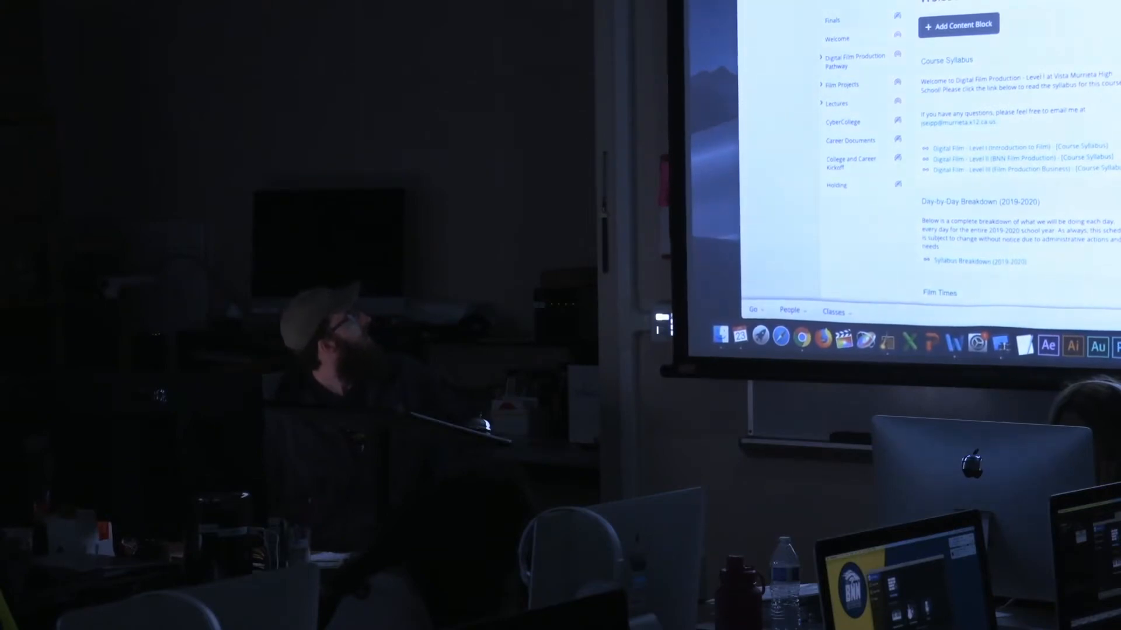
# Step: Look at the Learn to Play lessons and the Project Templates in the project chooser
pyautogui.press('super+m')
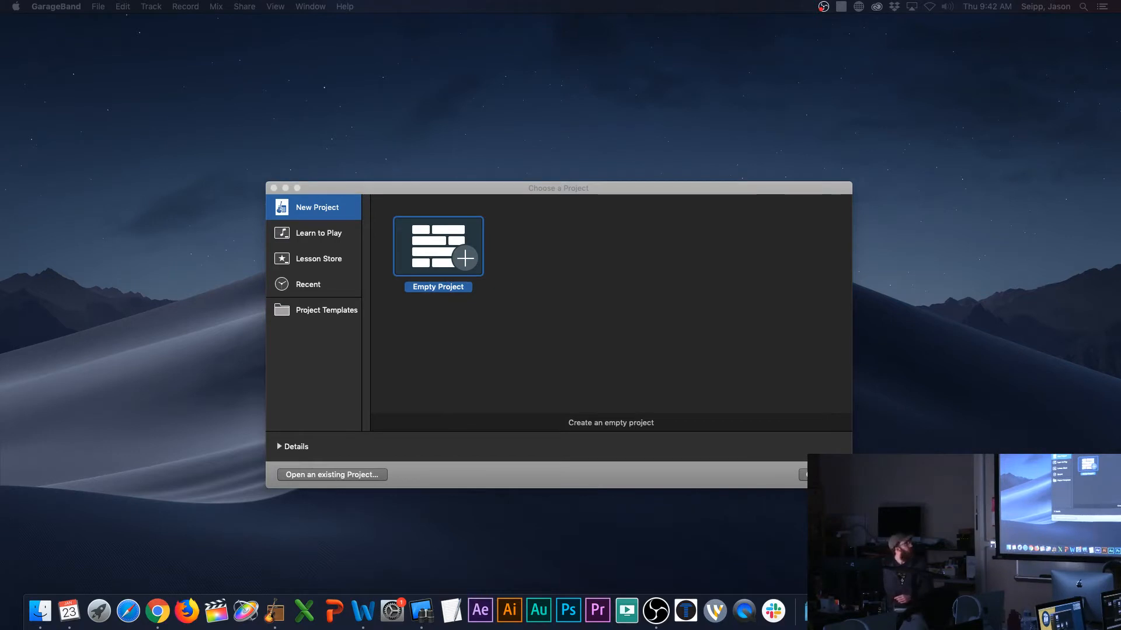
pyautogui.moveTo(619, 189); pyautogui.dragTo(532, 135)
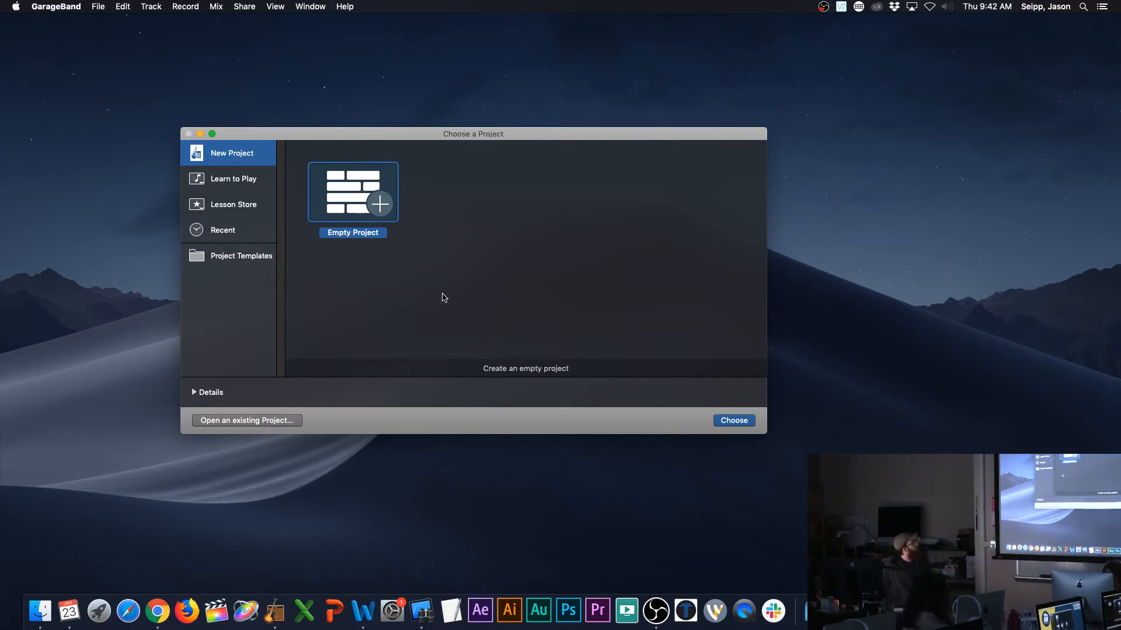
pyautogui.click(273, 178)
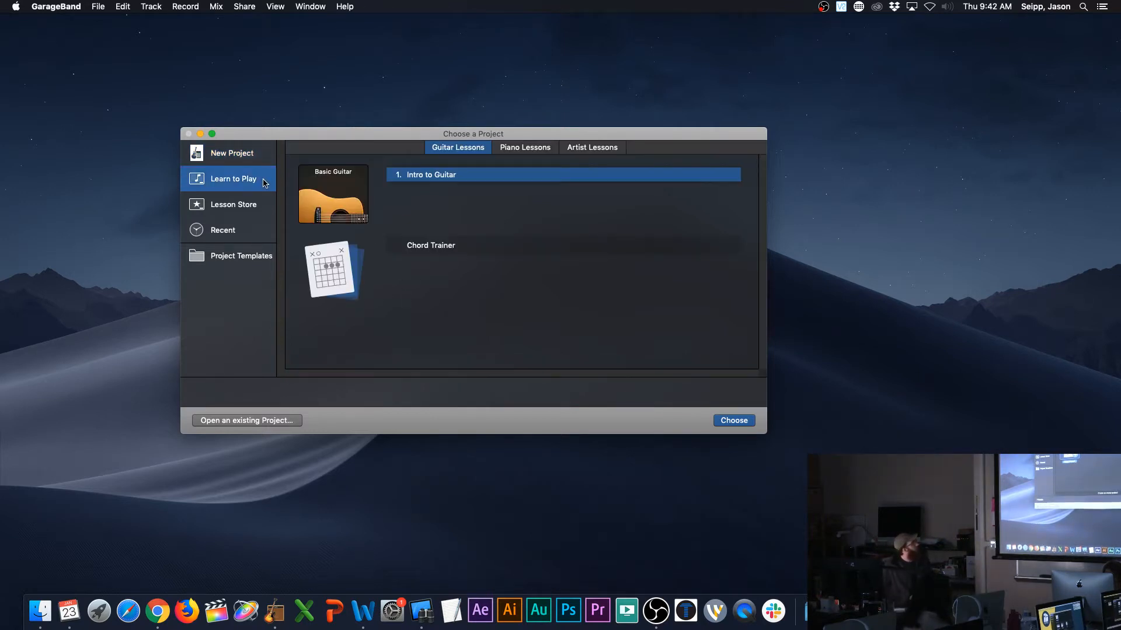
pyautogui.click(238, 258)
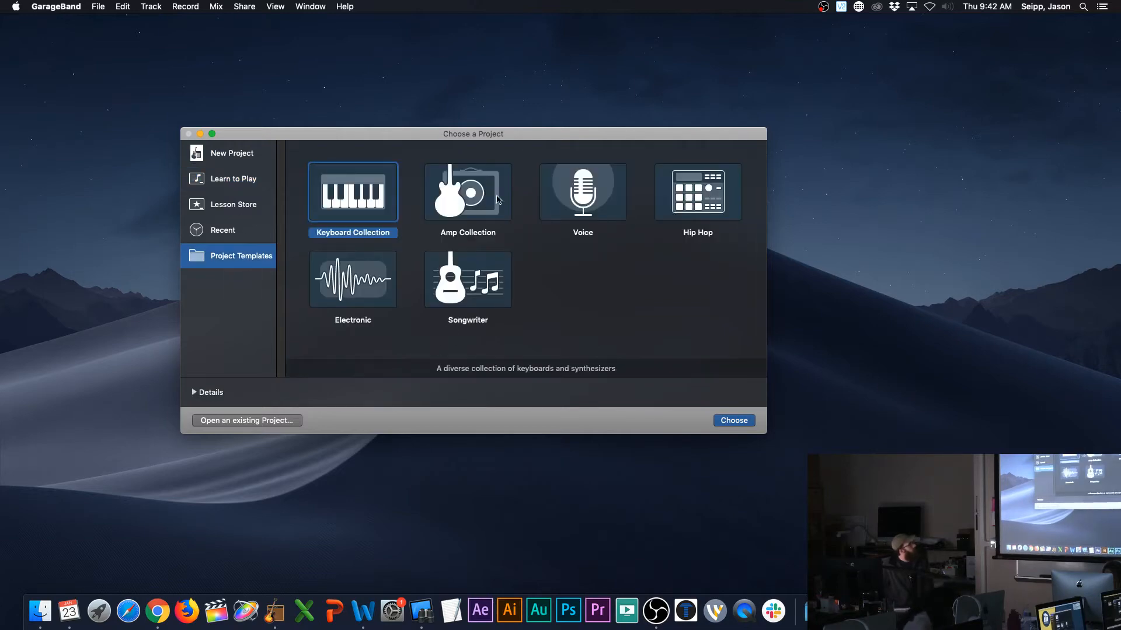
# Step: Create a new Empty Project with a Software Instrument track
pyautogui.click(249, 152)
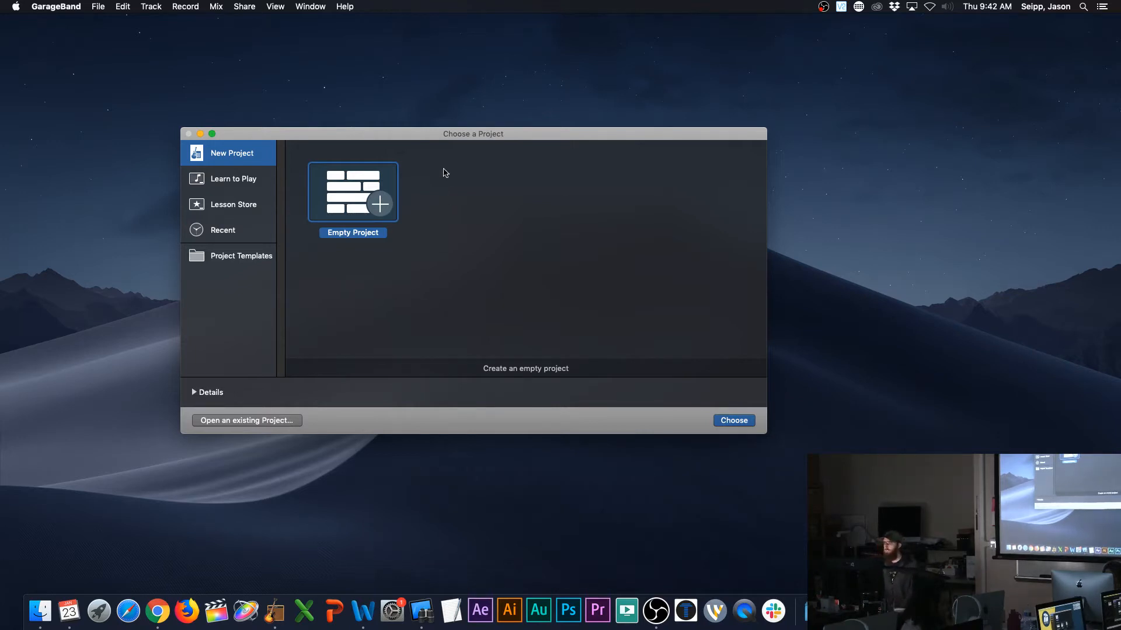
pyautogui.moveTo(412, 141); pyautogui.dragTo(562, 140)
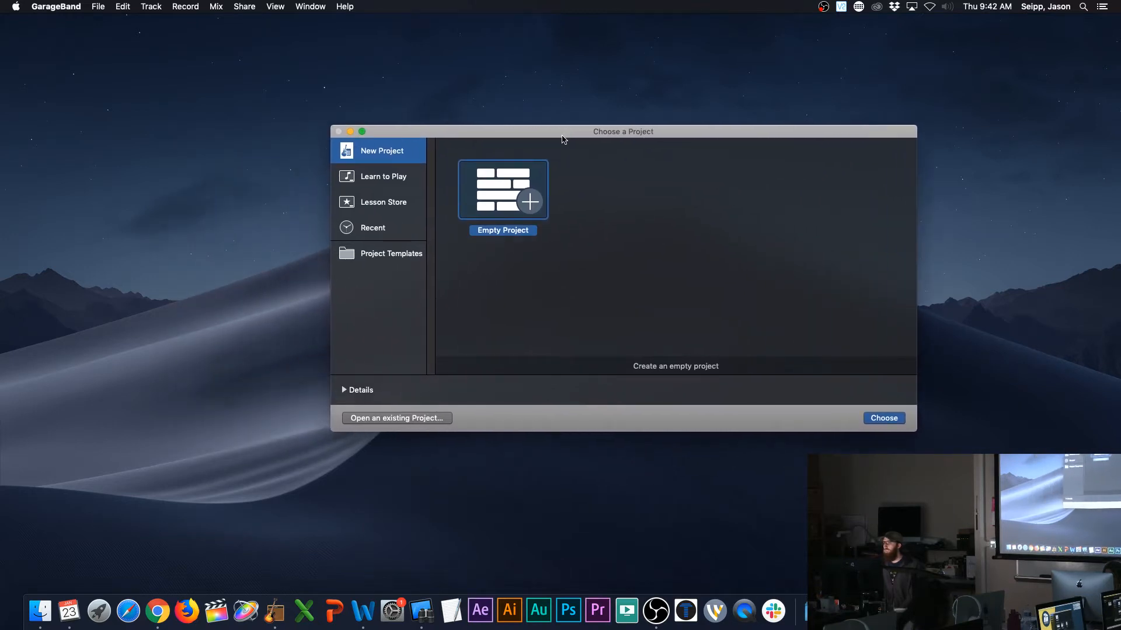
pyautogui.doubleClick(498, 188)
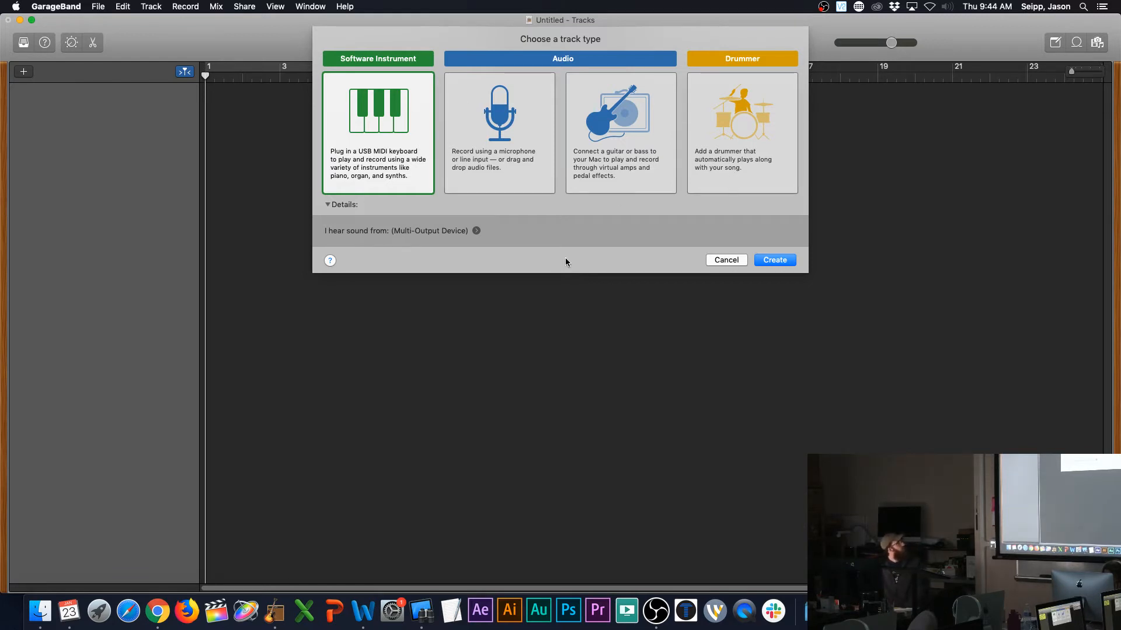
pyautogui.click(783, 263)
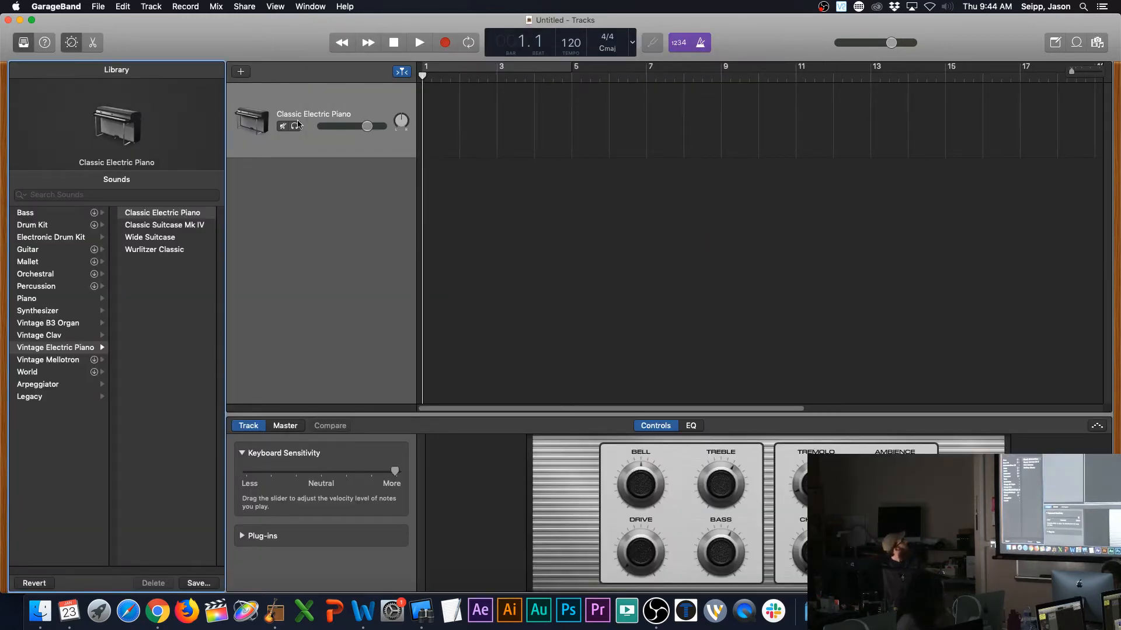
# Step: Turn on Quick Help, read the Library description, and hide and show the Library once
pyautogui.click(45, 42)
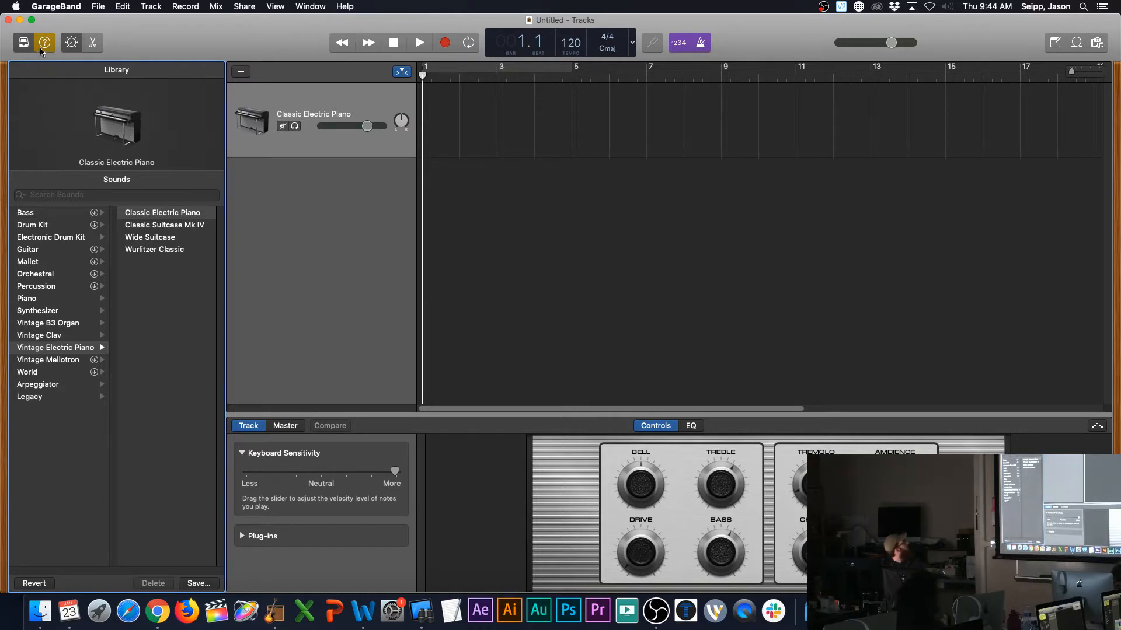
pyautogui.moveTo(27, 48)
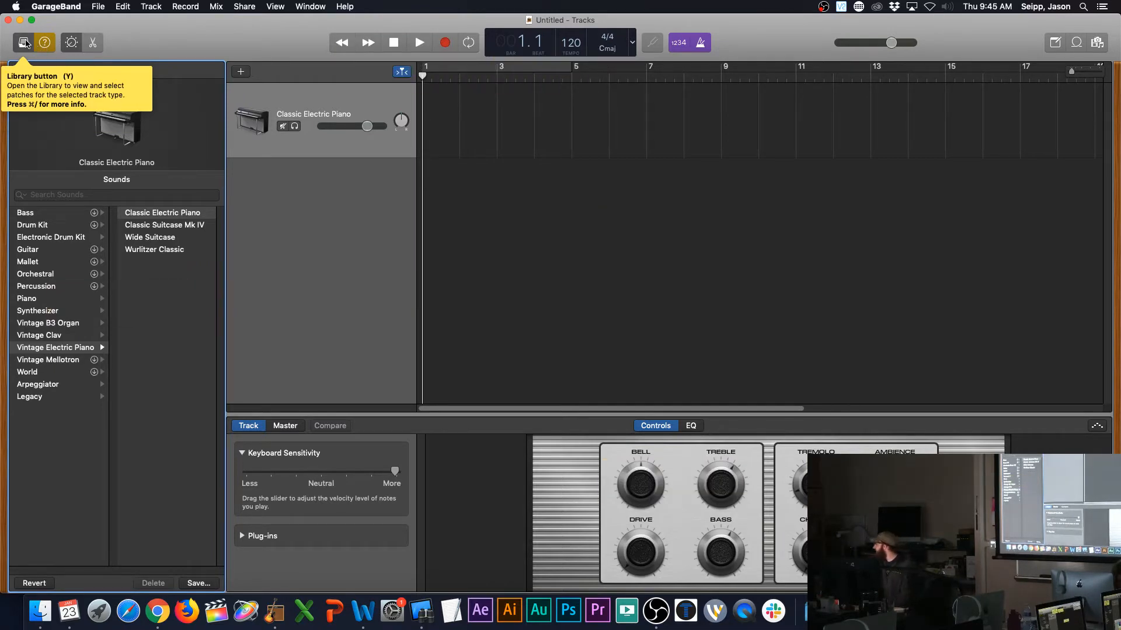
pyautogui.moveTo(42, 51)
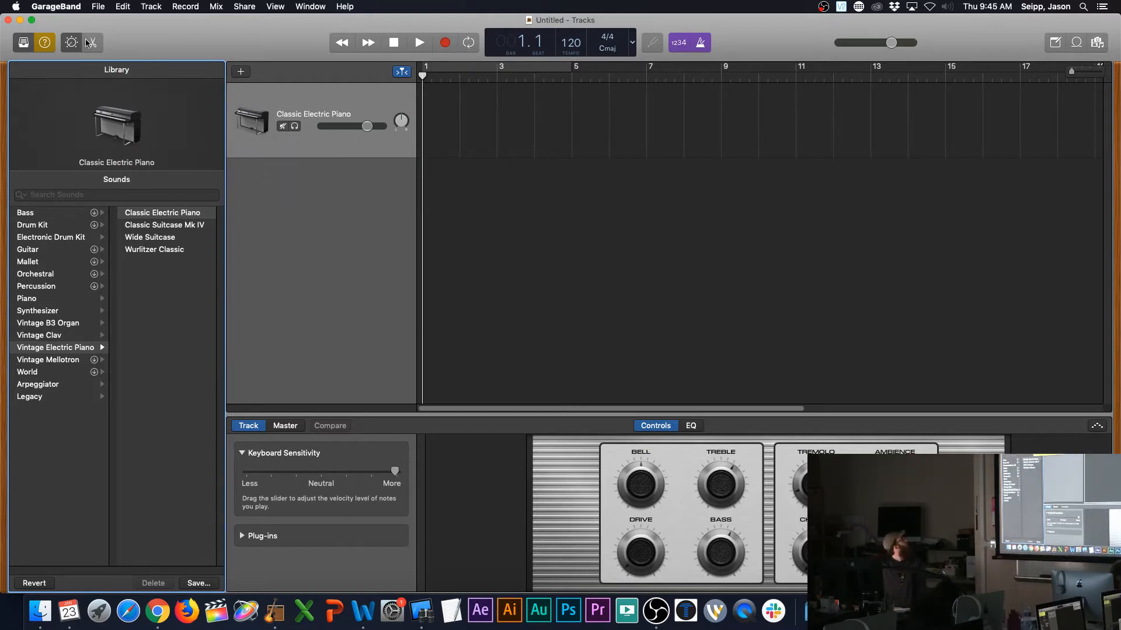
pyautogui.click(23, 43)
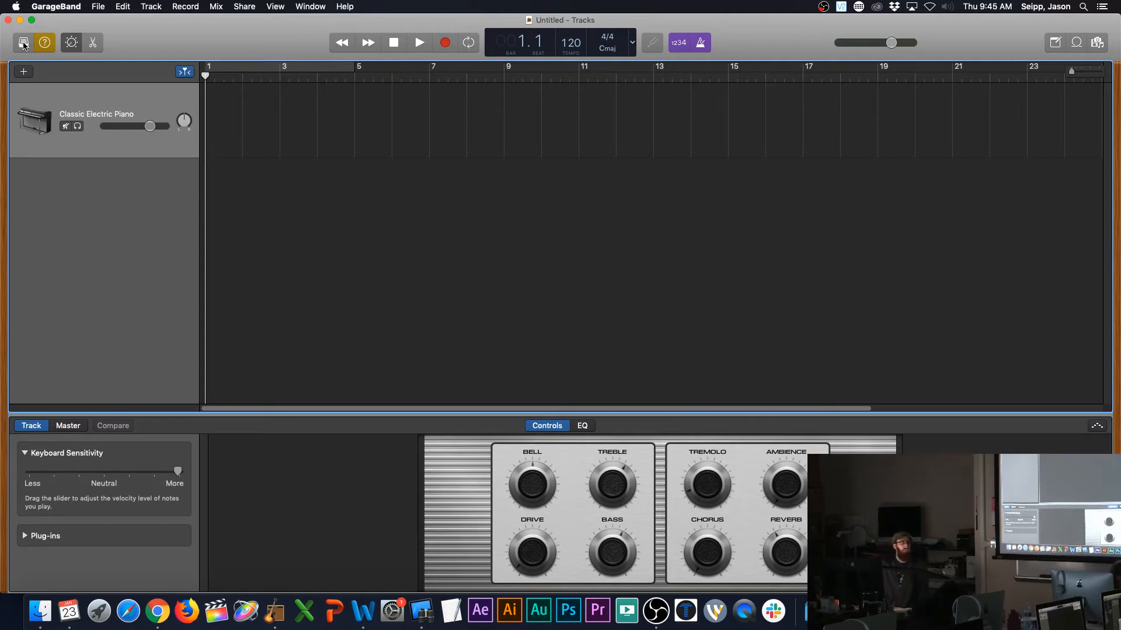
pyautogui.click(23, 44)
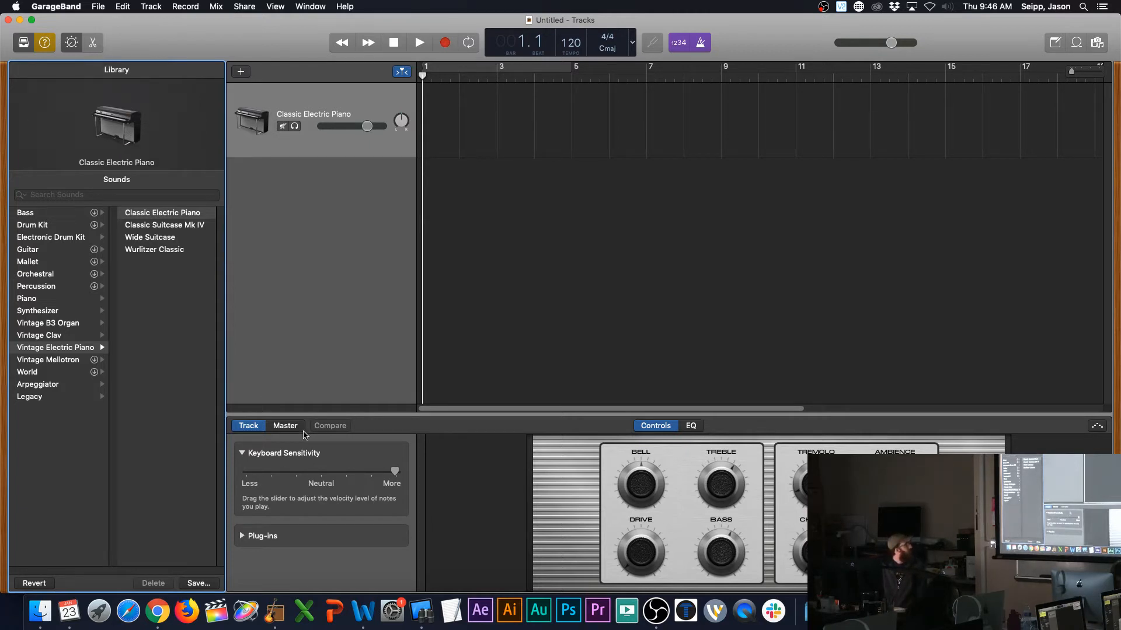
# Step: Switch repeatedly between the Piano Roll editor and the Smart Controls to compare both views for the Classic Electric Piano track
pyautogui.click(92, 45)
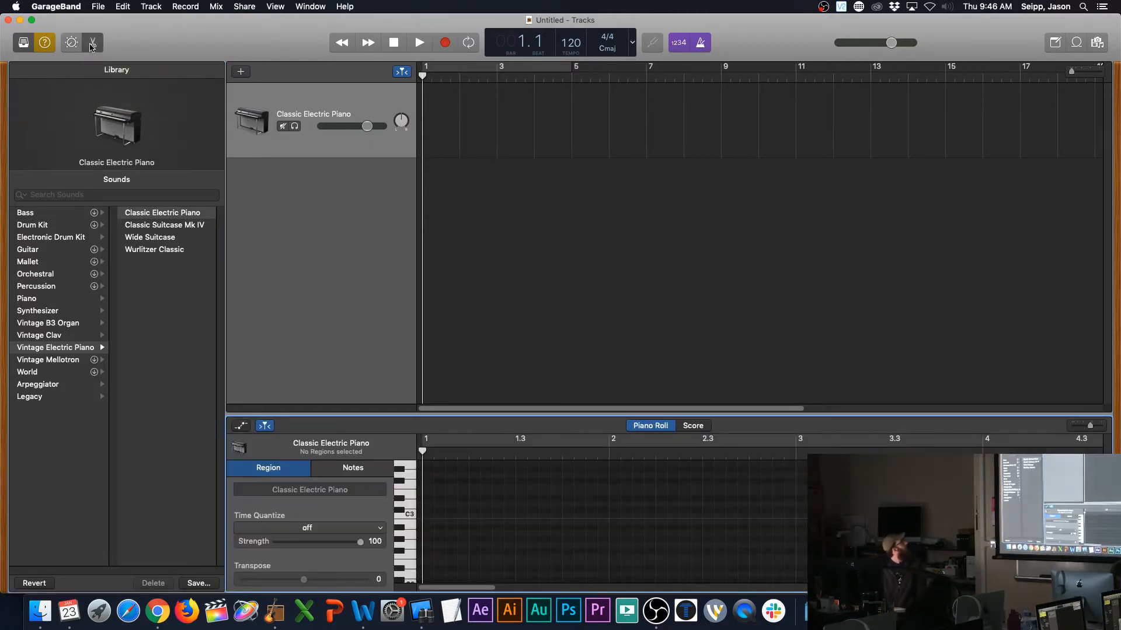
pyautogui.click(93, 46)
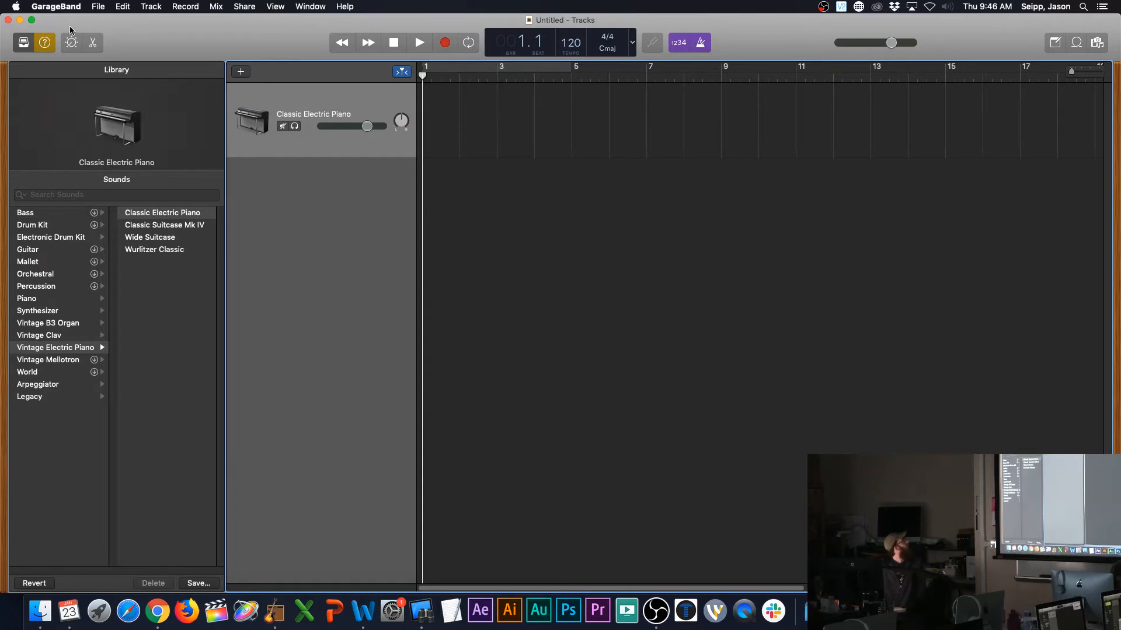
pyautogui.click(93, 43)
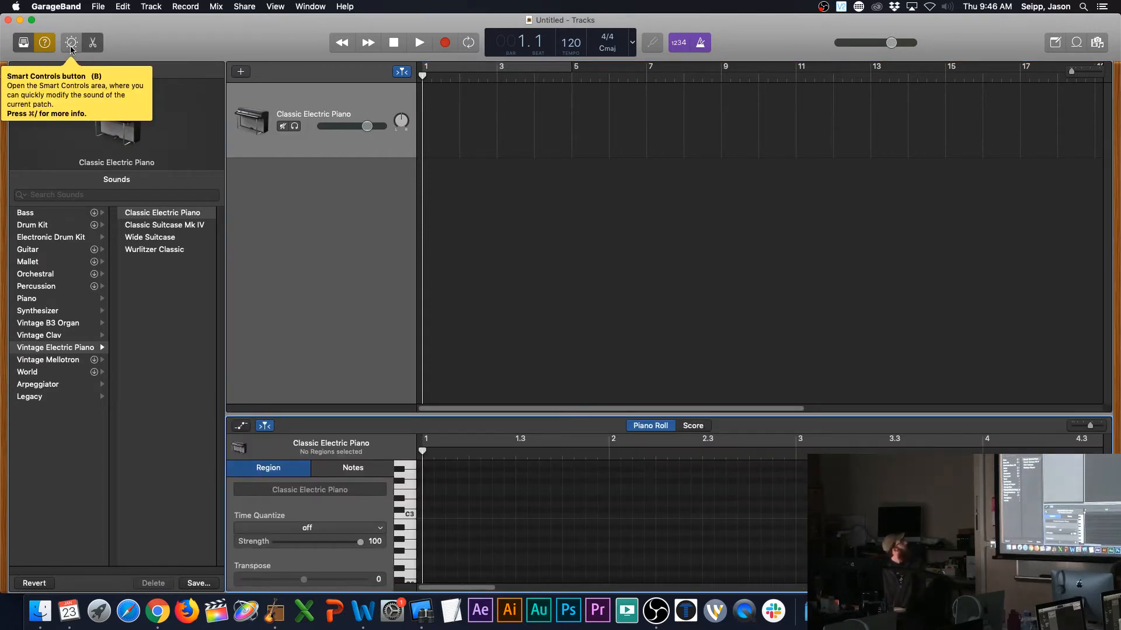
pyautogui.click(71, 44)
pyautogui.click(71, 43)
pyautogui.click(72, 43)
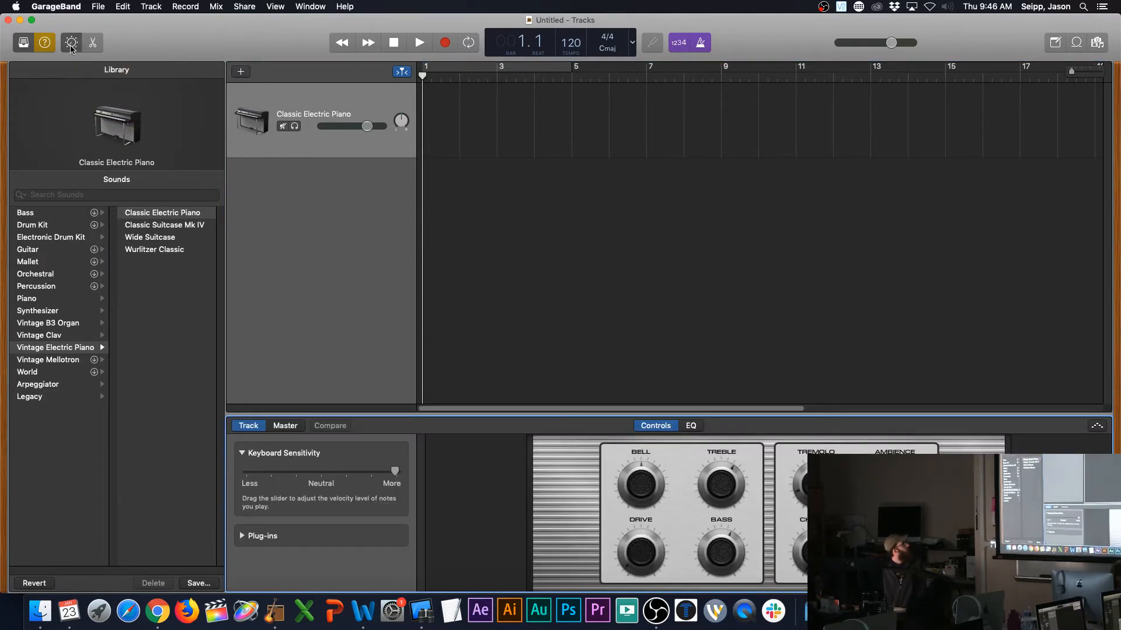
pyautogui.click(91, 44)
pyautogui.click(71, 43)
pyautogui.click(91, 43)
pyautogui.click(66, 43)
pyautogui.click(68, 44)
pyautogui.click(68, 45)
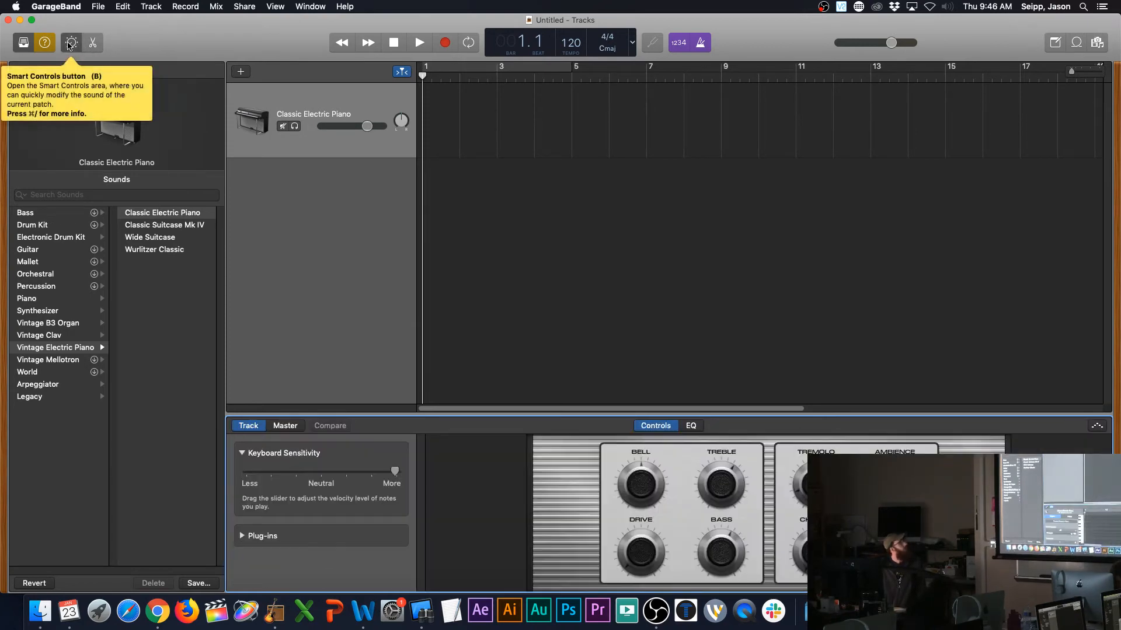
# Step: Toggle the Smart Controls a few times and leave them hidden
pyautogui.click(69, 45)
pyautogui.click(68, 45)
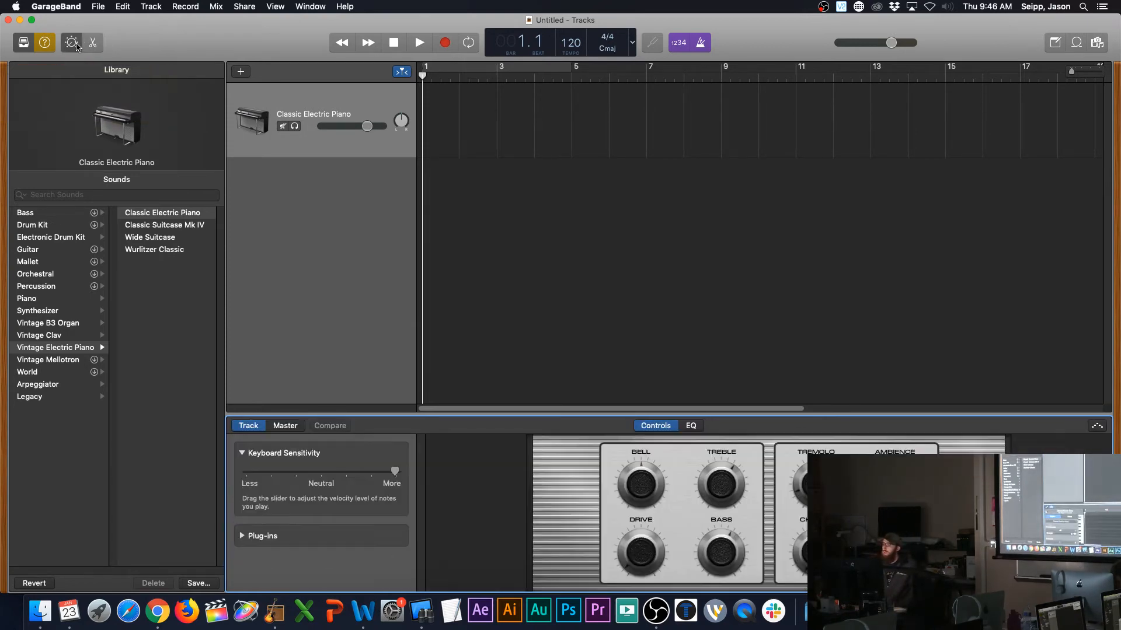
pyautogui.click(66, 44)
pyautogui.click(64, 44)
pyautogui.click(71, 44)
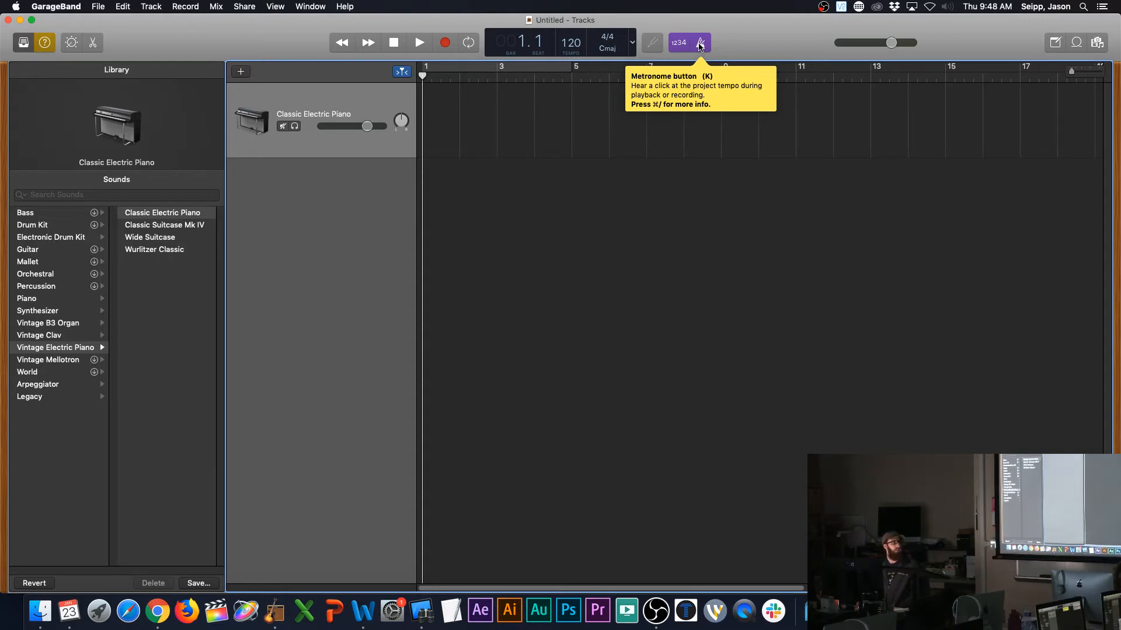
# Step: Turn the count-in and the metronome off and back on
pyautogui.click(683, 46)
pyautogui.click(702, 46)
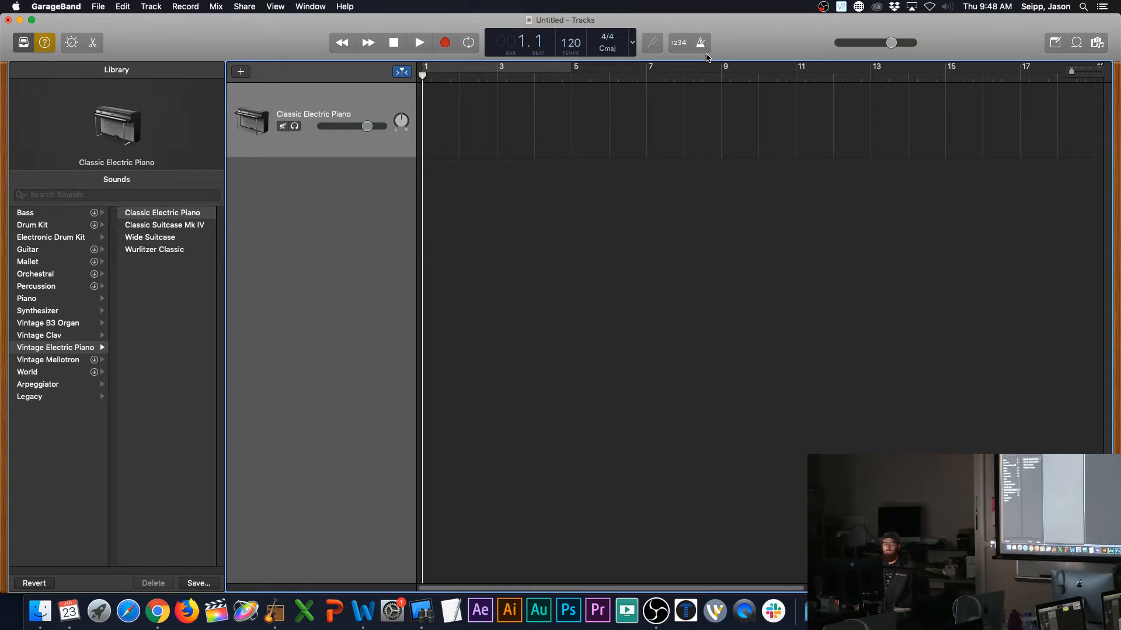
pyautogui.click(704, 53)
pyautogui.click(685, 50)
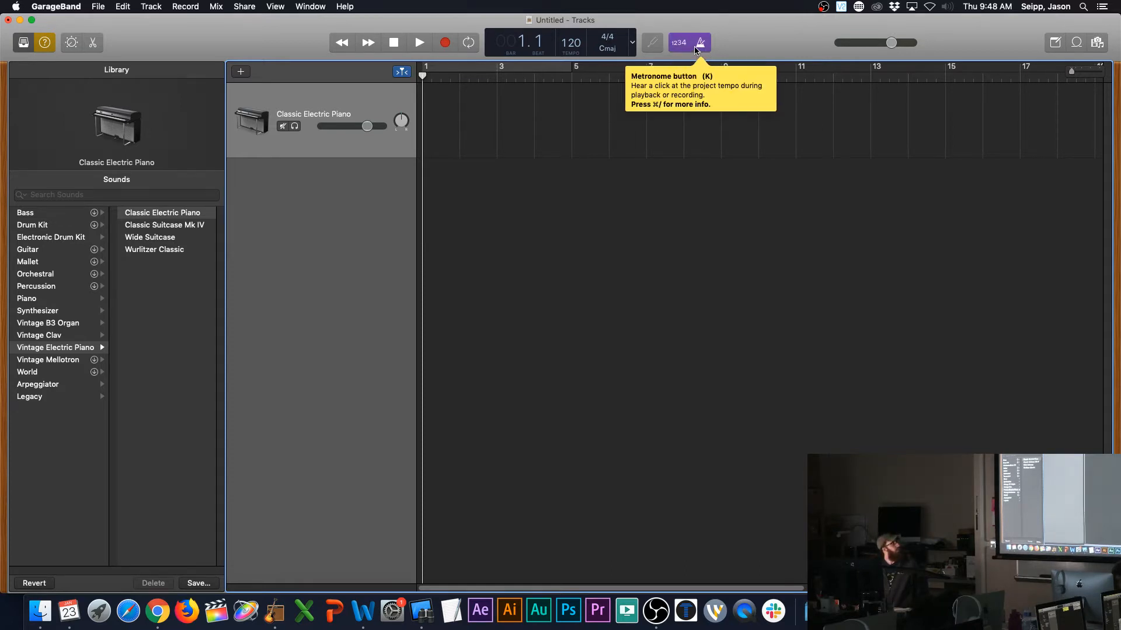
# Step: Play the empty project to hear the metronome, toggle its click off and on during playback, and stop back at the start
pyautogui.click(421, 45)
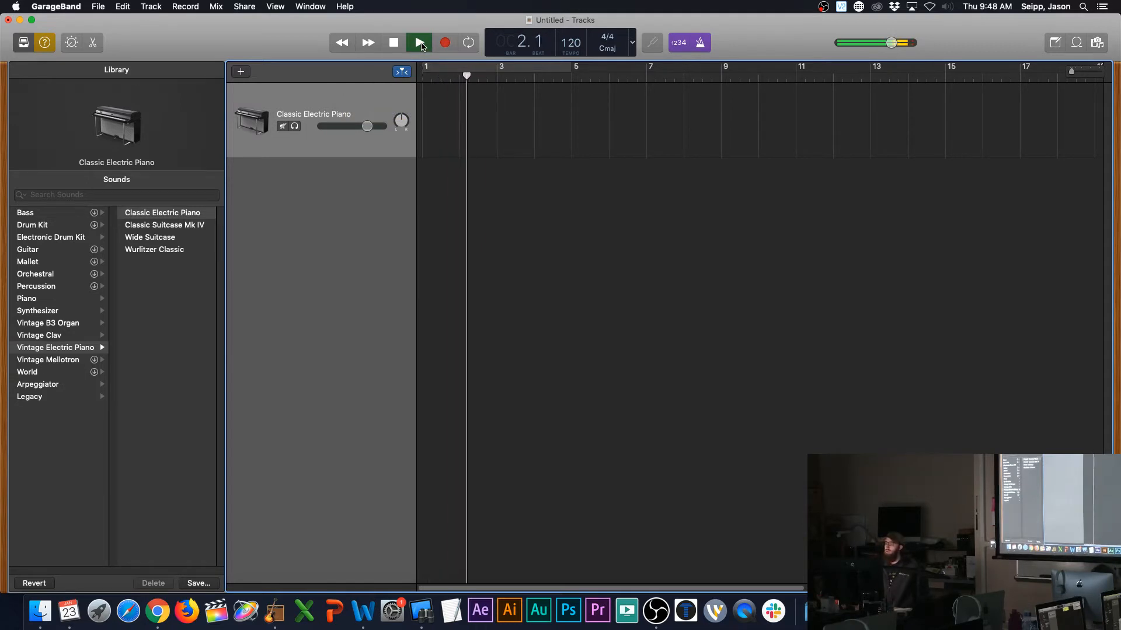
pyautogui.click(704, 47)
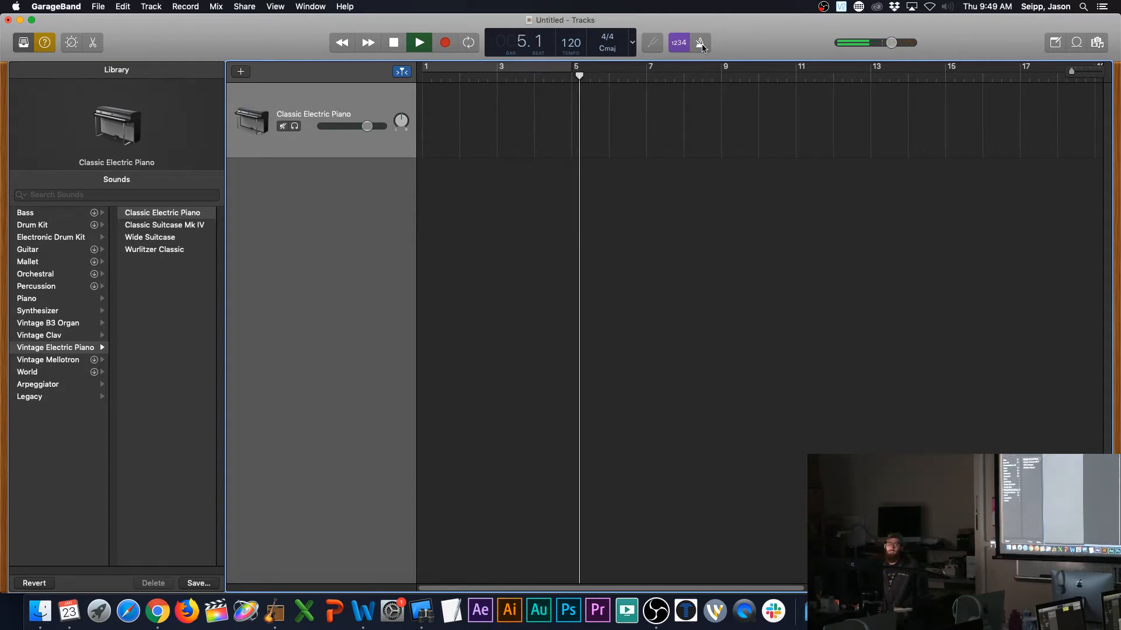
pyautogui.click(703, 47)
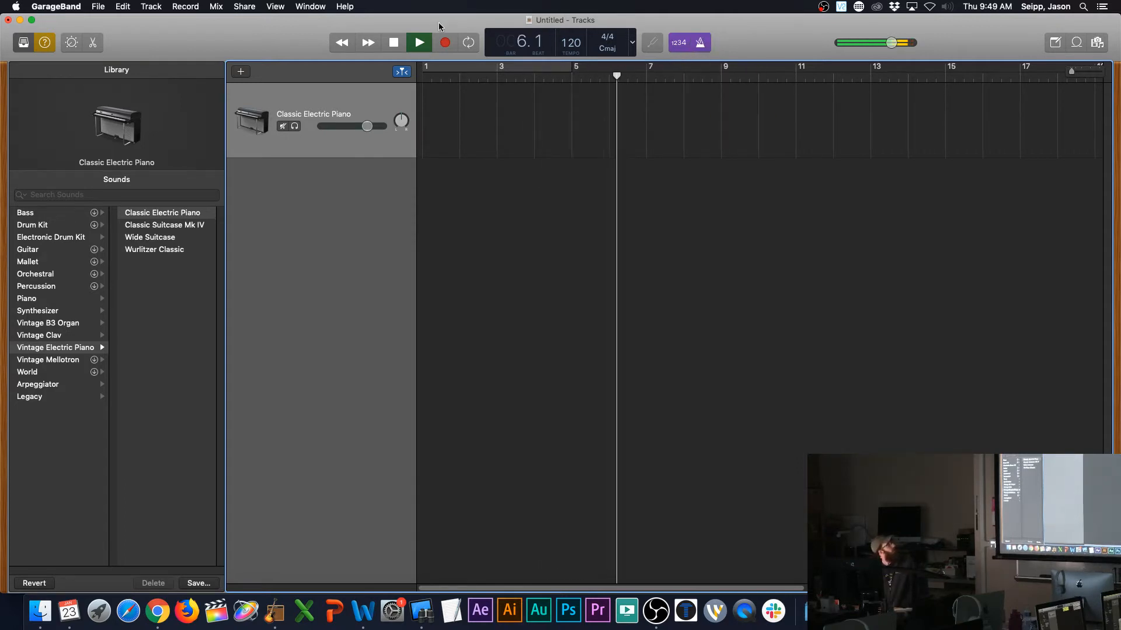
pyautogui.doubleClick(393, 42)
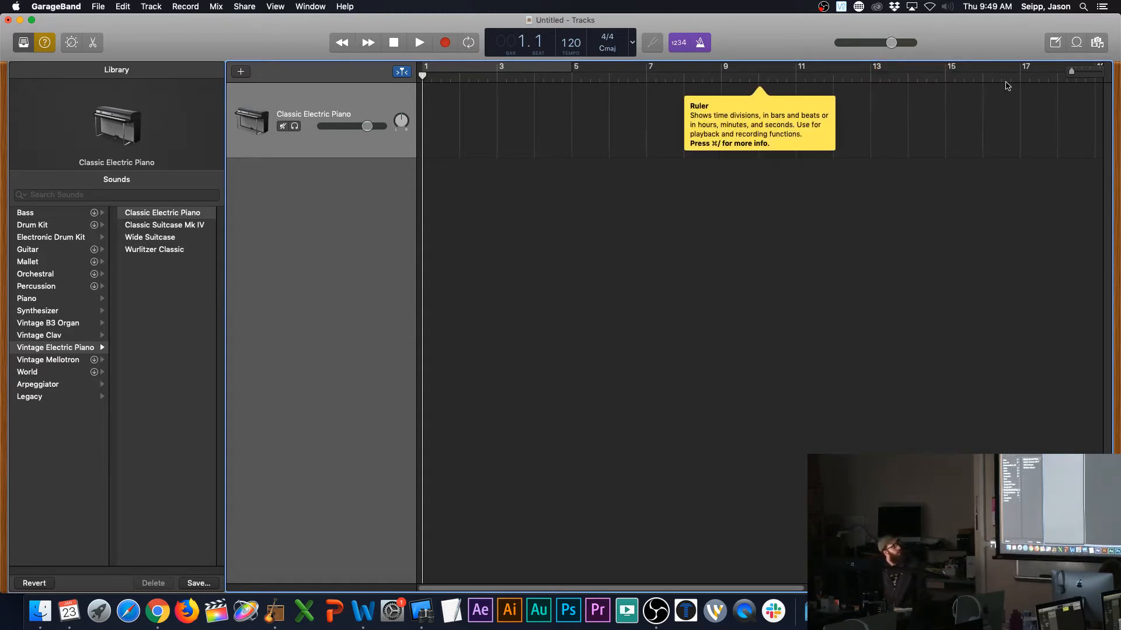
# Step: Show the Note Pad and the Media Browser briefly, and switch to the Loop Browser
pyautogui.click(1054, 44)
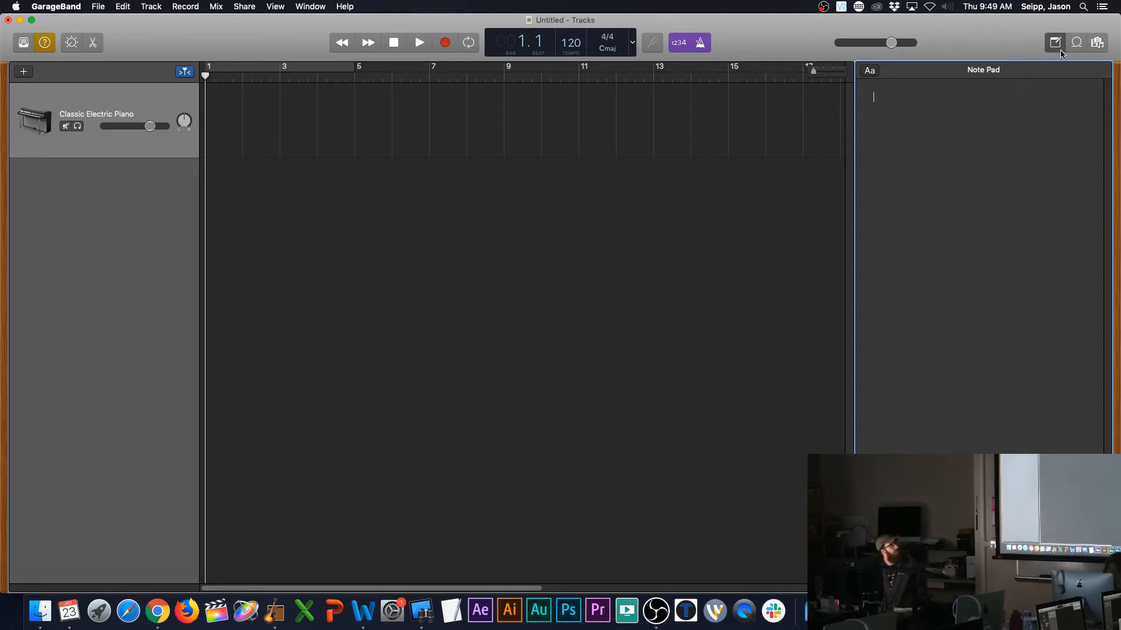
pyautogui.click(1096, 47)
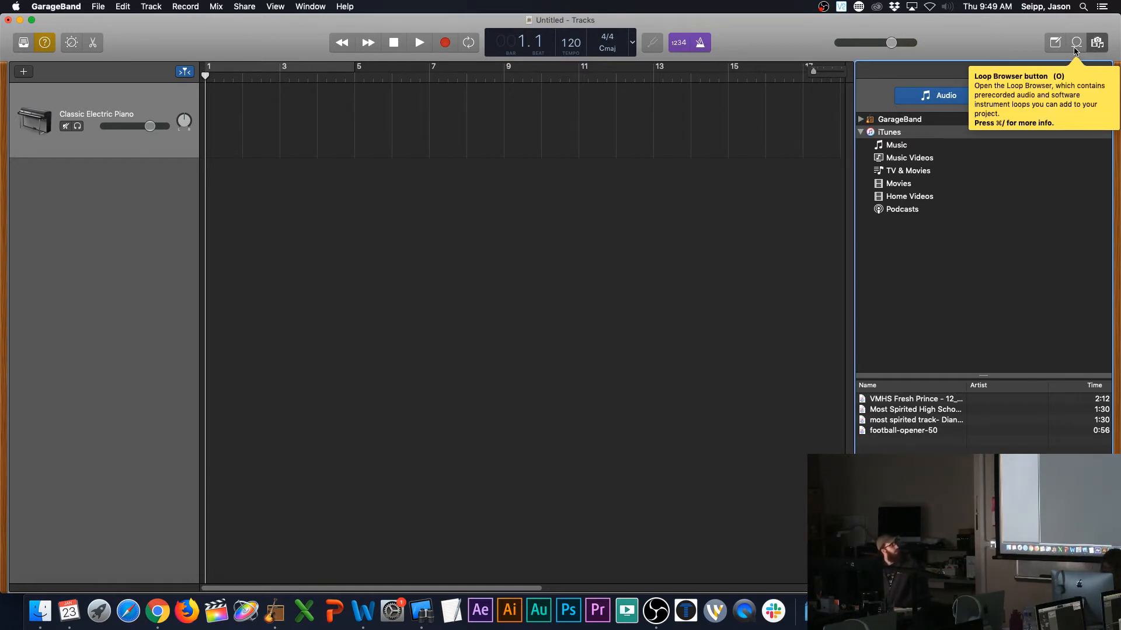
pyautogui.click(1075, 49)
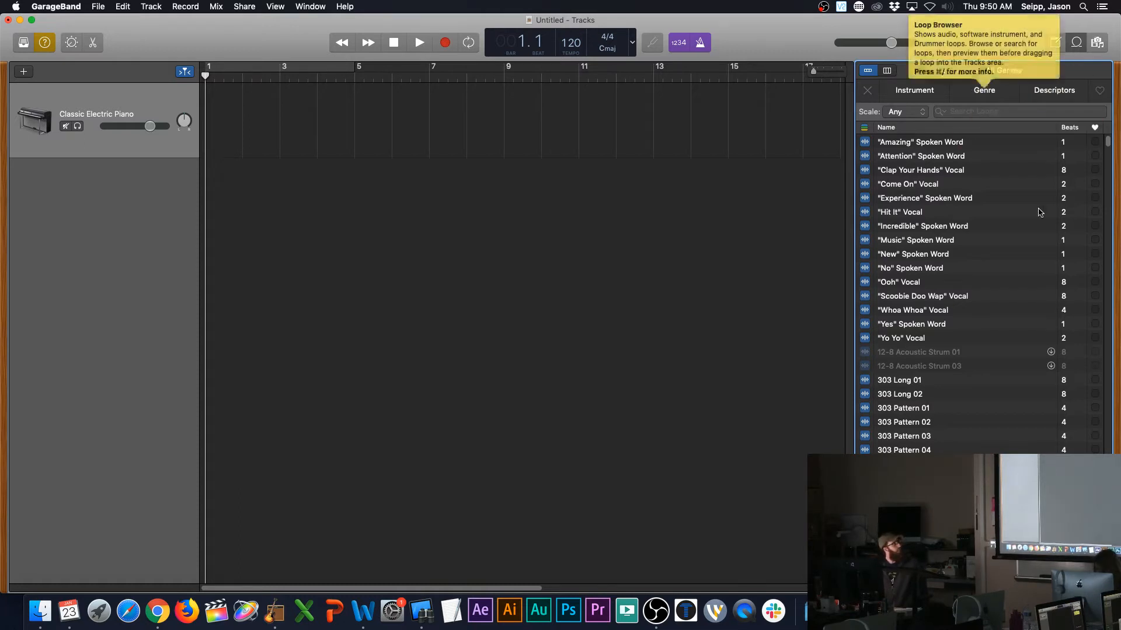
# Step: Look through the loops in the Loop Browser and show the Instrument keyword filters
pyautogui.moveTo(675, 165)
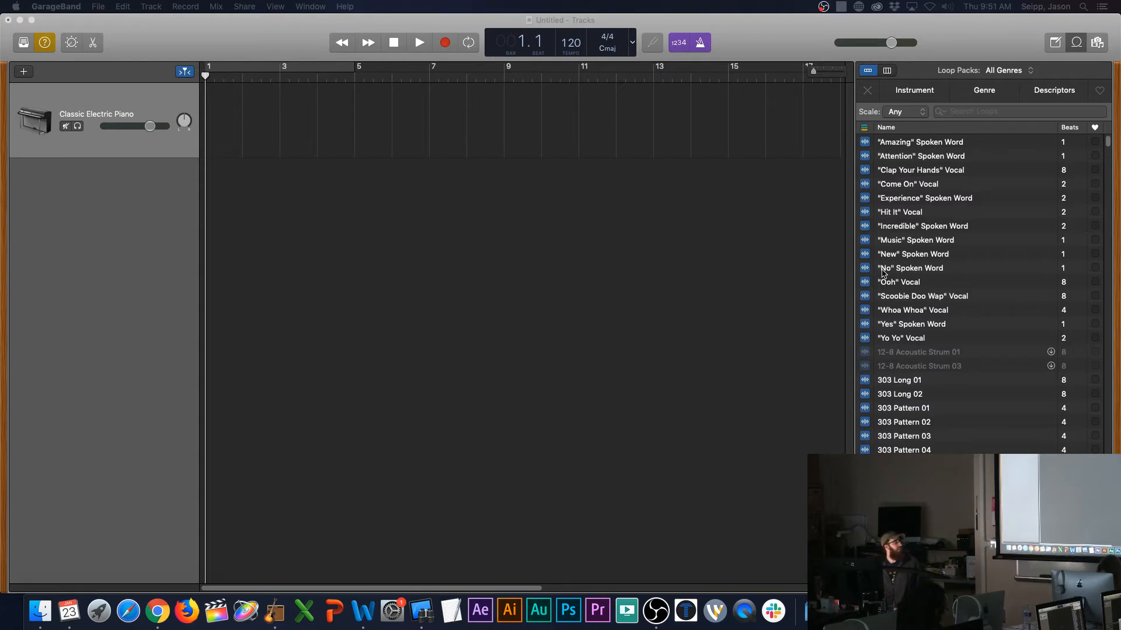
pyautogui.scroll(-10, 917, 350)
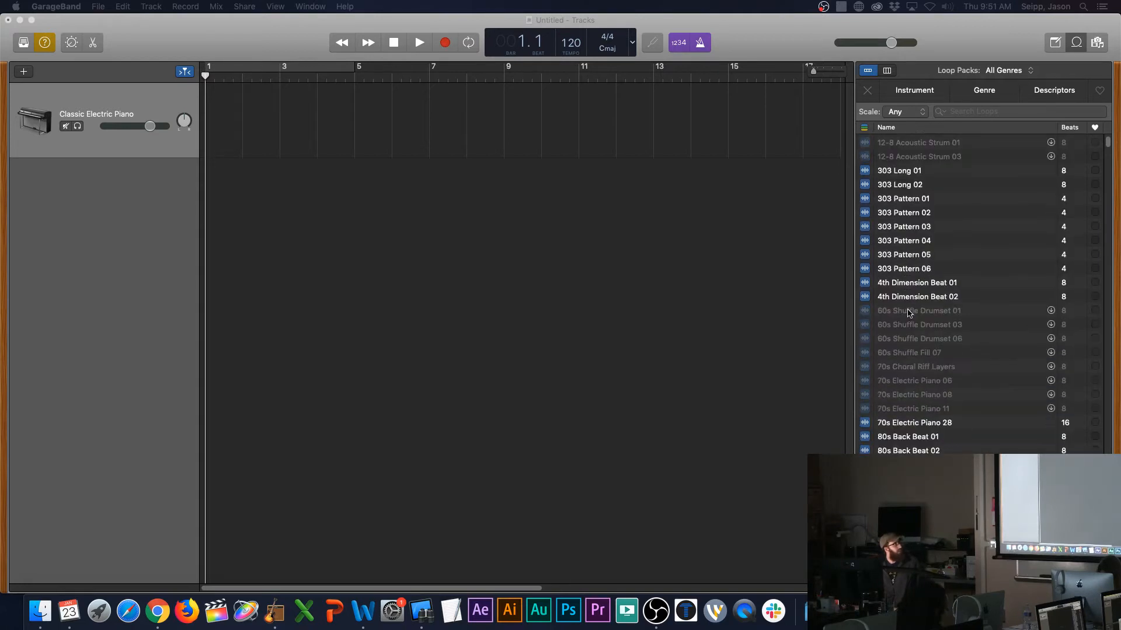
pyautogui.scroll(-3, 922, 313)
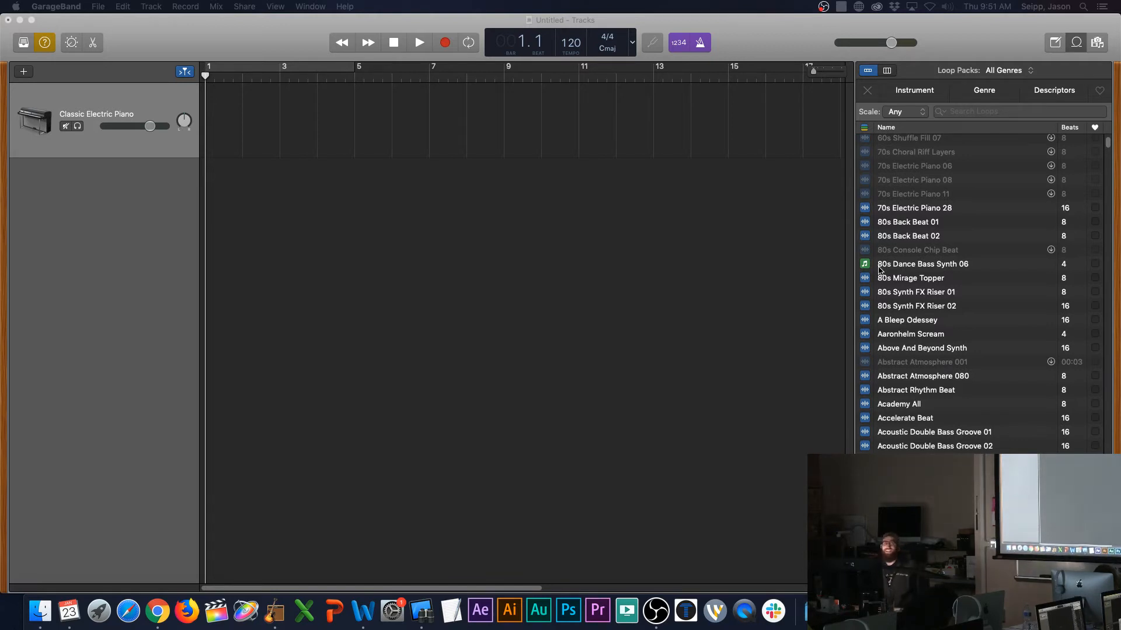
pyautogui.scroll(-20, 893, 272)
pyautogui.scroll(20, 913, 274)
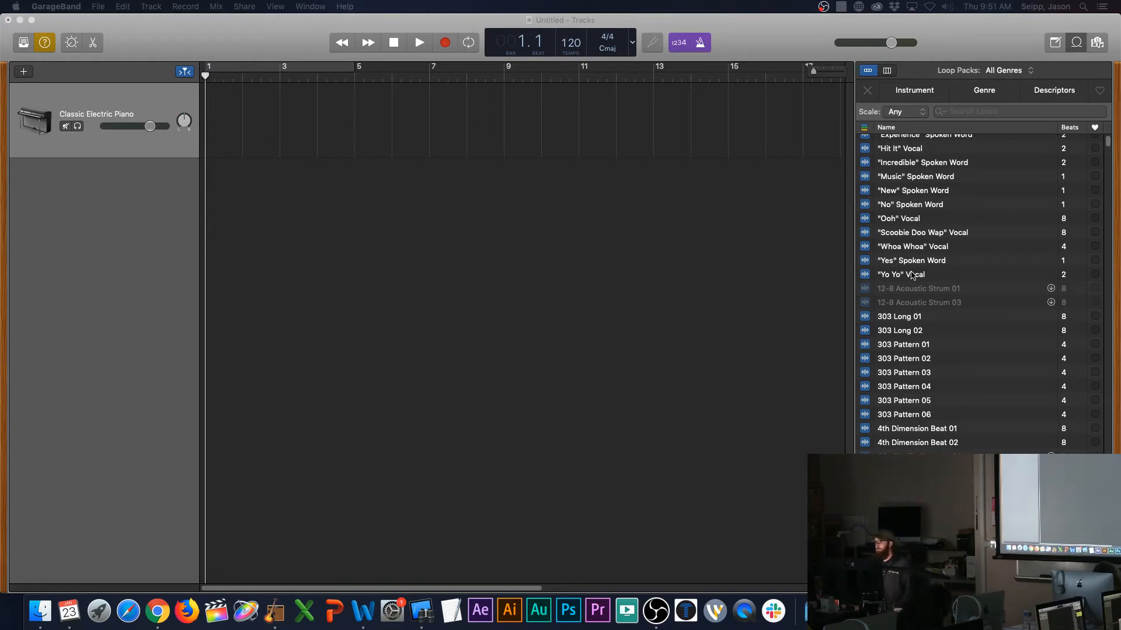
pyautogui.scroll(1, 914, 237)
pyautogui.scroll(3, 914, 237)
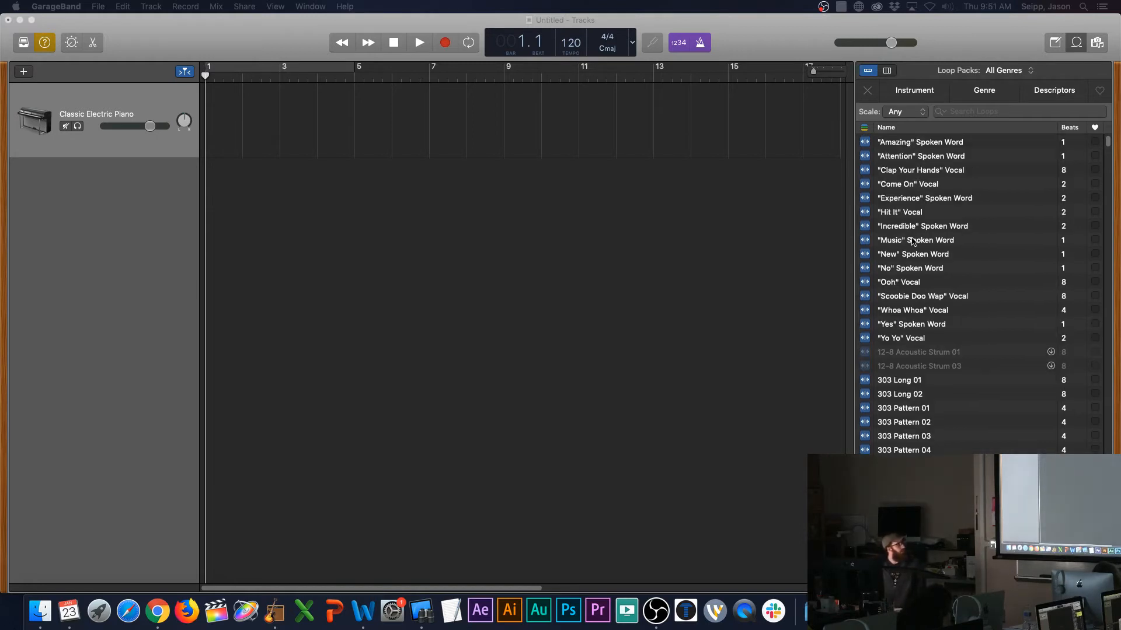
pyautogui.click(917, 93)
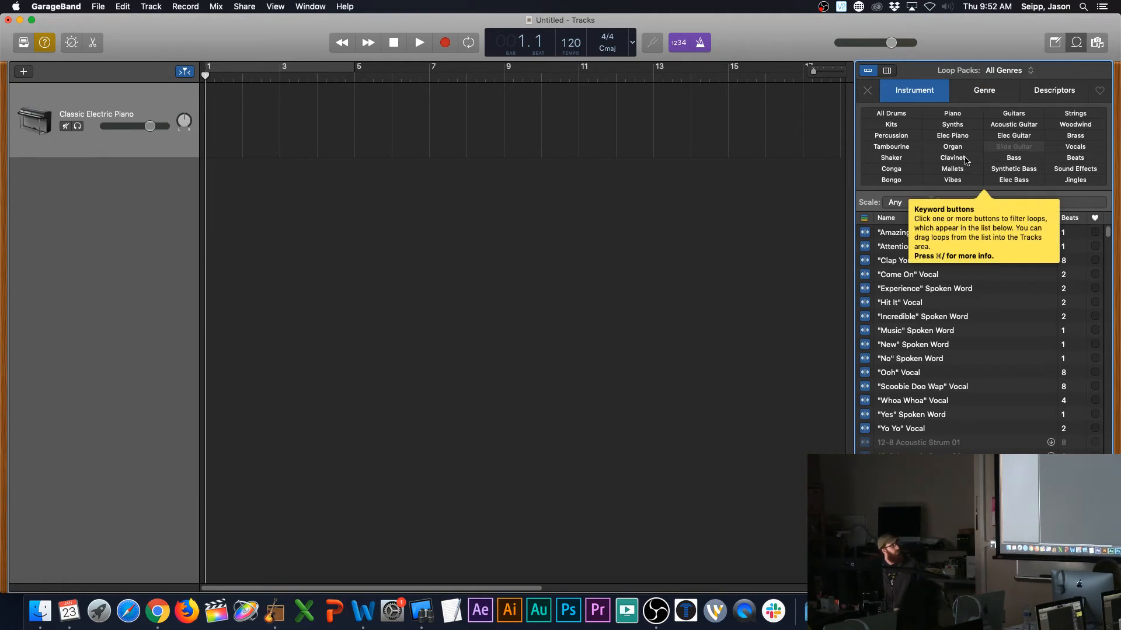
# Step: Show the Loop Browser's Genre and Descriptors keyword filters, return to the Instrument filters, and close the Loop Browser
pyautogui.click(982, 91)
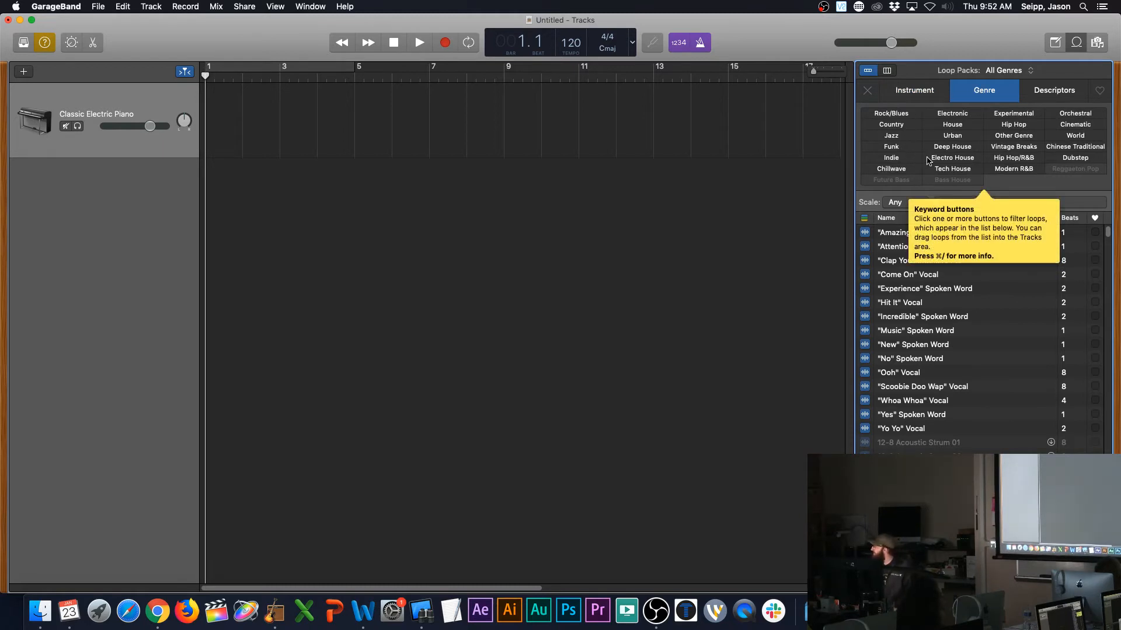
pyautogui.click(1039, 97)
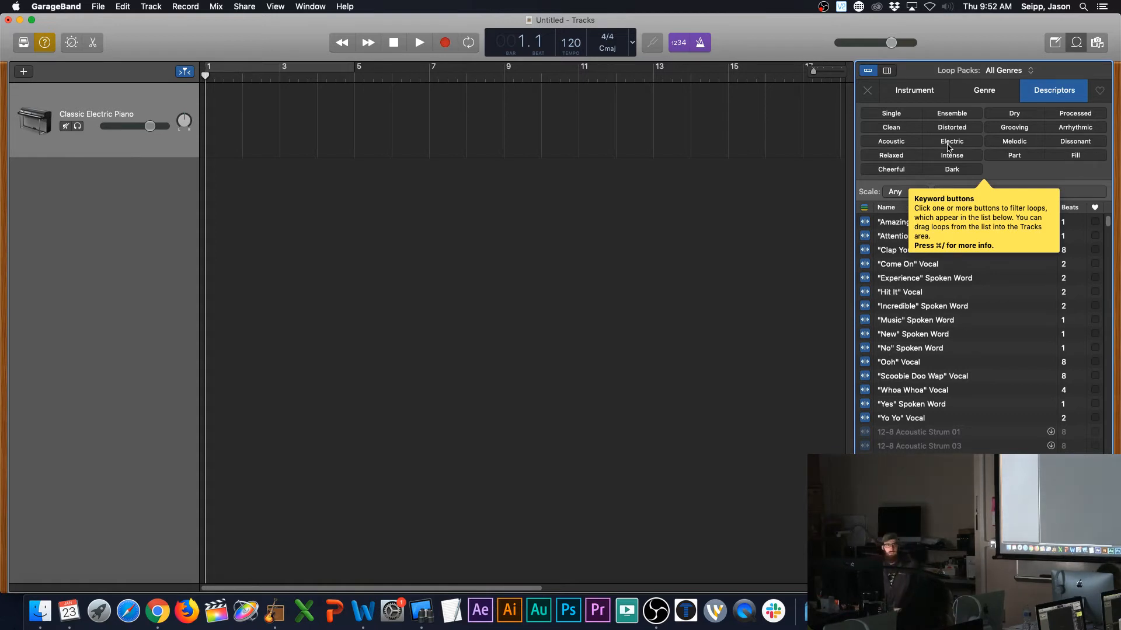
pyautogui.click(972, 94)
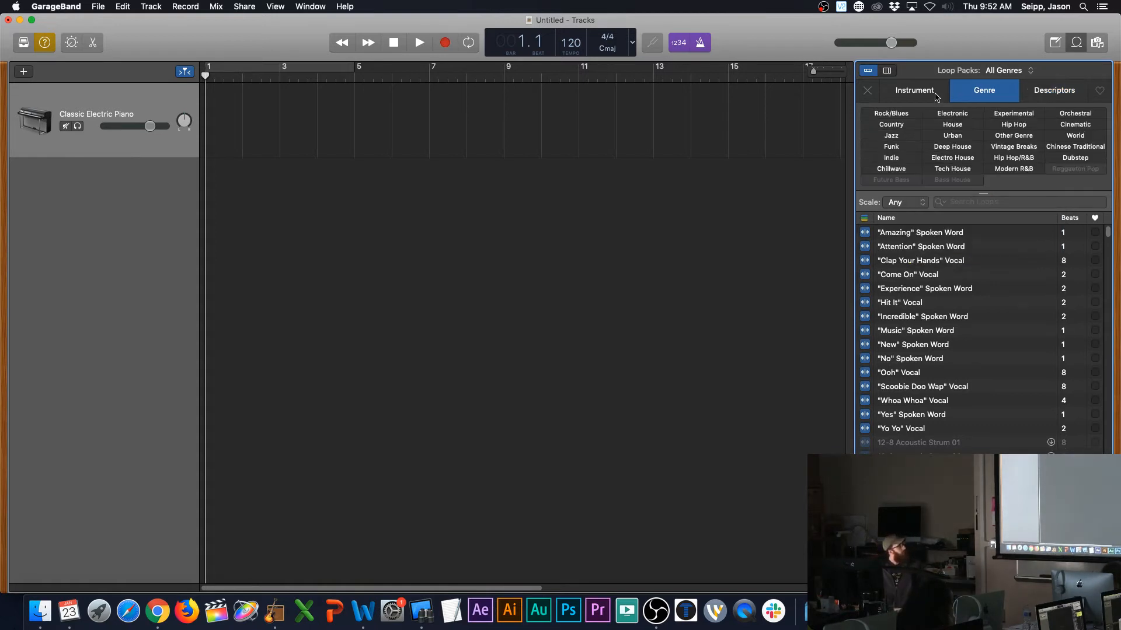
pyautogui.click(937, 97)
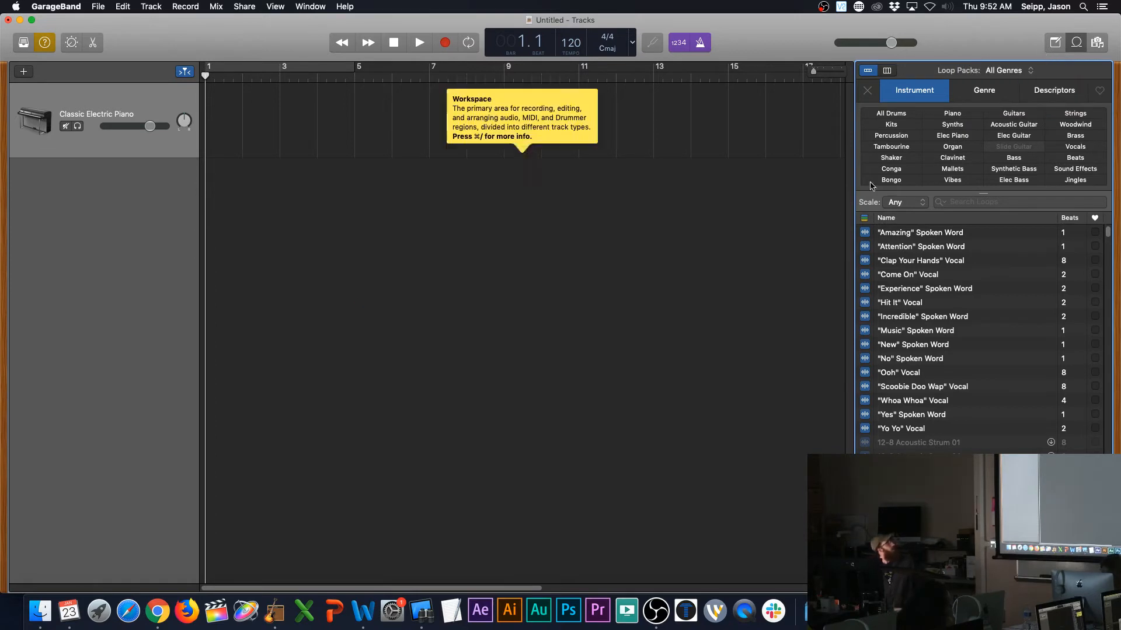
pyautogui.click(1075, 42)
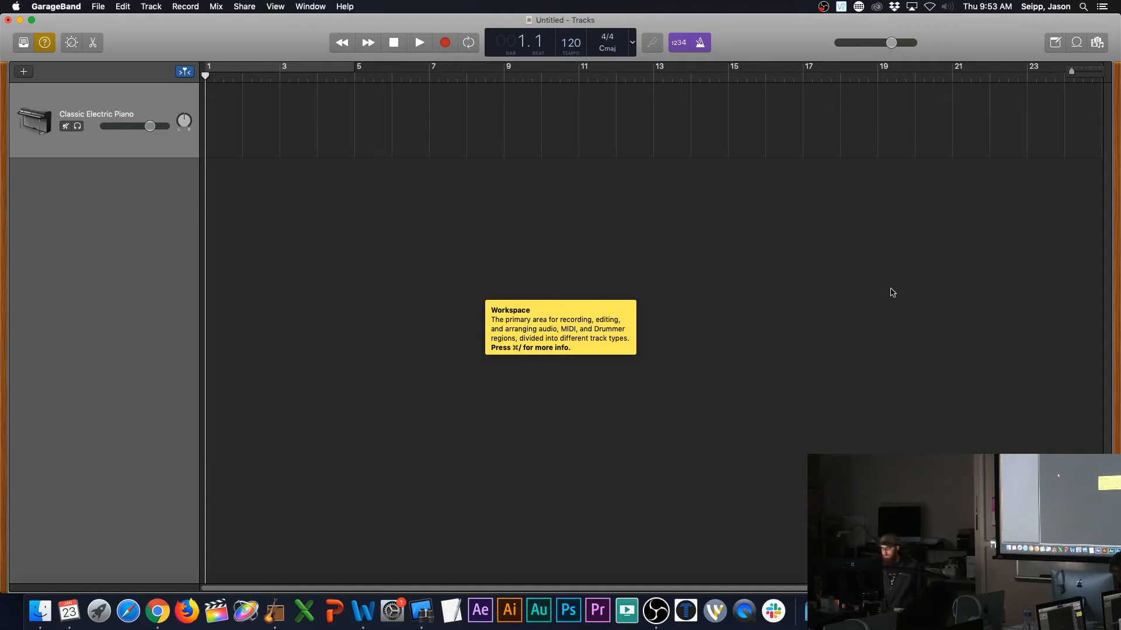
# Step: Open the Musical Typing window, move it to the middle of the workspace, and play its first two white notes
pyautogui.press('super+k')
pyautogui.moveTo(824, 583); pyautogui.dragTo(595, 260)
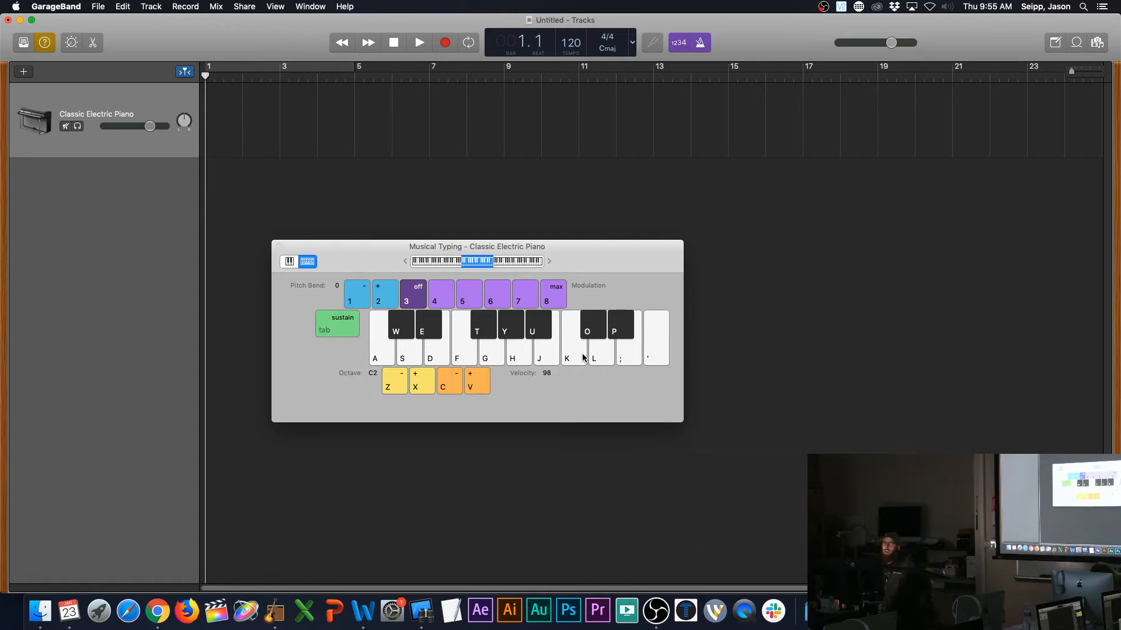
pyautogui.press('a')
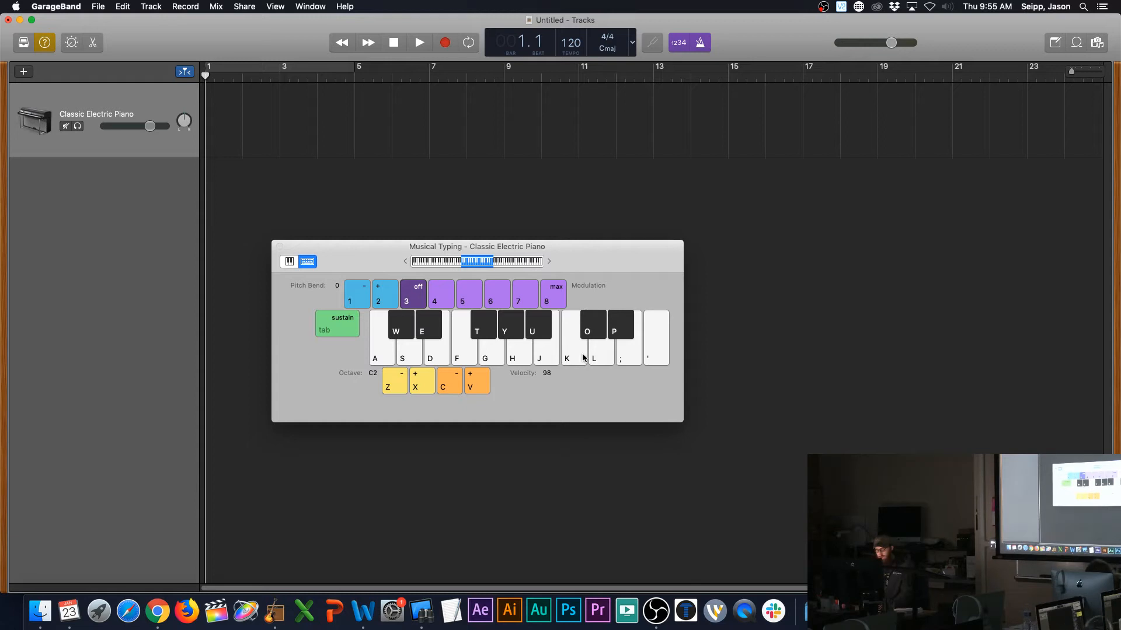
pyautogui.press('s')
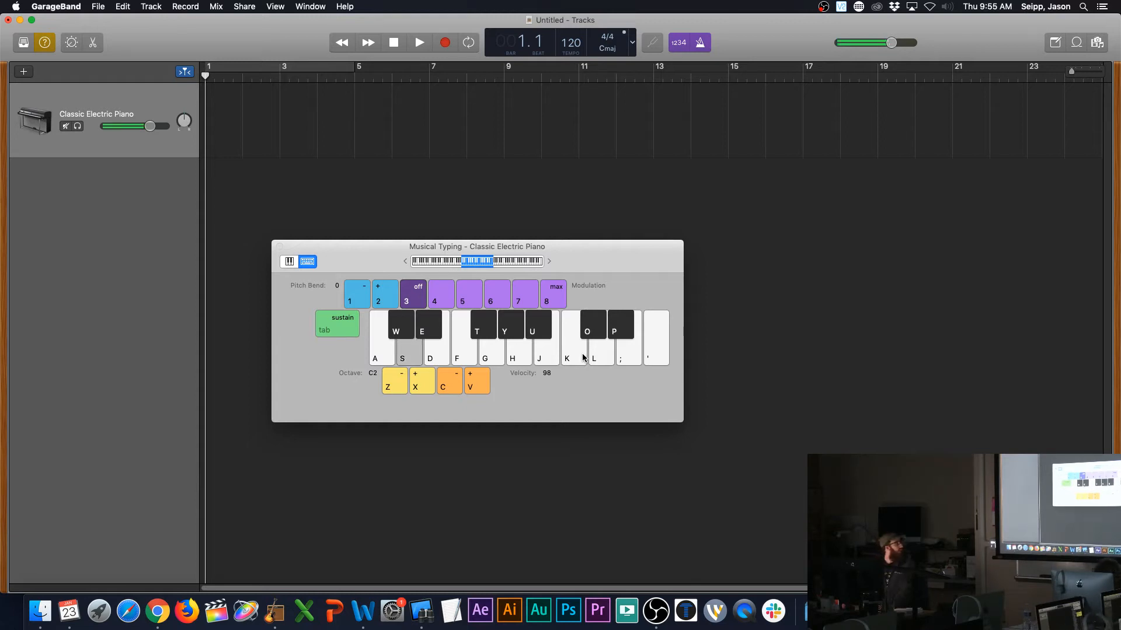
pyautogui.click(415, 357)
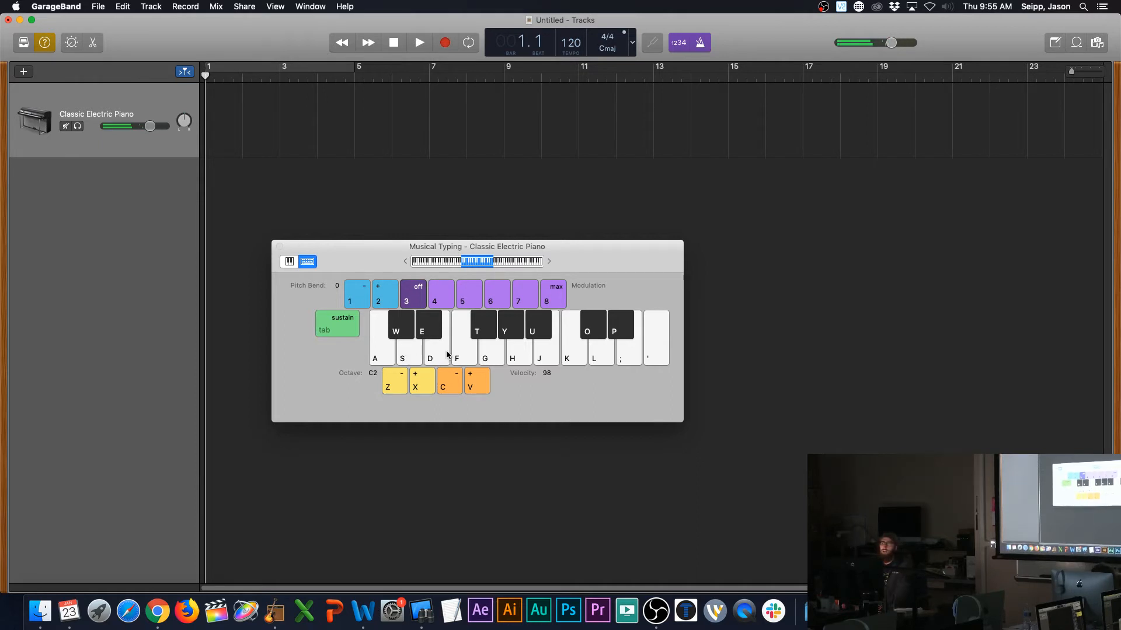
pyautogui.press('a')
pyautogui.press('a')
# Step: Play the lowest Musical Typing note repeatedly and bend its pitch upward while it sounds
pyautogui.moveTo(758, 542)
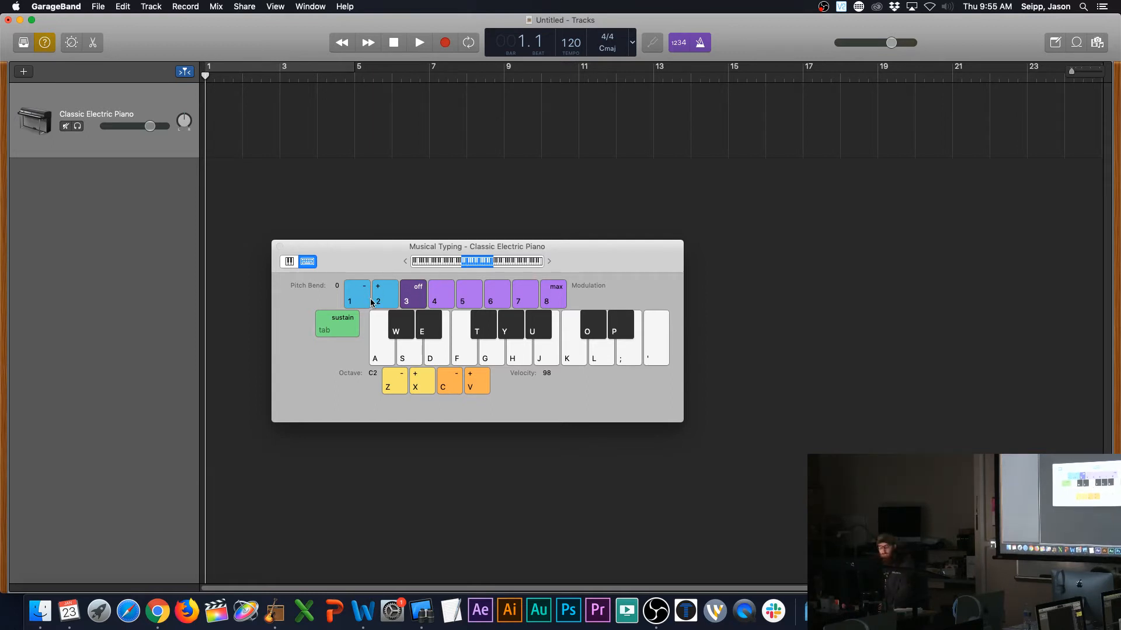
pyautogui.press('a')
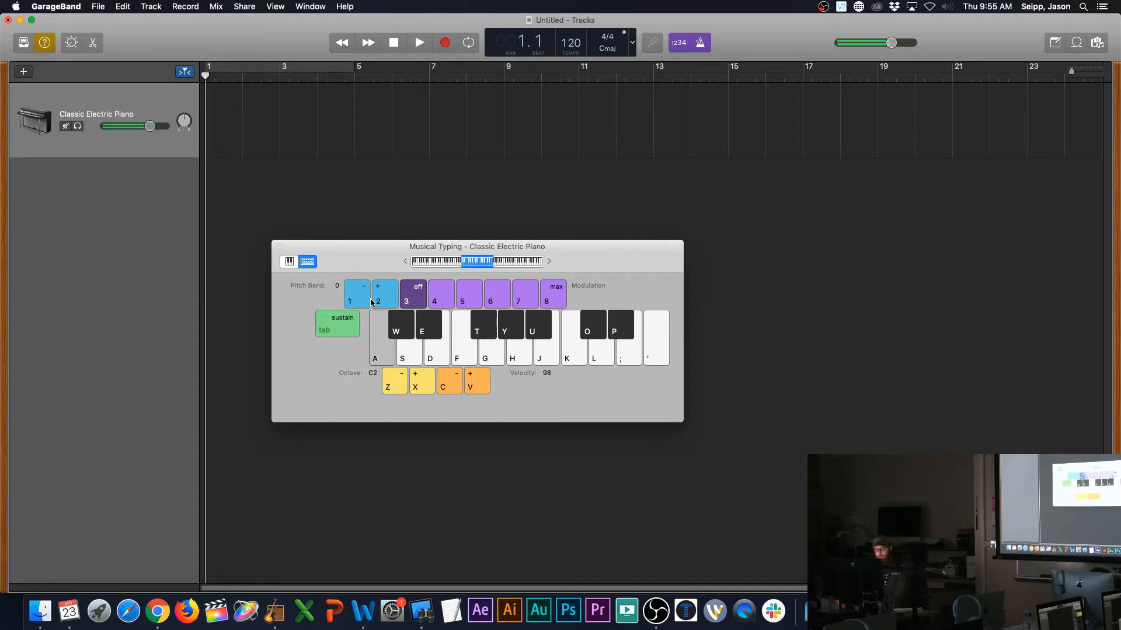
pyautogui.press('2')
pyautogui.press('2')
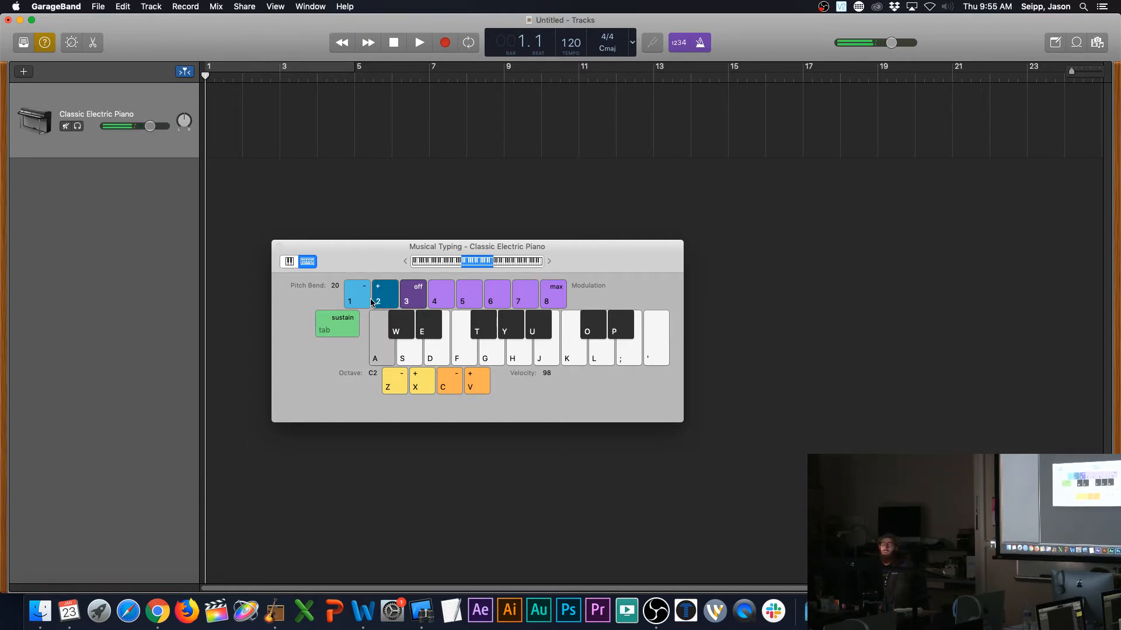
pyautogui.press('a')
pyautogui.press('a')
pyautogui.press('2')
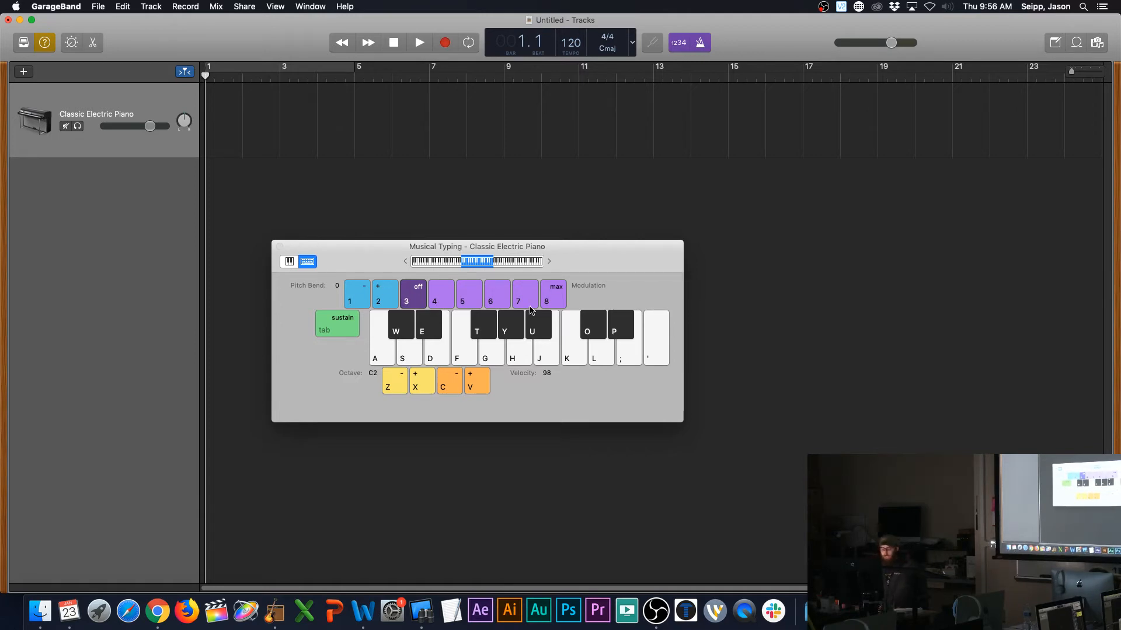
# Step: Hold the lowest note with modulation at maximum, and lower the modulation level by level to off
pyautogui.press('a')
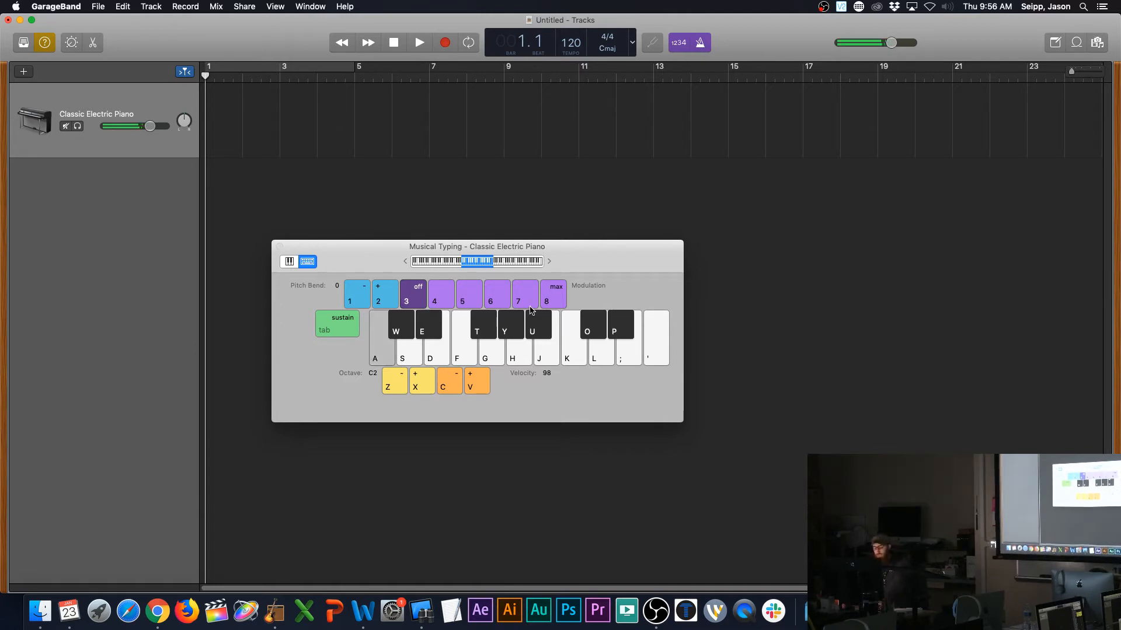
pyautogui.press('8')
pyautogui.press('a')
pyautogui.press('7')
pyautogui.press('6')
pyautogui.press('5')
pyautogui.press('4')
pyautogui.press('3')
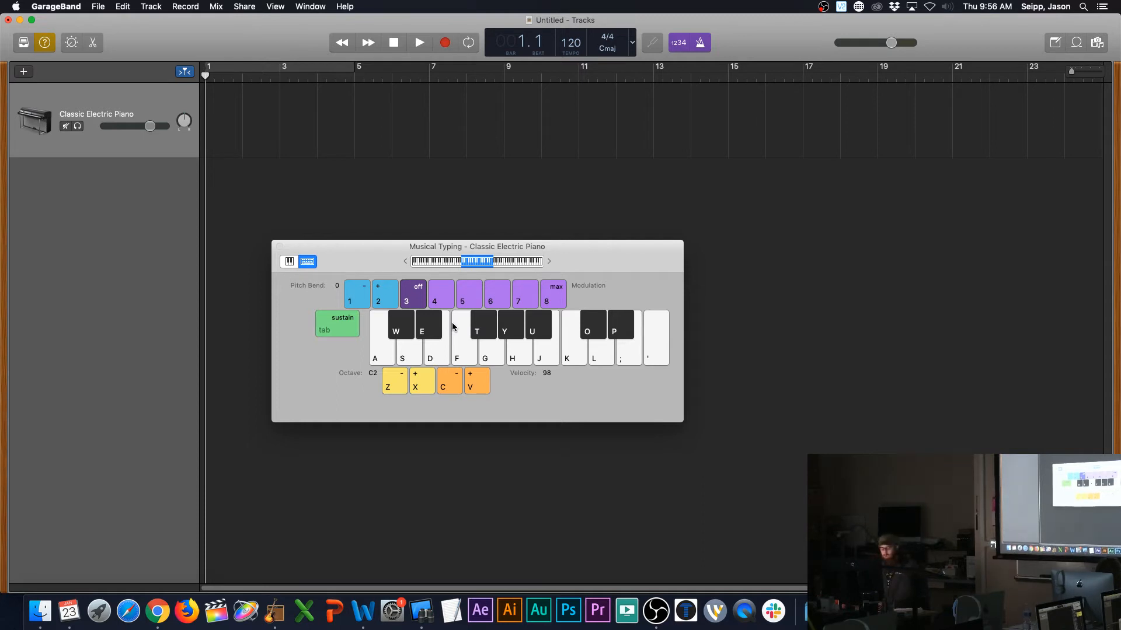
# Step: Play the lowest note at octaves C2, C4 and C1 to compare them, and return the octave to C2
pyautogui.press('a')
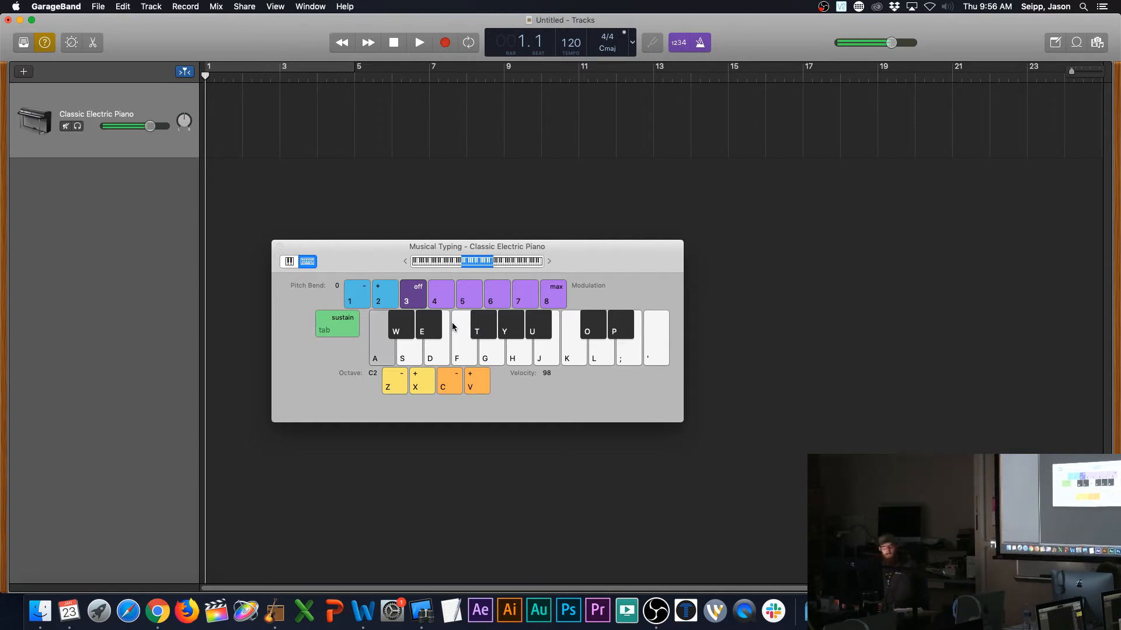
pyautogui.click(423, 387)
pyautogui.click(423, 387)
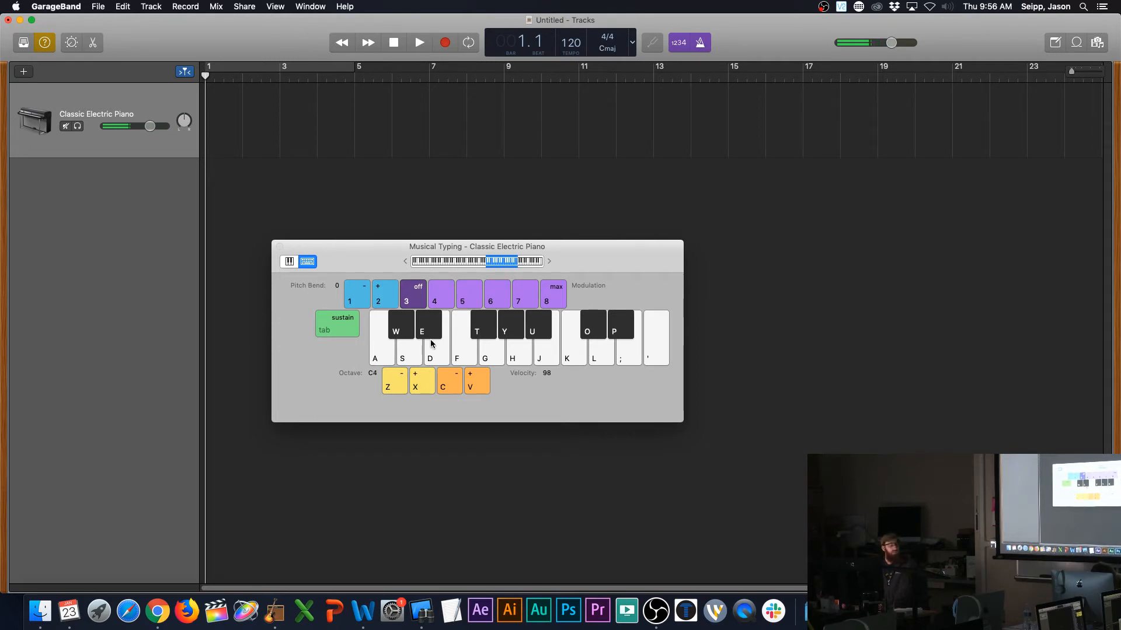
pyautogui.press('a')
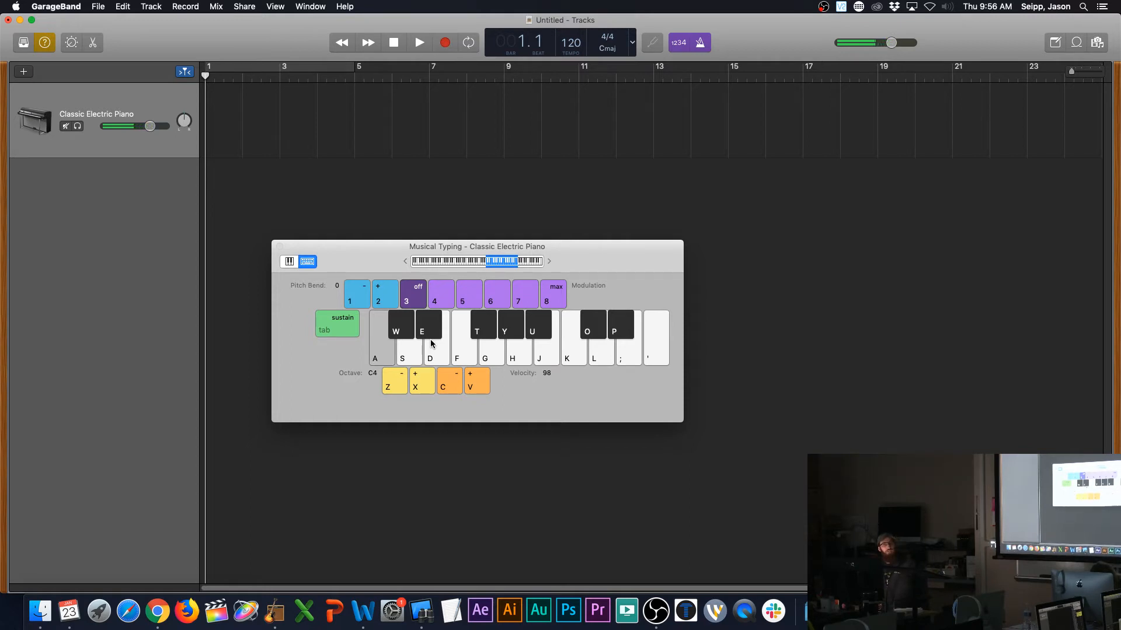
pyautogui.click(398, 387)
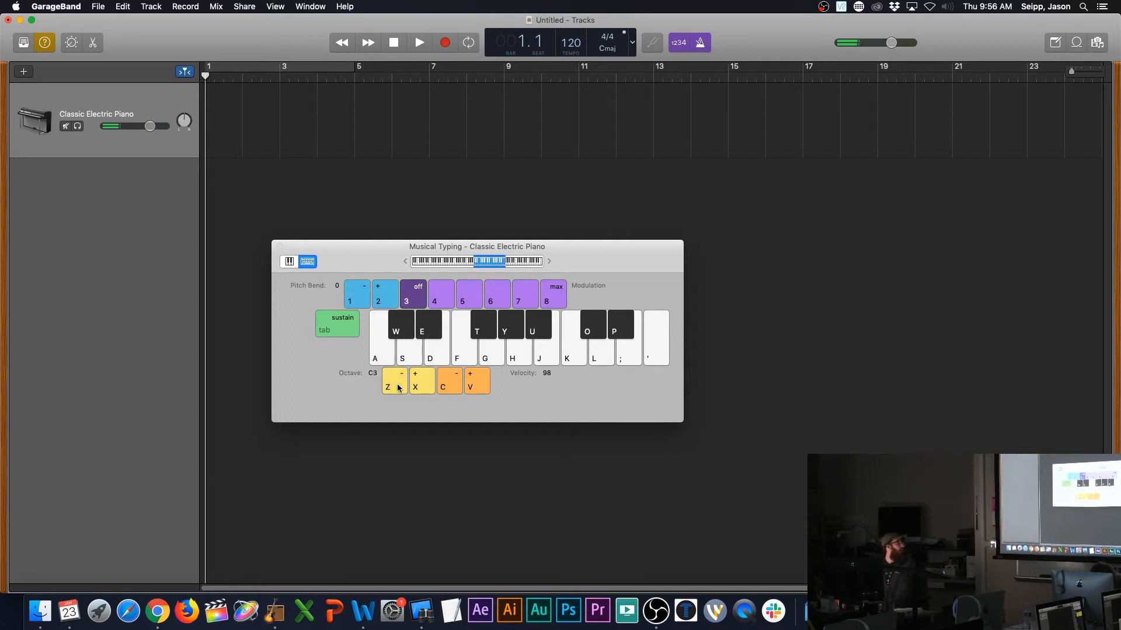
pyautogui.click(397, 388)
pyautogui.click(397, 388)
pyautogui.press('a')
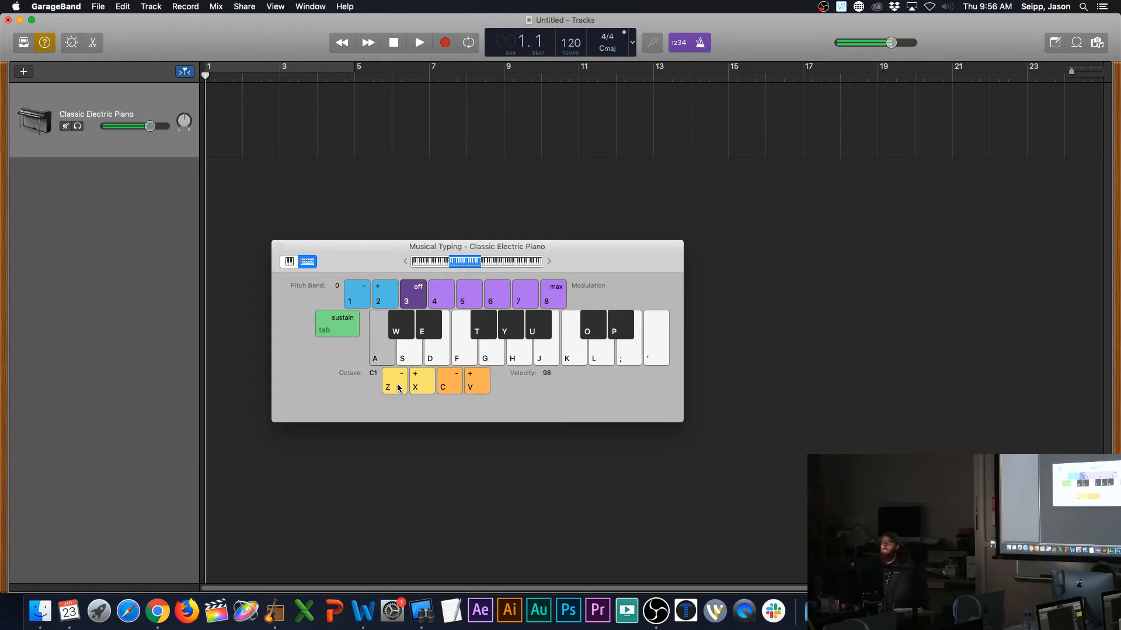
pyautogui.click(414, 387)
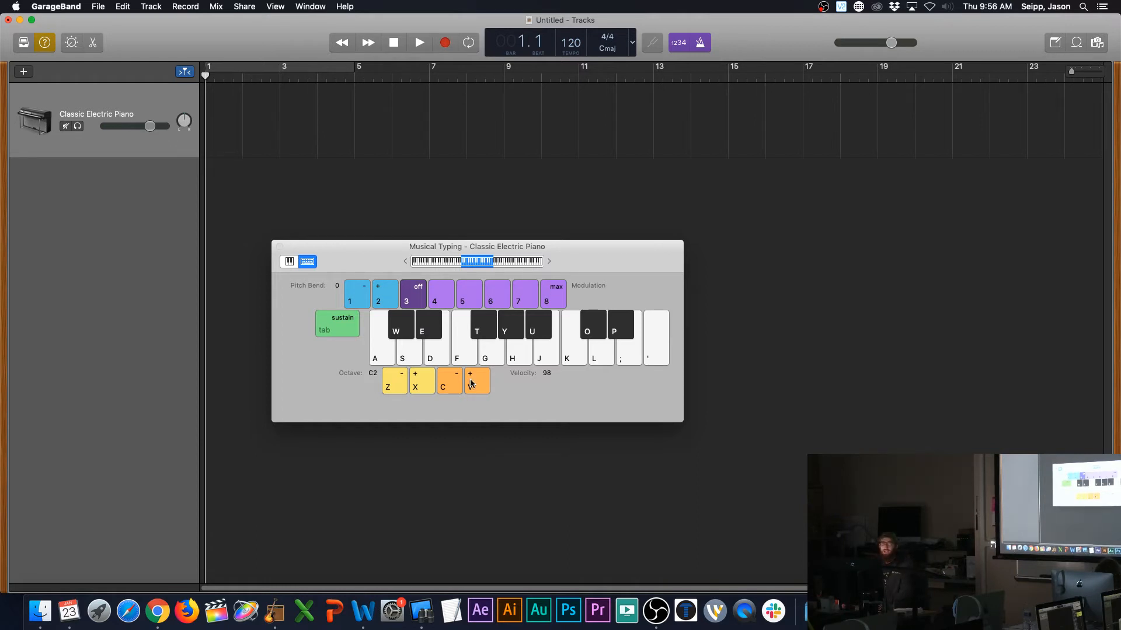
# Step: Compare the lowest note at its normal velocity and at velocity 33, and restore the velocity to 98
pyautogui.press('a')
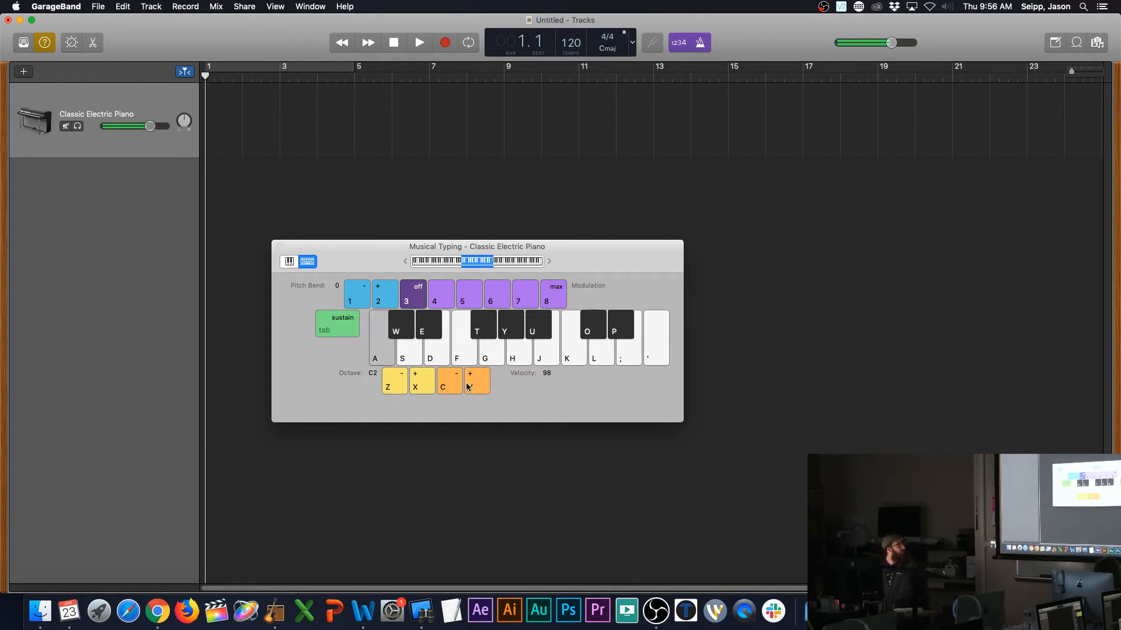
pyautogui.click(451, 383)
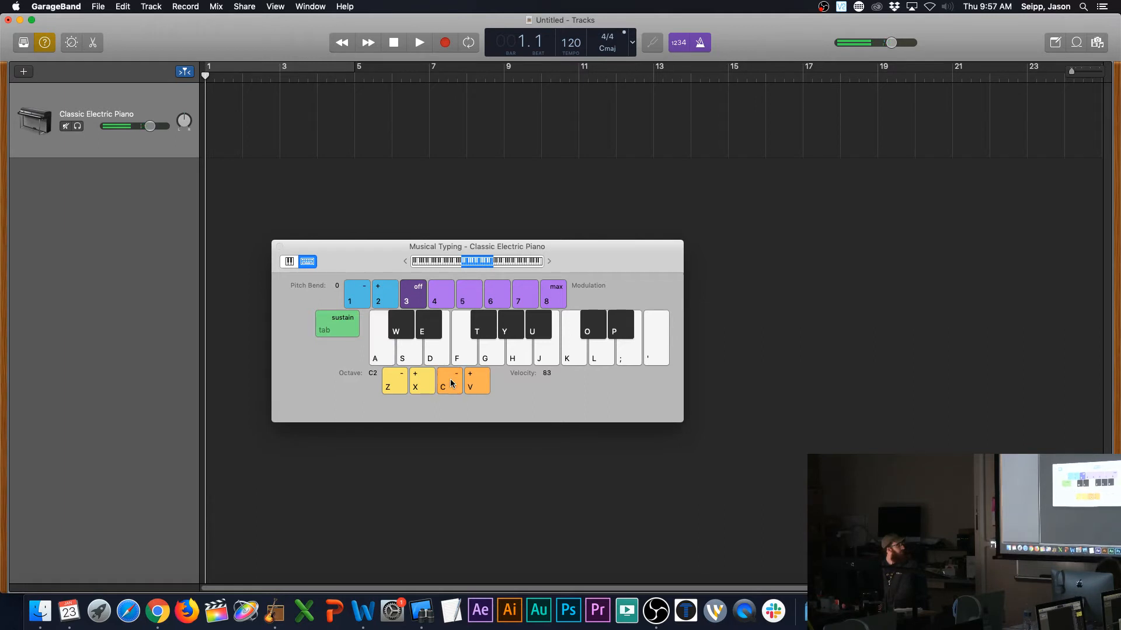
pyautogui.click(451, 383)
pyautogui.click(451, 383)
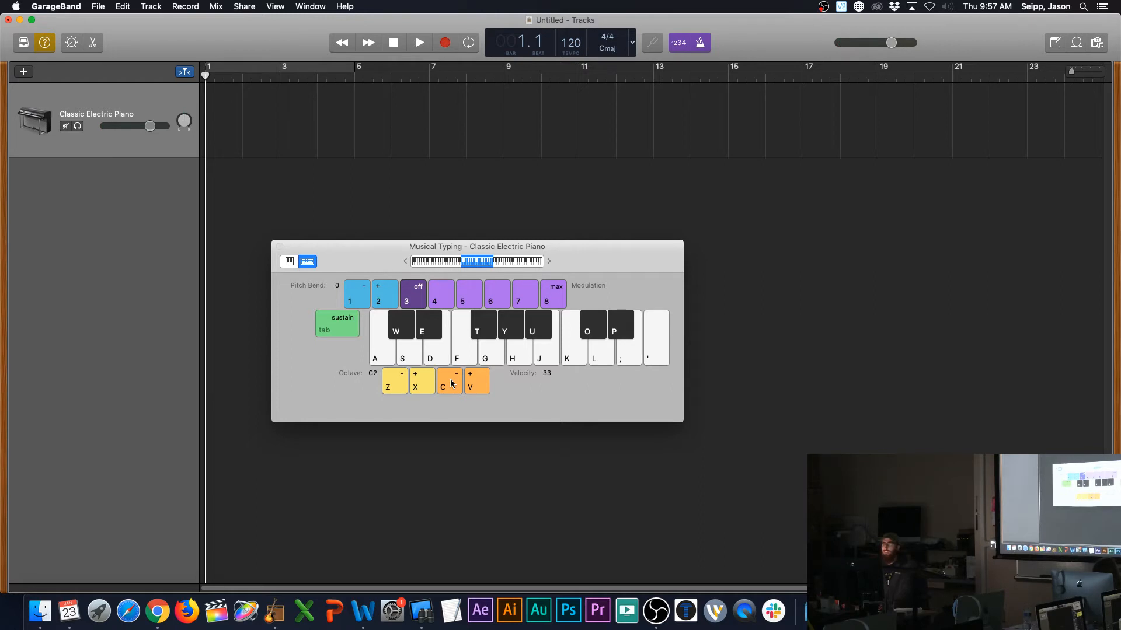
pyautogui.press('a')
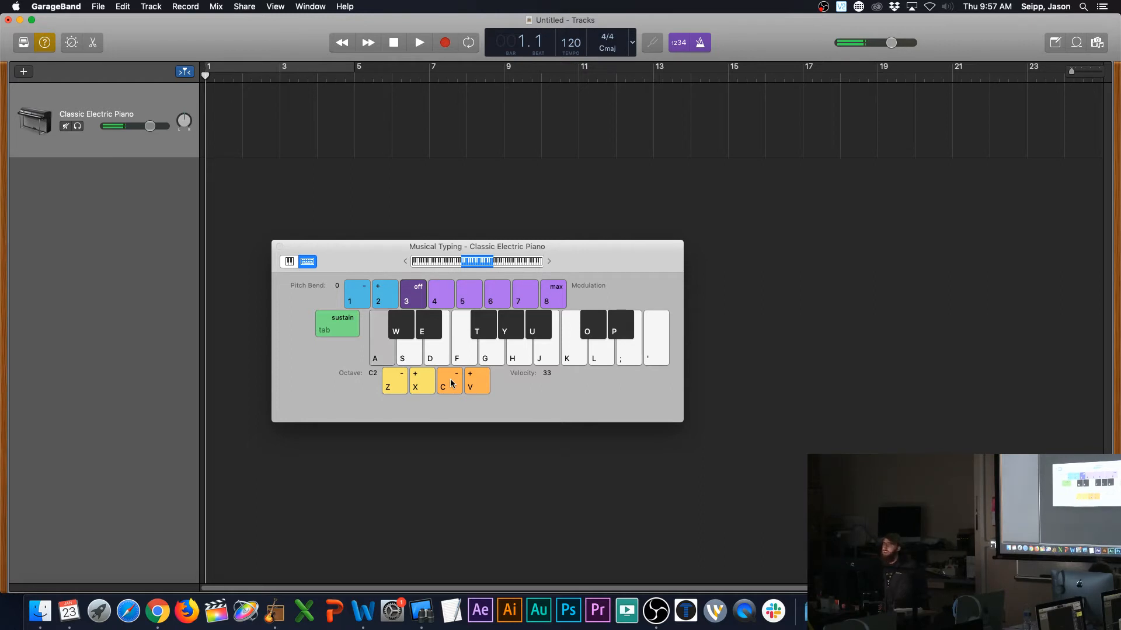
pyautogui.click(476, 385)
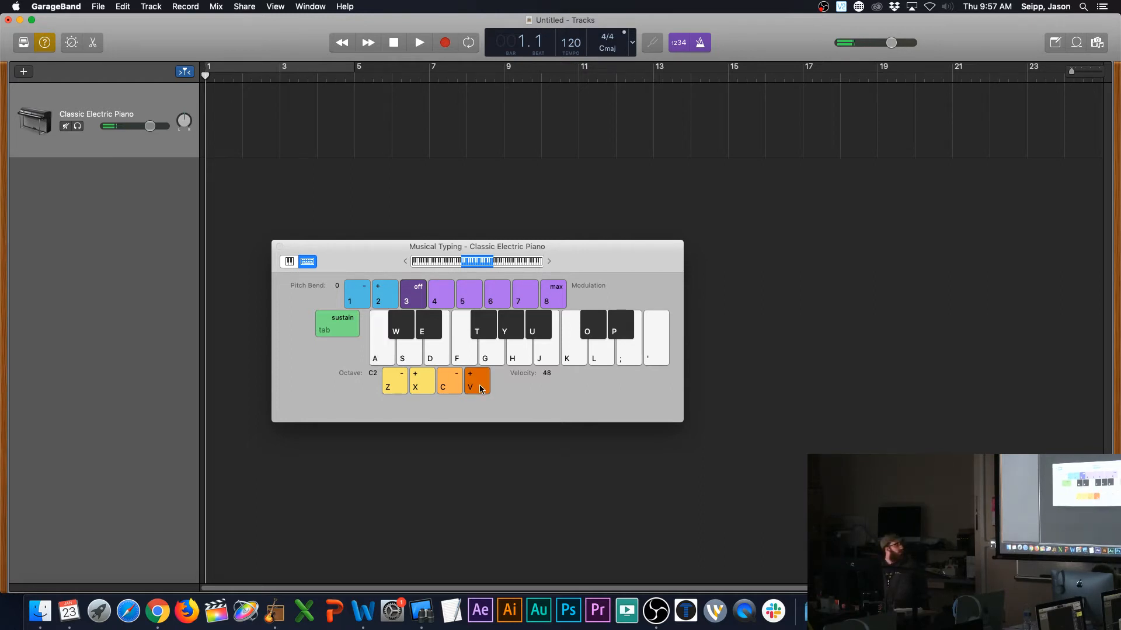
pyautogui.click(480, 389)
pyautogui.click(480, 389)
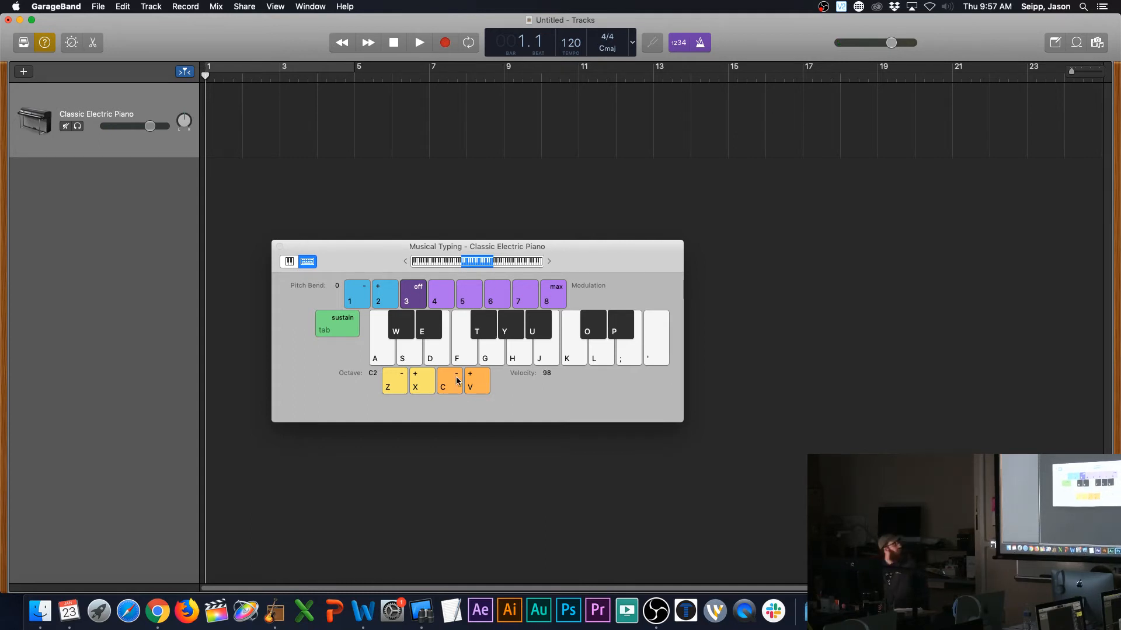
# Step: Slide the playable range on the miniature keyboard down to octave C-1 and up to C4
pyautogui.moveTo(472, 264)
pyautogui.mouseDown()
pyautogui.moveTo(438, 264)
pyautogui.moveTo(458, 265)
pyautogui.mouseUp()
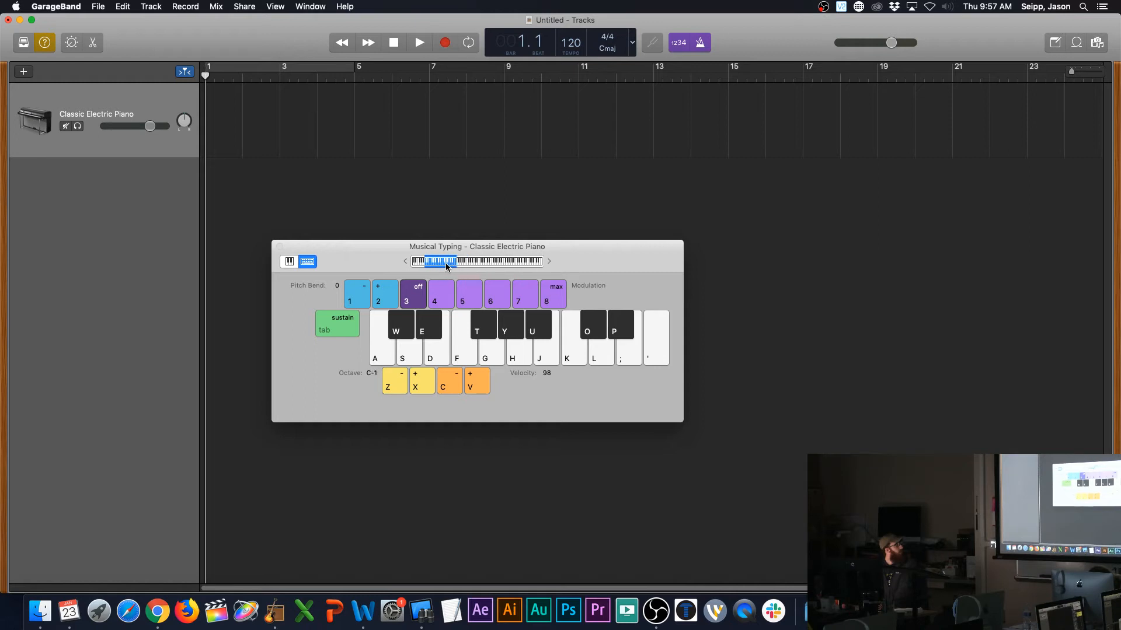
pyautogui.moveTo(446, 263); pyautogui.dragTo(509, 263)
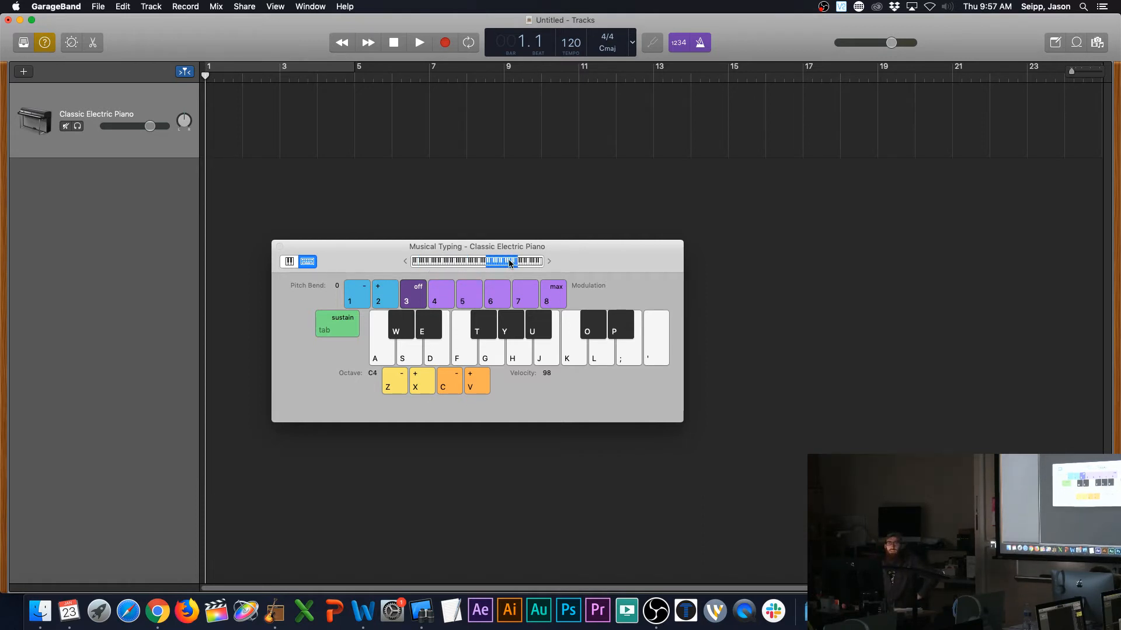
# Step: Switch to the piano Keyboard view, play a note, shift its range lower, and return to Musical Typing
pyautogui.click(295, 262)
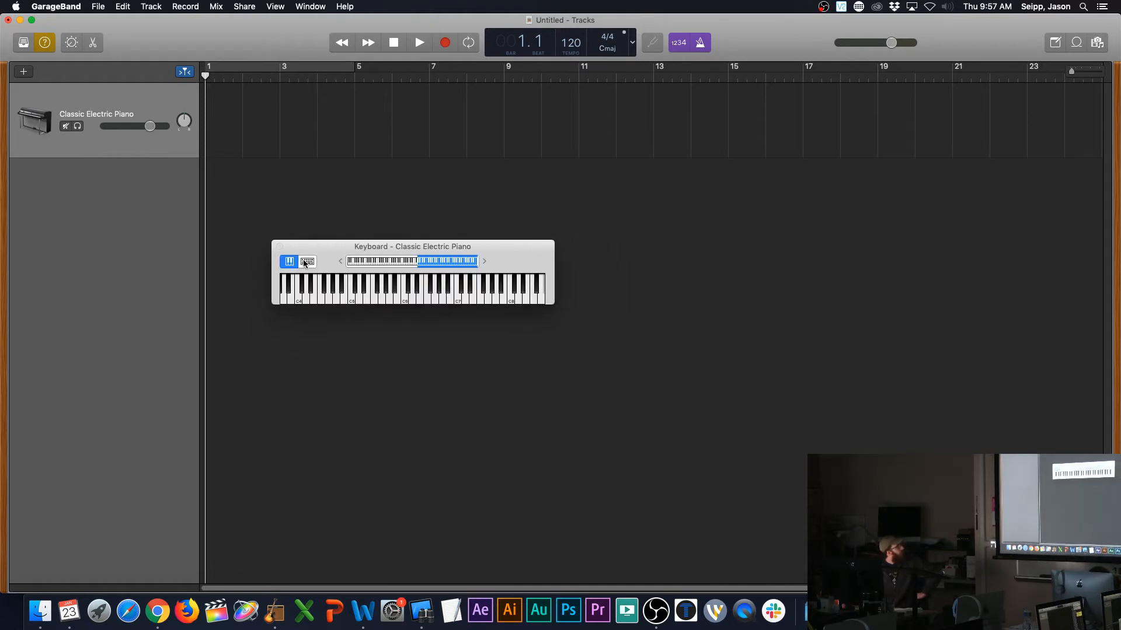
pyautogui.click(397, 292)
pyautogui.moveTo(455, 263); pyautogui.dragTo(423, 263)
pyautogui.click(309, 261)
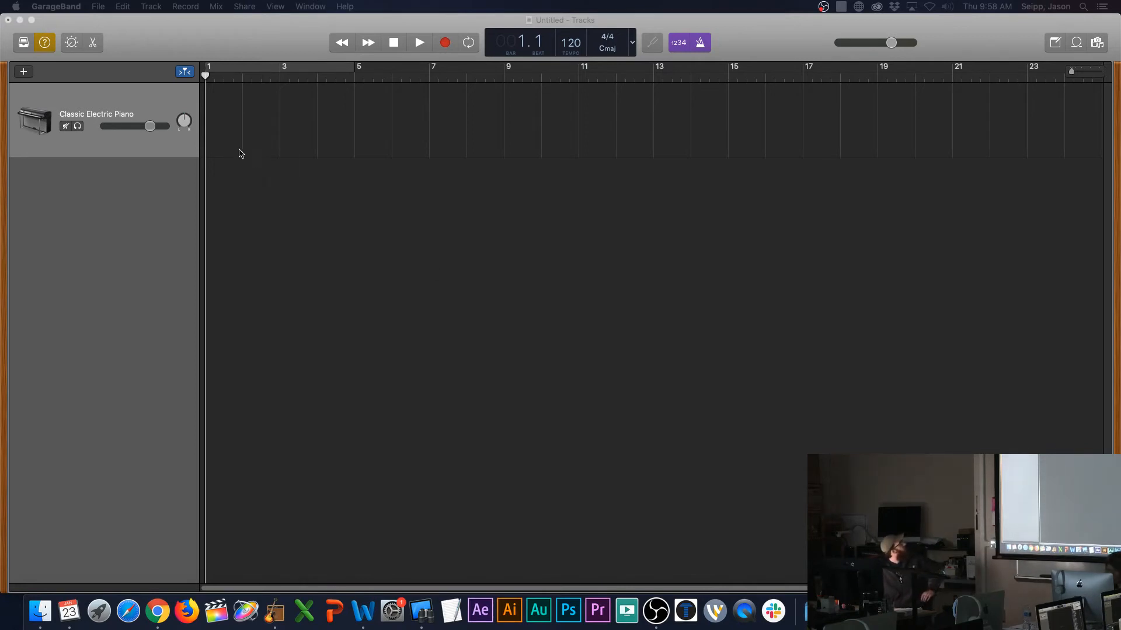
# Step: Bring the project window to the front, and show and hide the Musical Typing window twice
pyautogui.click(142, 88)
pyautogui.press('super+k')
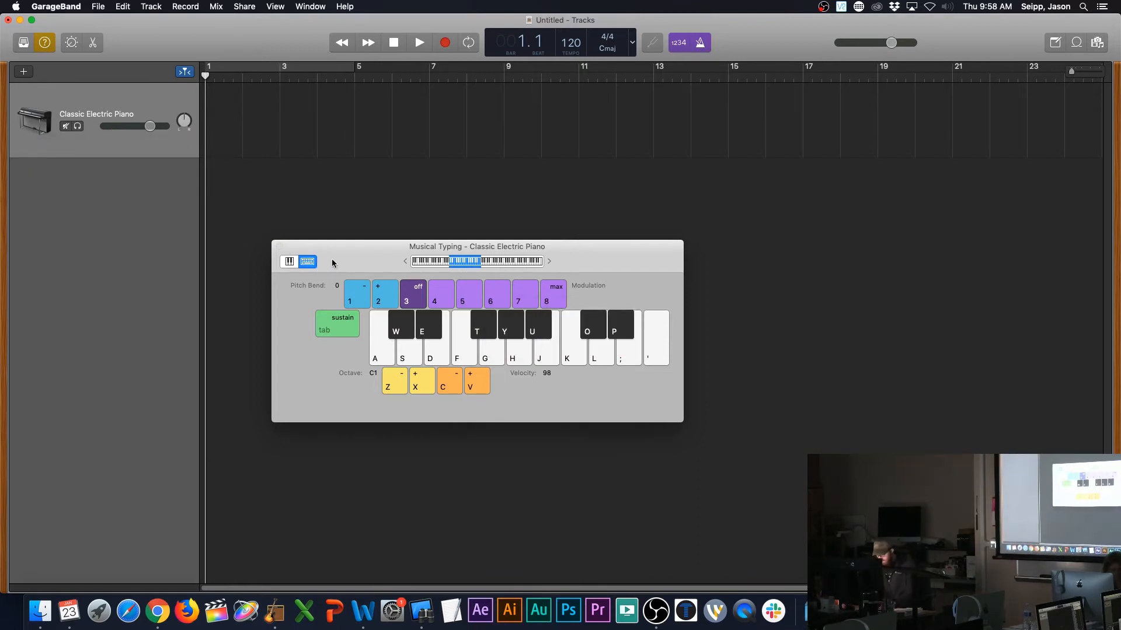
pyautogui.press('super+k')
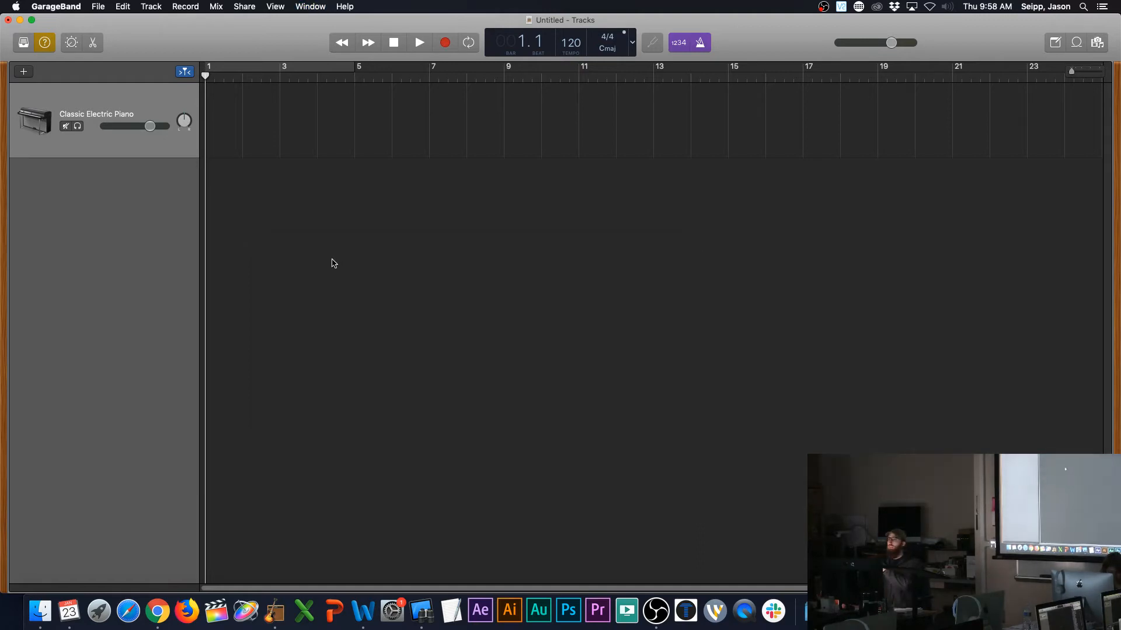
pyautogui.press('super+k')
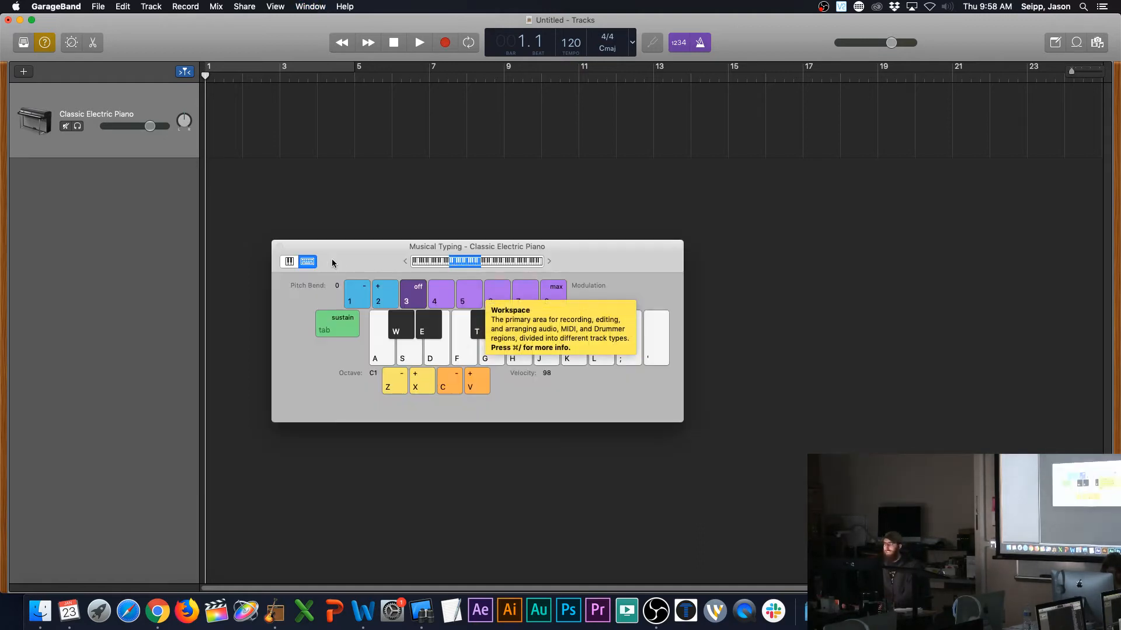
pyautogui.press('super+k')
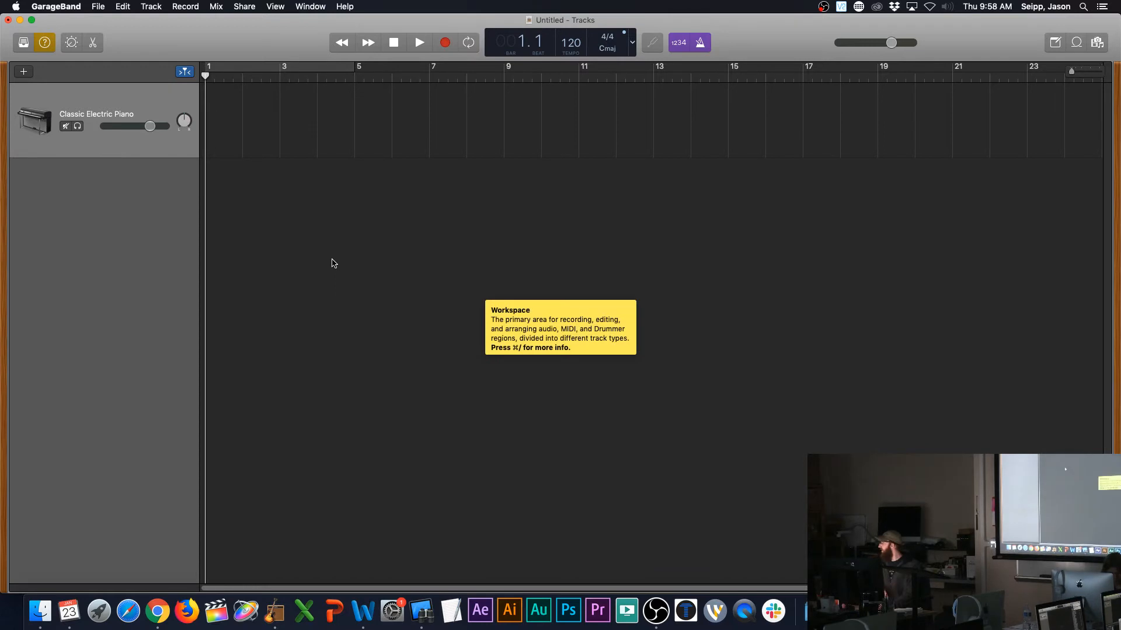
# Step: Delete the Classic Electric Piano track and create a new software instrument track
pyautogui.rightClick(82, 96)
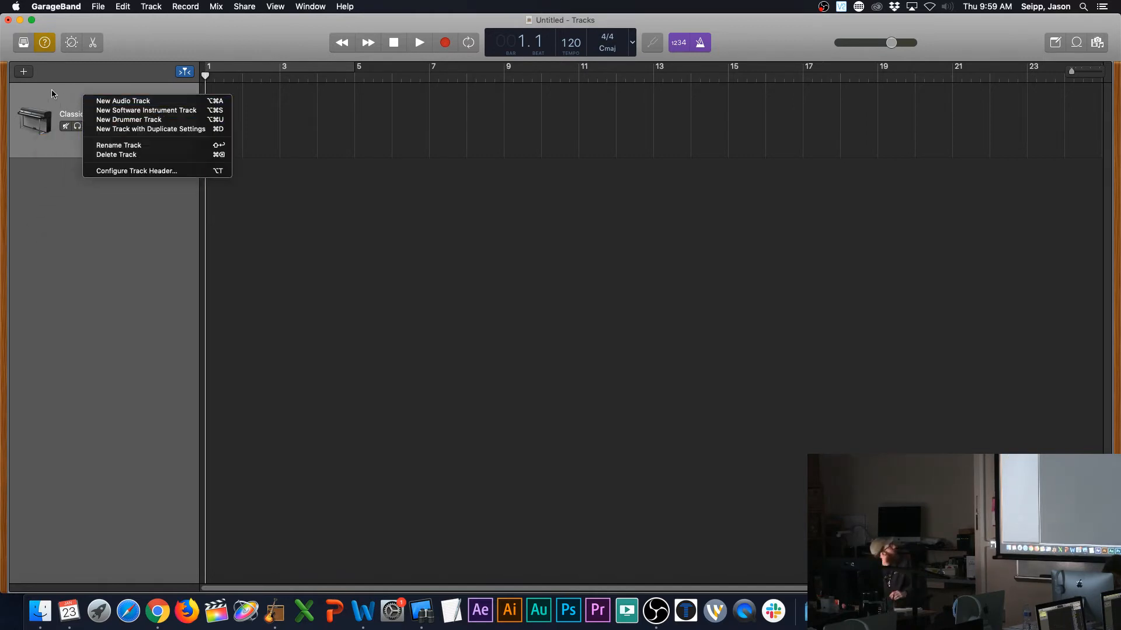
pyautogui.click(75, 90)
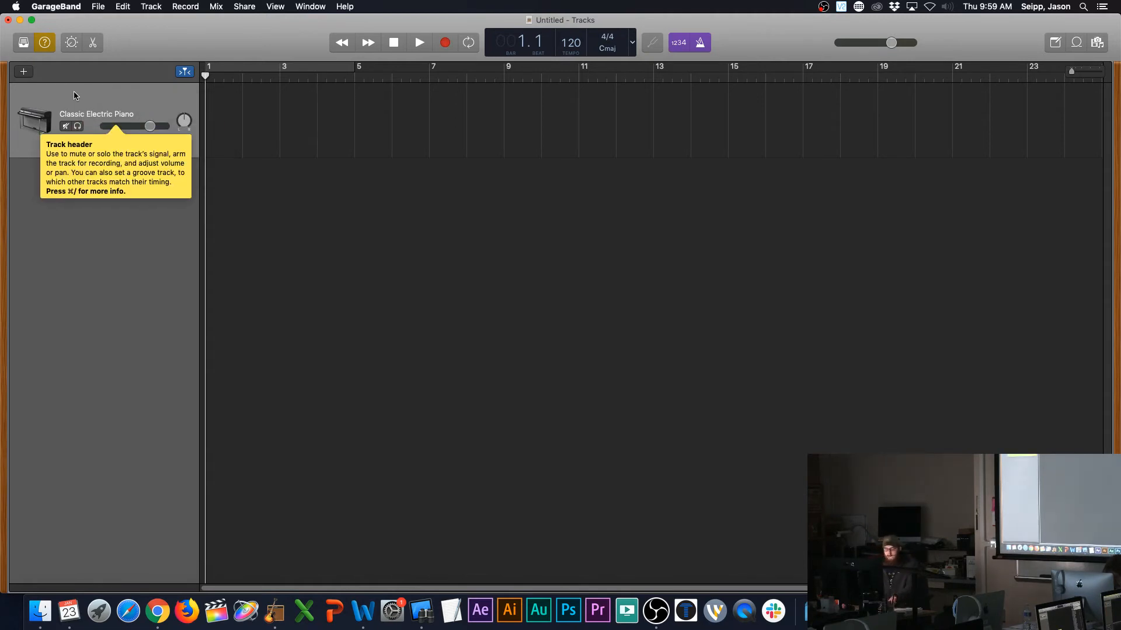
pyautogui.rightClick(74, 93)
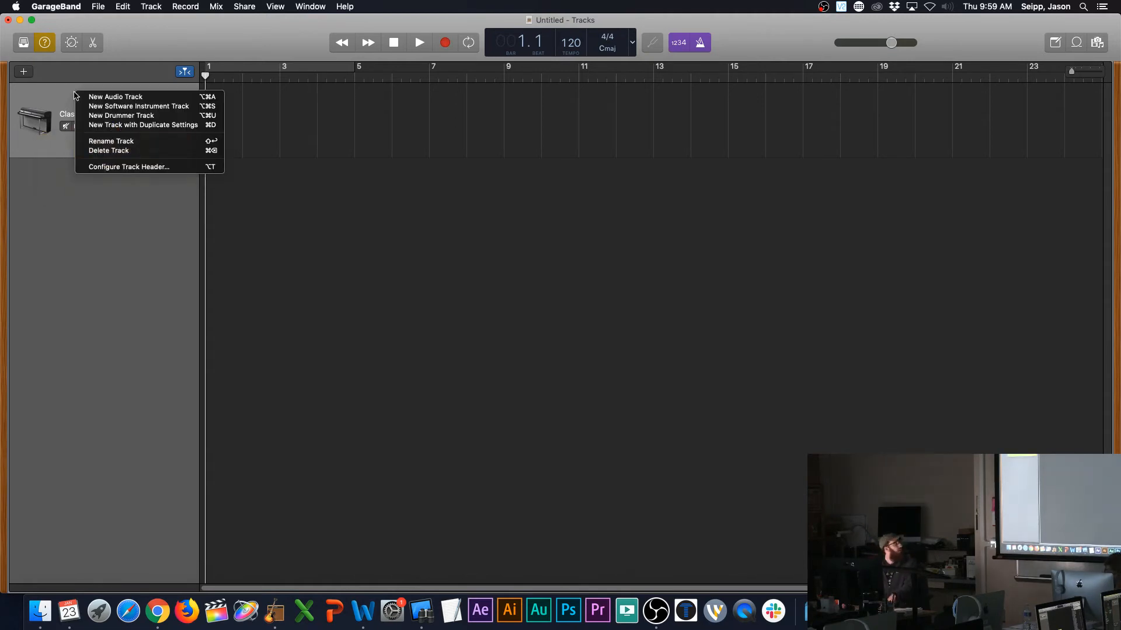
pyautogui.click(120, 152)
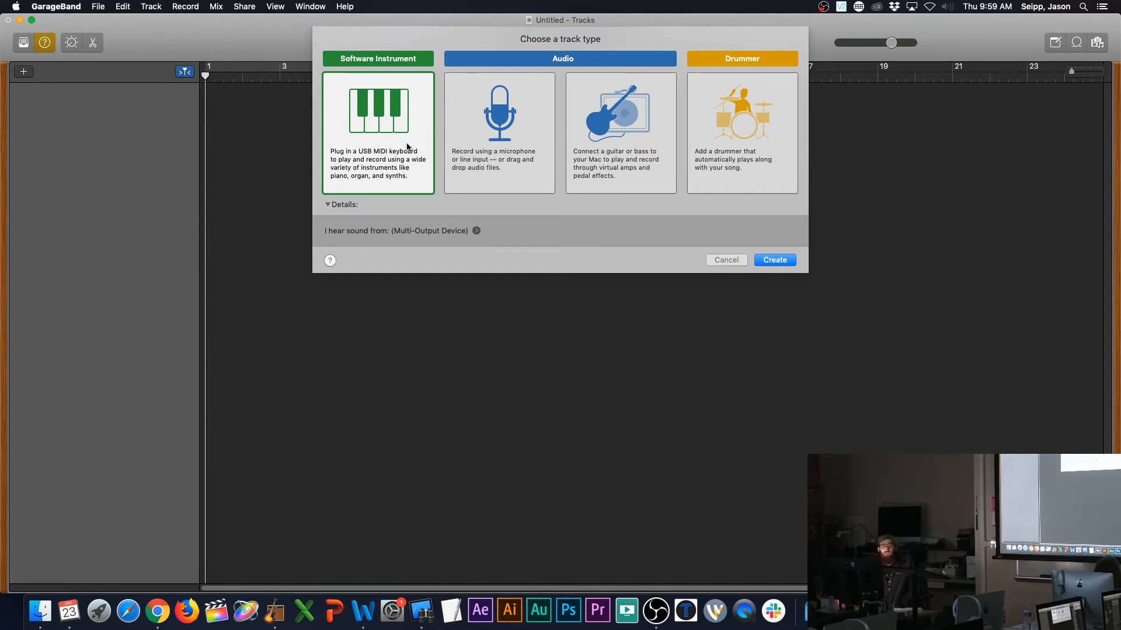
pyautogui.doubleClick(391, 129)
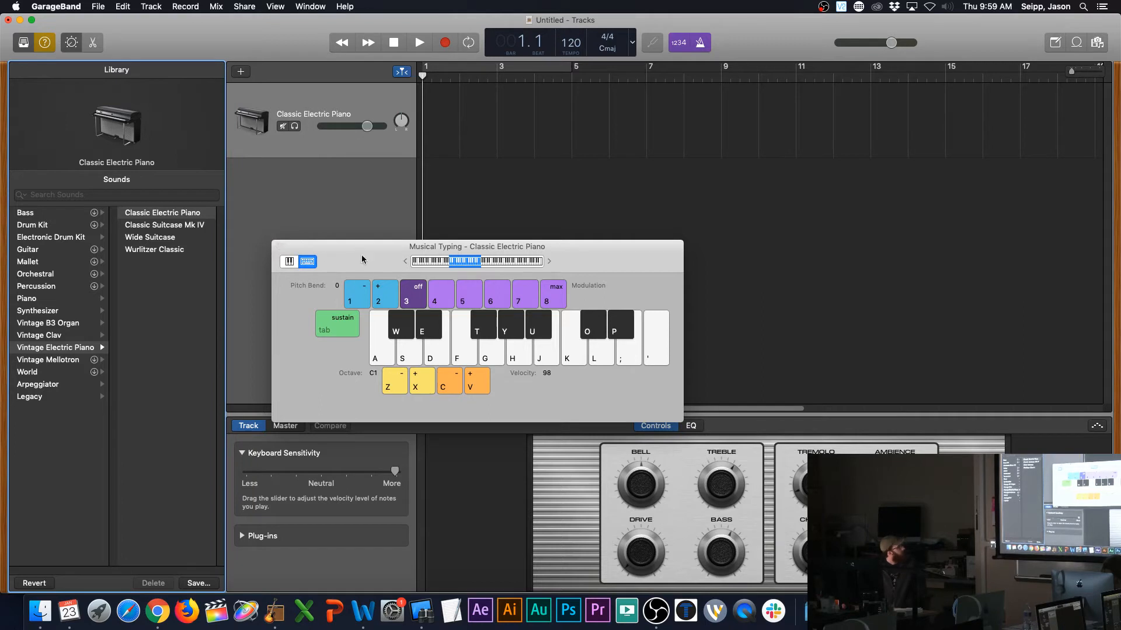
# Step: Test the new track by playing the notes C, E and F twice with Musical Typing
pyautogui.moveTo(422, 77); pyautogui.dragTo(398, 78)
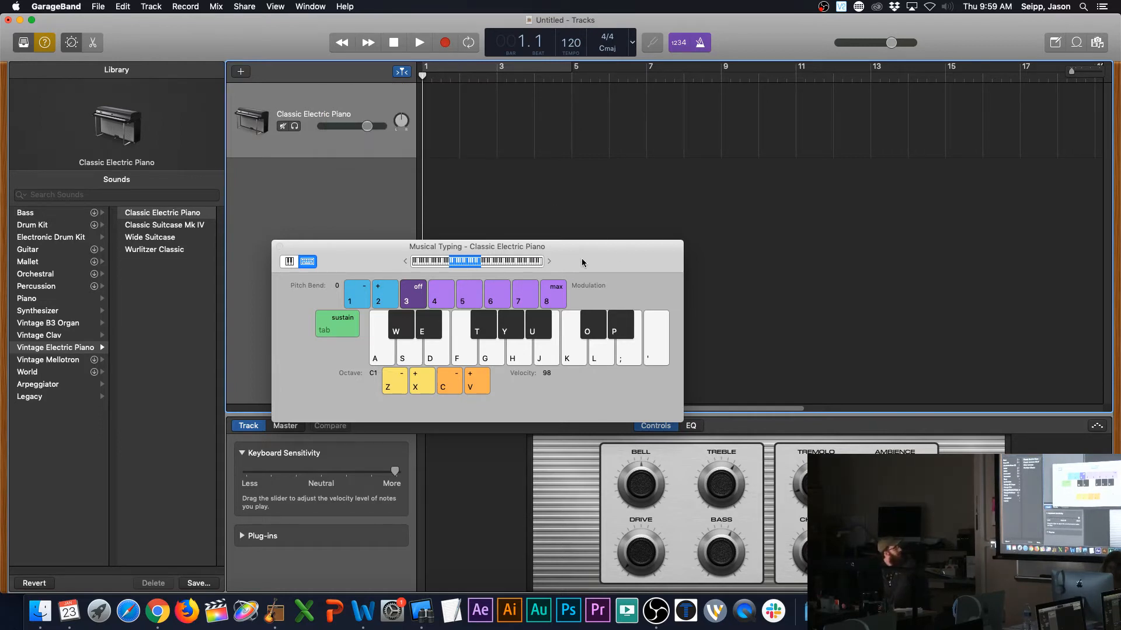
pyautogui.press('a')
pyautogui.press('d')
pyautogui.press('f')
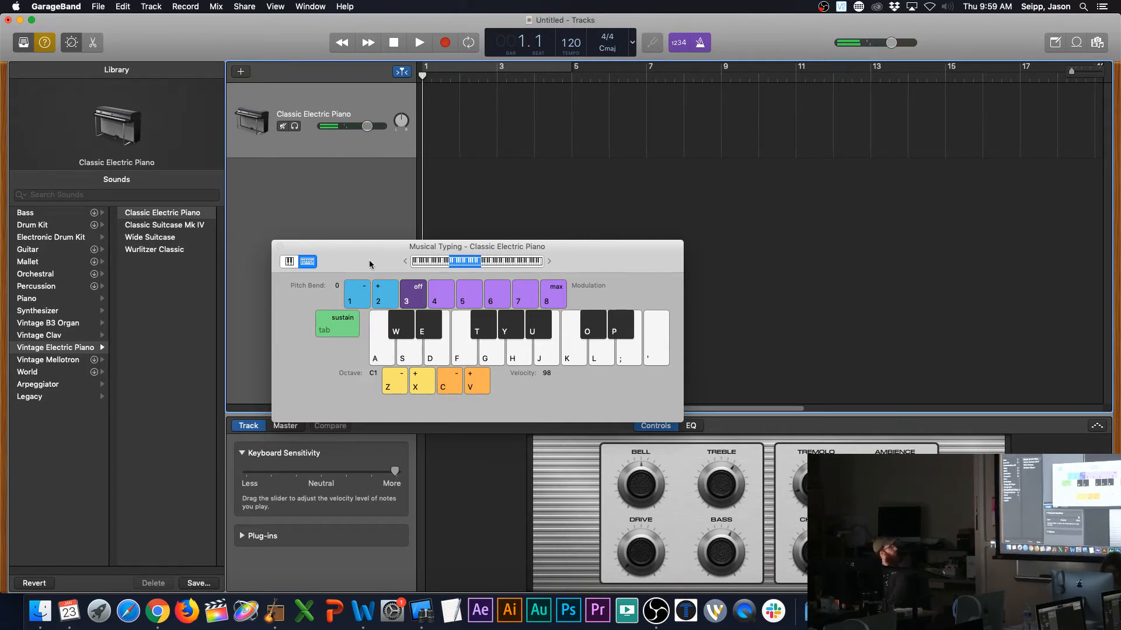
pyautogui.press('a')
pyautogui.press('d')
pyautogui.press('f')
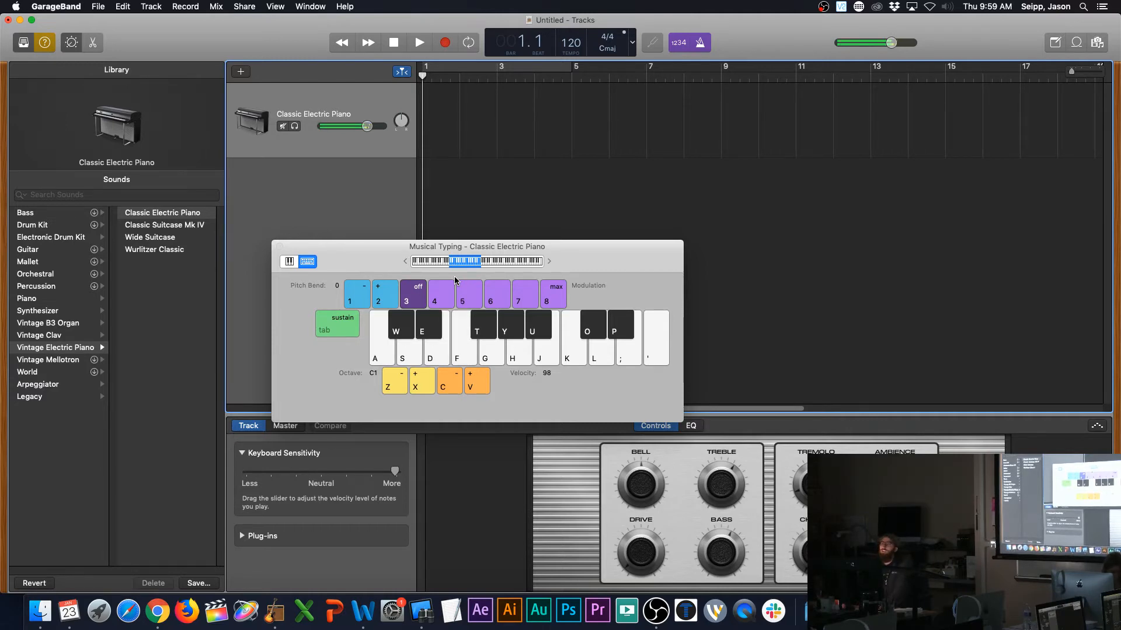
# Step: Record C, D, E and F one after another on the Classic Electric Piano track, and stop after the fourth note
pyautogui.click(445, 44)
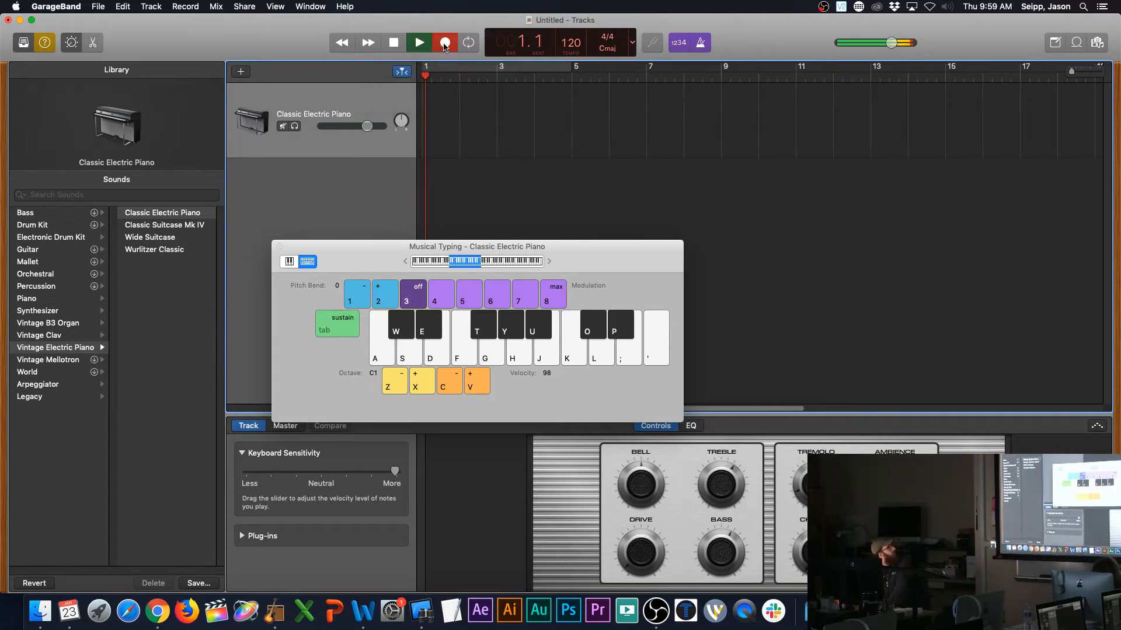
pyautogui.press('a')
pyautogui.press('s')
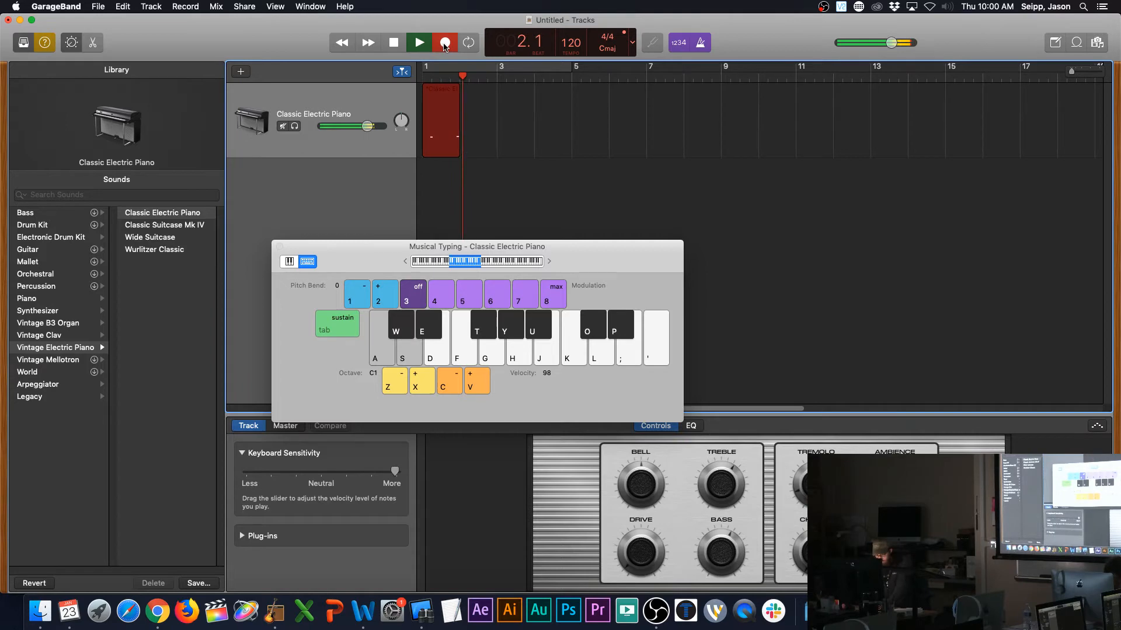
pyautogui.press('d')
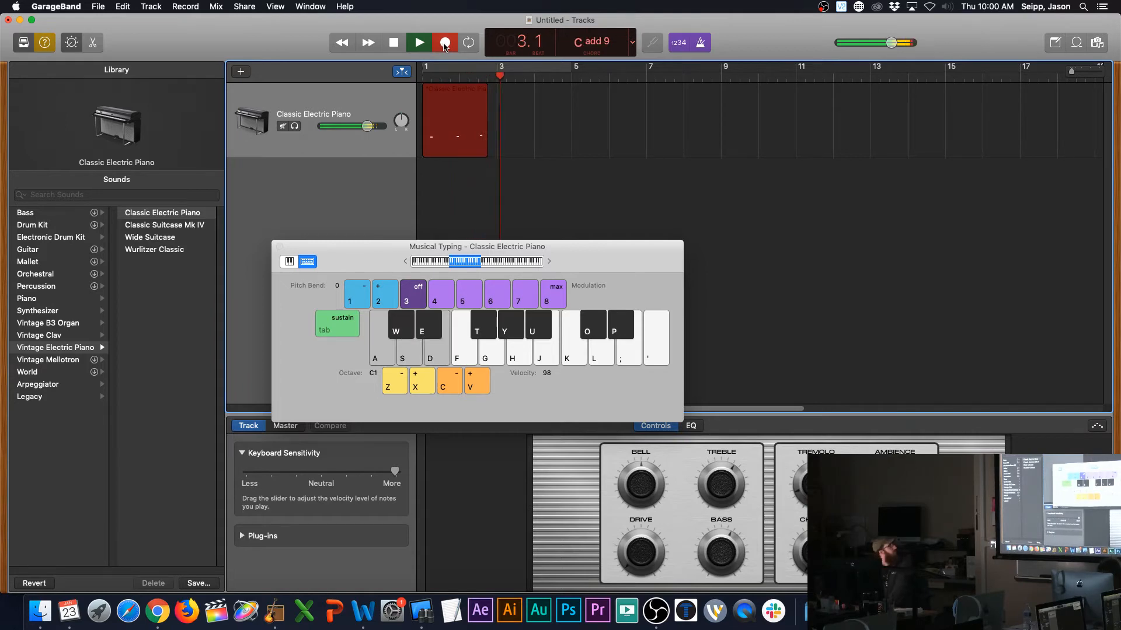
pyautogui.press('f')
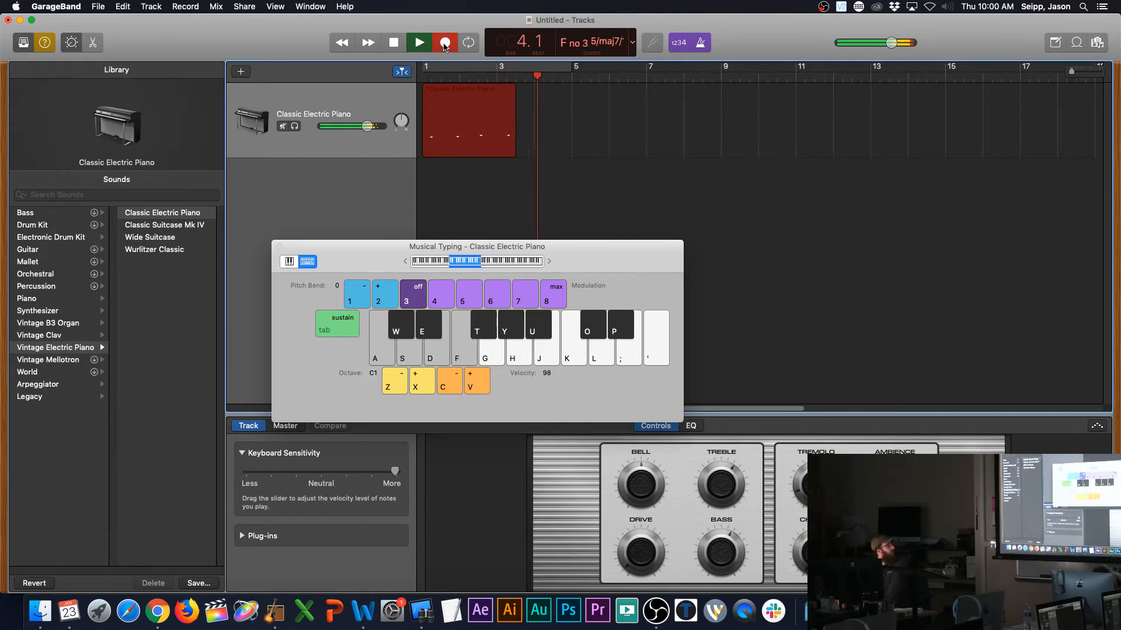
pyautogui.click(392, 43)
pyautogui.click(393, 44)
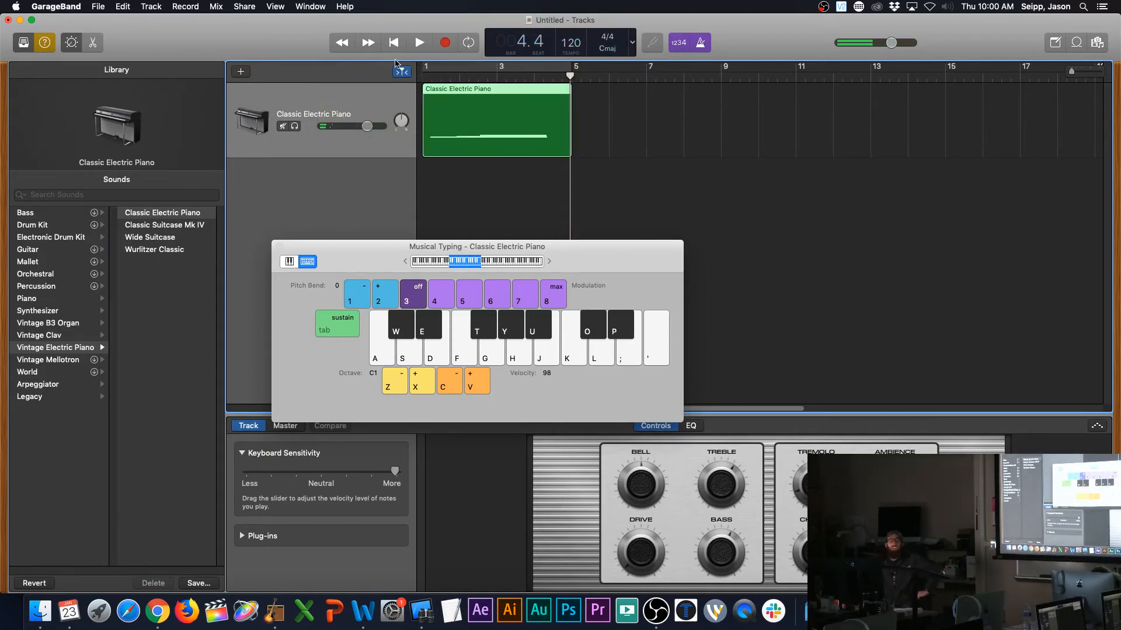
# Step: Return the playhead to bar 1, play back the recorded region, and stop during bar 4
pyautogui.moveTo(497, 118)
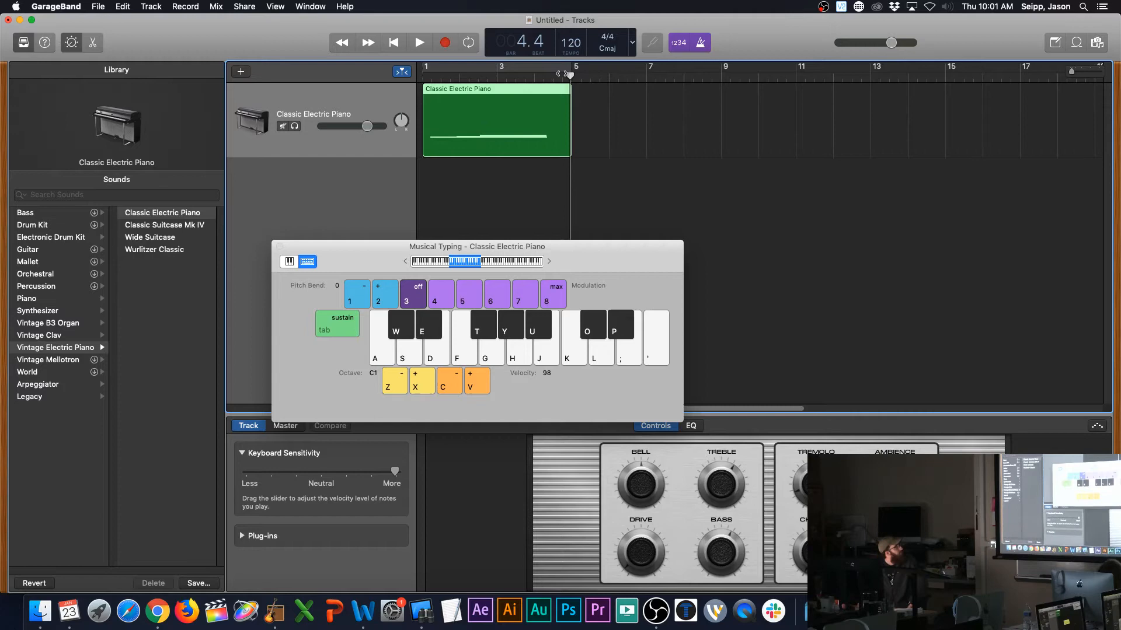
pyautogui.press('Return')
pyautogui.moveTo(418, 74)
pyautogui.mouseDown()
pyautogui.moveTo(572, 79)
pyautogui.moveTo(419, 83)
pyautogui.mouseUp()
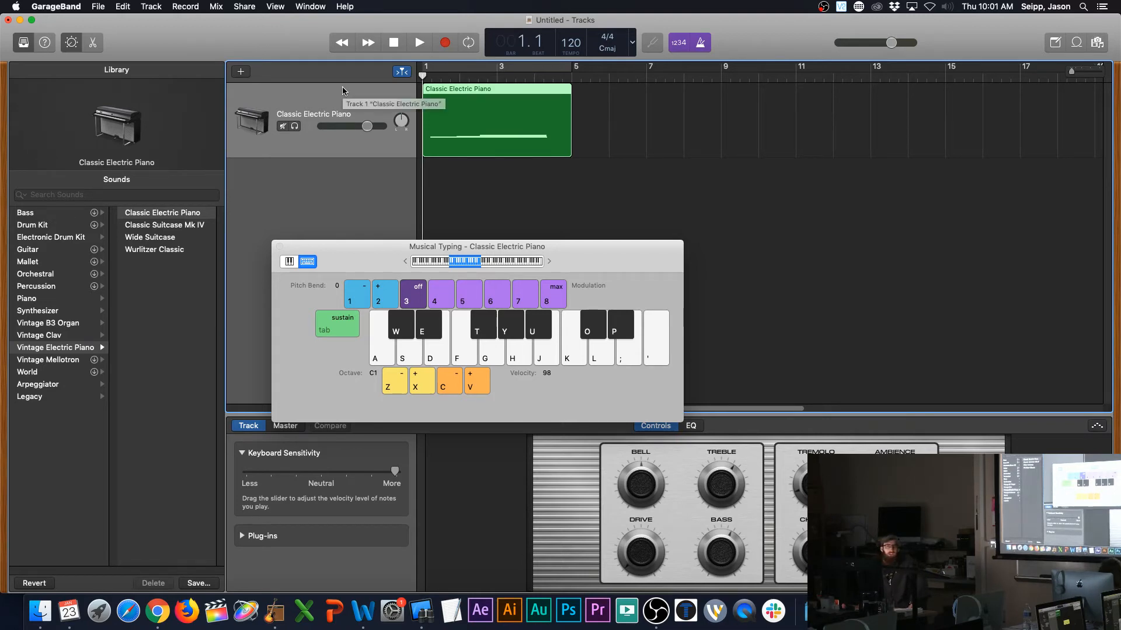
pyautogui.moveTo(426, 76); pyautogui.dragTo(387, 79)
pyautogui.click(419, 42)
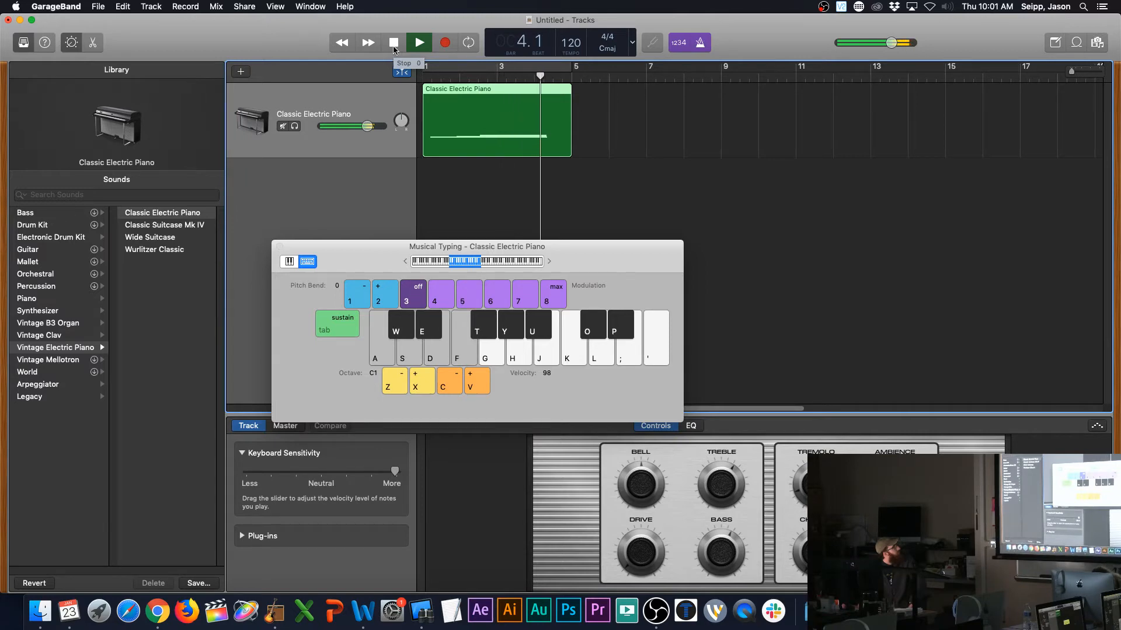
pyautogui.click(394, 47)
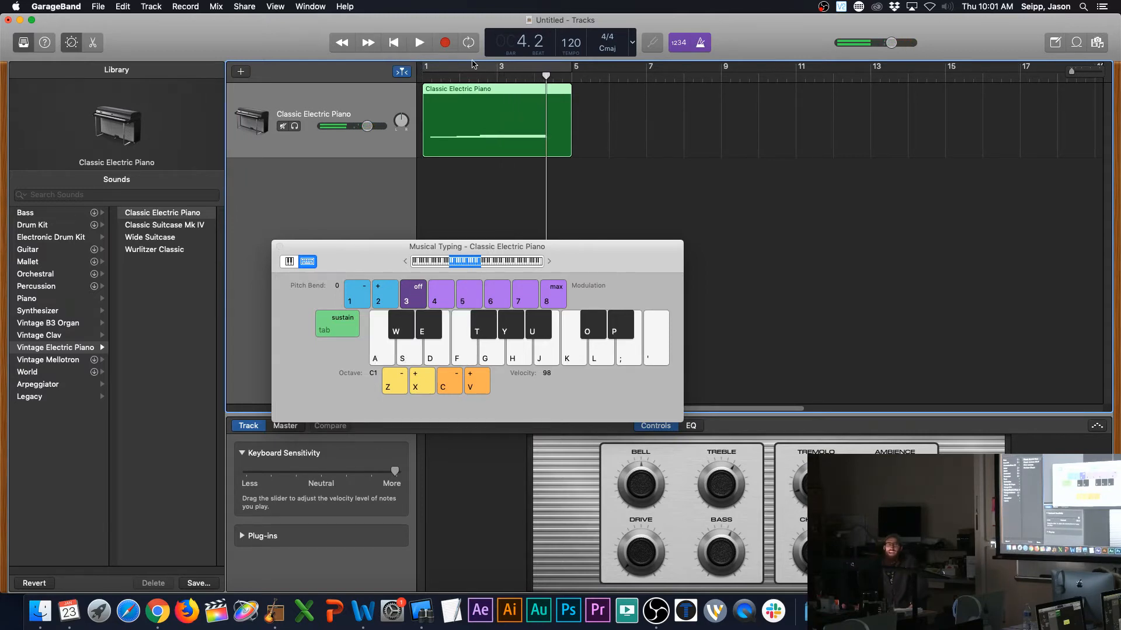
# Step: Turn off the metronome and play the recorded region from the start again, stopping near bar 3
pyautogui.click(702, 44)
pyautogui.moveTo(546, 75); pyautogui.dragTo(422, 75)
pyautogui.click(420, 43)
pyautogui.press('a')
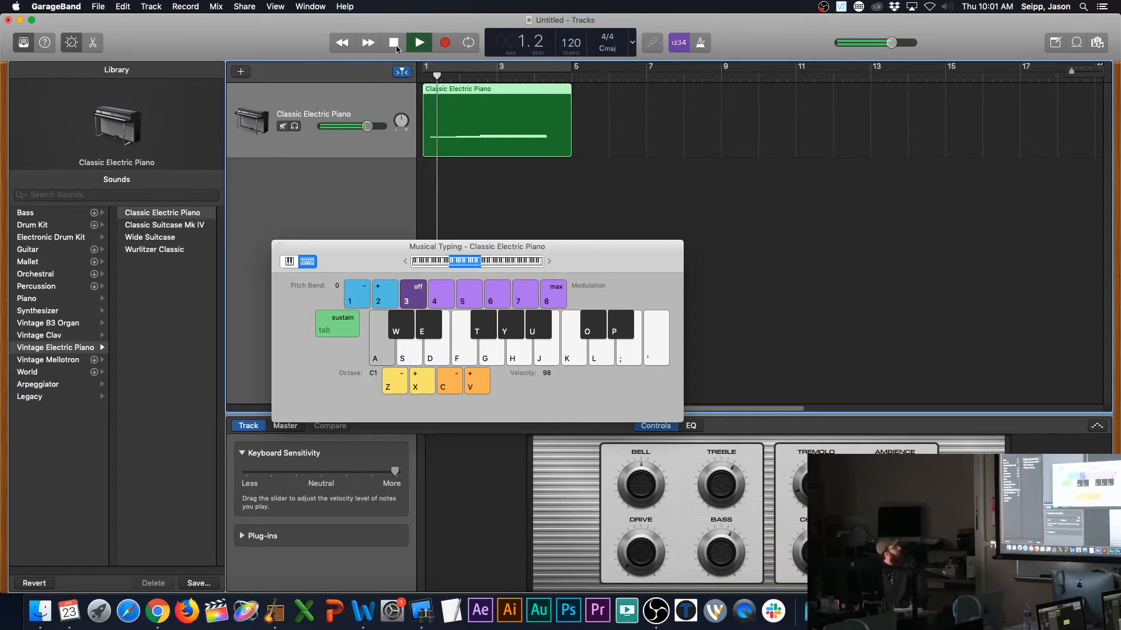
pyautogui.press('s')
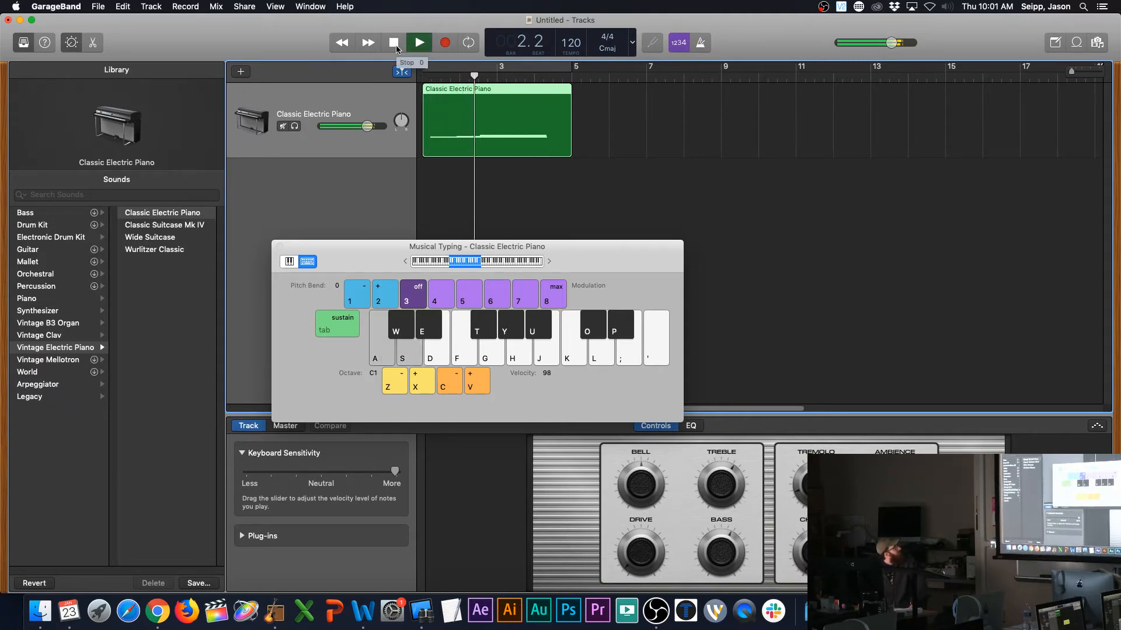
pyautogui.press('d')
pyautogui.click(395, 46)
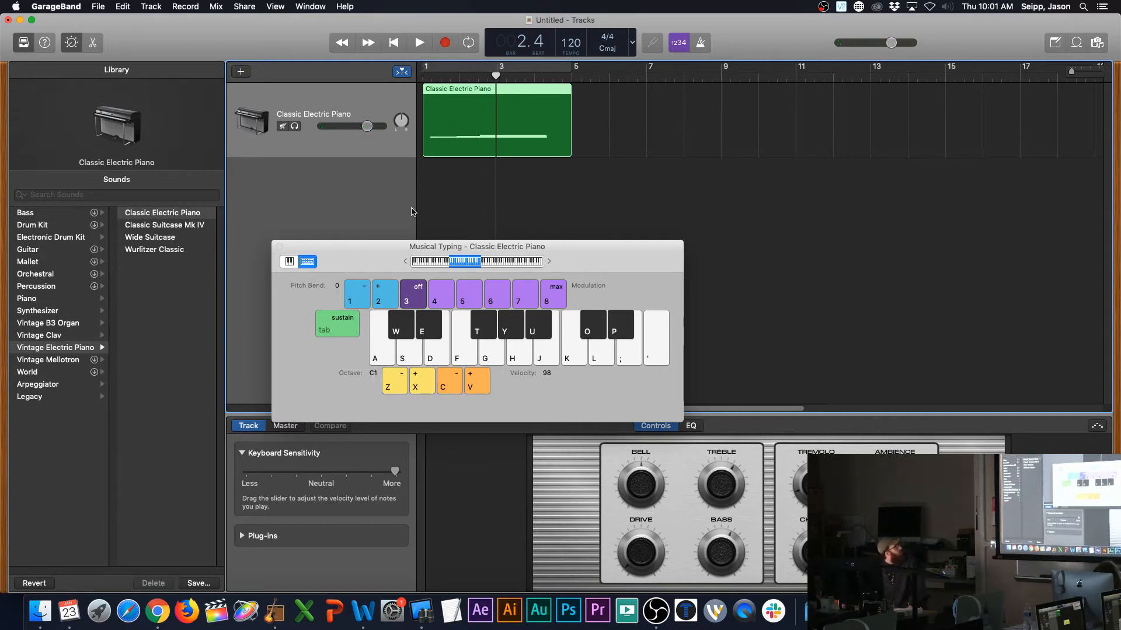
# Step: Replace Musical Typing with the region's Piano Roll, and trim the C1 note to start at 1.2 and end near bar 4
pyautogui.click(280, 247)
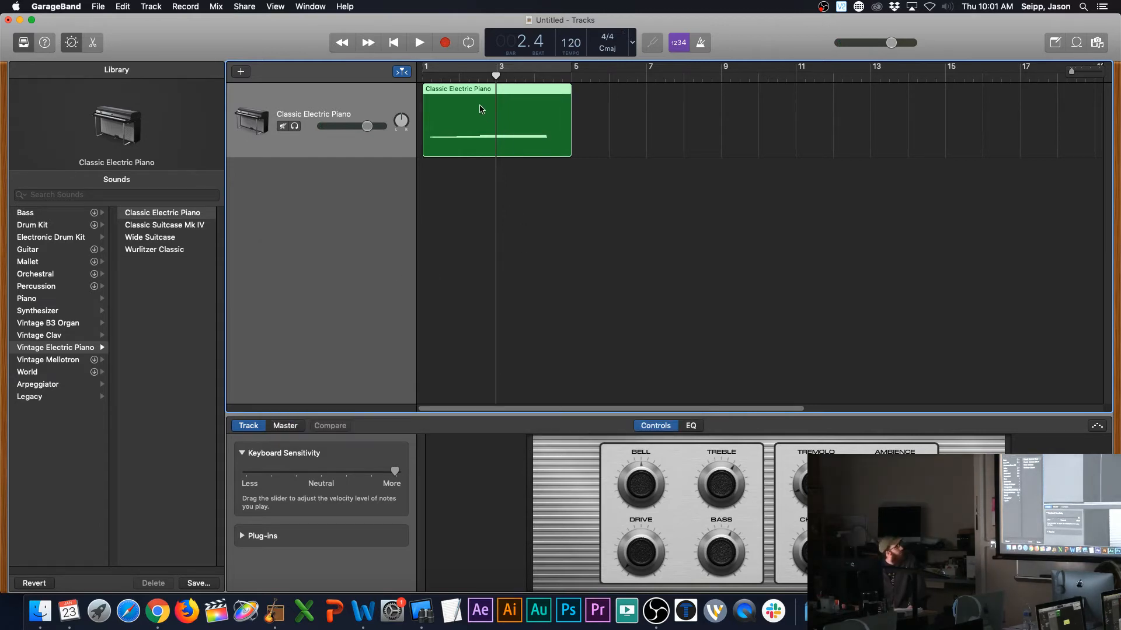
pyautogui.press('e')
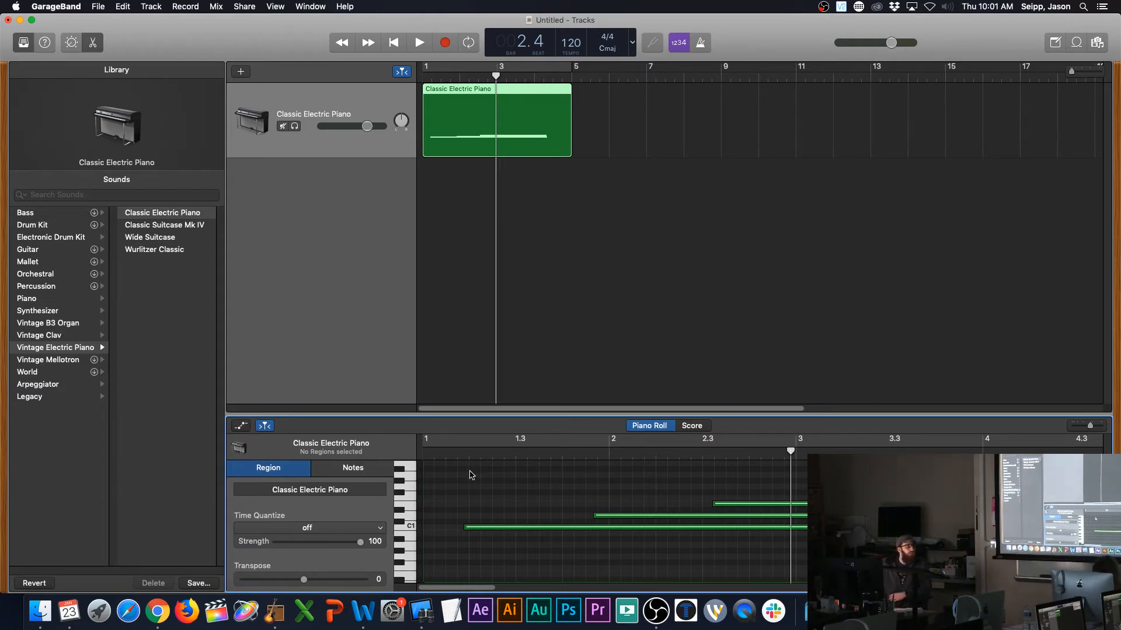
pyautogui.click(465, 528)
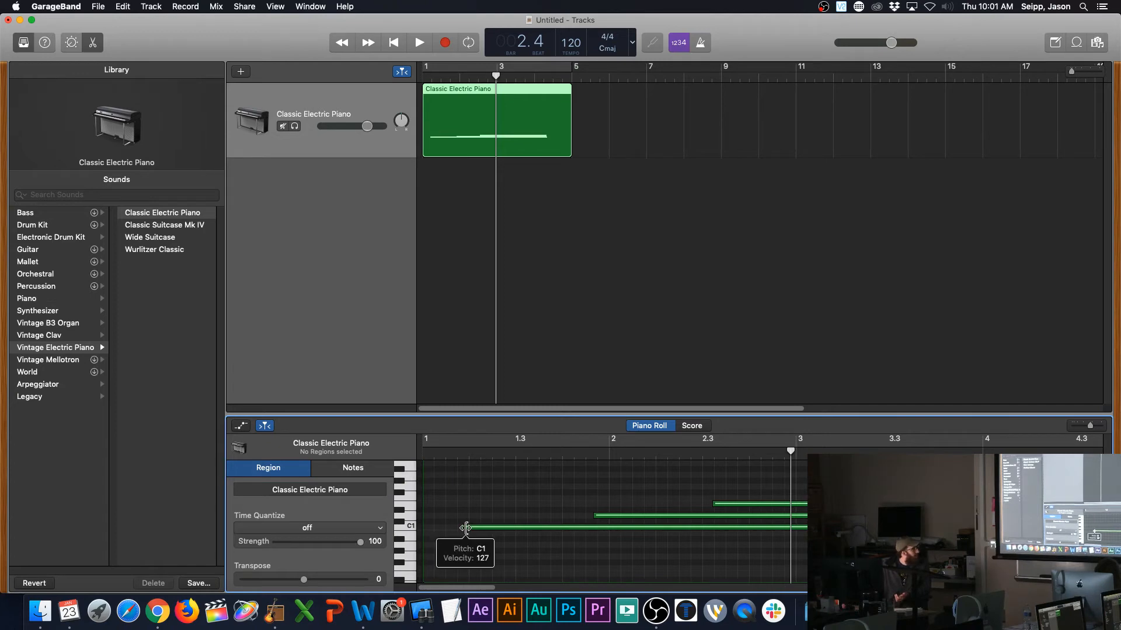
pyautogui.moveTo(465, 528); pyautogui.dragTo(470, 529)
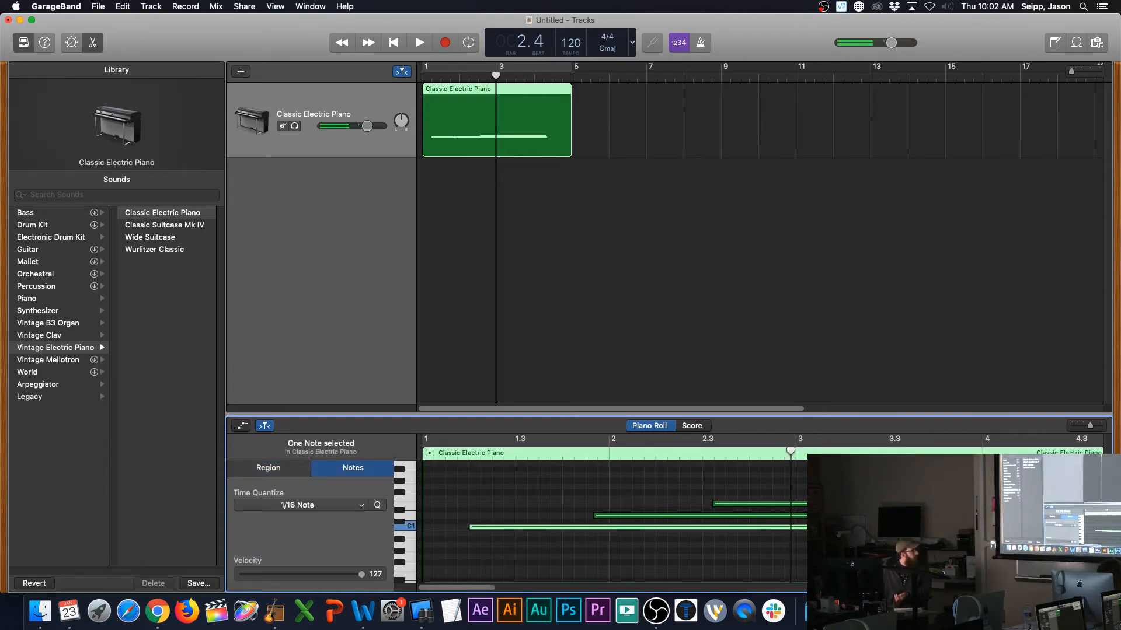
pyautogui.moveTo(1042, 528); pyautogui.dragTo(978, 528)
# Step: Set the D, E and F notes to start at 1.4, 2.2 and 2.4, and end D and E near bar 4
pyautogui.moveTo(594, 517); pyautogui.dragTo(563, 516)
pyautogui.click(1034, 517)
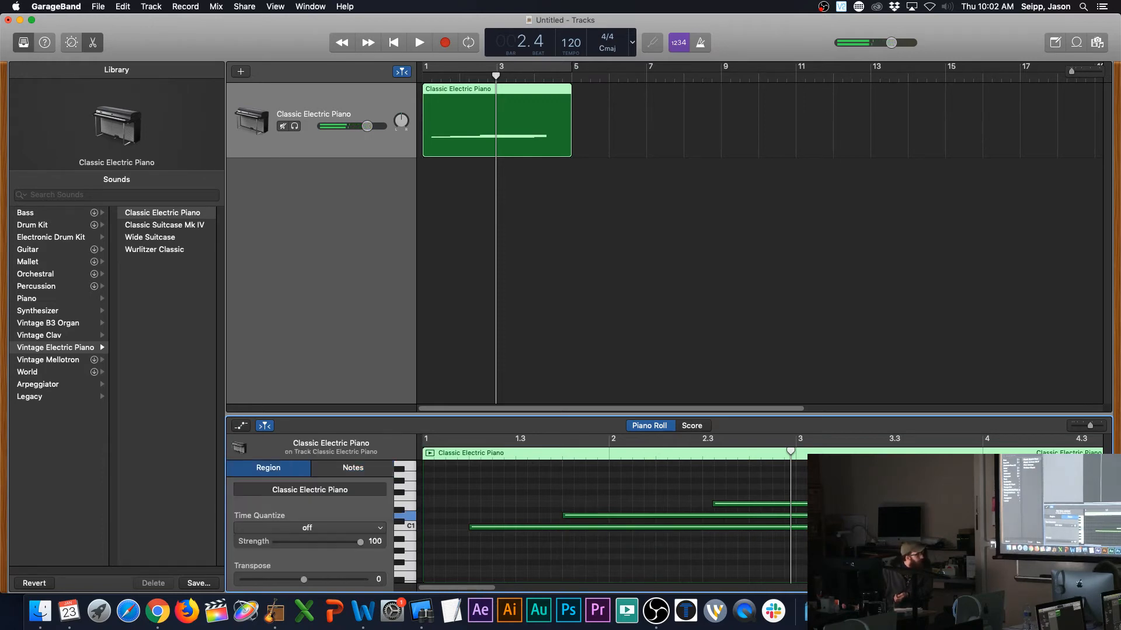
pyautogui.moveTo(1026, 516); pyautogui.dragTo(978, 517)
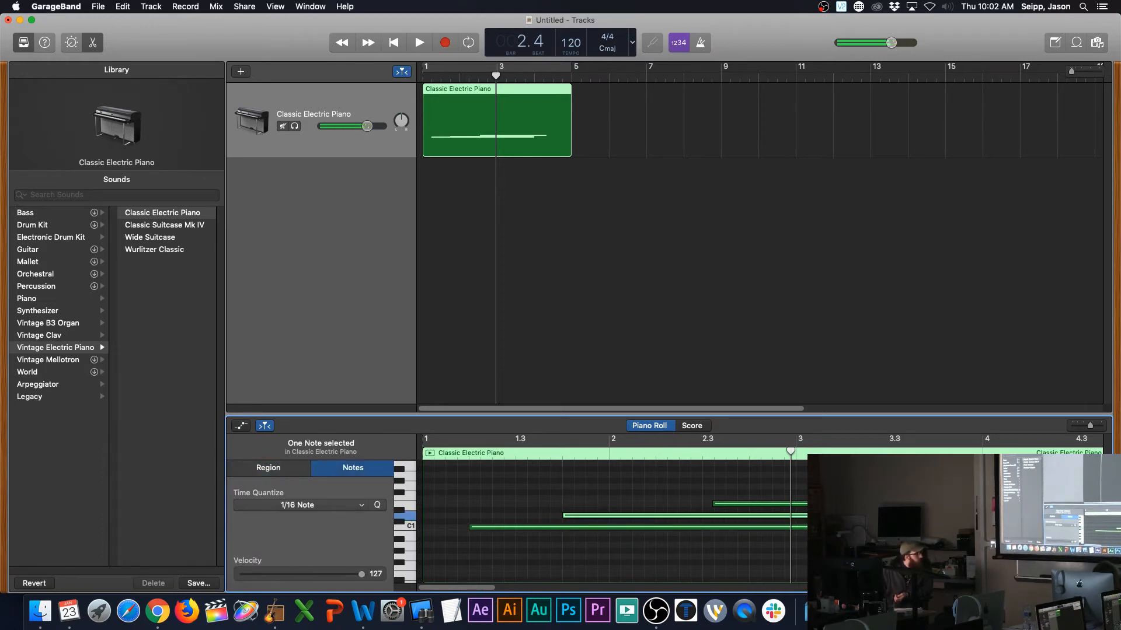
pyautogui.moveTo(713, 504); pyautogui.dragTo(657, 506)
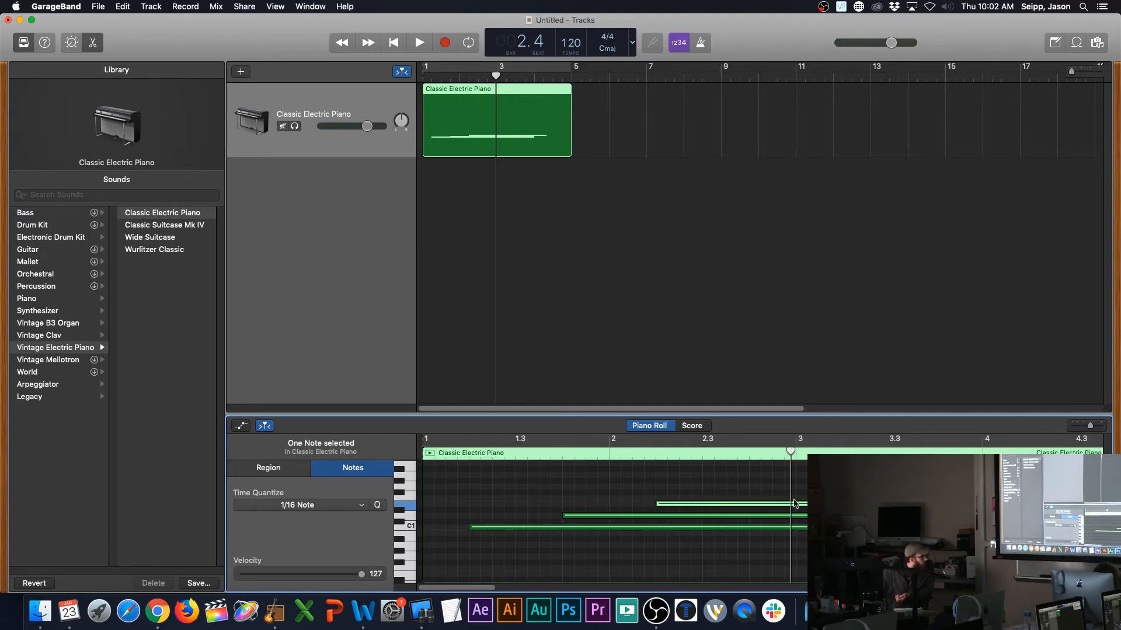
pyautogui.moveTo(844, 498); pyautogui.dragTo(749, 500)
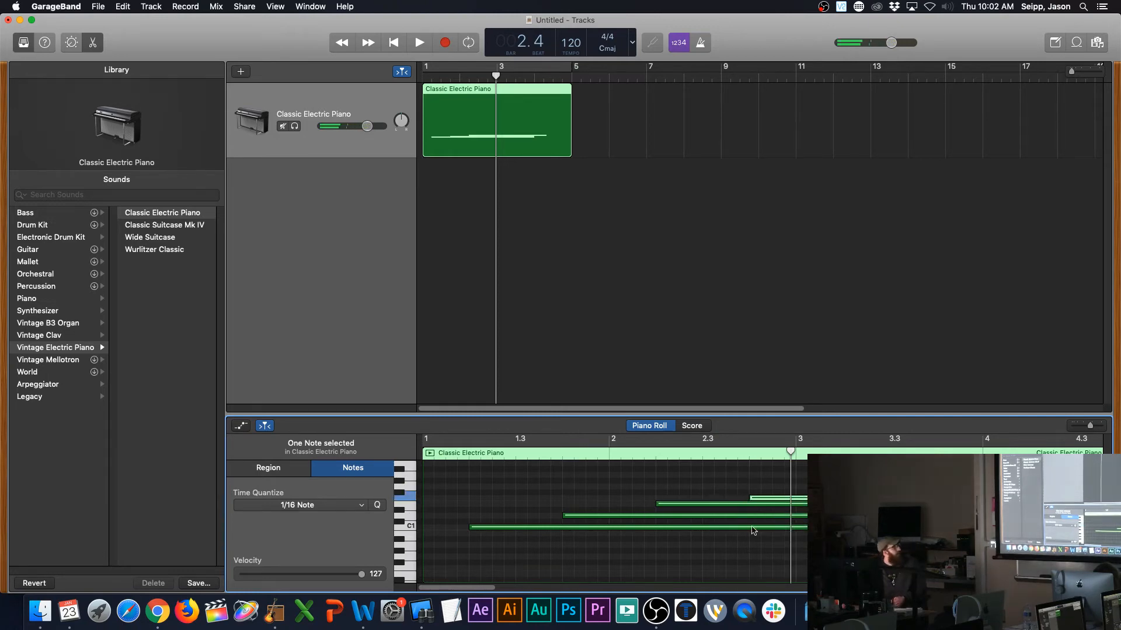
pyautogui.moveTo(1025, 503); pyautogui.dragTo(978, 504)
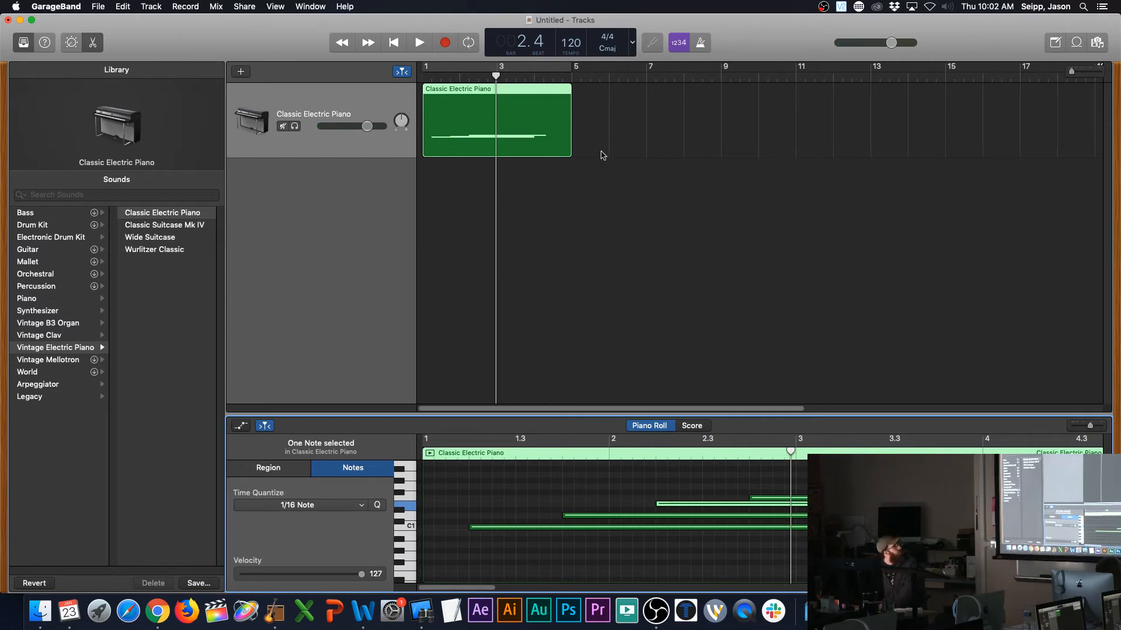
# Step: Play the edited notes from bar 1 and stop the playback in bar 3
pyautogui.moveTo(496, 69); pyautogui.dragTo(404, 77)
pyautogui.click(486, 67)
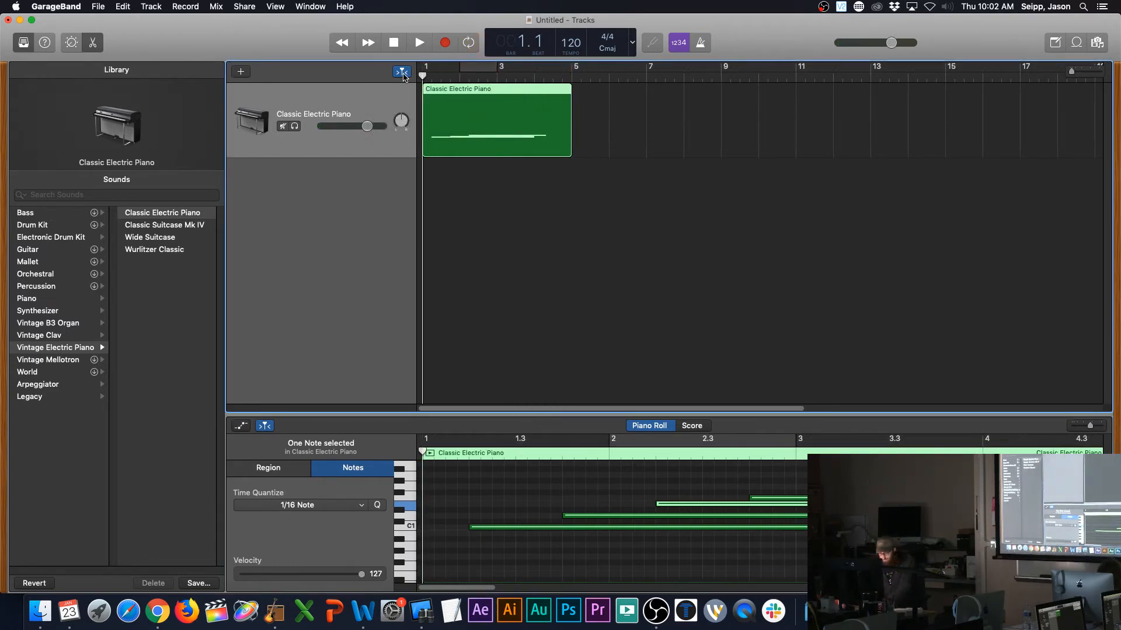
pyautogui.press('space')
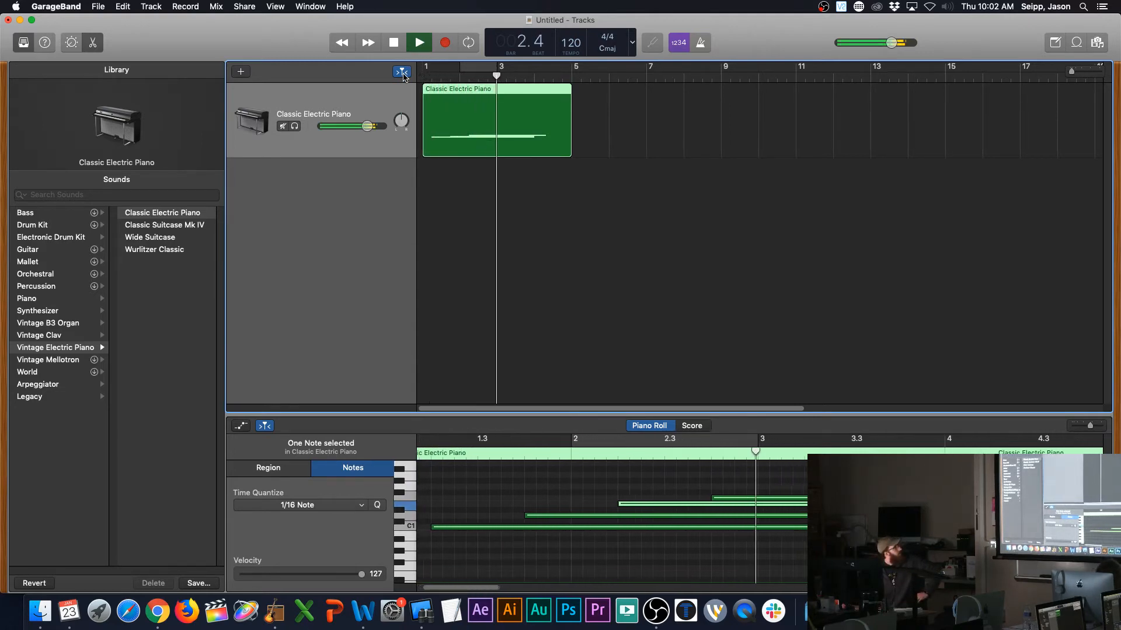
pyautogui.press('space')
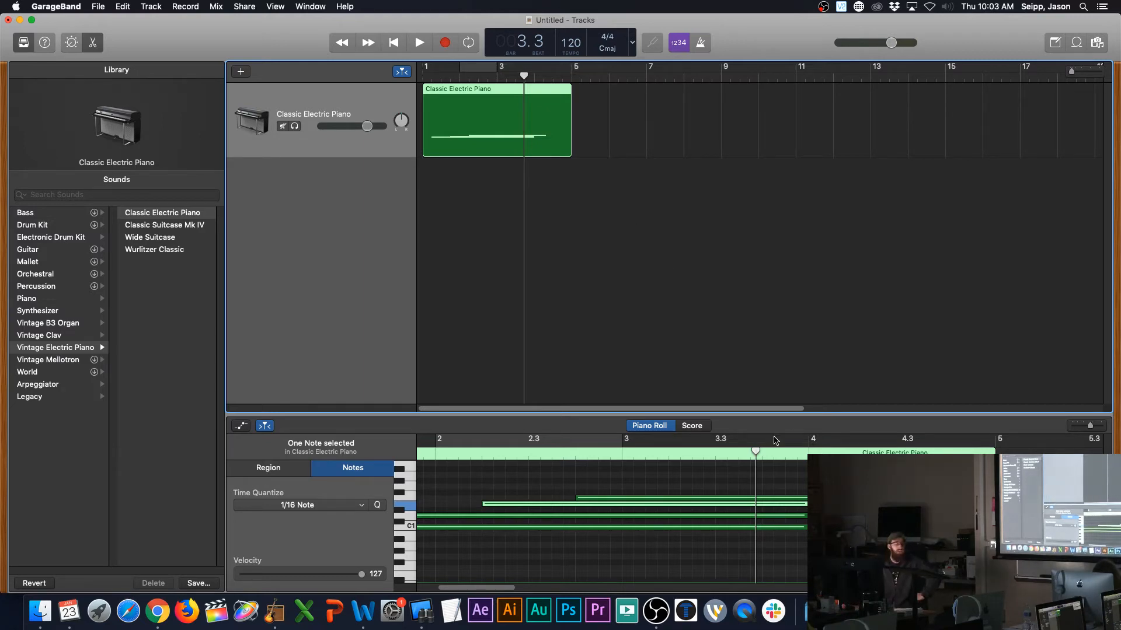
# Step: Raise the highest note in the Piano Roll to F#1 and return the playhead to the start
pyautogui.click(591, 499)
pyautogui.moveTo(591, 499); pyautogui.dragTo(590, 493)
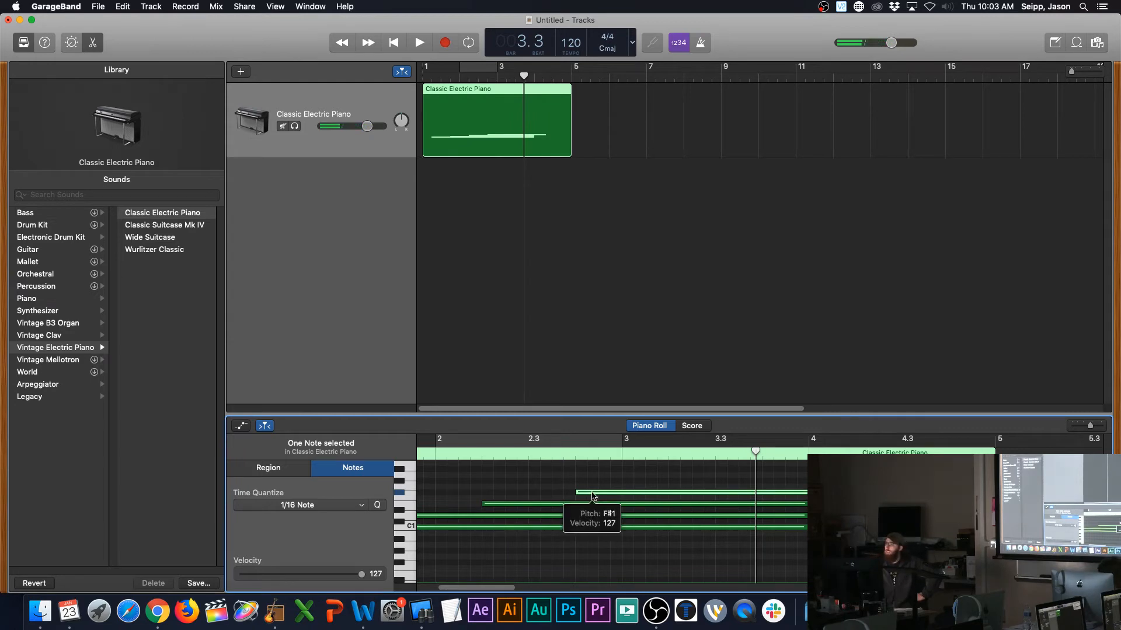
pyautogui.hscroll(-5, 592, 495)
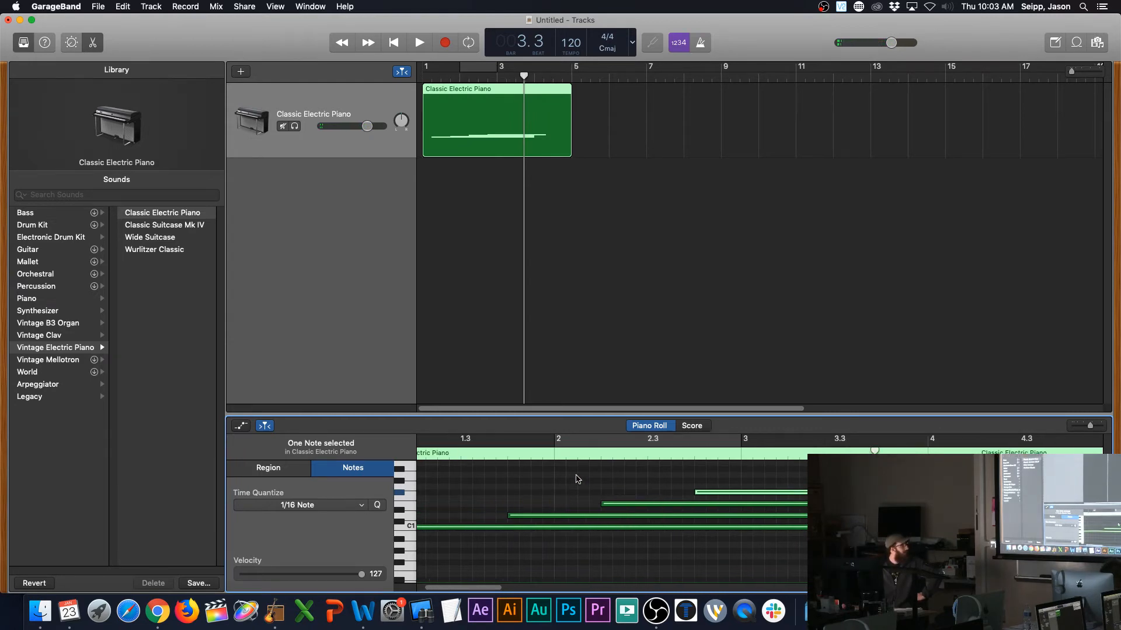
pyautogui.click(518, 72)
pyautogui.press('Return')
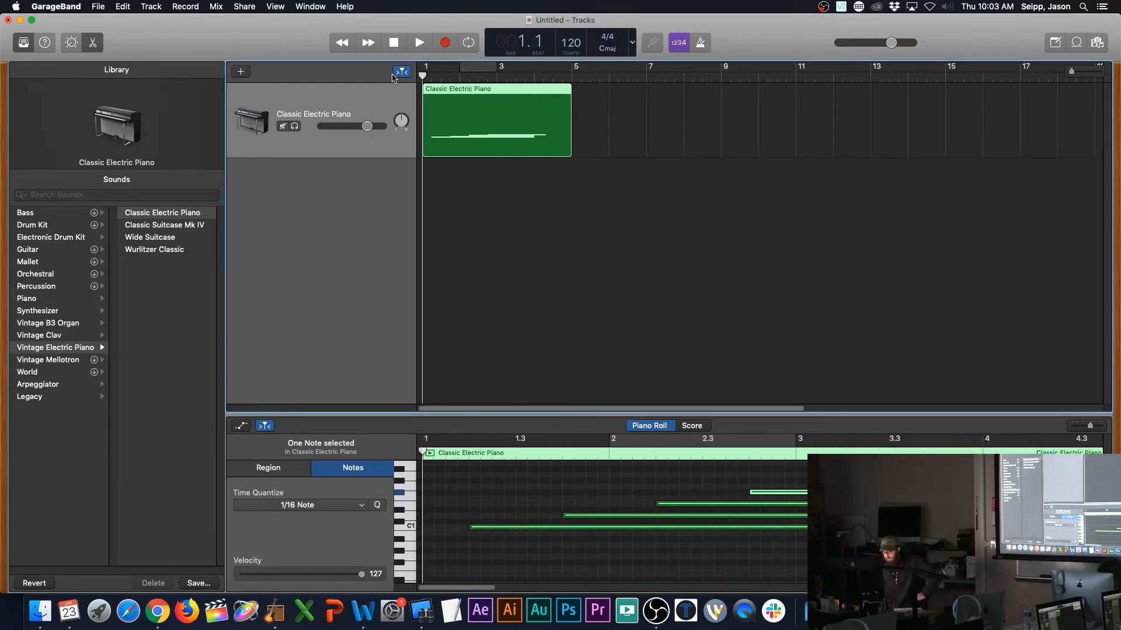
# Step: Play the notes from bar 1, stop in bar 3, and shorten the F#1 note to end near bar 4
pyautogui.press('space')
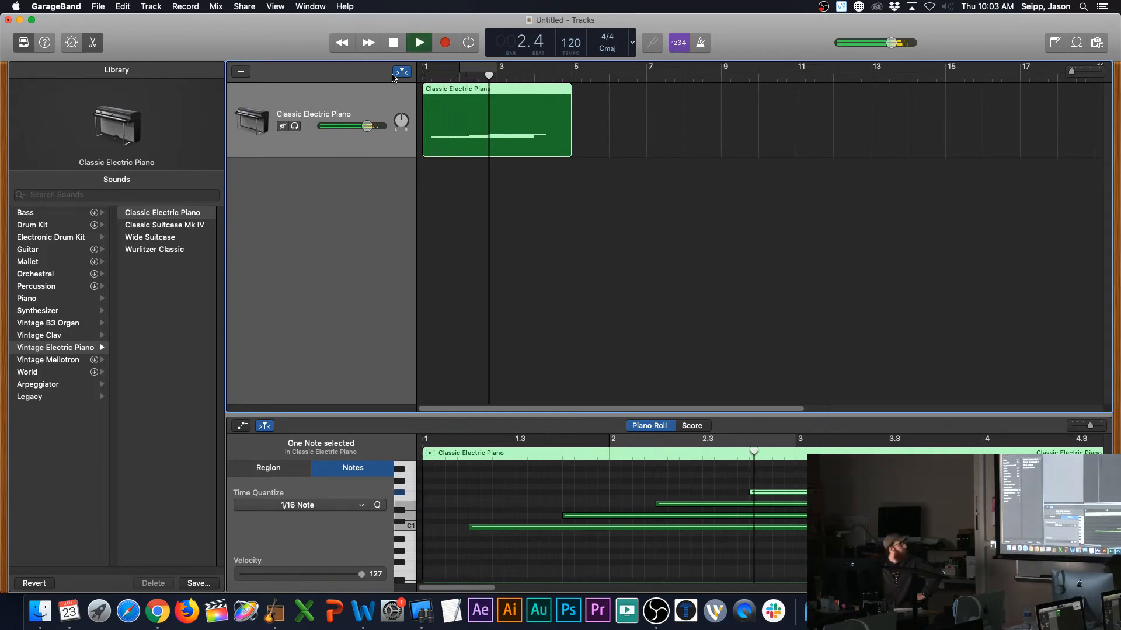
pyautogui.press('space')
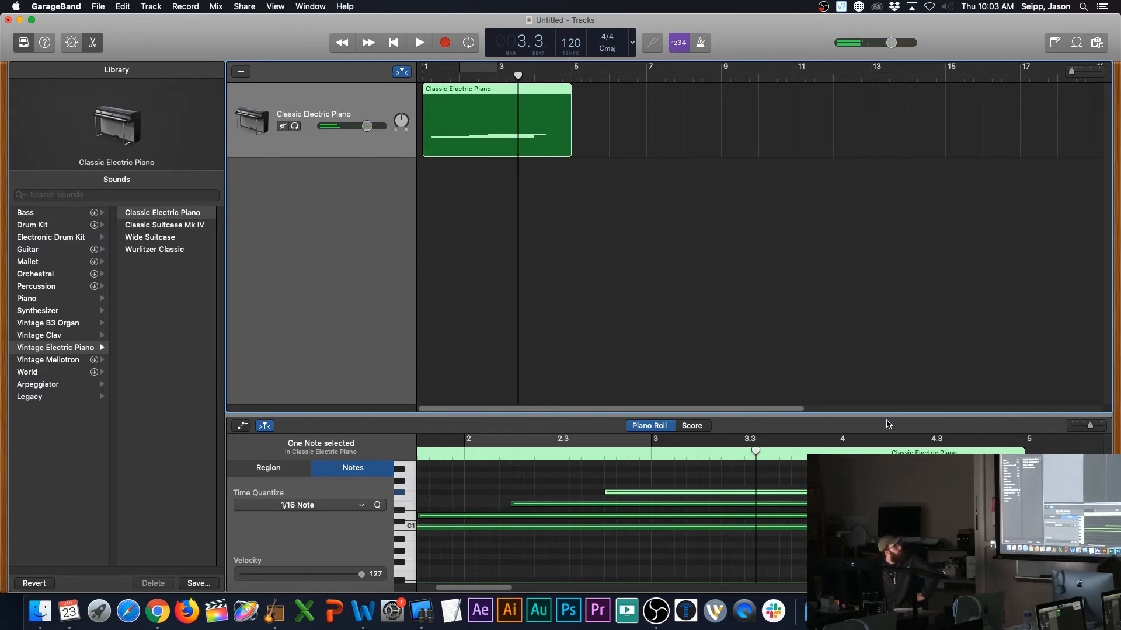
pyautogui.moveTo(892, 492); pyautogui.dragTo(835, 492)
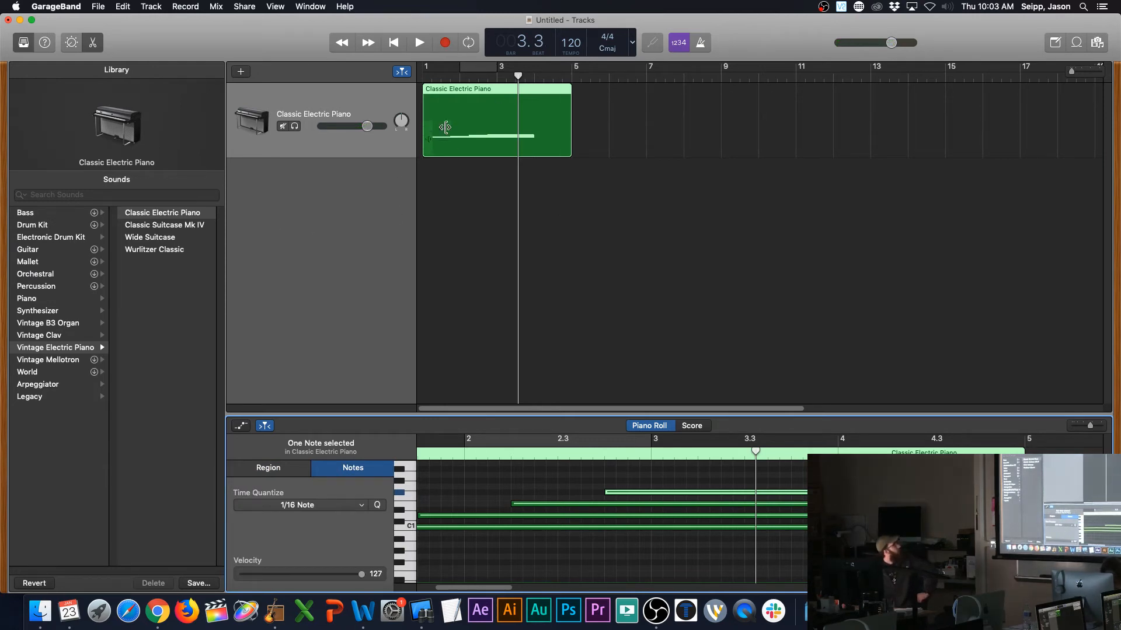
# Step: Change the track's sound to the Synthesizer EDM Chord patch Chicago Chords and play the region from bar 1 into bar 3
pyautogui.click(406, 106)
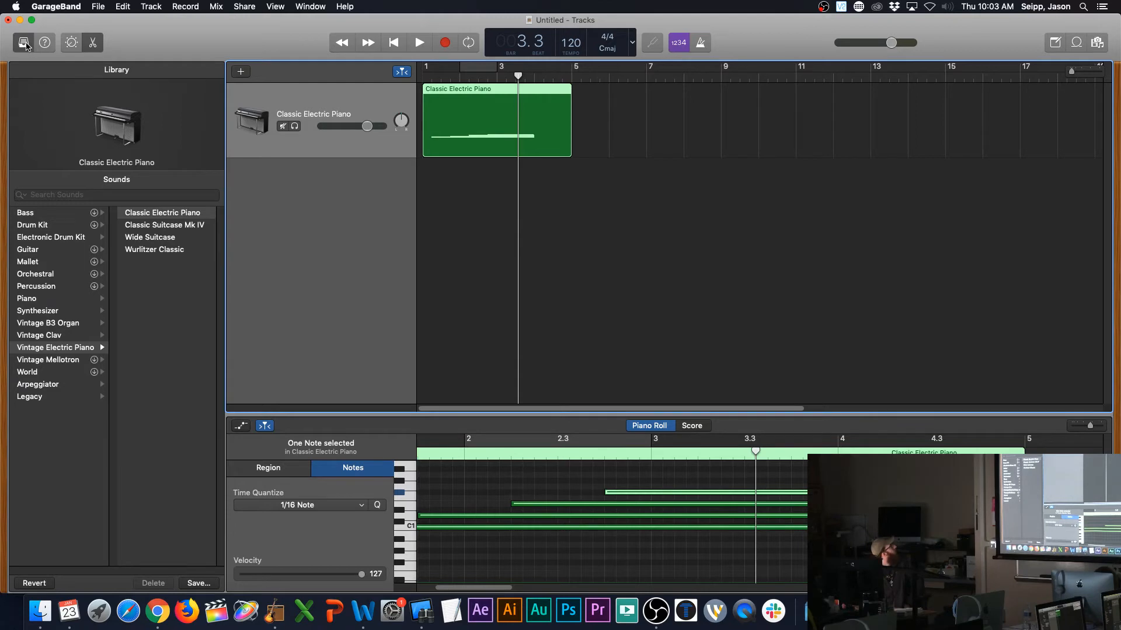
pyautogui.click(33, 312)
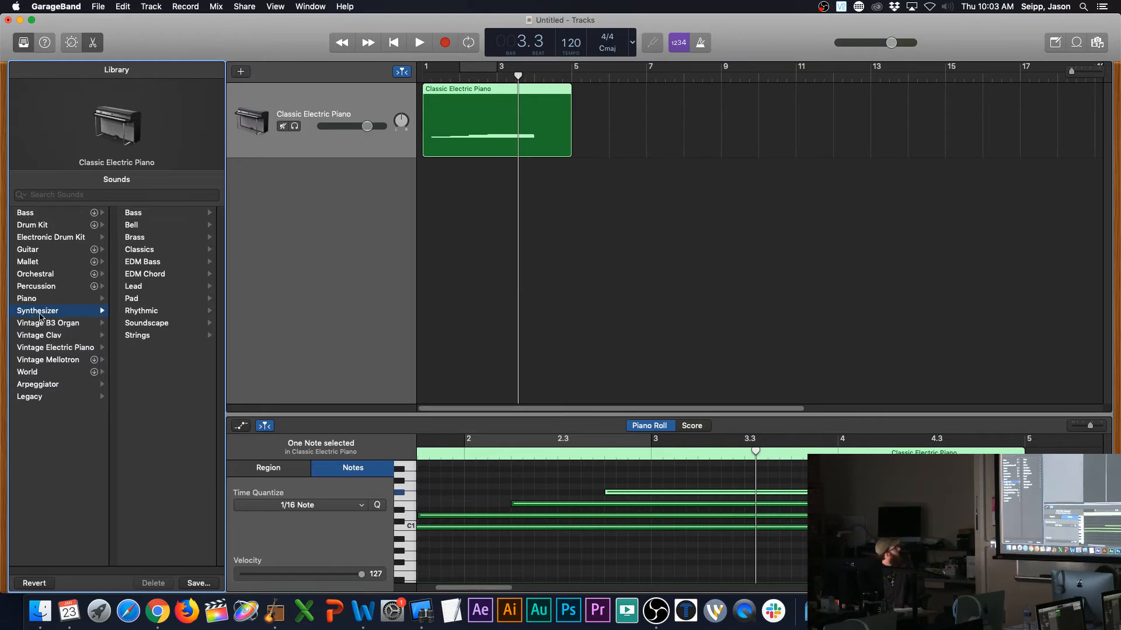
pyautogui.click(395, 86)
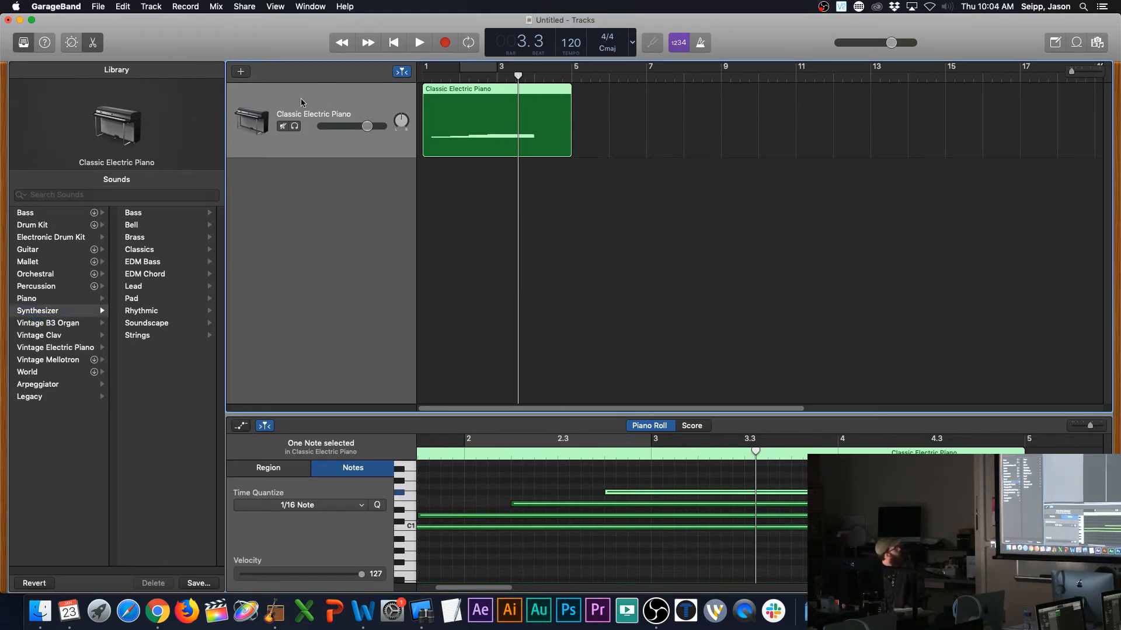
pyautogui.click(44, 315)
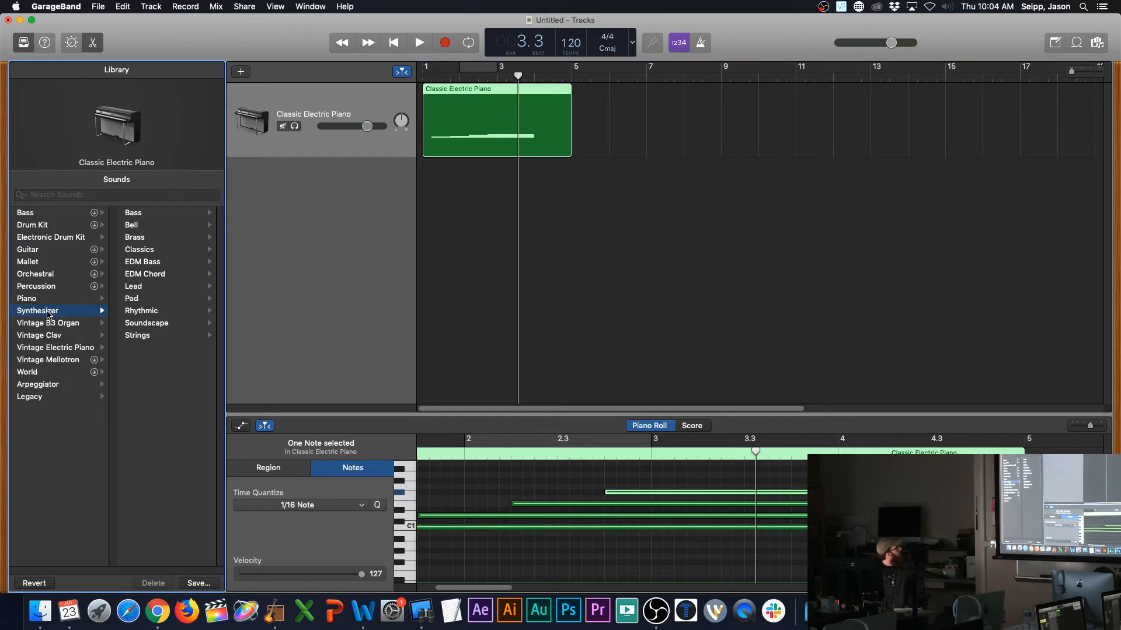
pyautogui.click(144, 275)
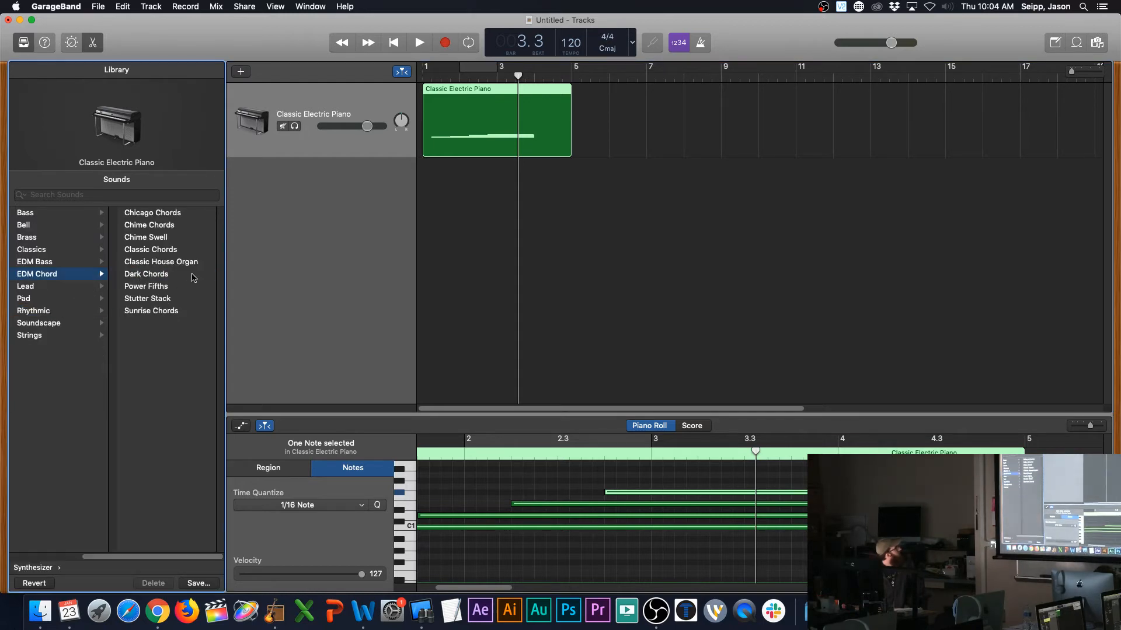
pyautogui.click(153, 214)
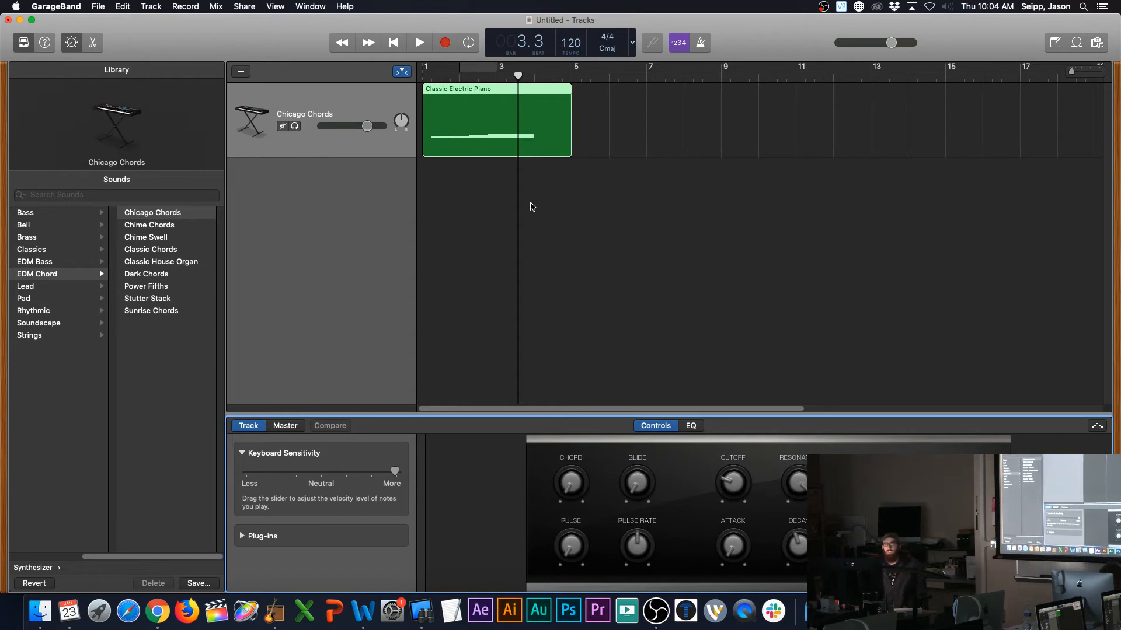
pyautogui.press('Return')
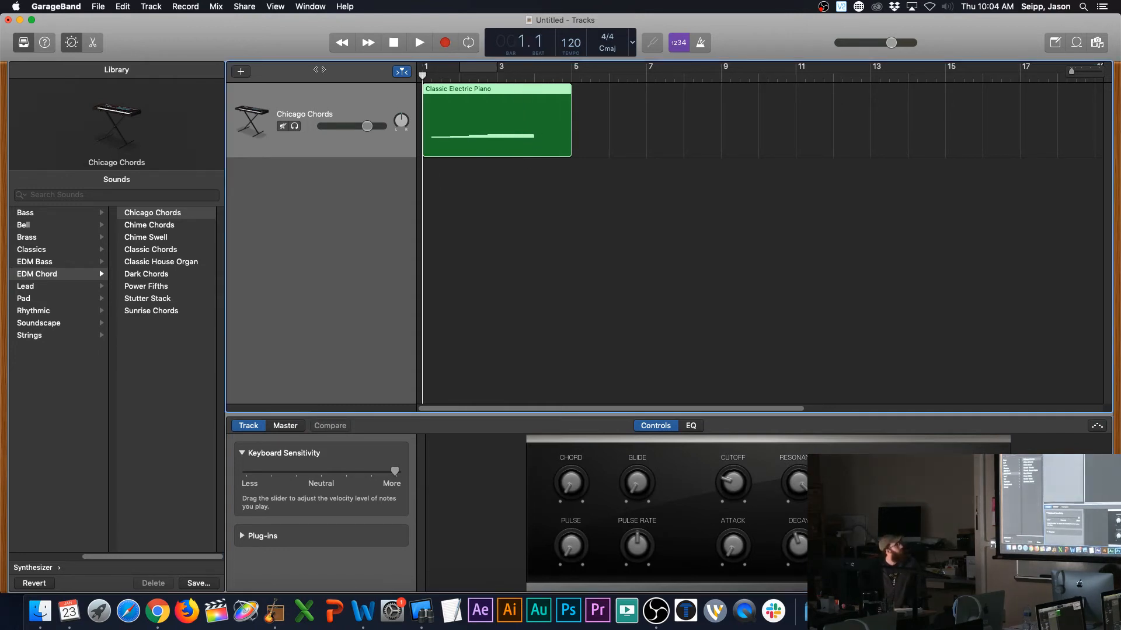
pyautogui.press('space')
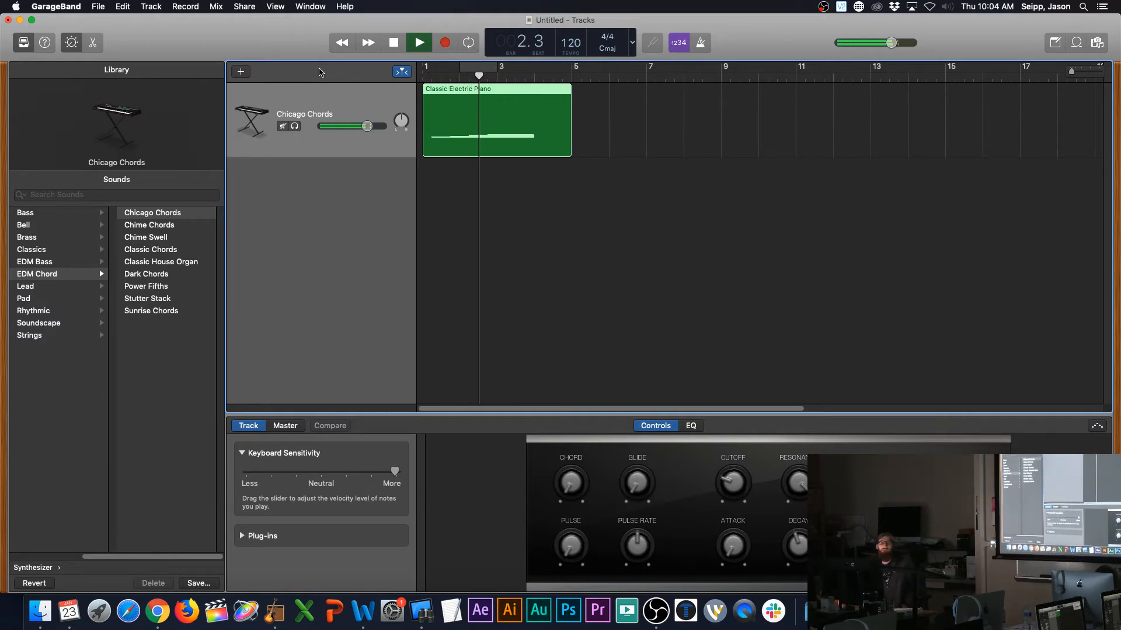
pyautogui.press('space')
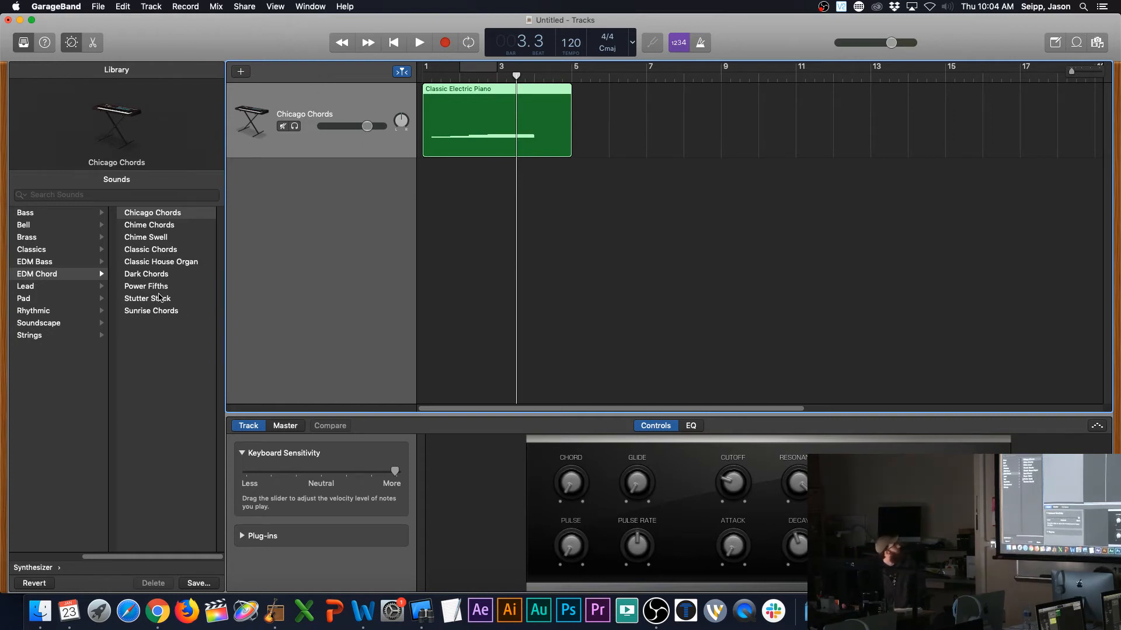
# Step: Change the track's sound to the Breathy Vox pad and play the region from bar 1 into bar 4
pyautogui.click(63, 299)
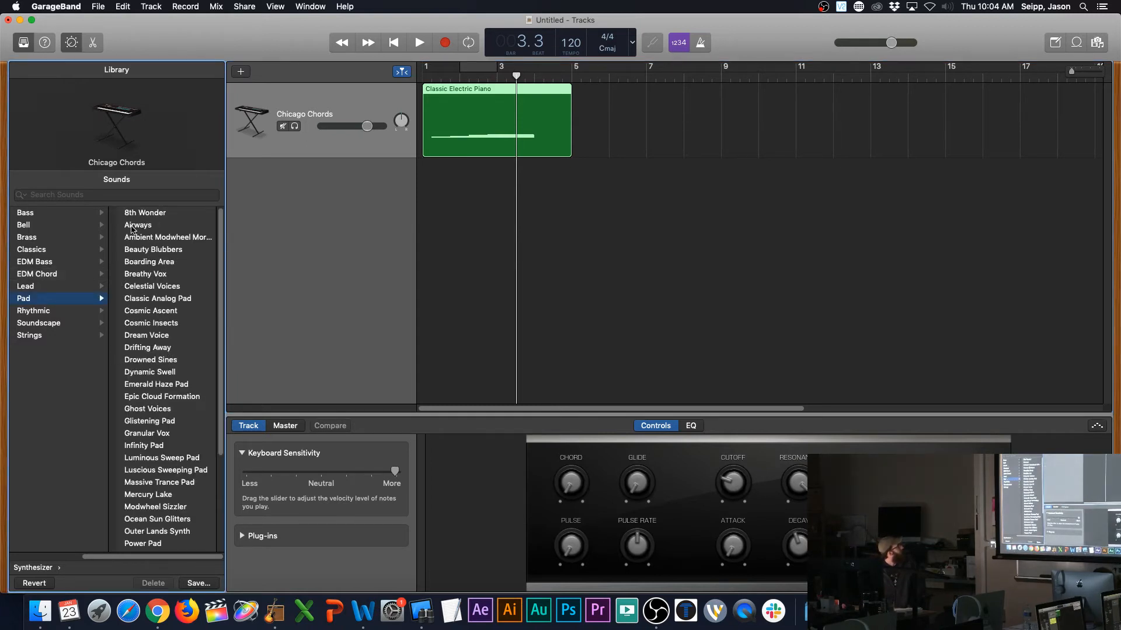
pyautogui.click(162, 275)
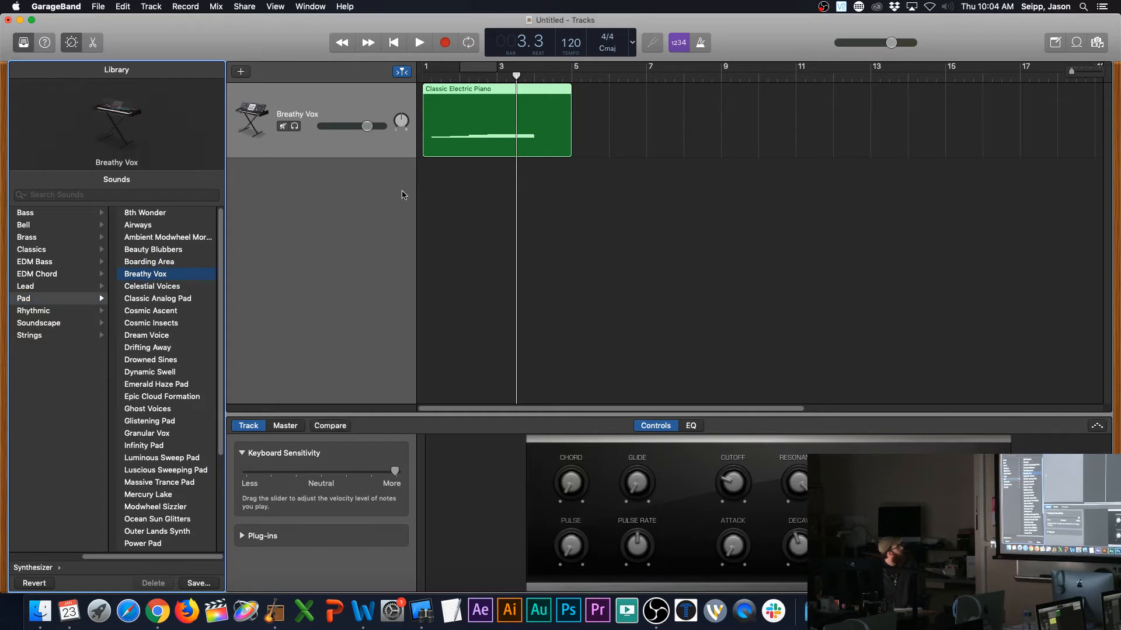
pyautogui.press('Return')
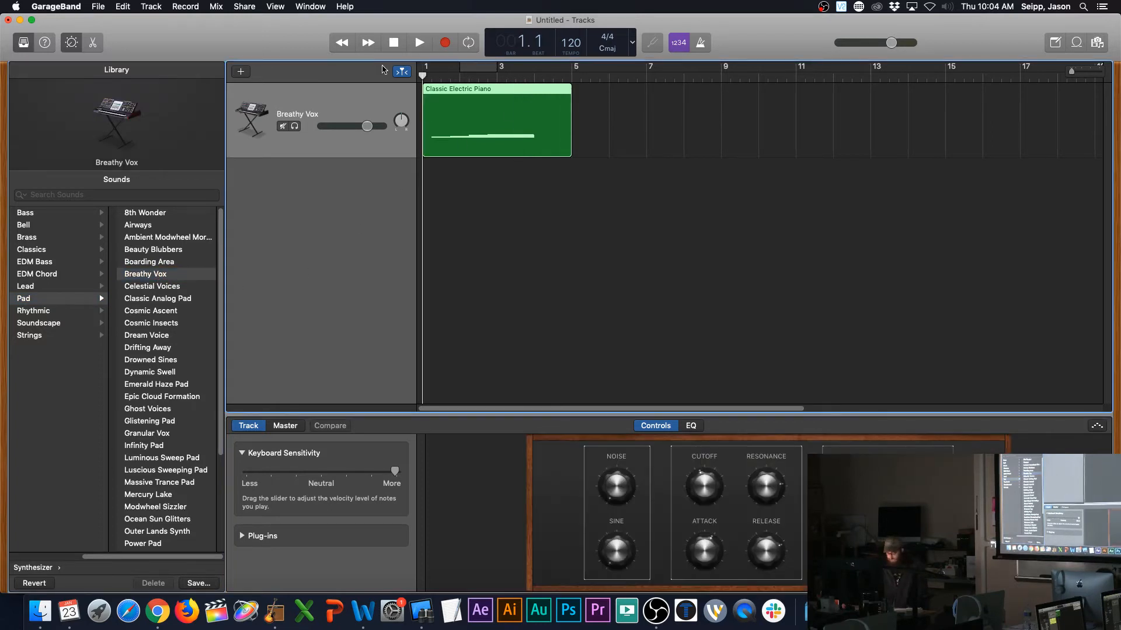
pyautogui.press('space')
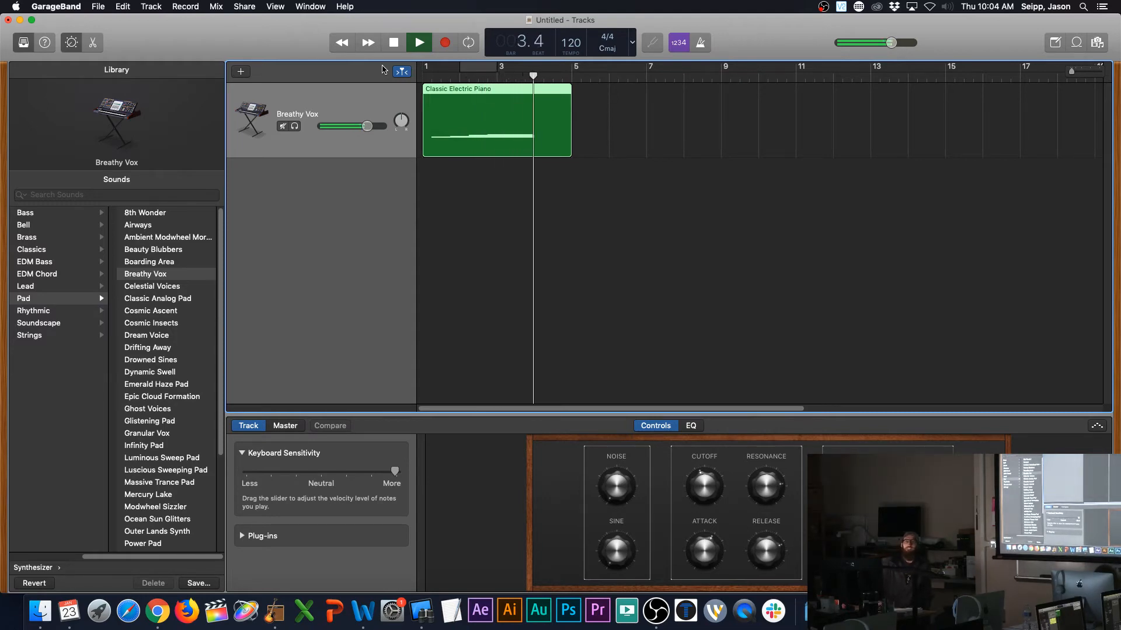
pyautogui.press('space')
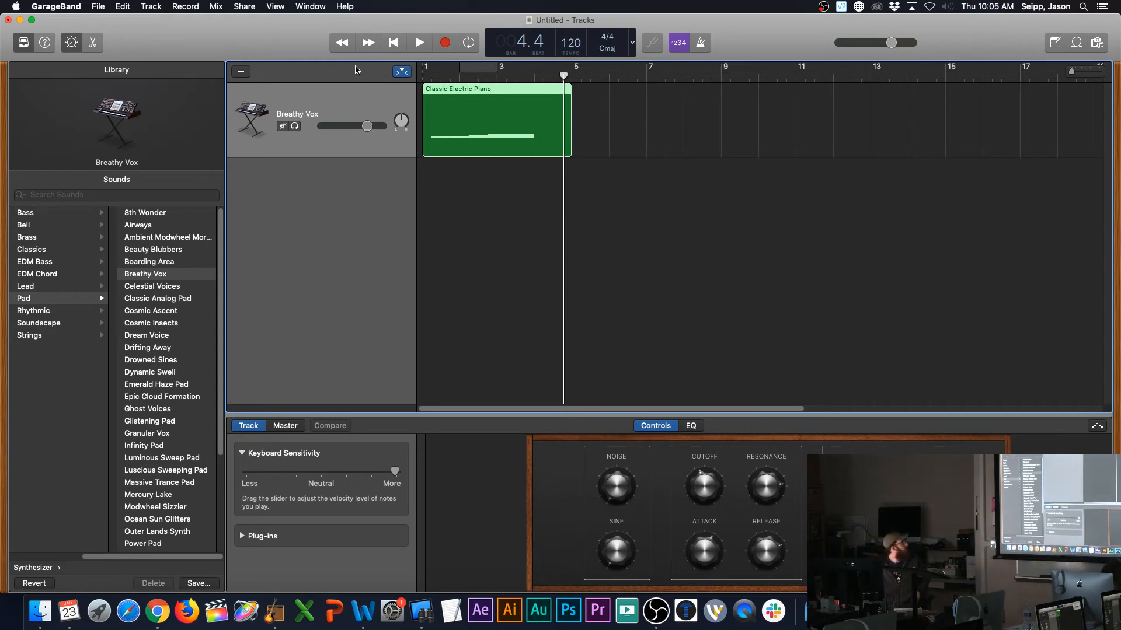
# Step: Change the track's sound to the Ghost Voices pad, play the region from bar 1, and return the playhead to the start
pyautogui.click(148, 410)
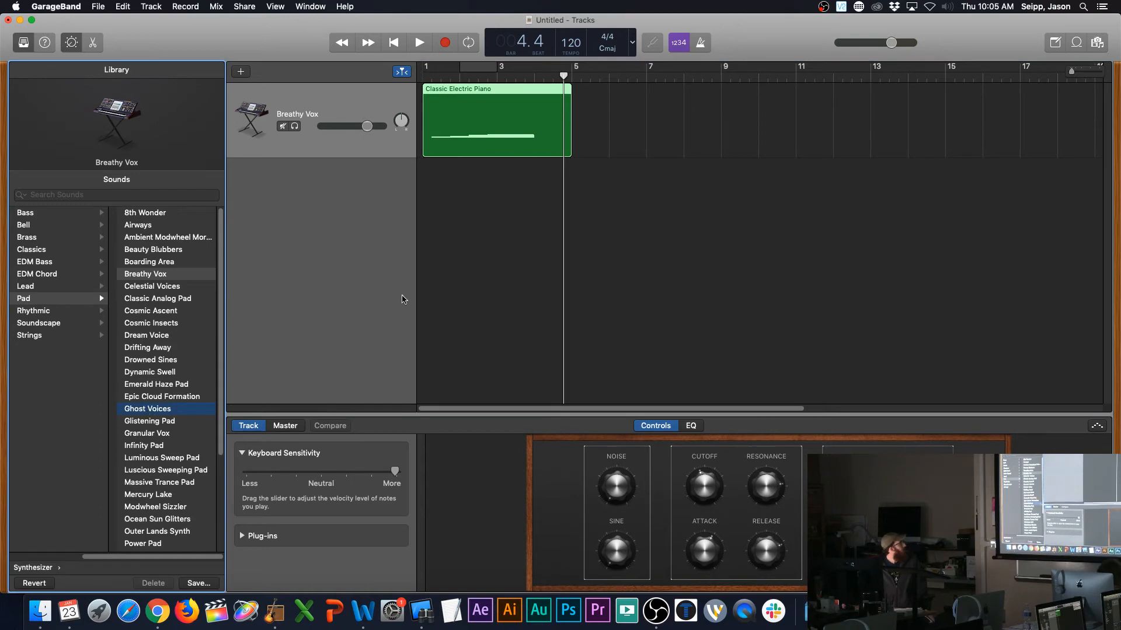
pyautogui.press('Return')
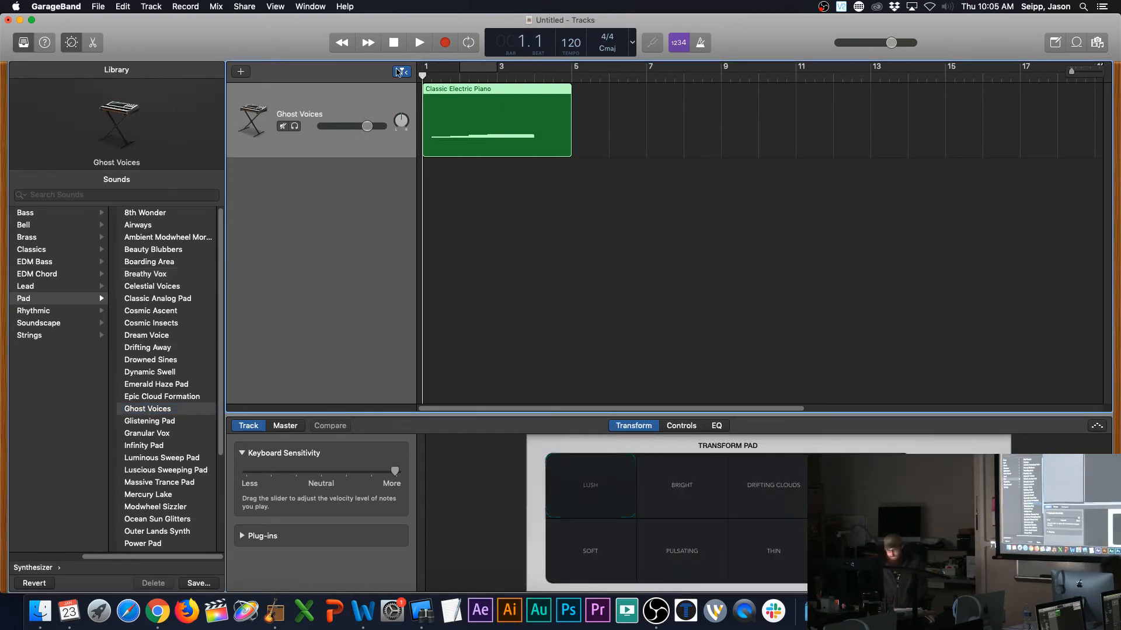
pyautogui.press('space')
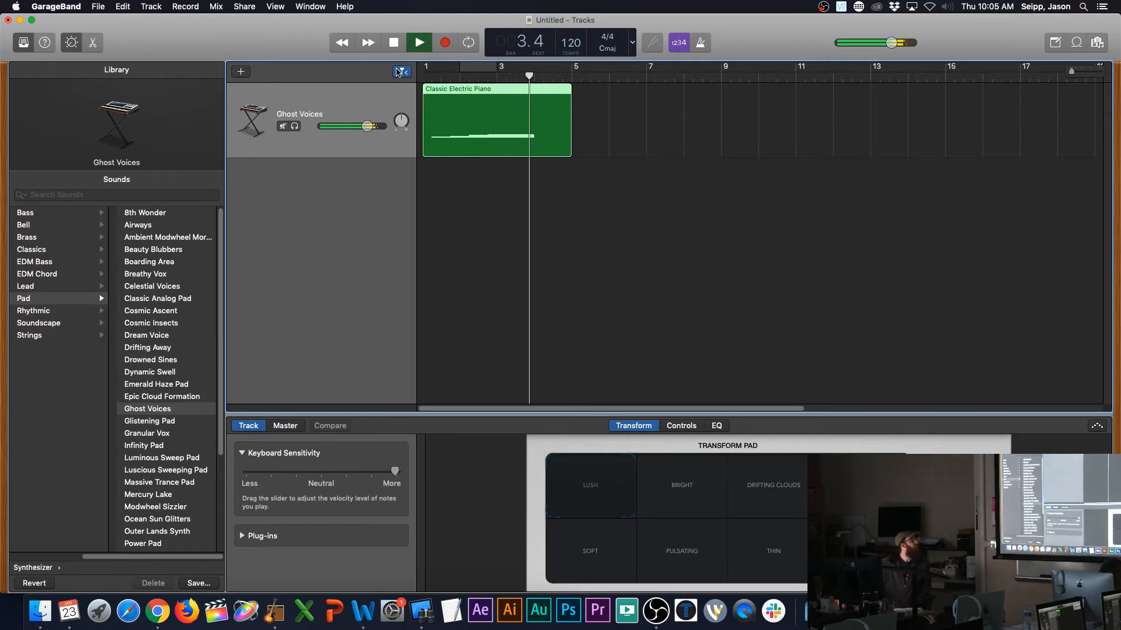
pyautogui.press('space')
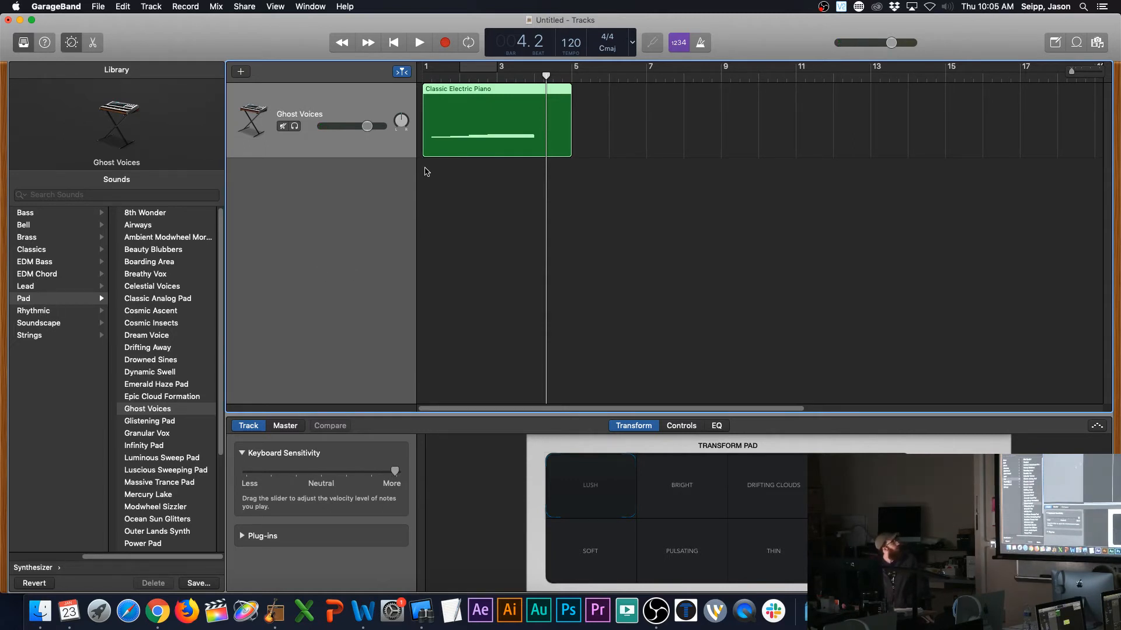
pyautogui.press('Return')
pyautogui.press('space')
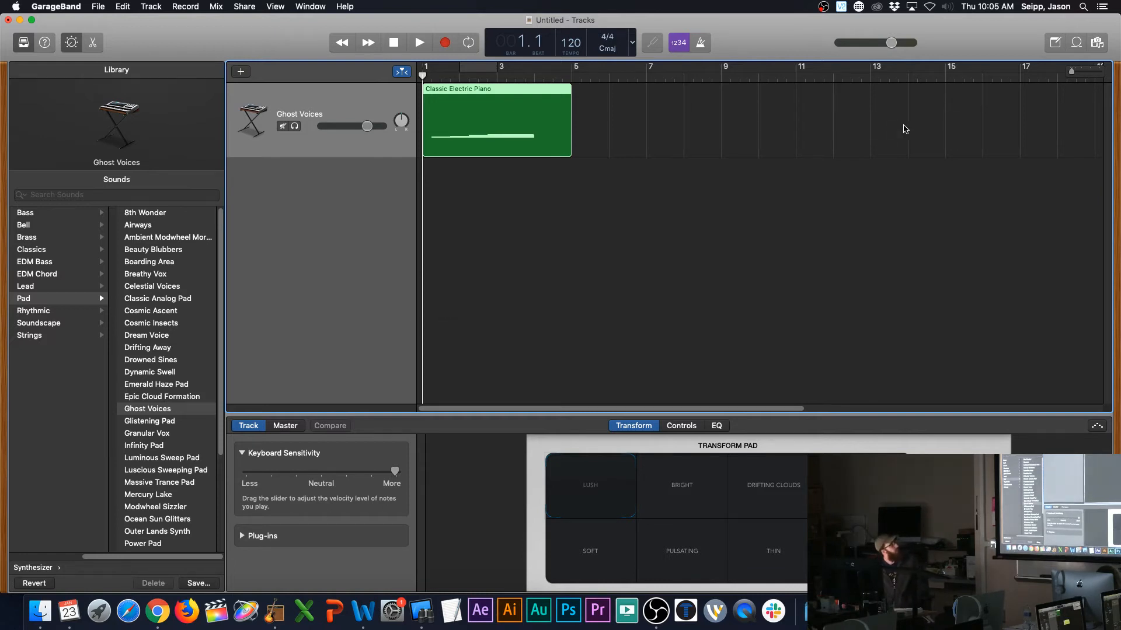
# Step: Open the Loop Browser and delete the Classic Electric Piano region from the Ghost Voices track
pyautogui.click(1076, 44)
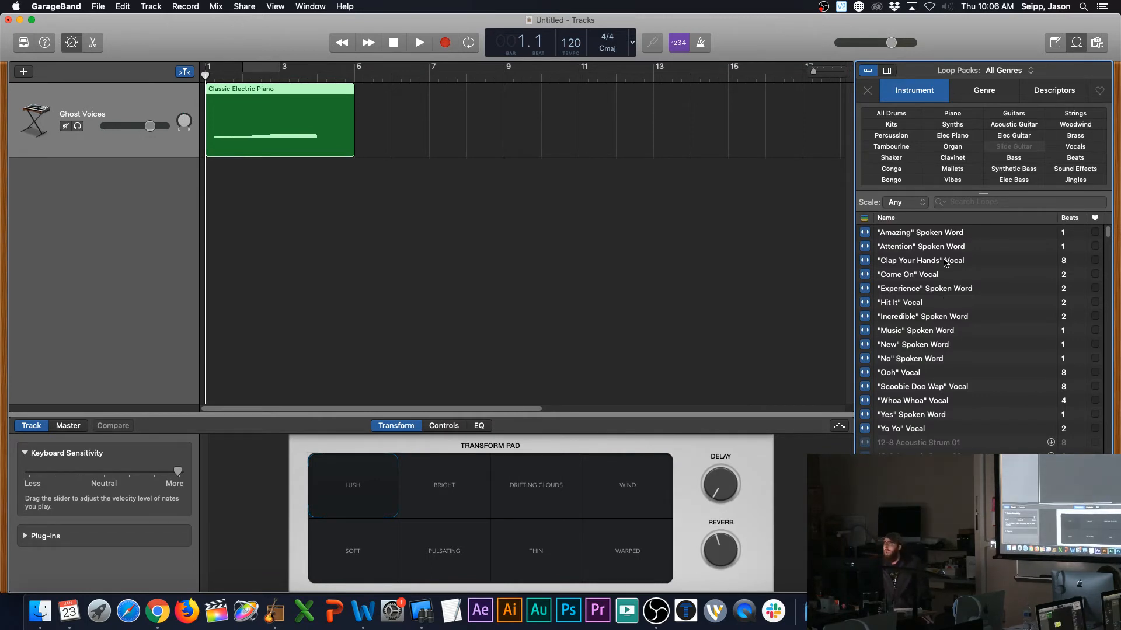
pyautogui.click(242, 115)
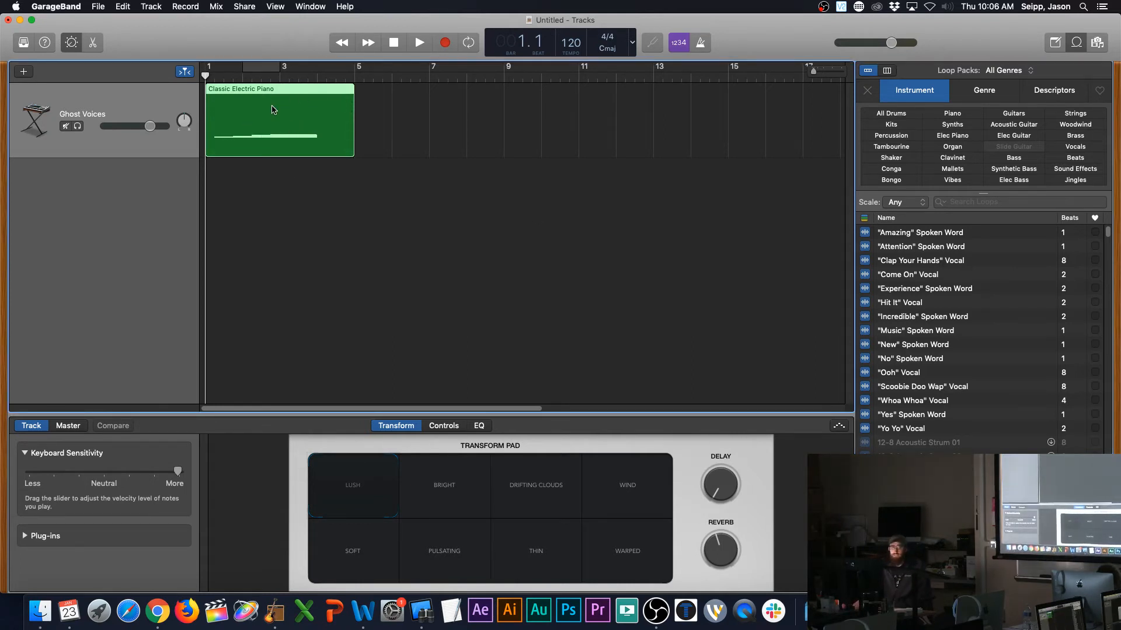
pyautogui.press('Delete')
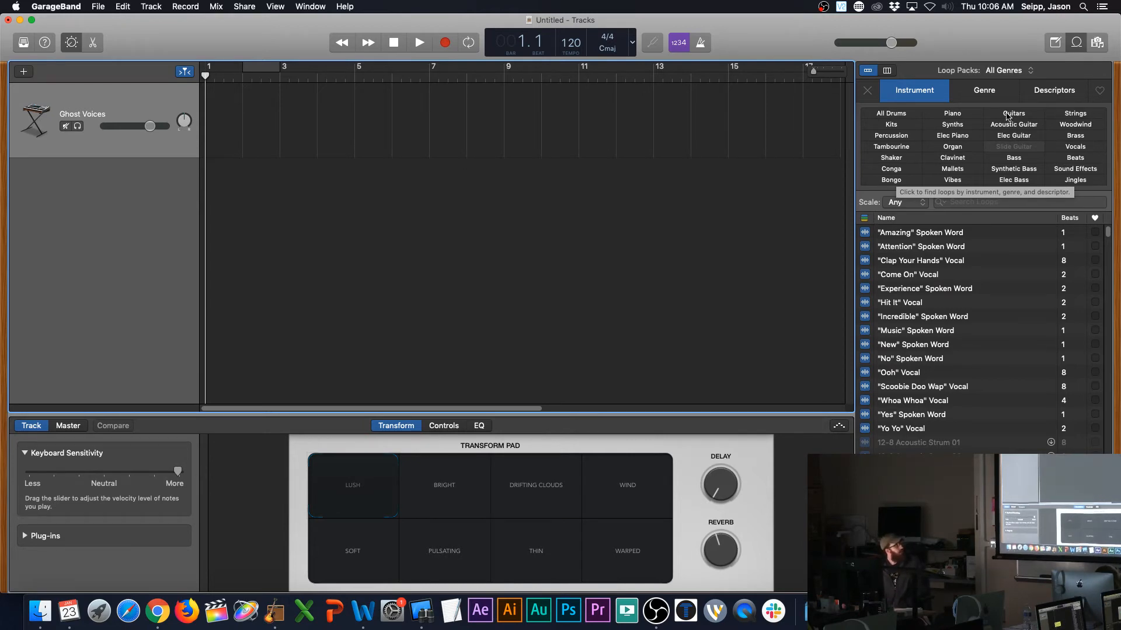
pyautogui.click(953, 114)
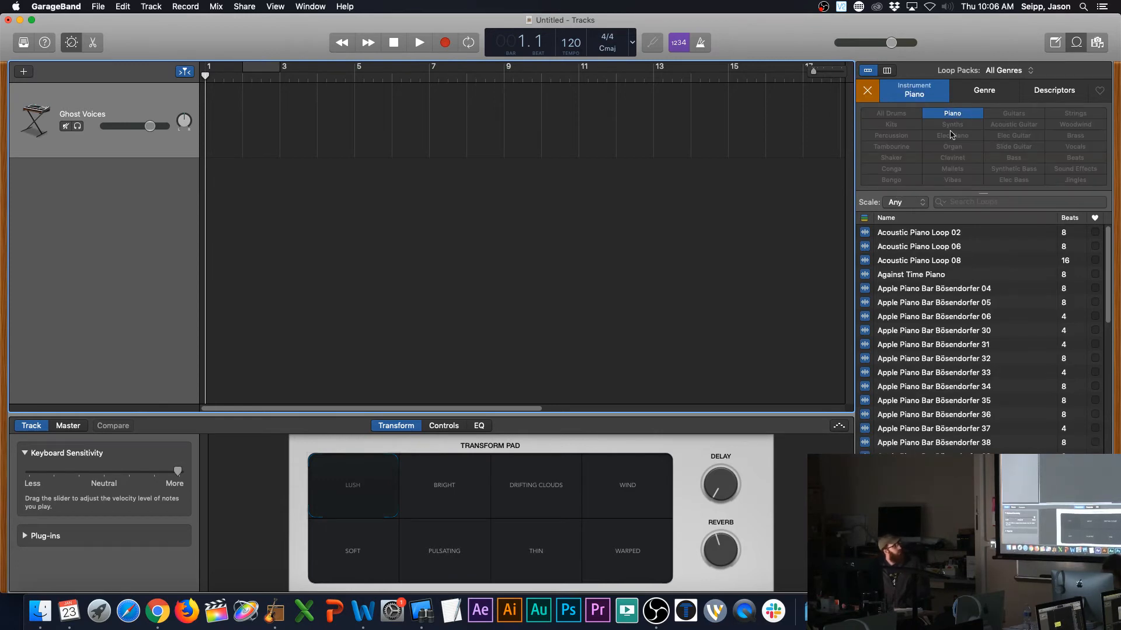
pyautogui.click(936, 115)
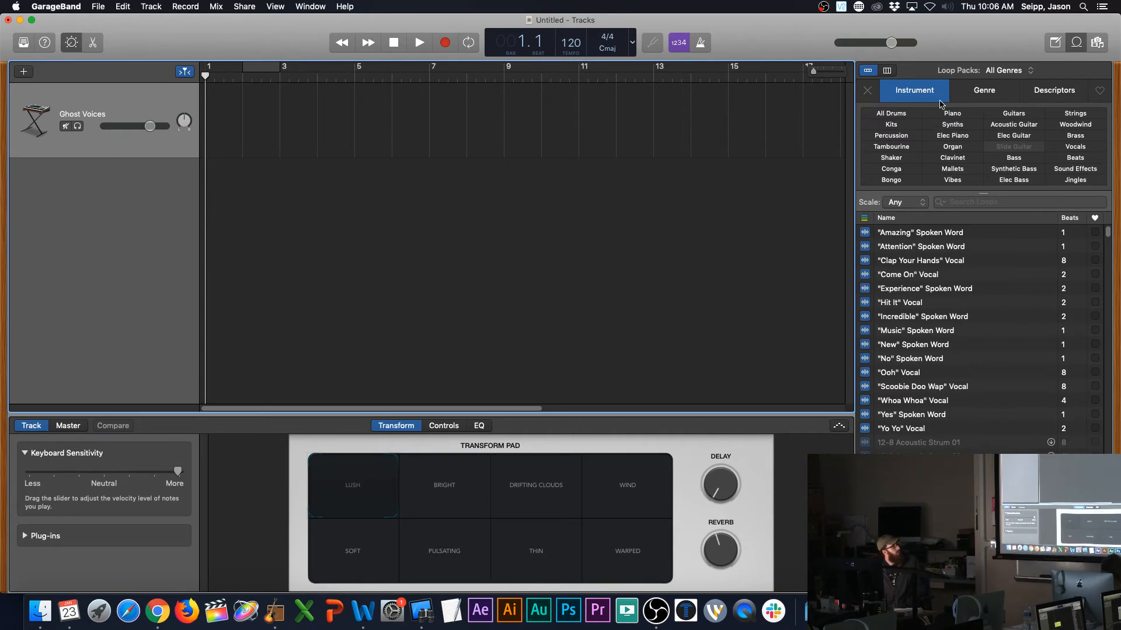
pyautogui.click(918, 93)
pyautogui.click(923, 93)
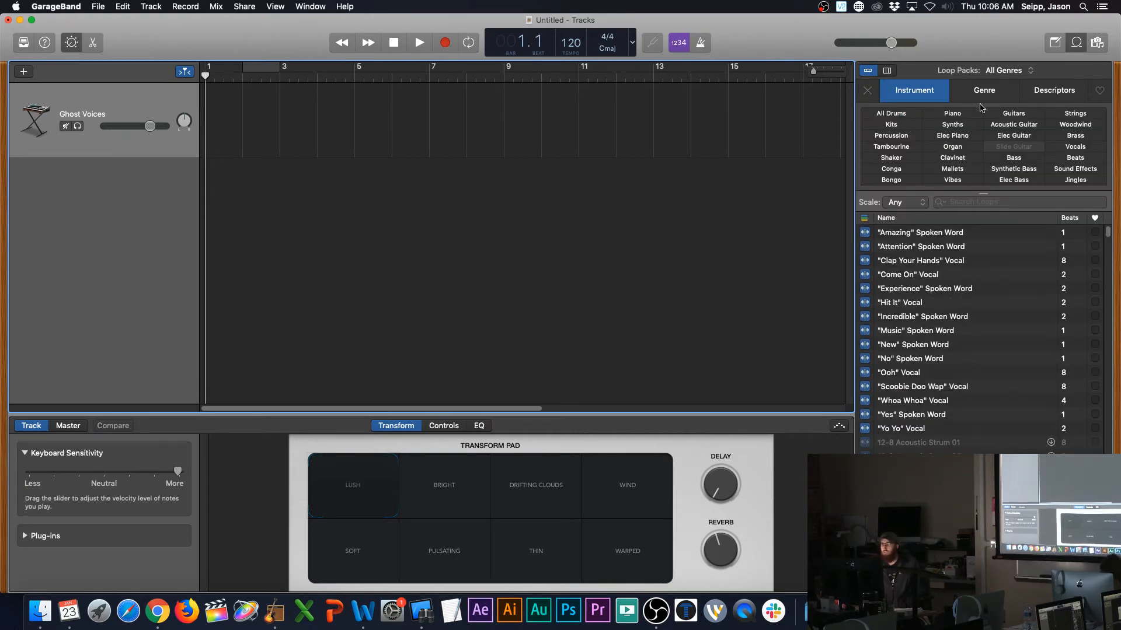
# Step: Filter the loops by Piano and add Against Time Piano at bar 1 on a new track, adopting its 70 BPM tempo and D minor key
pyautogui.click(953, 114)
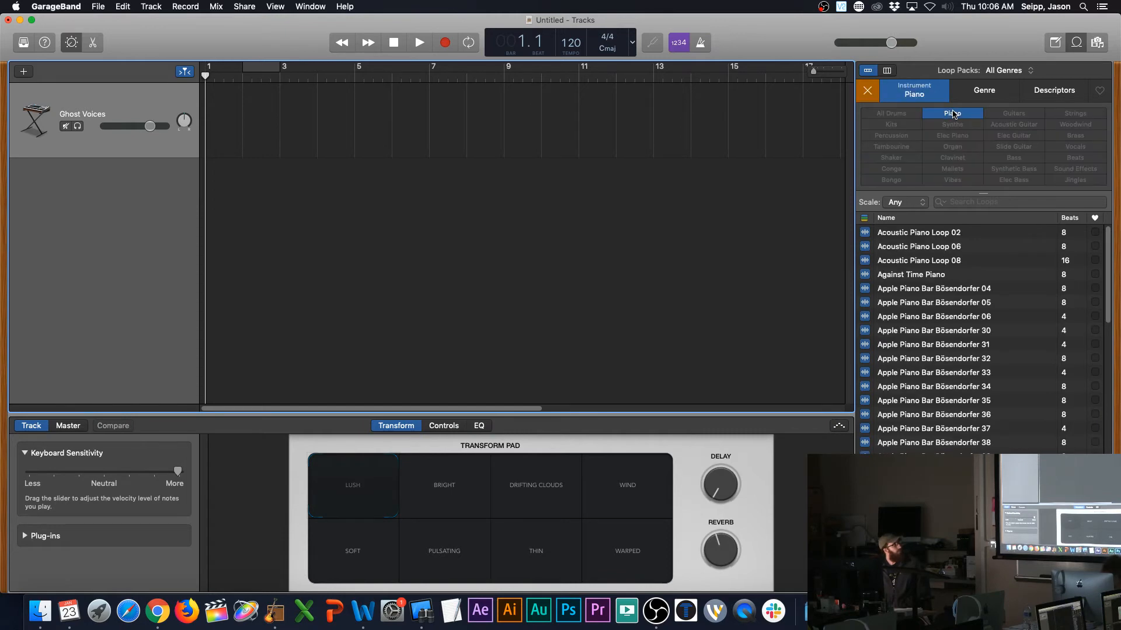
pyautogui.scroll(-10, 940, 335)
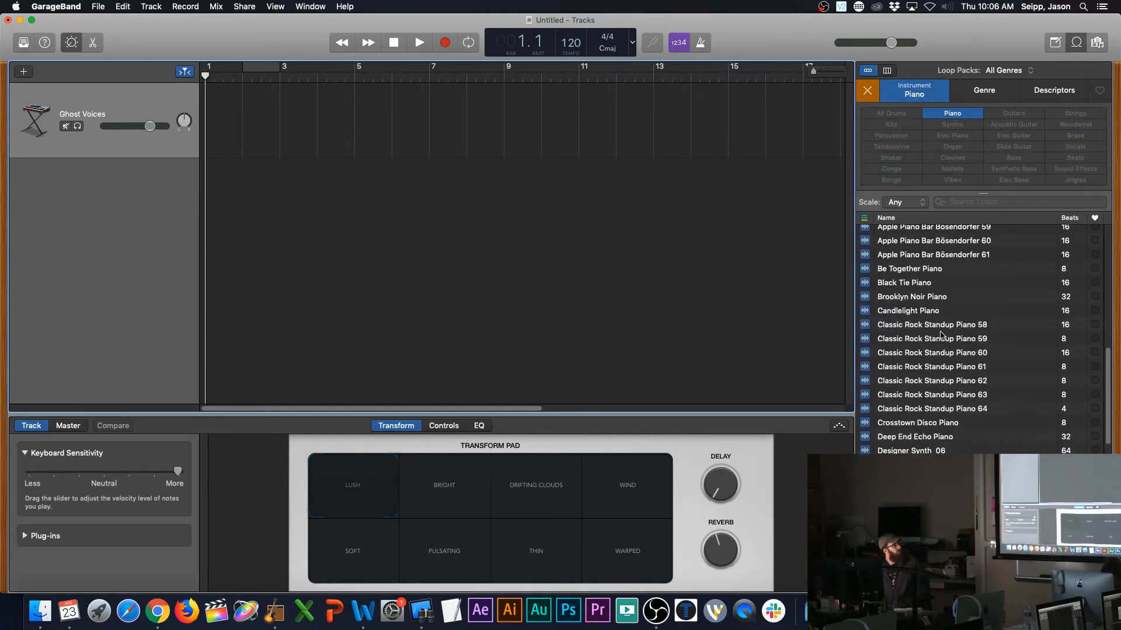
pyautogui.scroll(-3, 941, 335)
pyautogui.scroll(15, 941, 336)
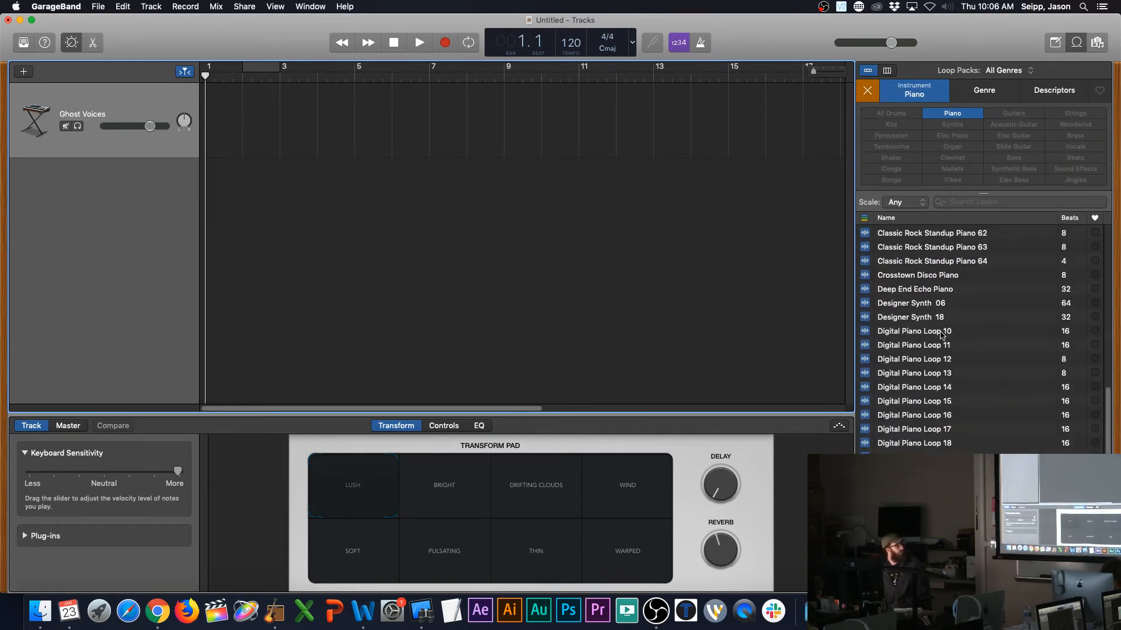
pyautogui.scroll(15, 941, 338)
pyautogui.scroll(-20, 941, 315)
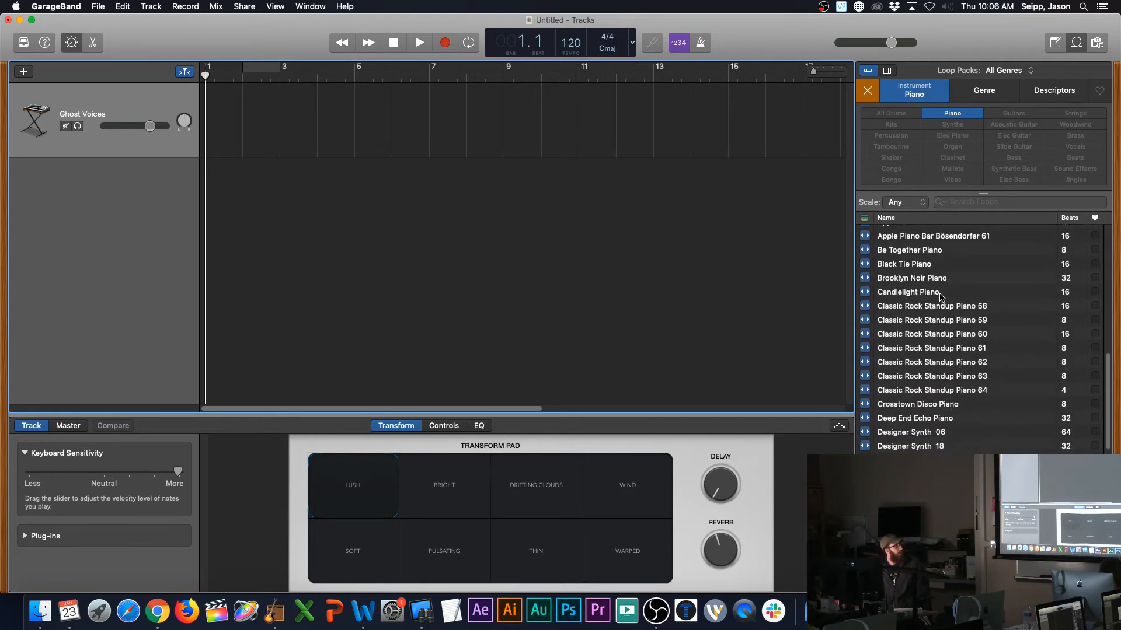
pyautogui.scroll(20, 941, 295)
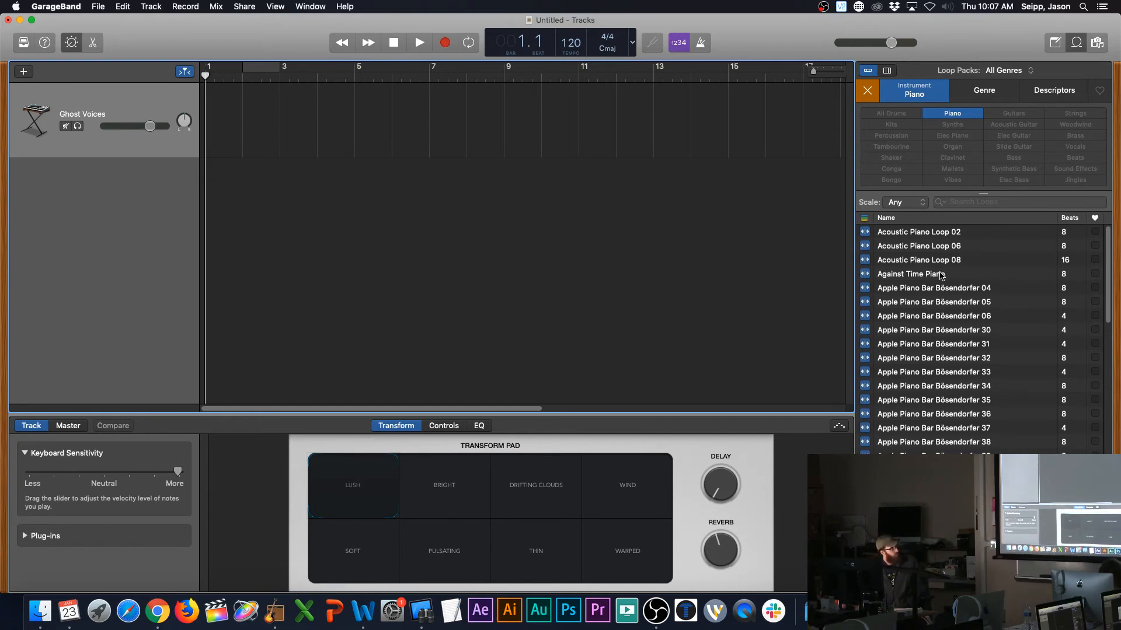
pyautogui.moveTo(944, 276); pyautogui.dragTo(209, 198)
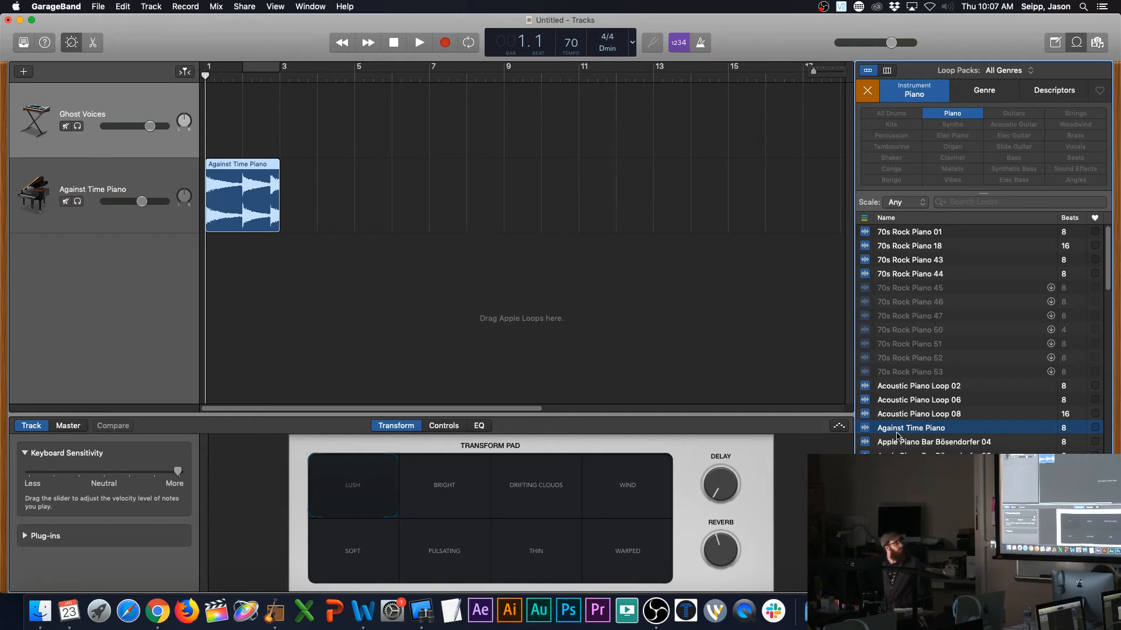
# Step: Preview Acoustic Piano Loop 06, Acoustic Piano Loop 08 and Apple Piano Bar Bösendorfer 04, comparing them with Against Time Piano
pyautogui.click(919, 404)
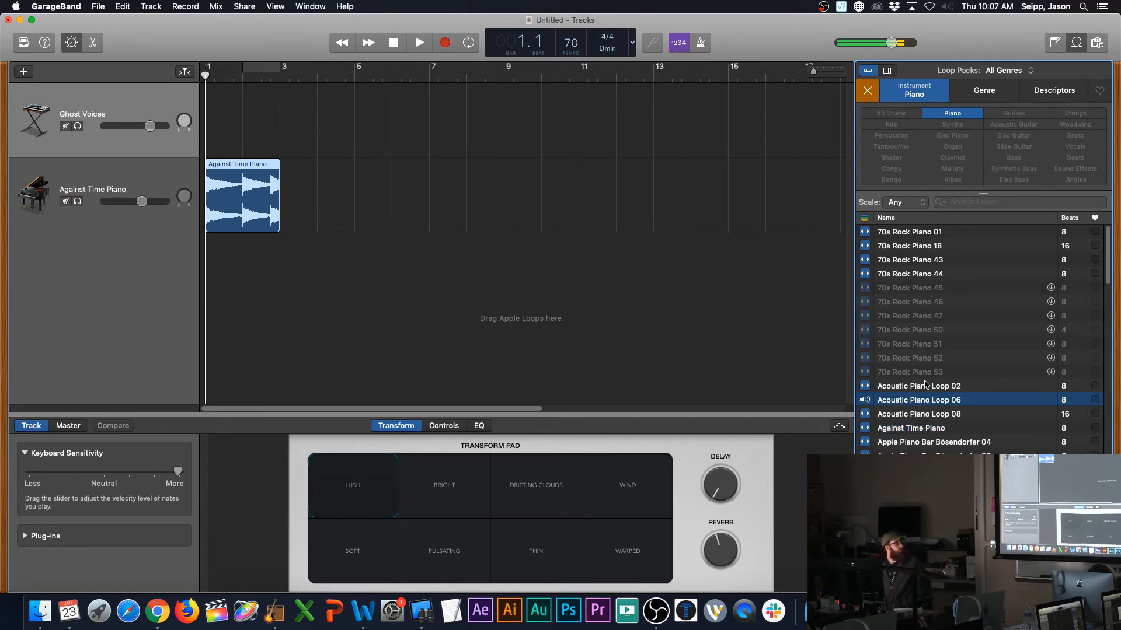
pyautogui.press('Down')
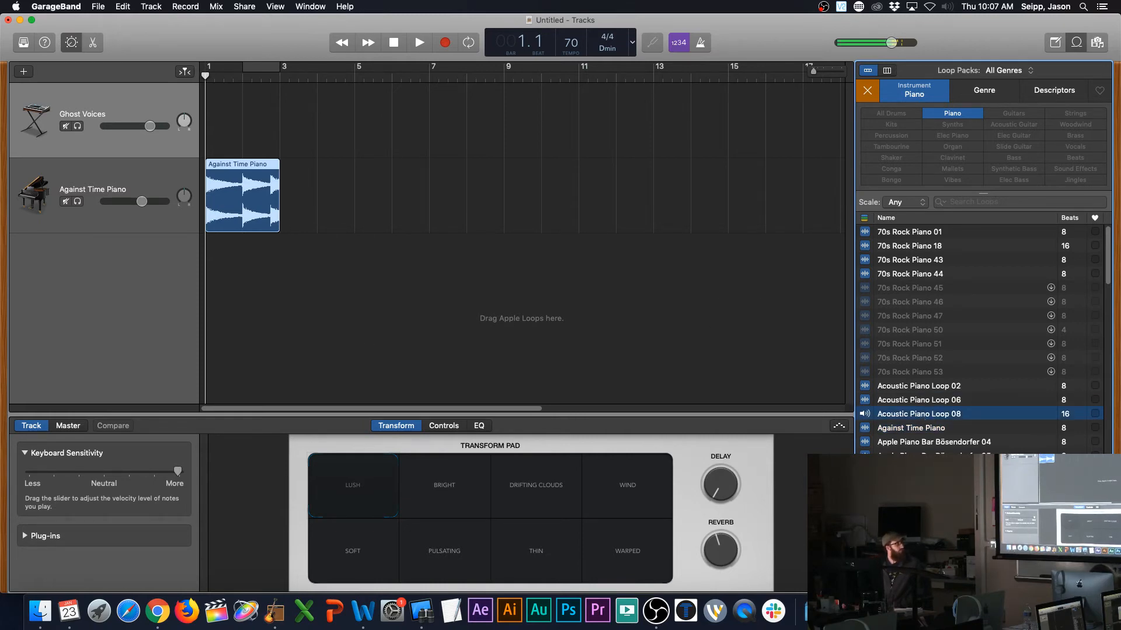
pyautogui.press('Down')
pyautogui.press('Down')
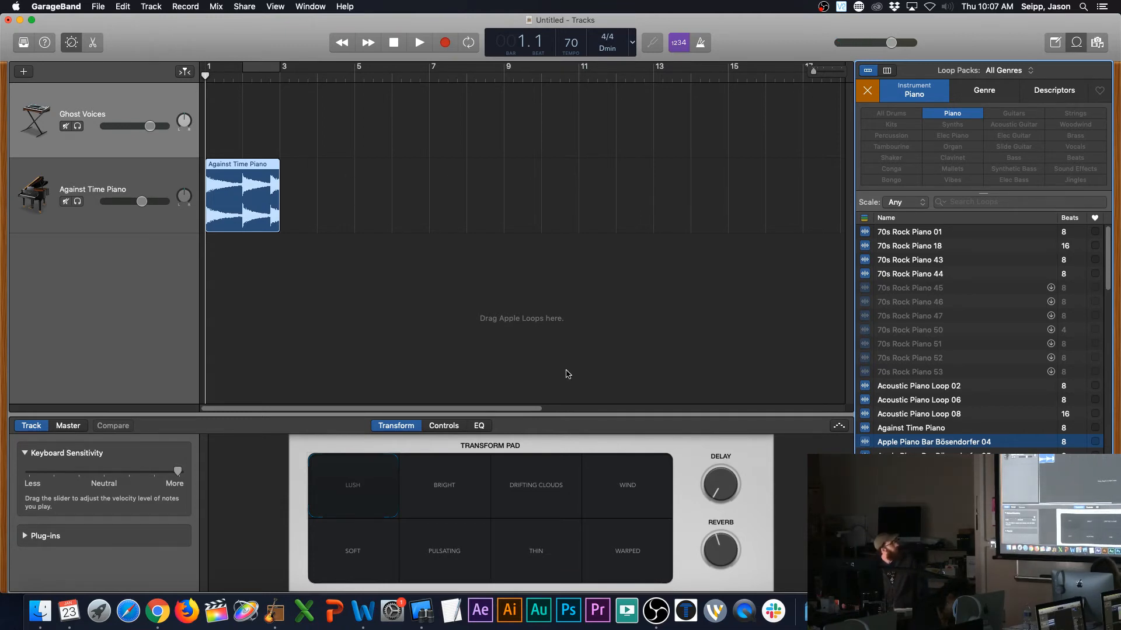
pyautogui.click(909, 428)
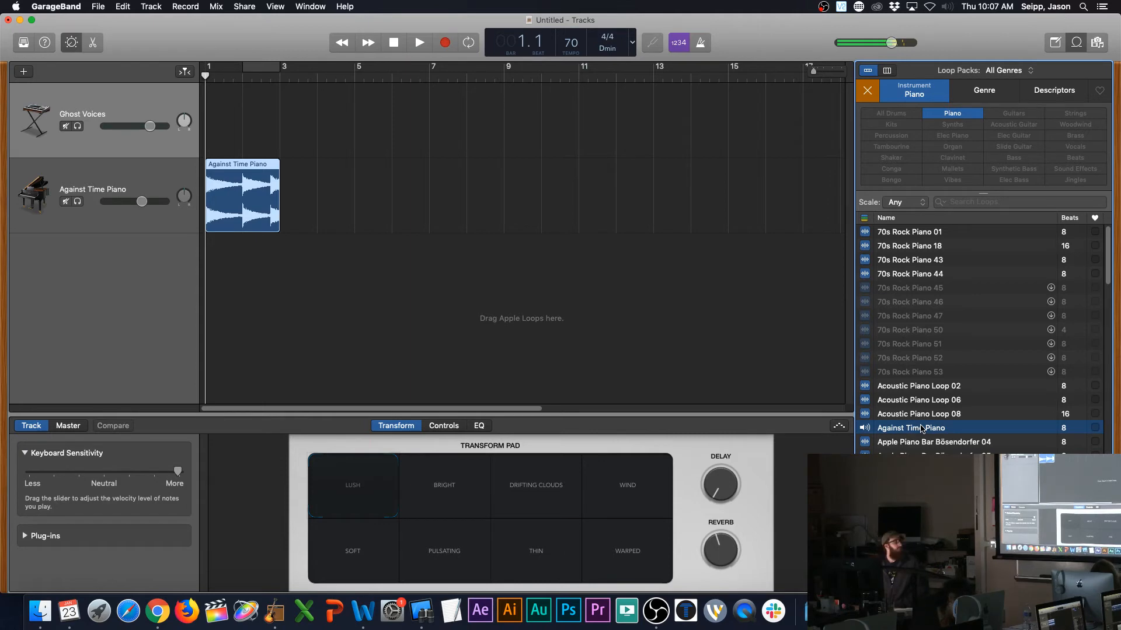
pyautogui.click(925, 430)
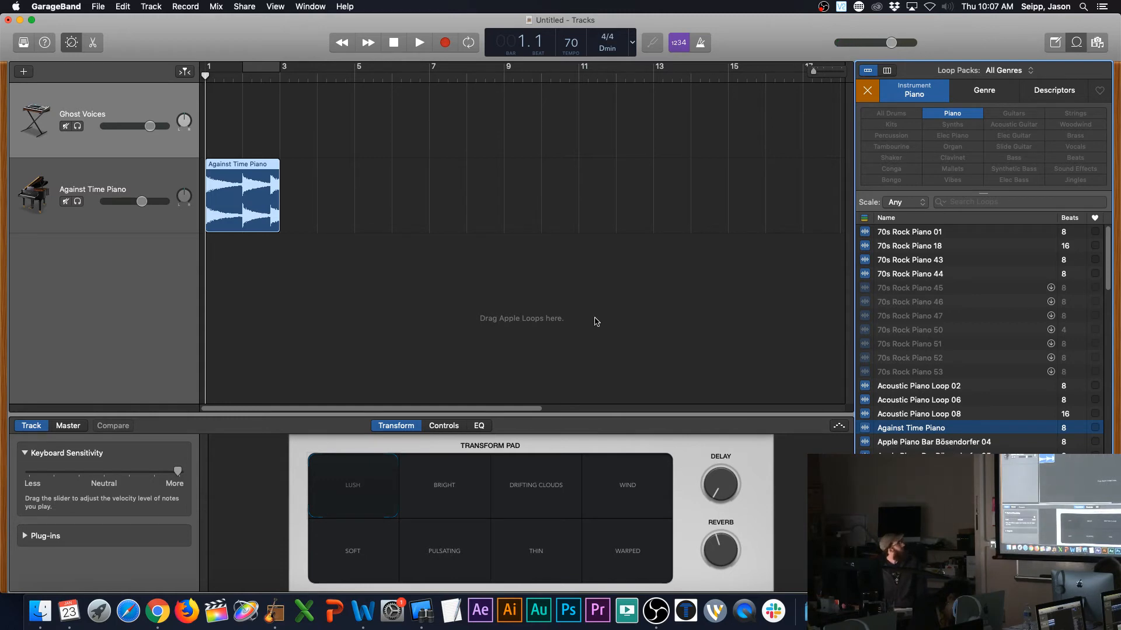
# Step: Play the Against Time Piano region from bar 1 and stop in bar 3, past the region's end
pyautogui.click(216, 74)
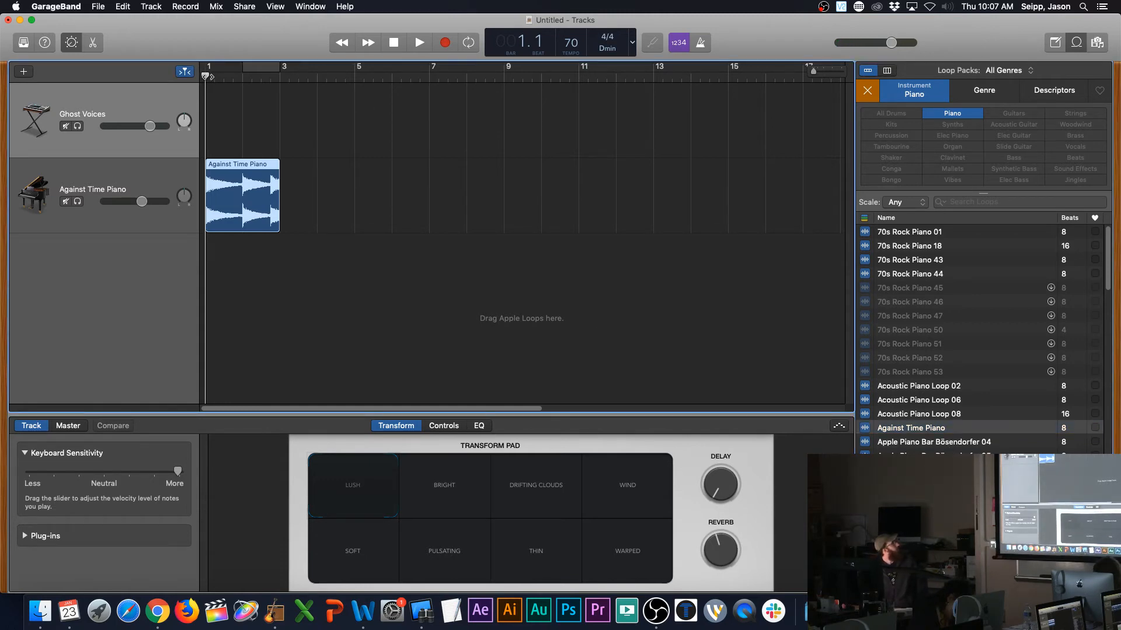
pyautogui.press('space')
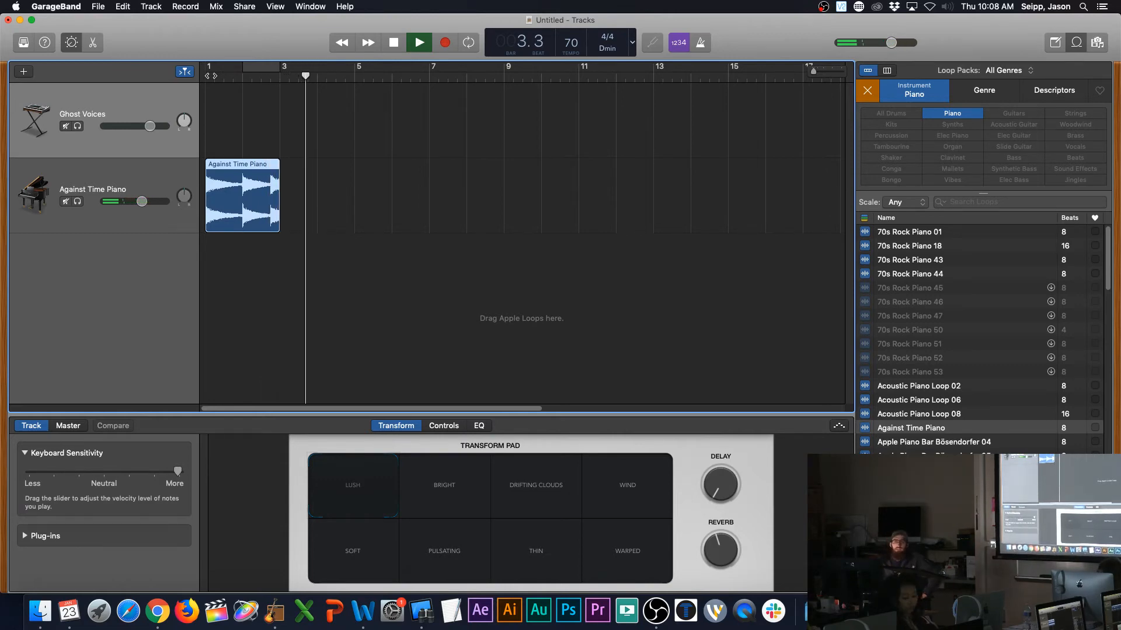
pyautogui.press('space')
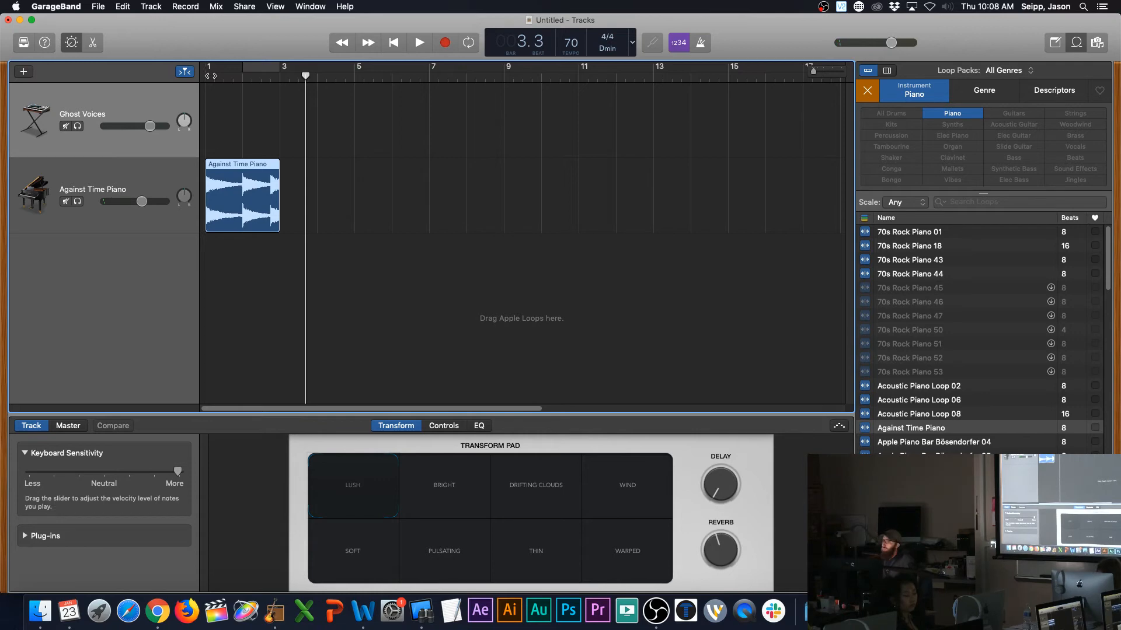
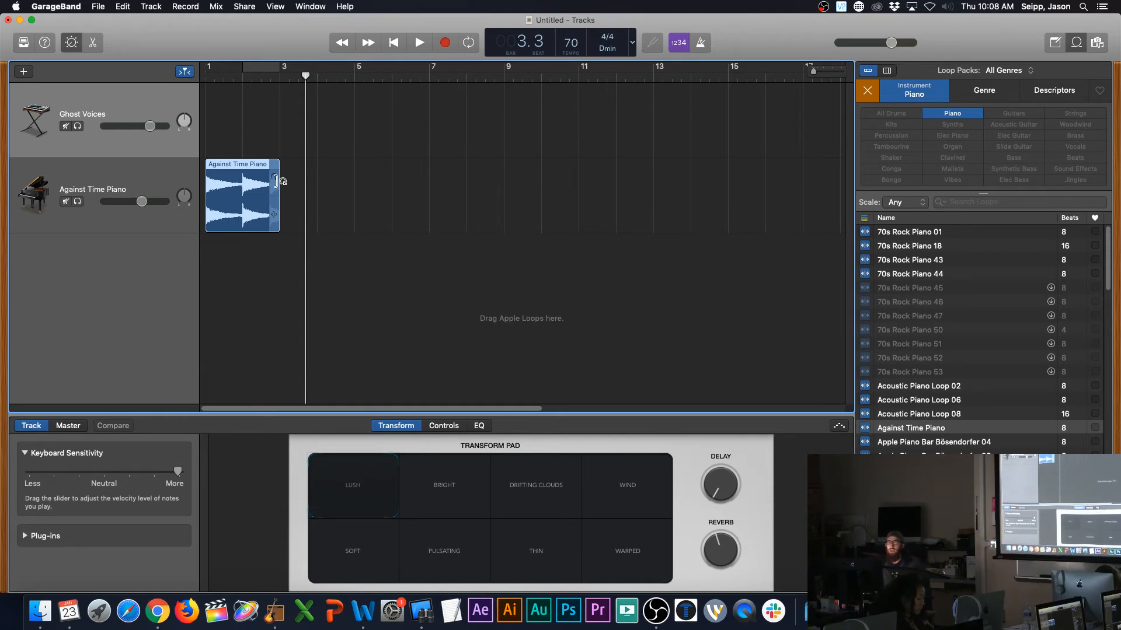
# Step: Loop the Against Time Piano region out to bar 11 and play it from the start into bar 4
pyautogui.moveTo(273, 173); pyautogui.dragTo(570, 174)
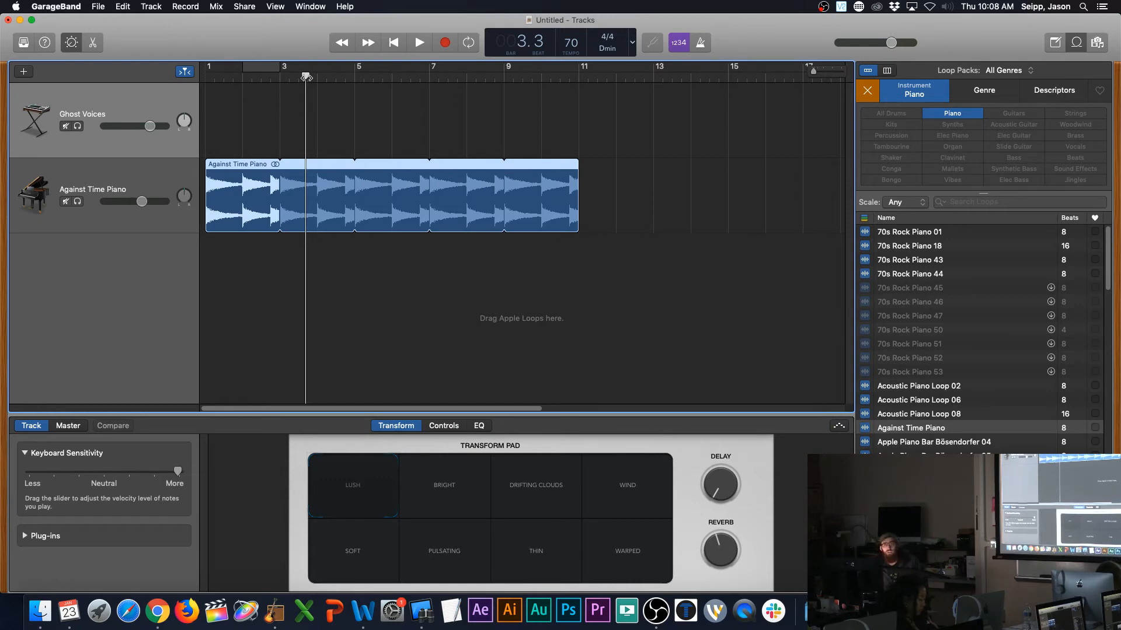
pyautogui.press('Return')
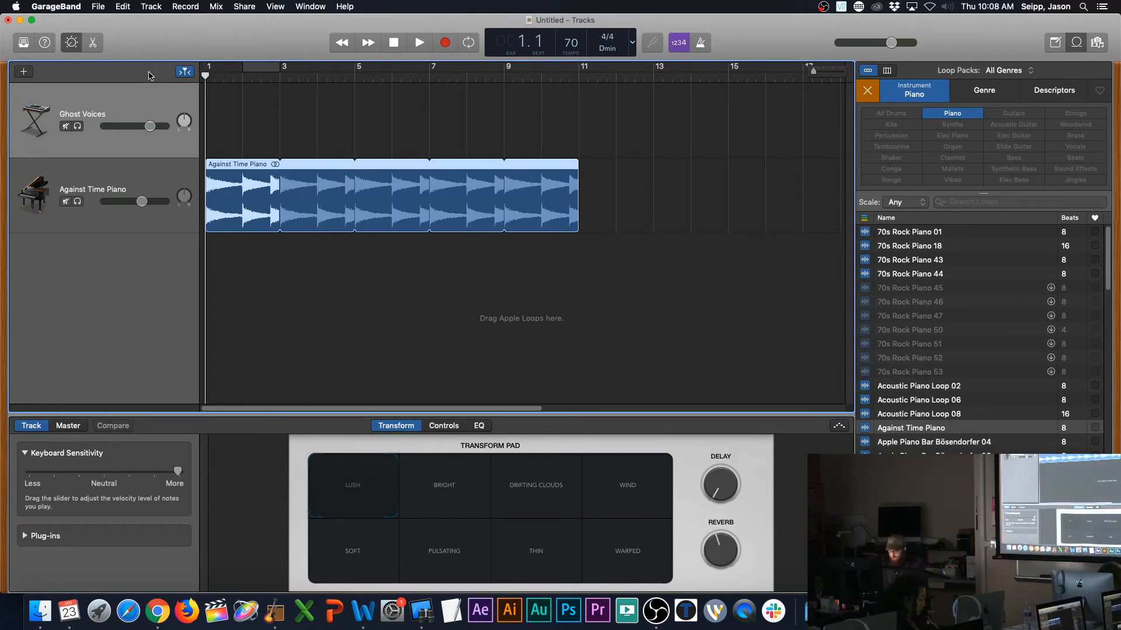
pyautogui.press('space')
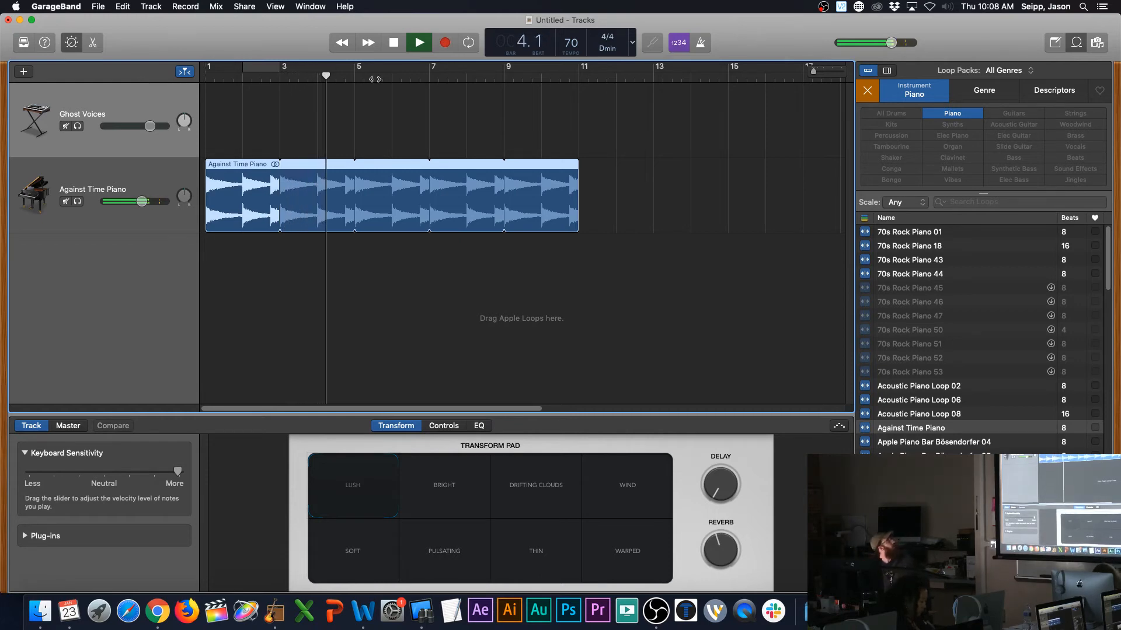
pyautogui.click(399, 45)
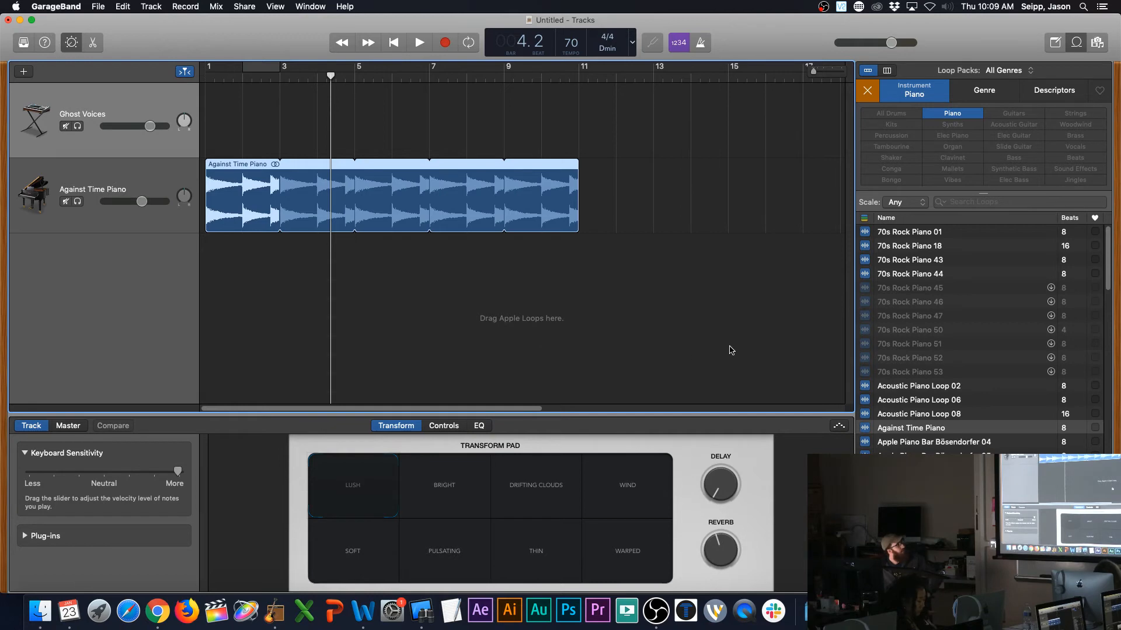
# Step: Replace the Piano loop filter with Bass, preview Faceoff Sub Bass and add it at bar 1 on a new track
pyautogui.click(940, 116)
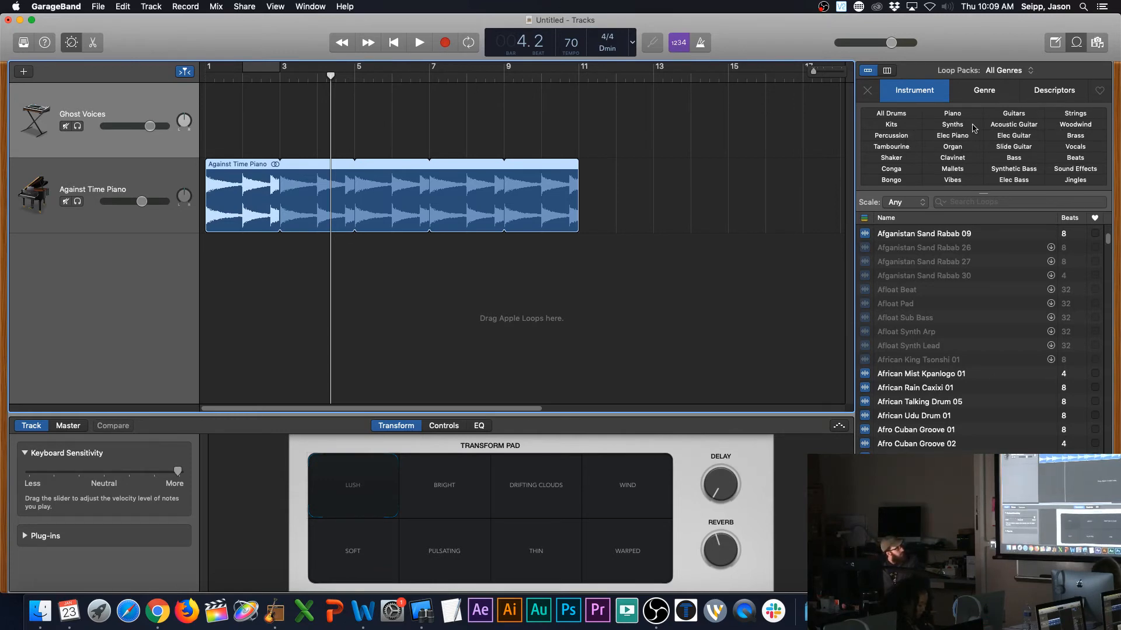
pyautogui.click(1013, 158)
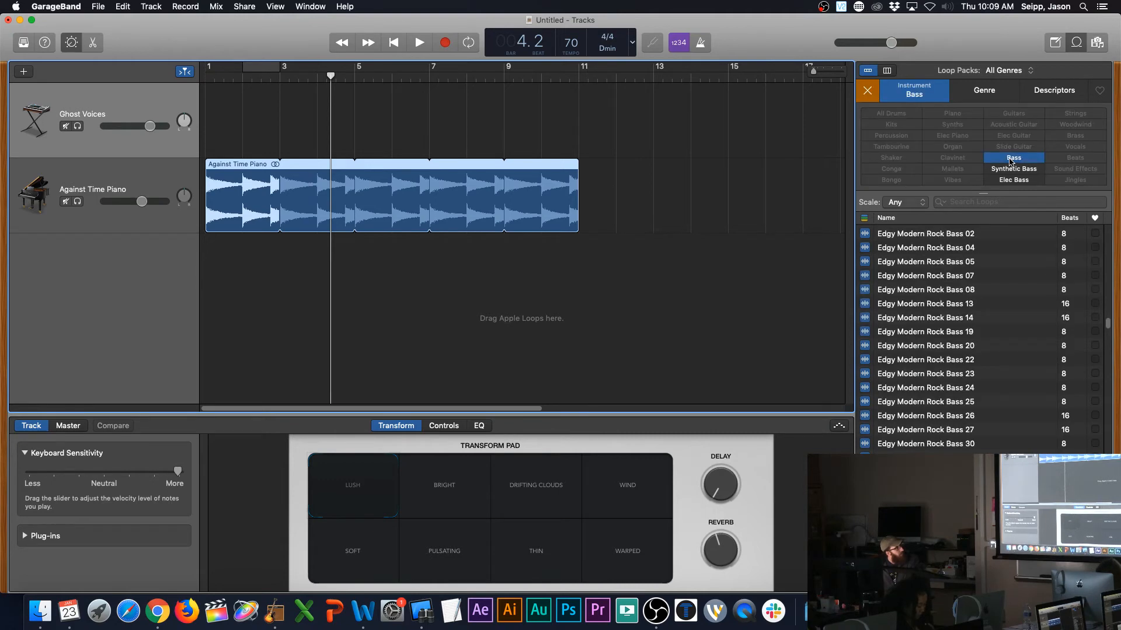
pyautogui.scroll(-15, 948, 400)
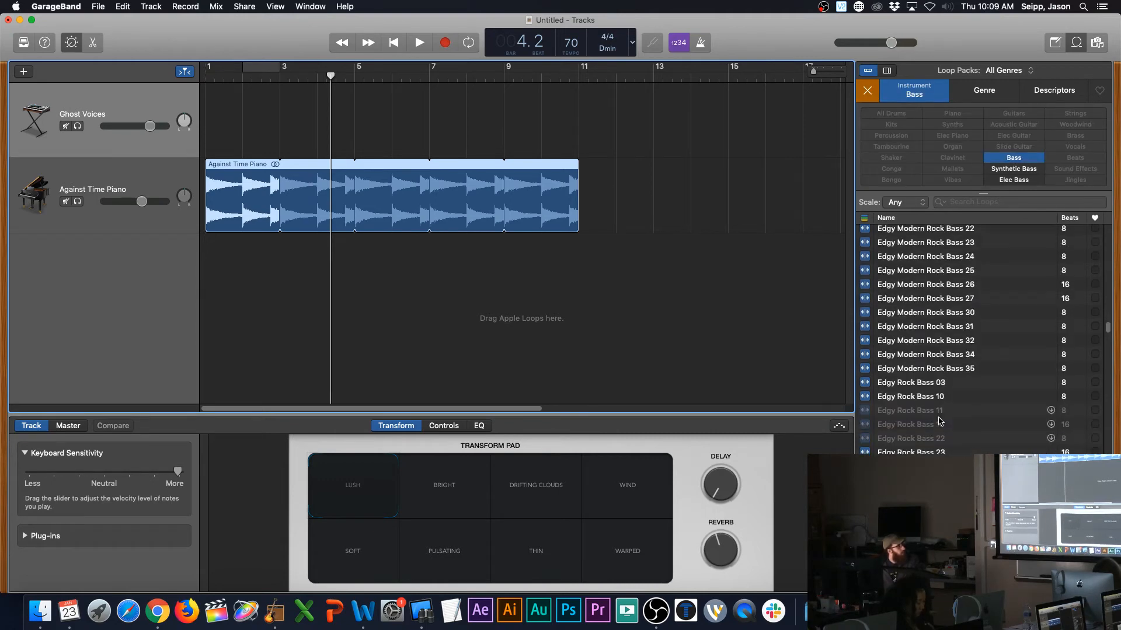
pyautogui.scroll(-5, 940, 421)
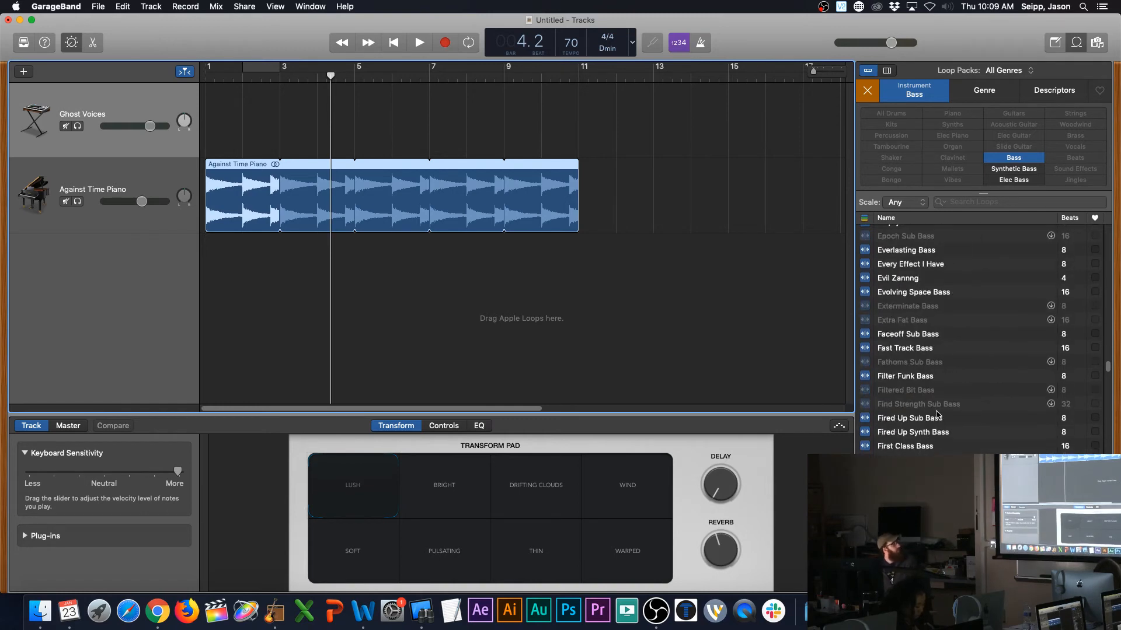
pyautogui.click(912, 339)
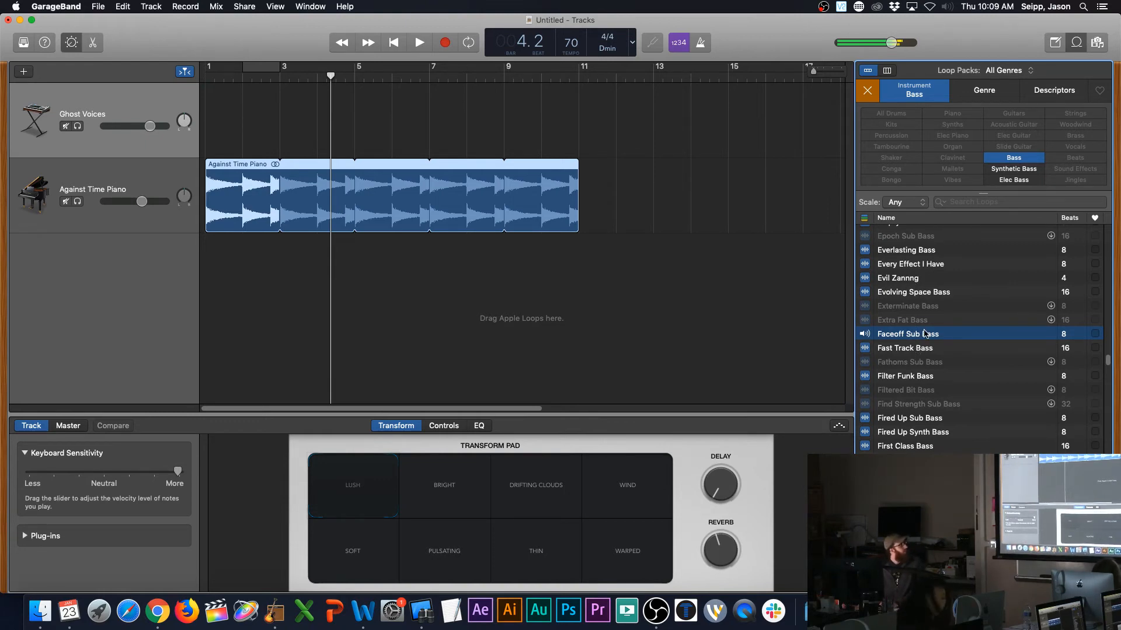
pyautogui.moveTo(925, 334); pyautogui.dragTo(207, 291)
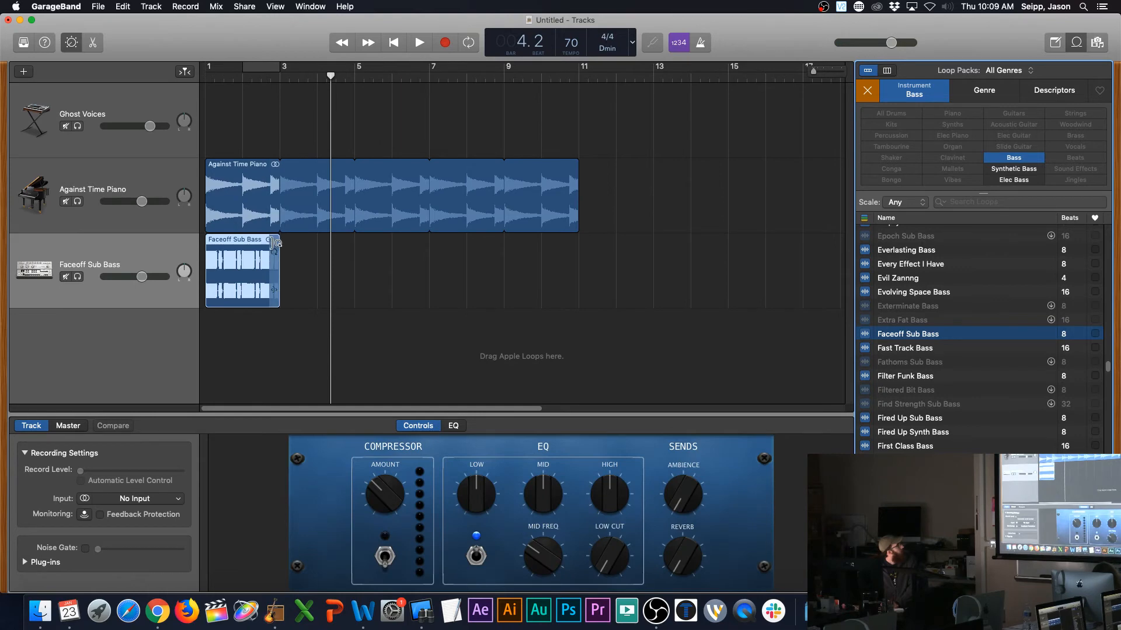
# Step: Loop the Faceoff Sub Bass region out to bar 11 and play it with the piano from bar 1 into bar 4
pyautogui.moveTo(276, 242); pyautogui.dragTo(572, 244)
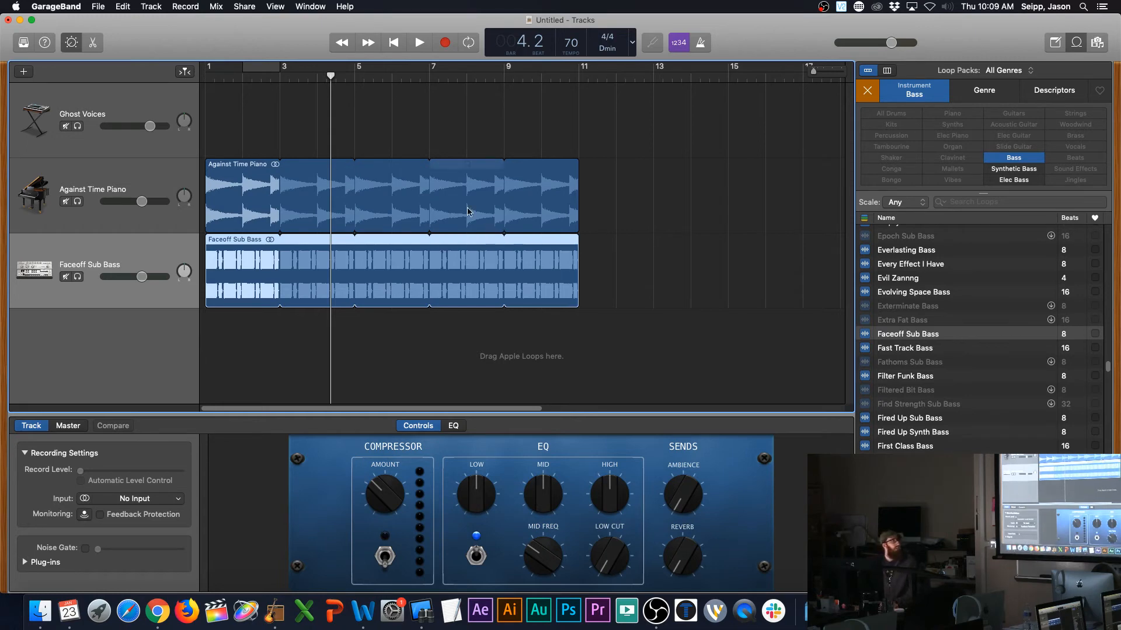
pyautogui.press('Return')
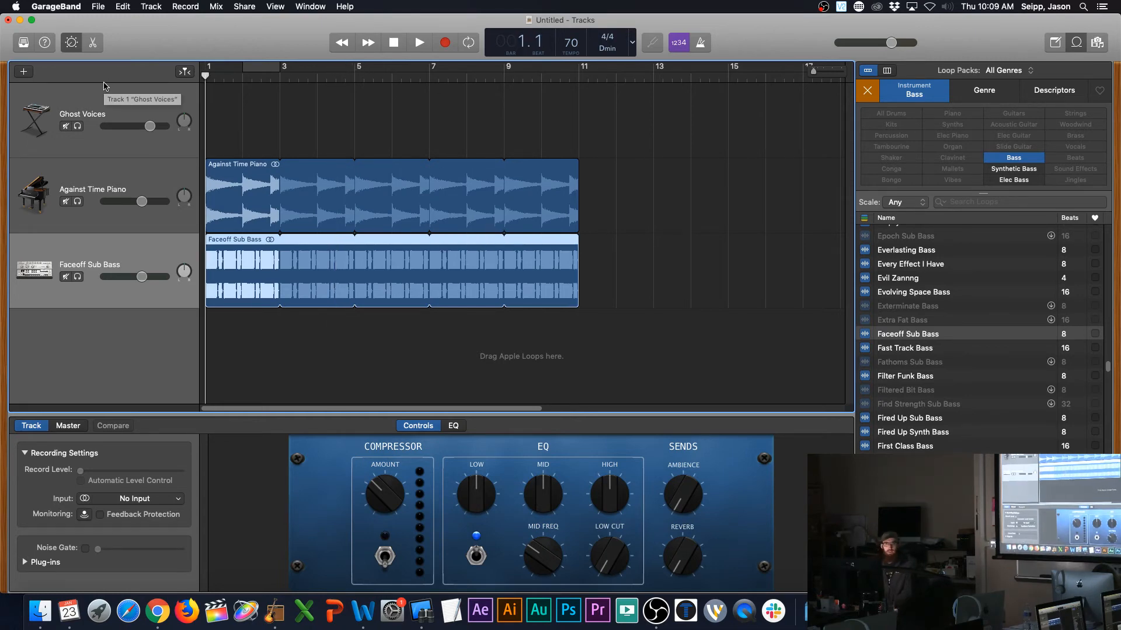
pyautogui.press('space')
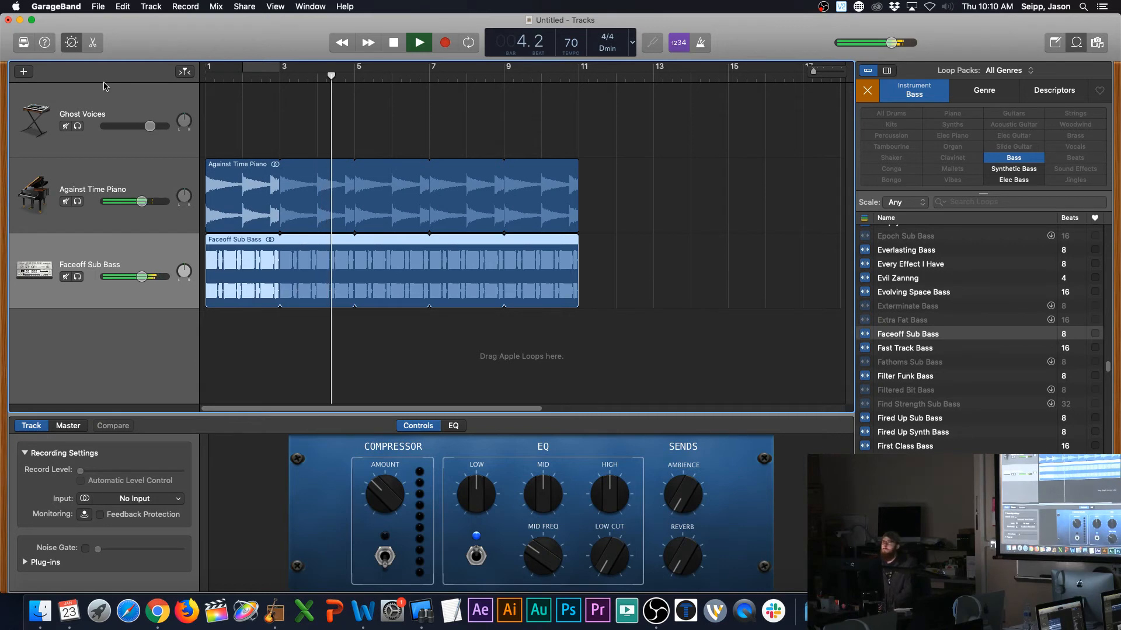
pyautogui.press('space')
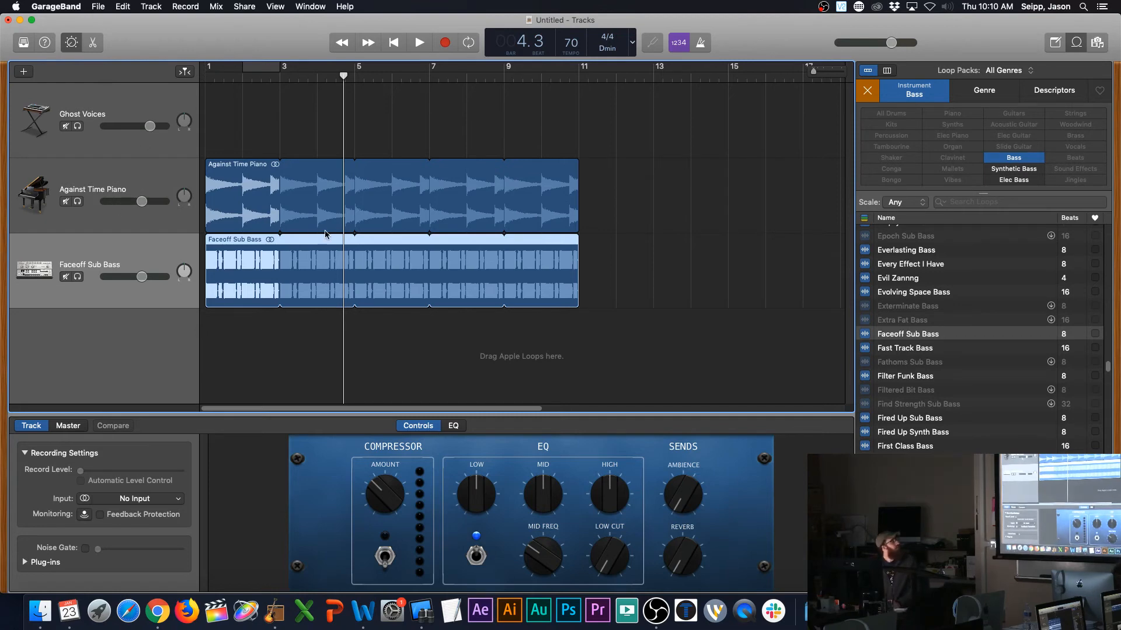
# Step: Clear the Bass instrument filter and close the Loop Browser
pyautogui.click(925, 95)
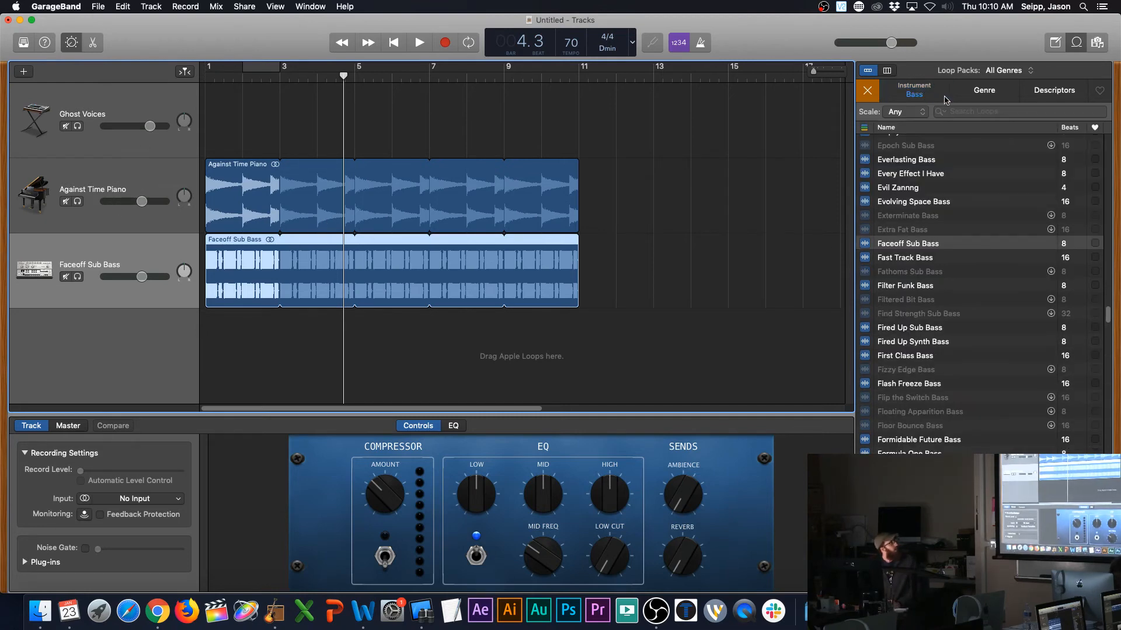
pyautogui.click(926, 94)
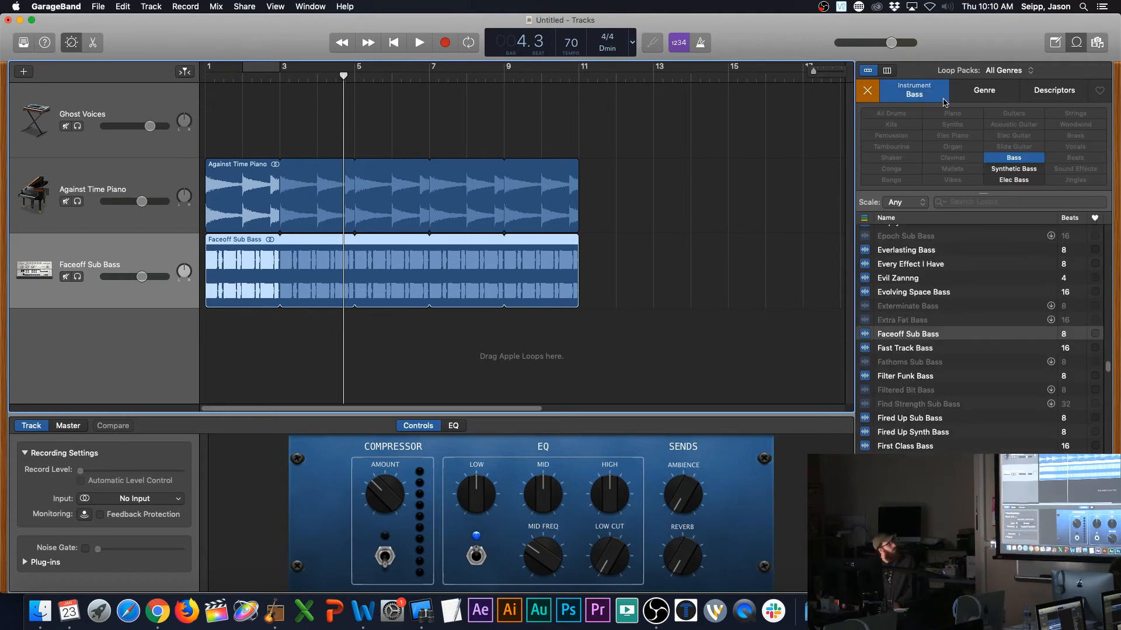
pyautogui.click(1013, 159)
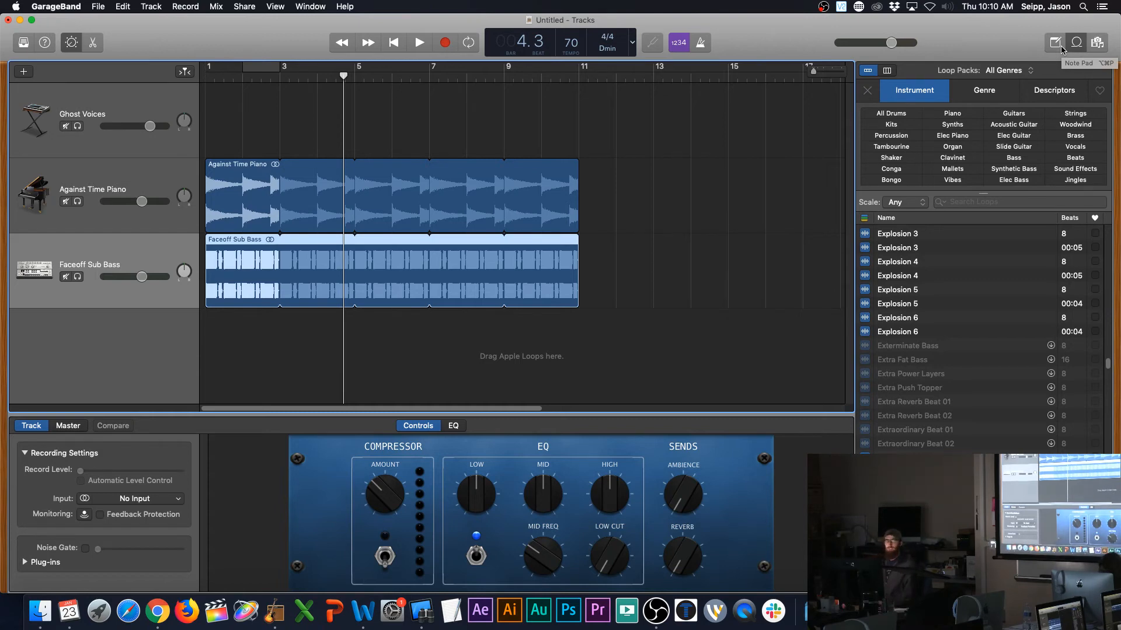
pyautogui.click(1097, 42)
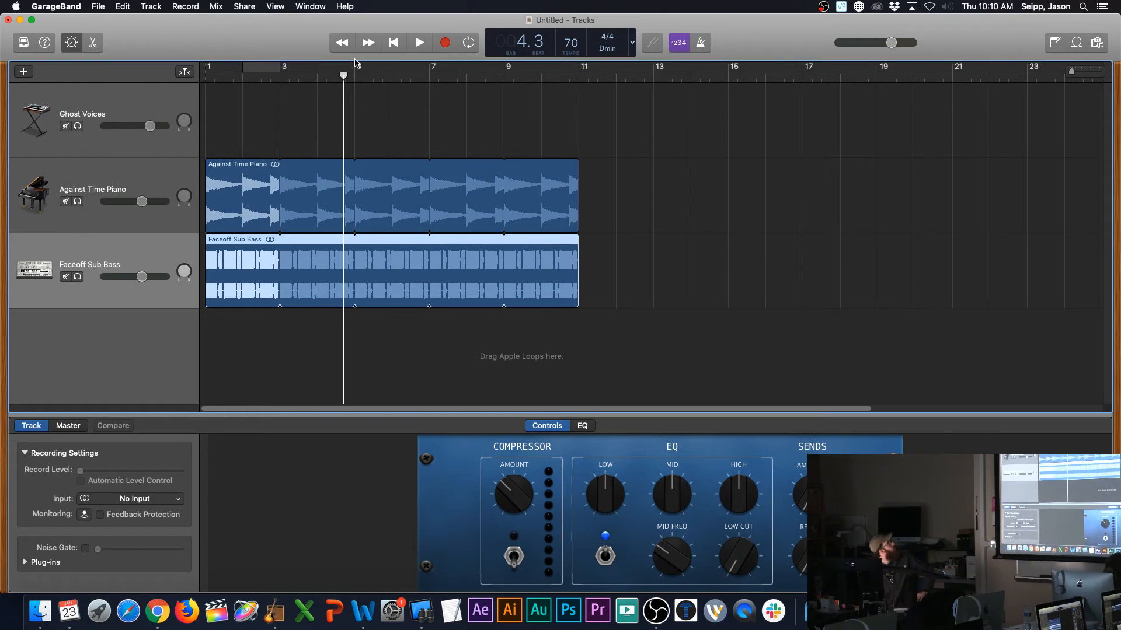
# Step: Create a new Drummer track below the Faceoff Sub Bass track
pyautogui.click(150, 7)
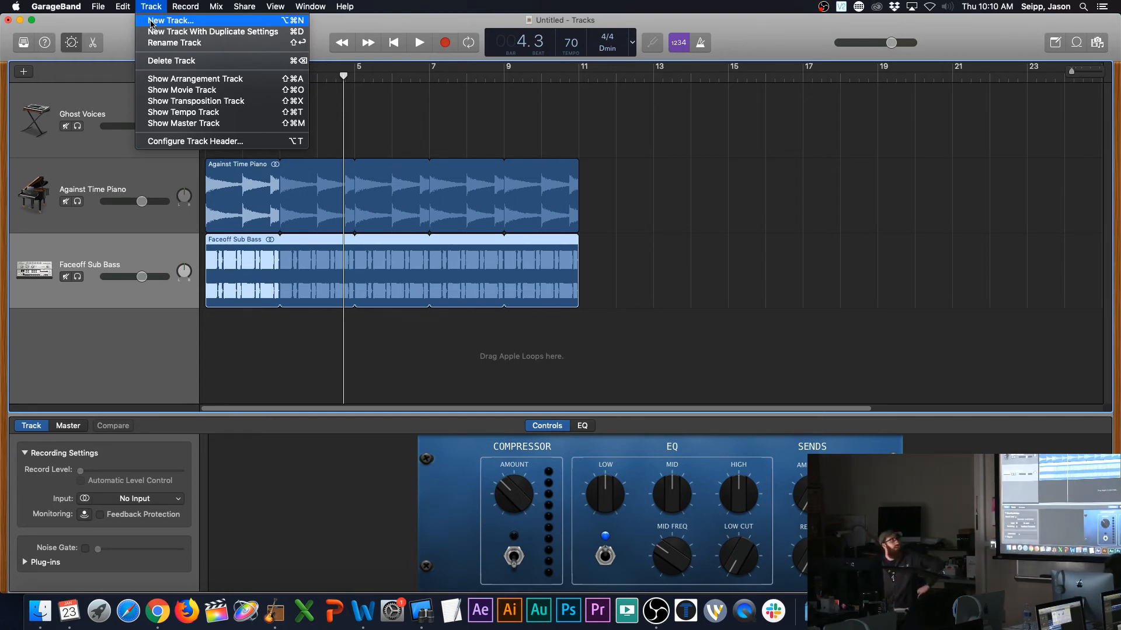
pyautogui.click(169, 21)
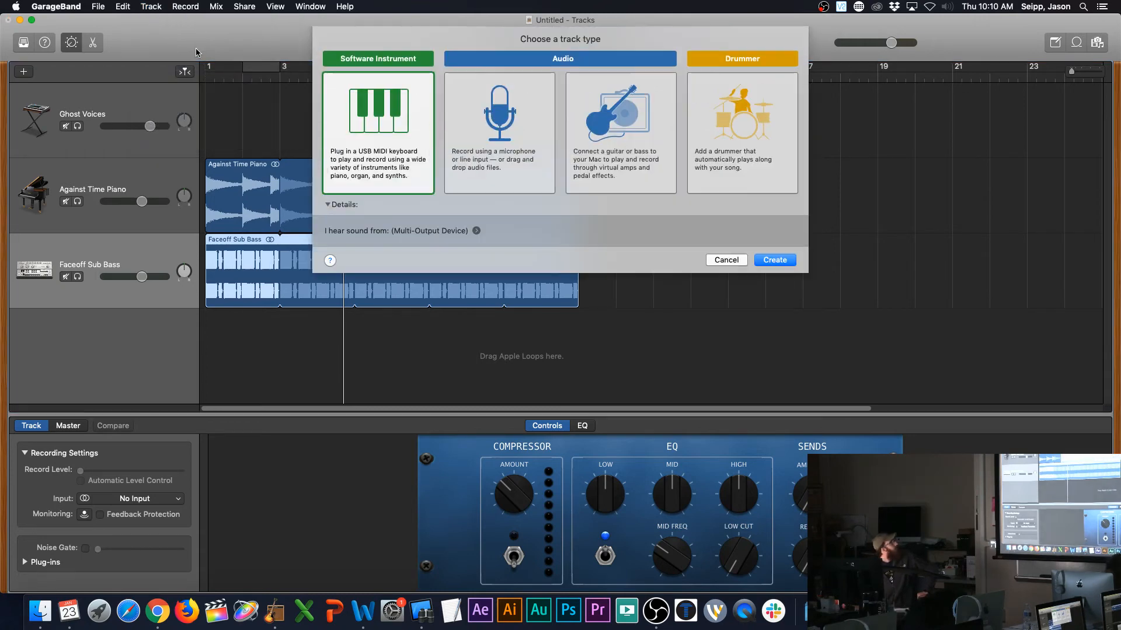
pyautogui.click(753, 155)
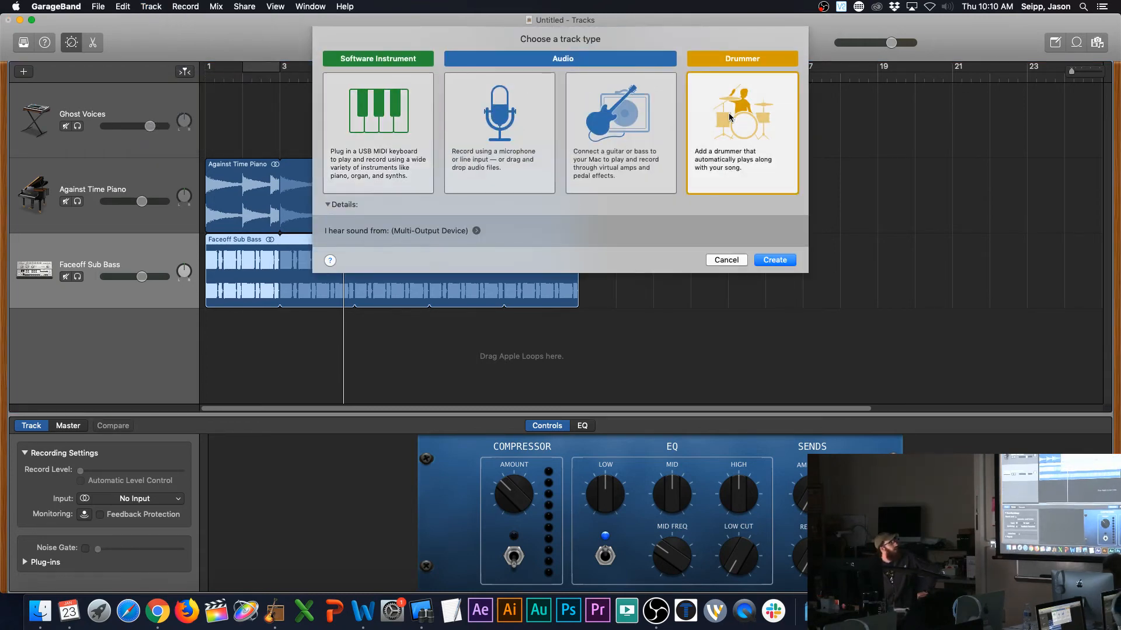
pyautogui.click(741, 146)
pyautogui.click(757, 260)
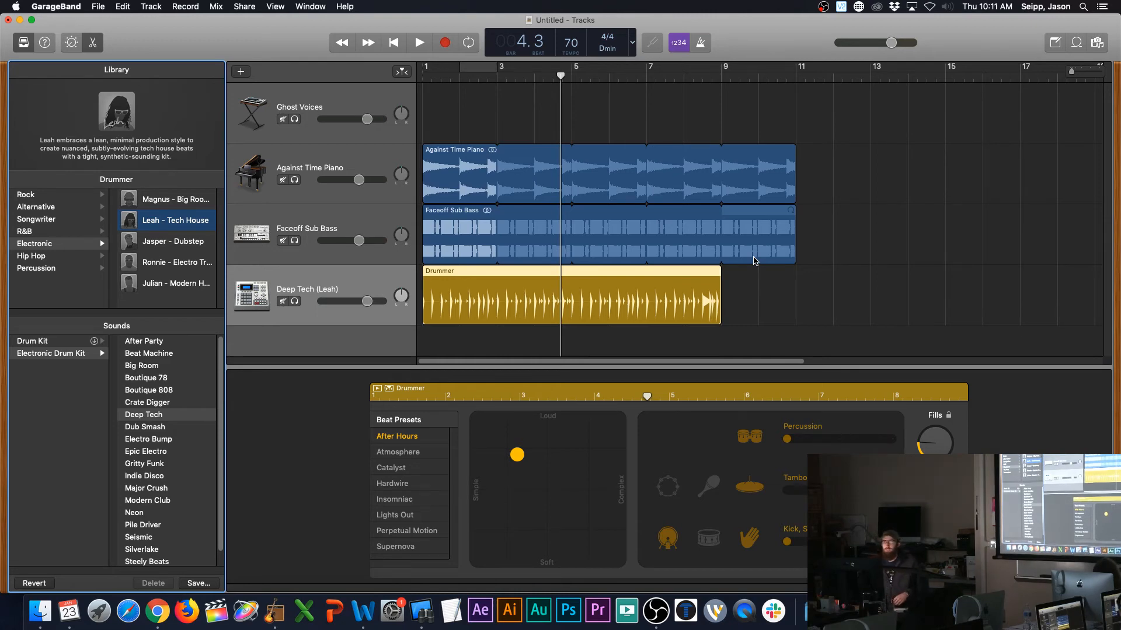
# Step: Return the playhead to bar 1 and play the piano, bass and drummer tracks together into bar 3
pyautogui.click(560, 76)
pyautogui.moveTo(561, 76); pyautogui.dragTo(400, 77)
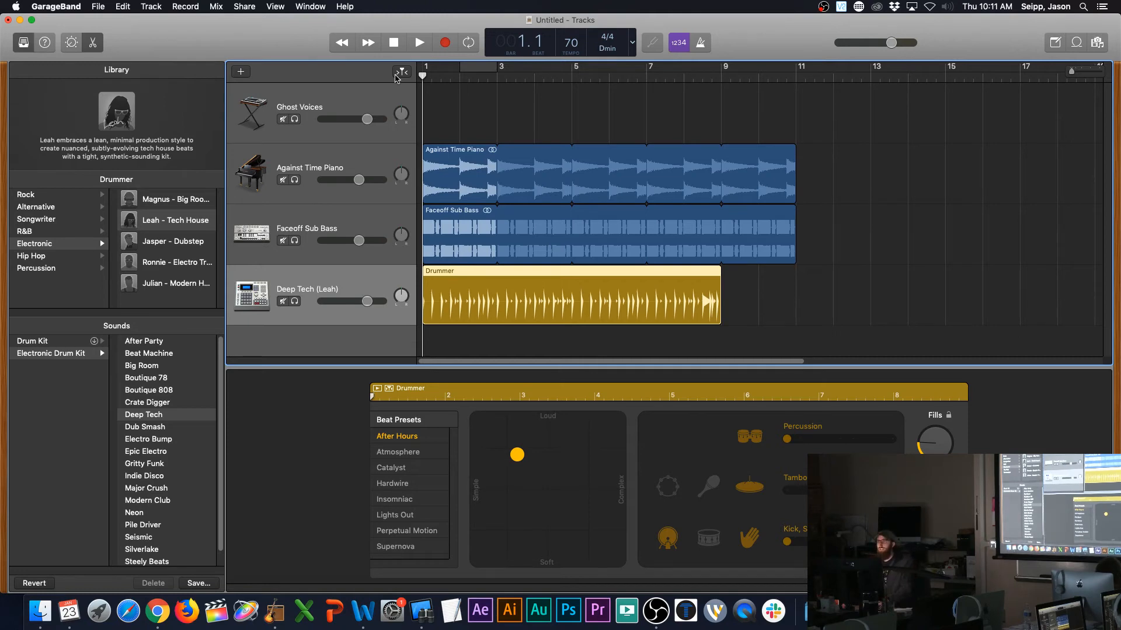
pyautogui.press('space')
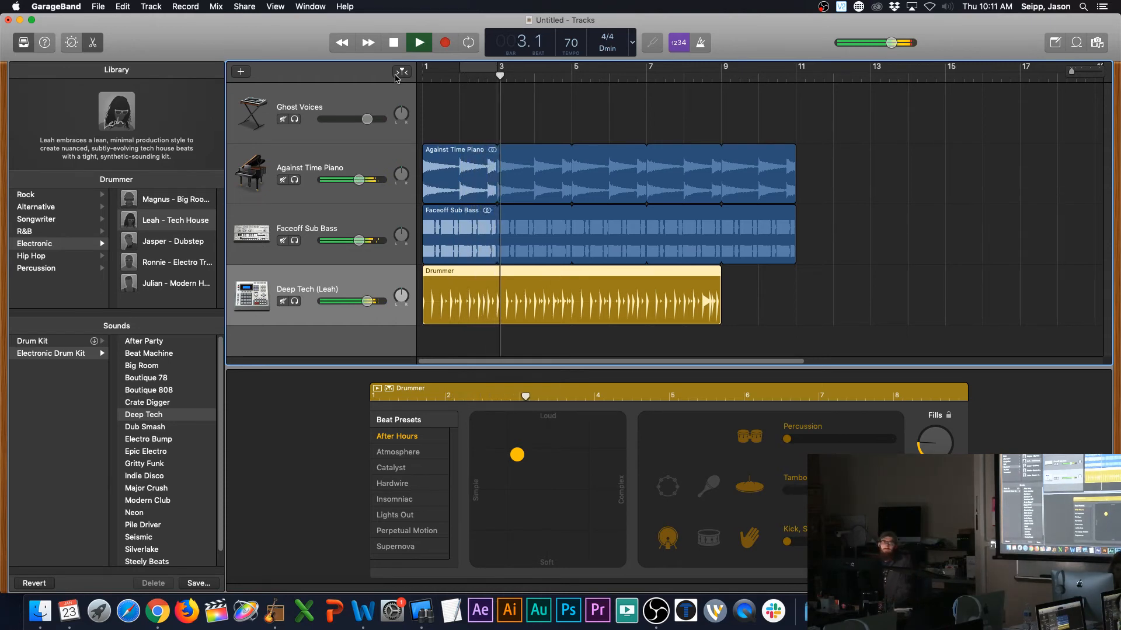
pyautogui.press('space')
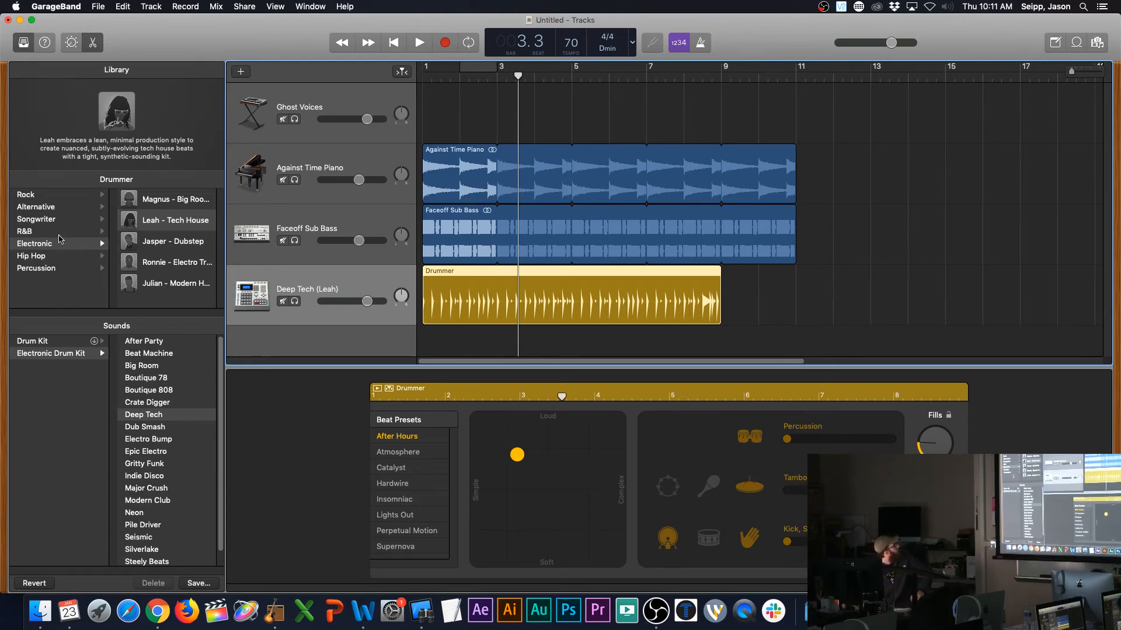
# Step: Try the Rock drummer Kyle - Pop Rock on the Drummer track and play the song from bar 1 into bar 2
pyautogui.click(35, 196)
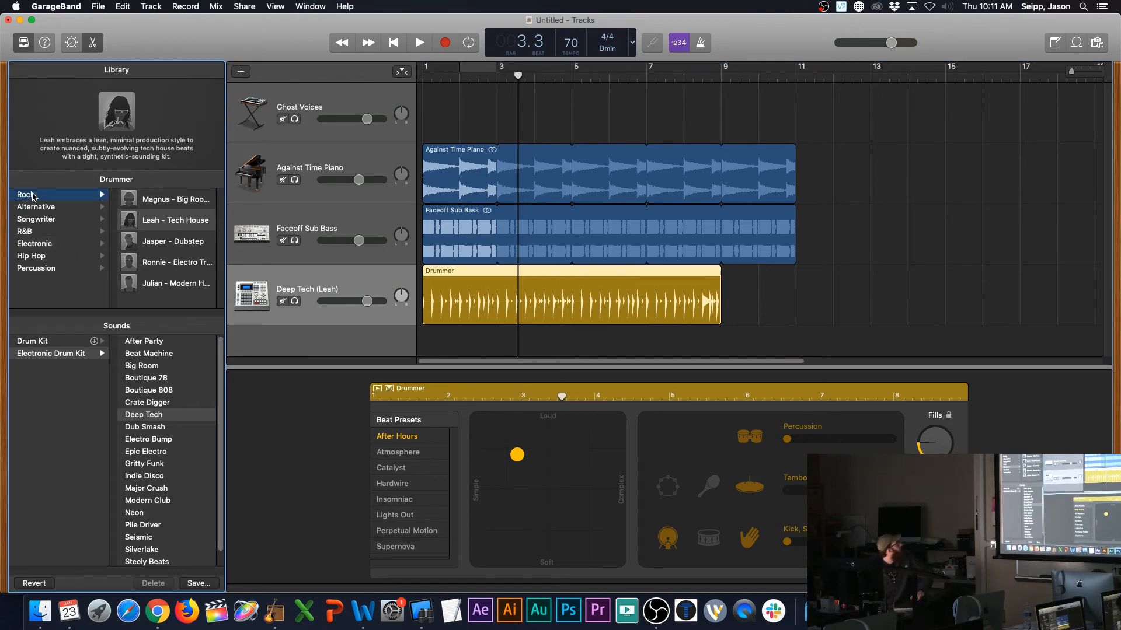
pyautogui.click(168, 203)
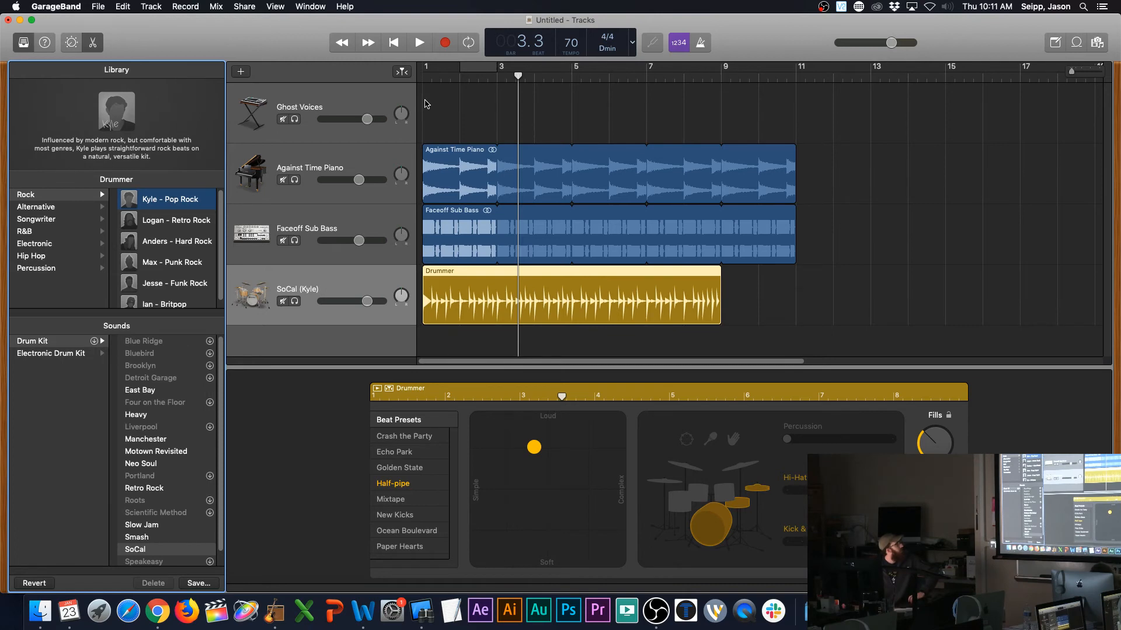
pyautogui.moveTo(518, 77); pyautogui.dragTo(357, 75)
pyautogui.press('space')
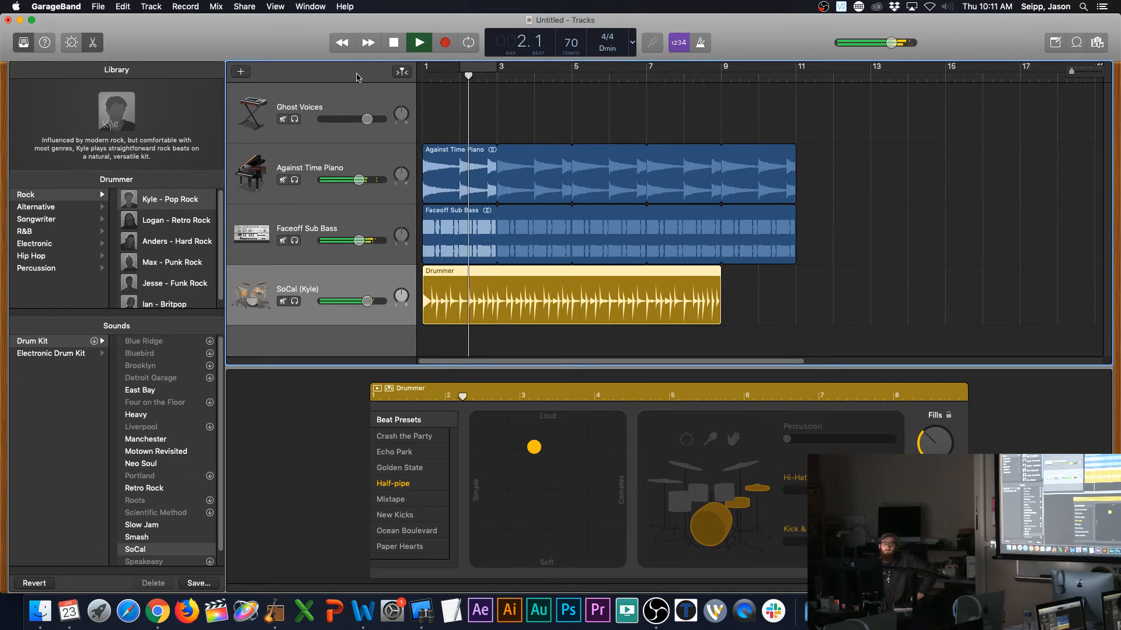
pyautogui.press('space')
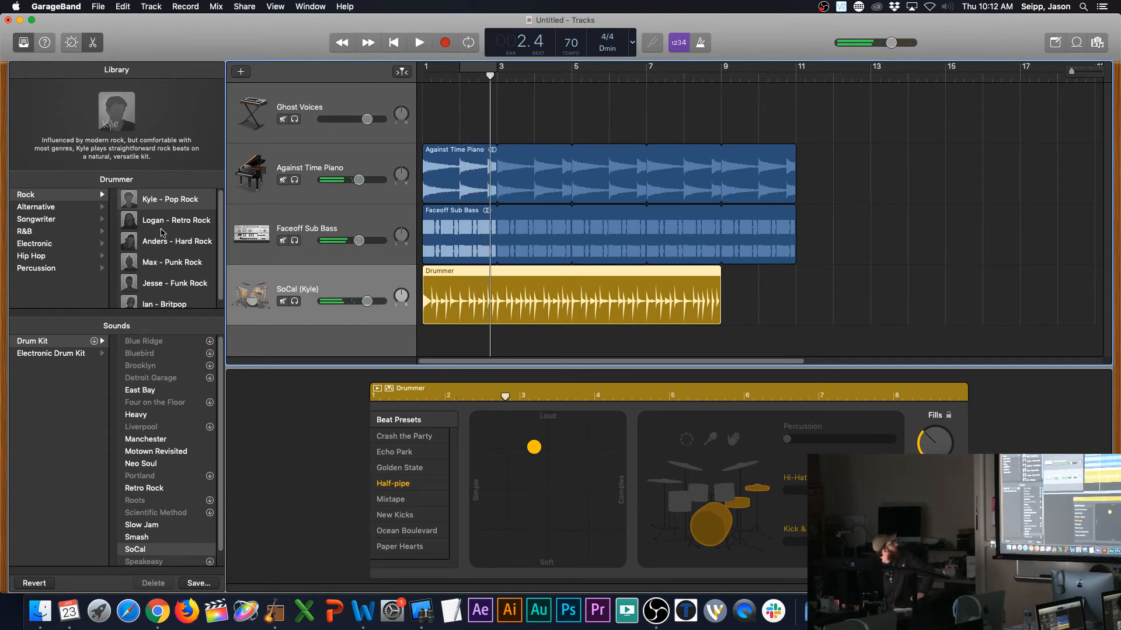
# Step: Switch the Drummer track to the R&B drummer Curtis - Neo Soul and play the song from bar 1 into bar 2
pyautogui.click(25, 232)
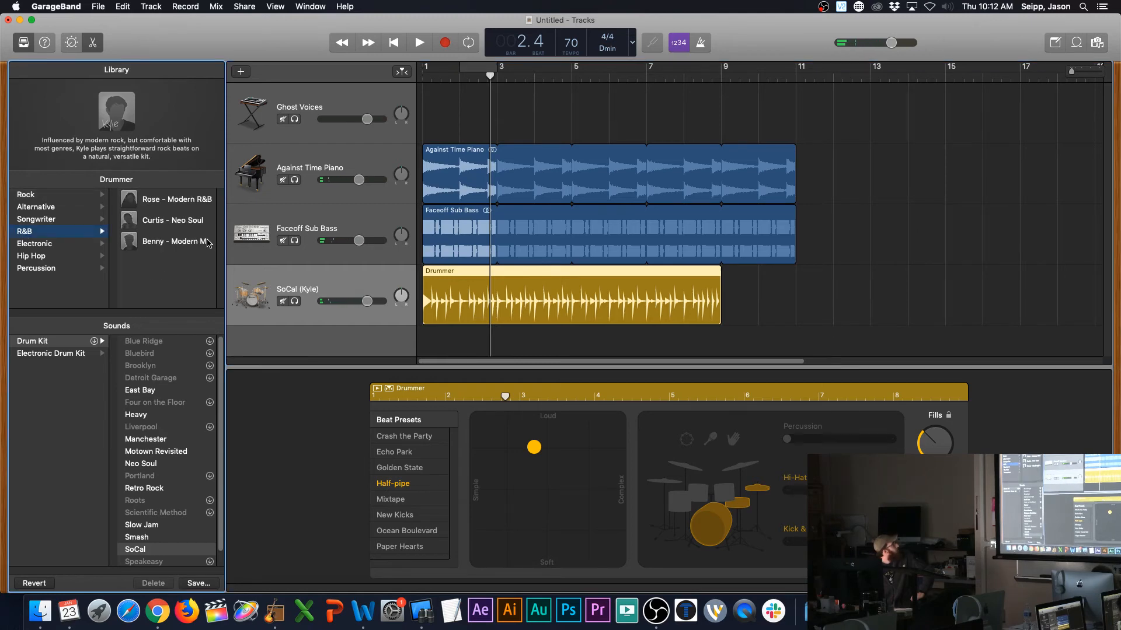
pyautogui.click(156, 221)
pyautogui.click(489, 78)
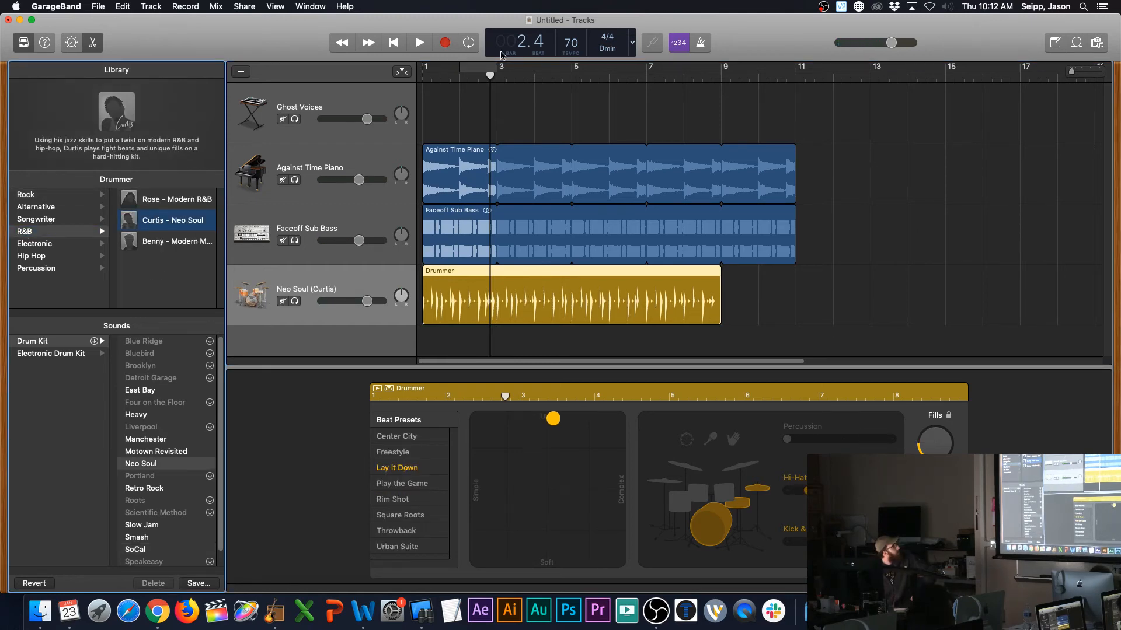
pyautogui.moveTo(489, 79); pyautogui.dragTo(376, 80)
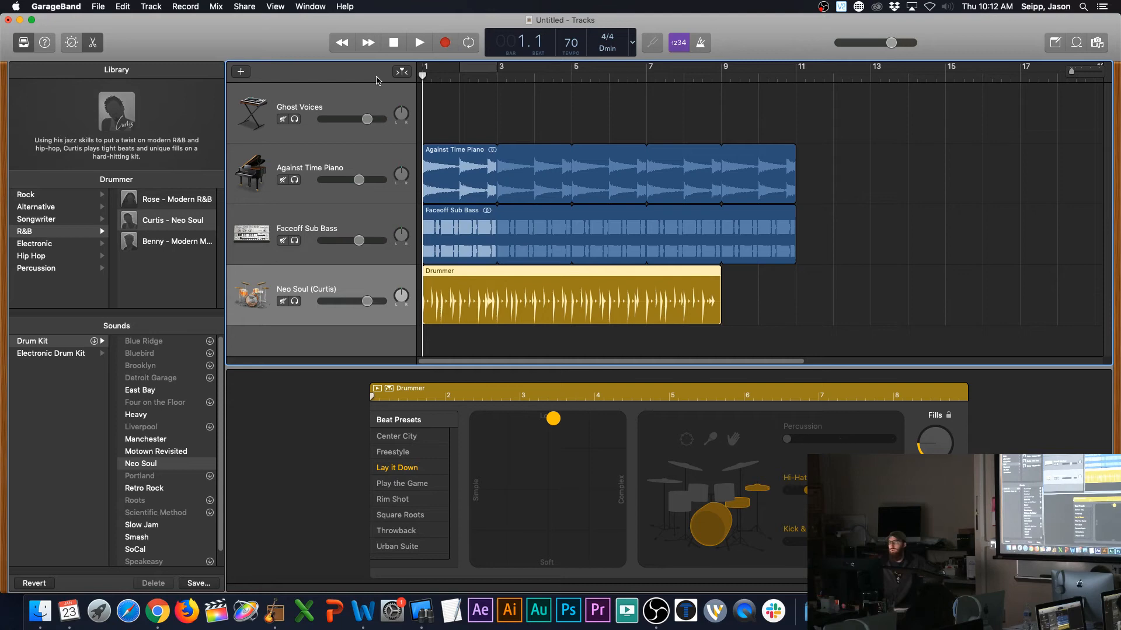
pyautogui.press('space')
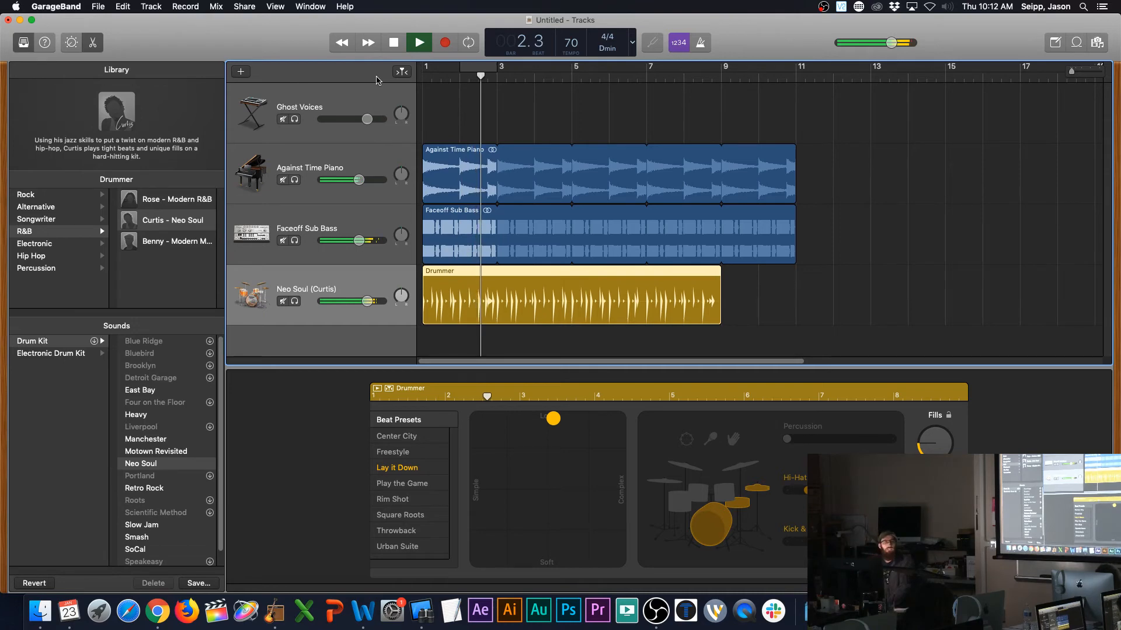
pyautogui.press('space')
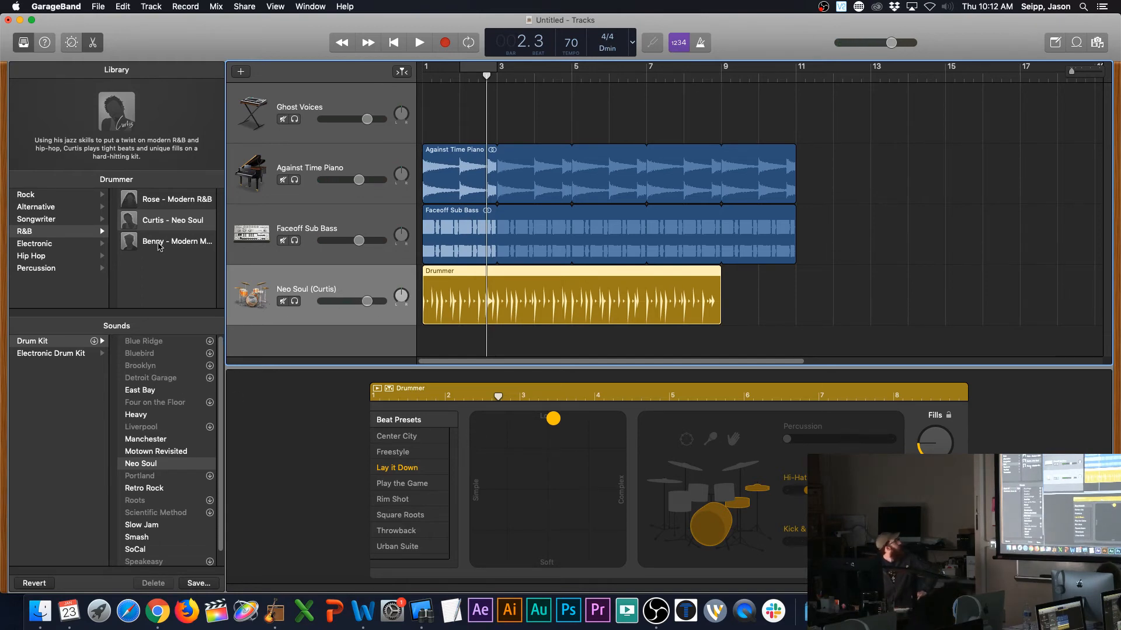
# Step: Play all tracks again from bar 1 into bar 3 to hear the Neo Soul drummer
pyautogui.moveTo(486, 76); pyautogui.dragTo(407, 78)
pyautogui.press('space')
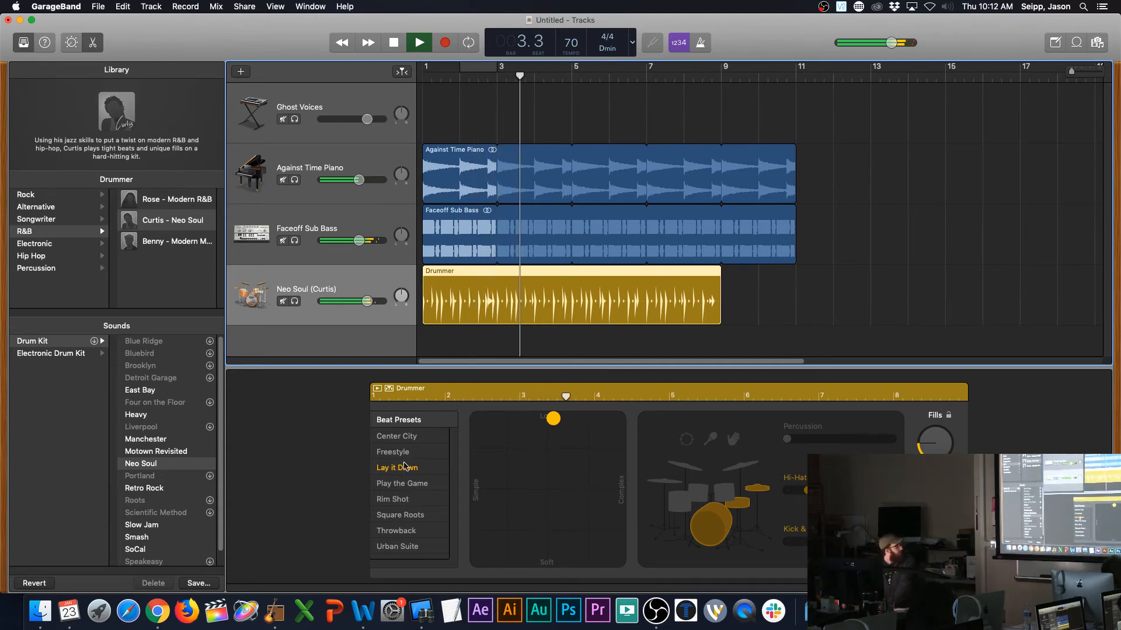
pyautogui.press('space')
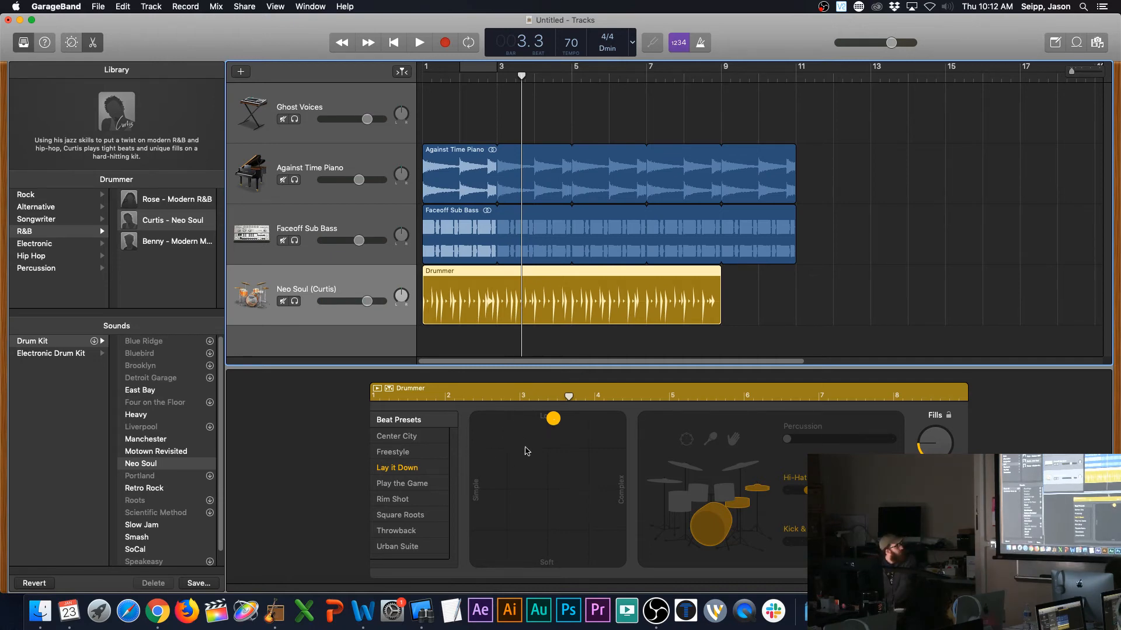
# Step: Move the drummer's performance puck towards soft and simple, and start playback from bar 1
pyautogui.moveTo(553, 419); pyautogui.dragTo(532, 557)
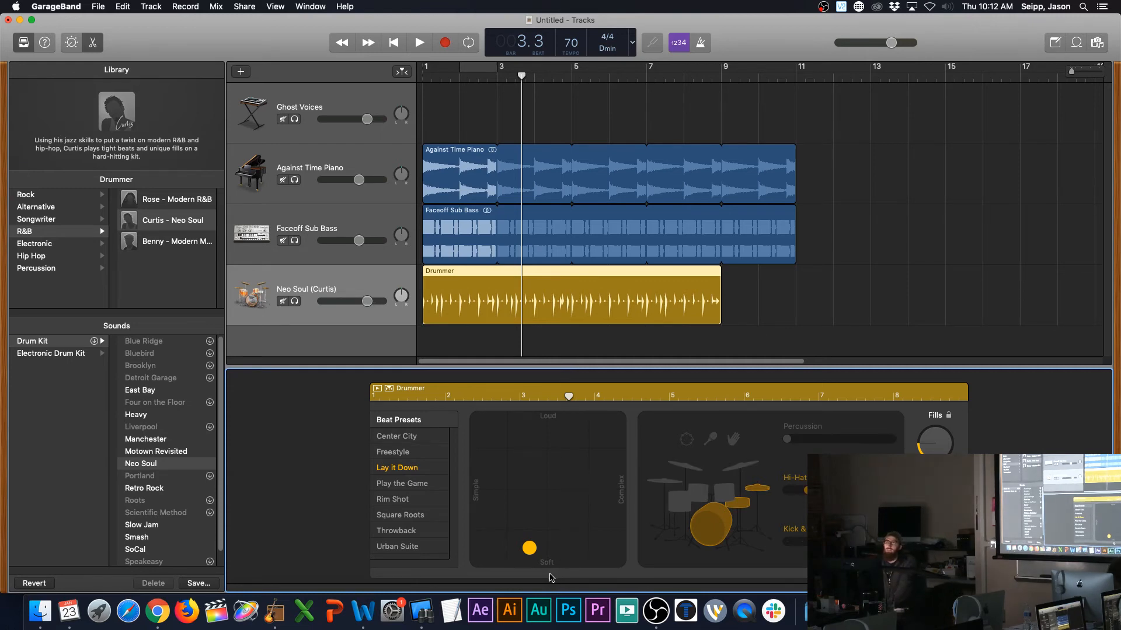
pyautogui.moveTo(526, 546); pyautogui.dragTo(514, 525)
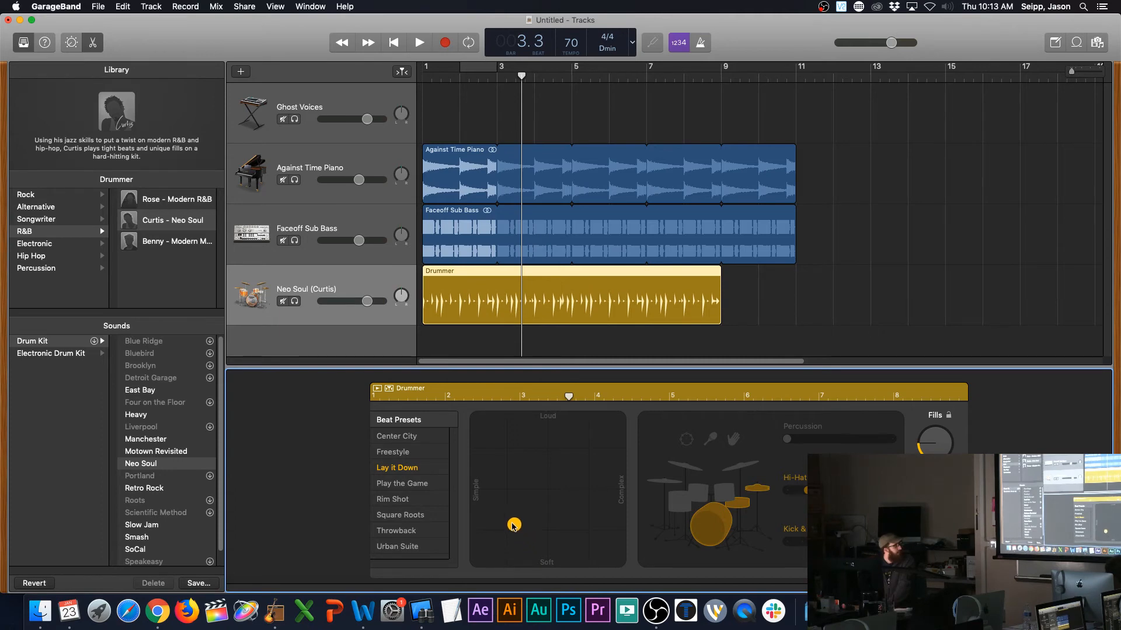
pyautogui.moveTo(521, 75); pyautogui.dragTo(380, 83)
pyautogui.press('space')
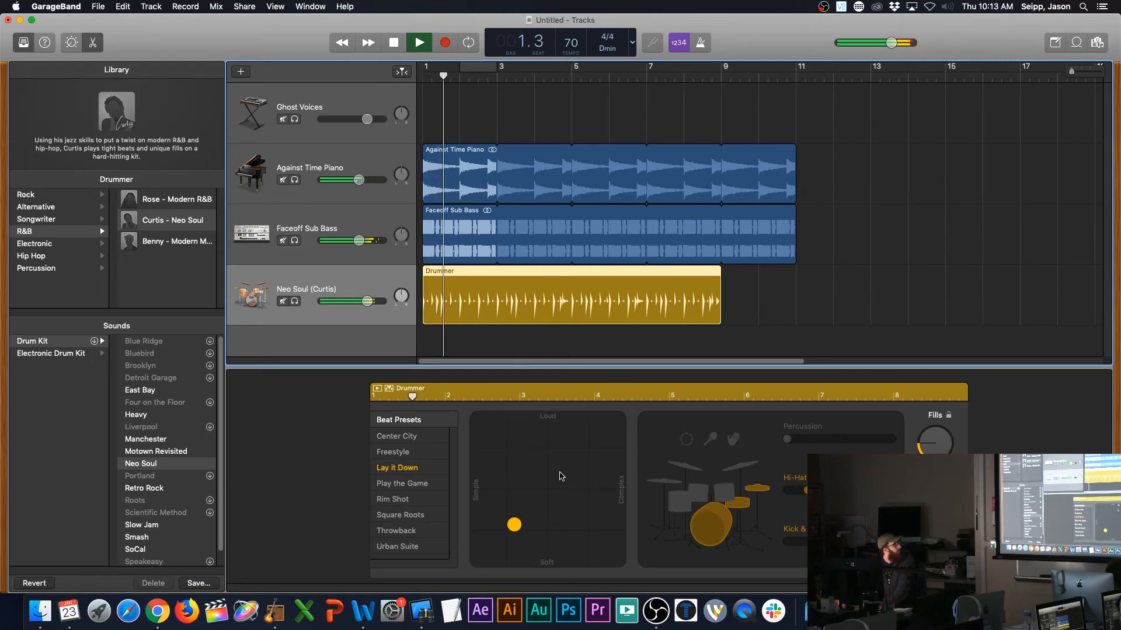
# Step: Move the performance puck towards loud and complex during playback, and stop in bar 4
pyautogui.click(516, 525)
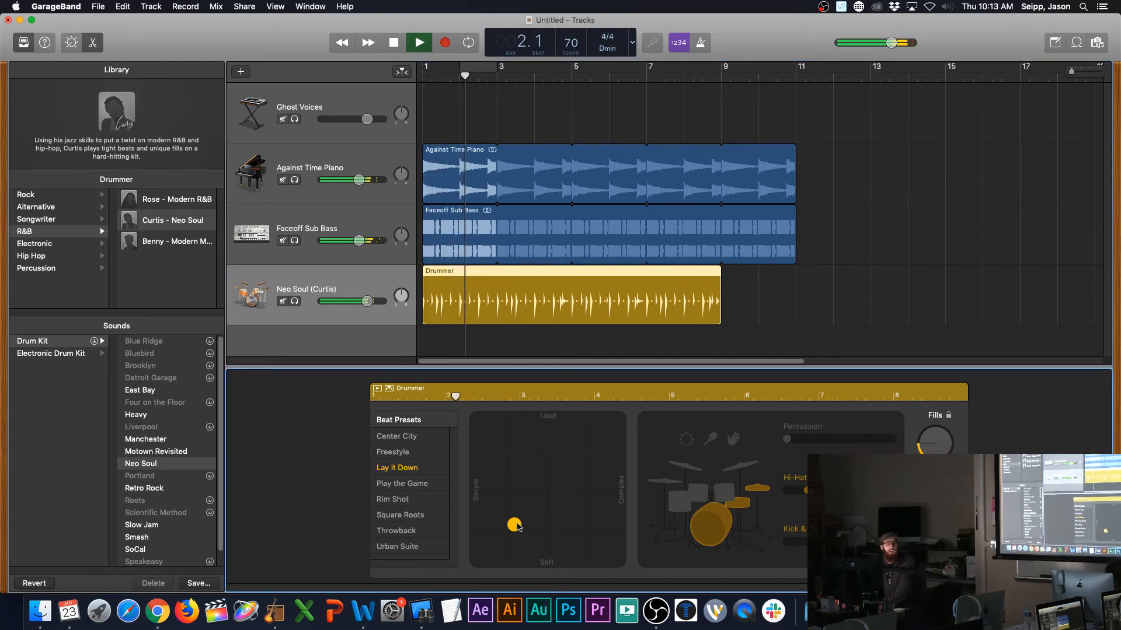
pyautogui.moveTo(518, 527); pyautogui.dragTo(594, 442)
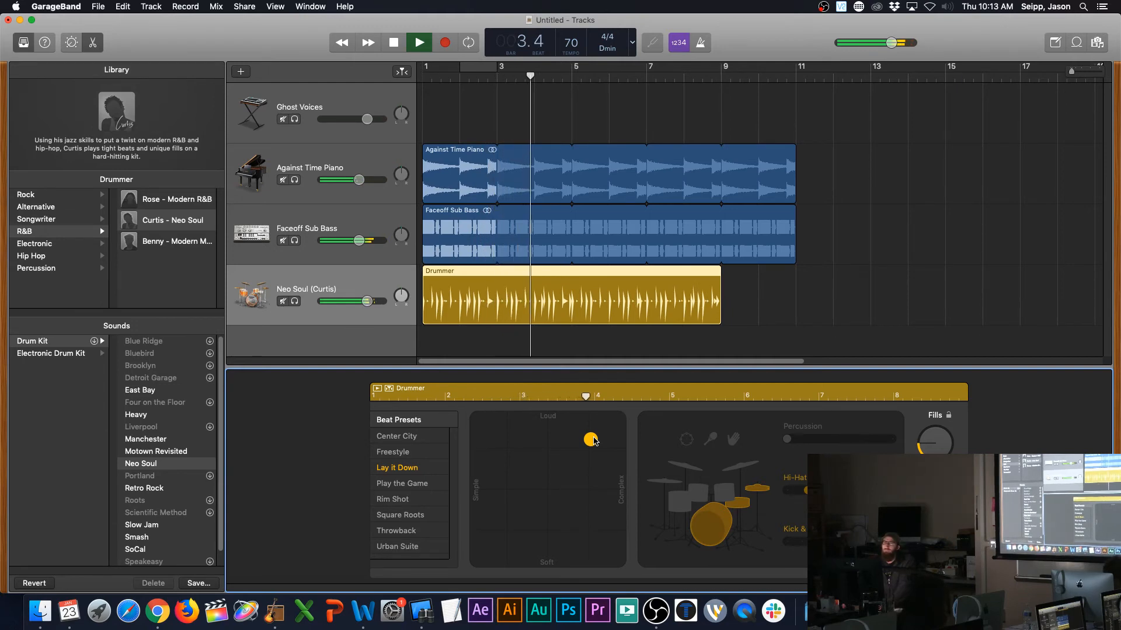
pyautogui.press('space')
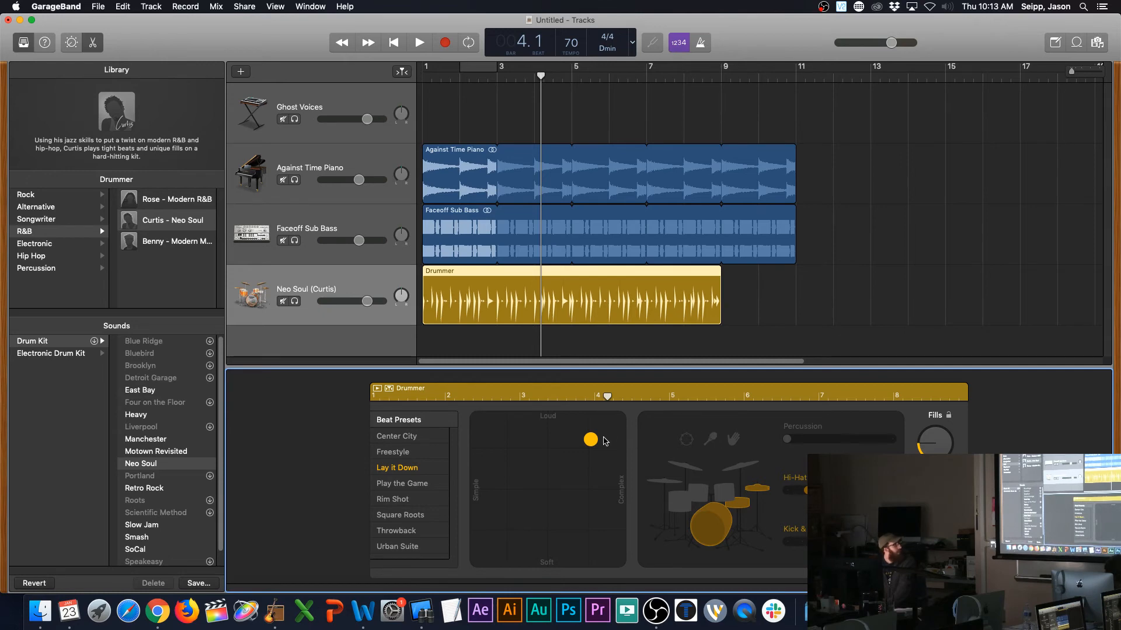
# Step: Add the shaker with Percussion at its maximum and set the performance puck moderately loud and complex
pyautogui.moveTo(591, 442); pyautogui.dragTo(559, 457)
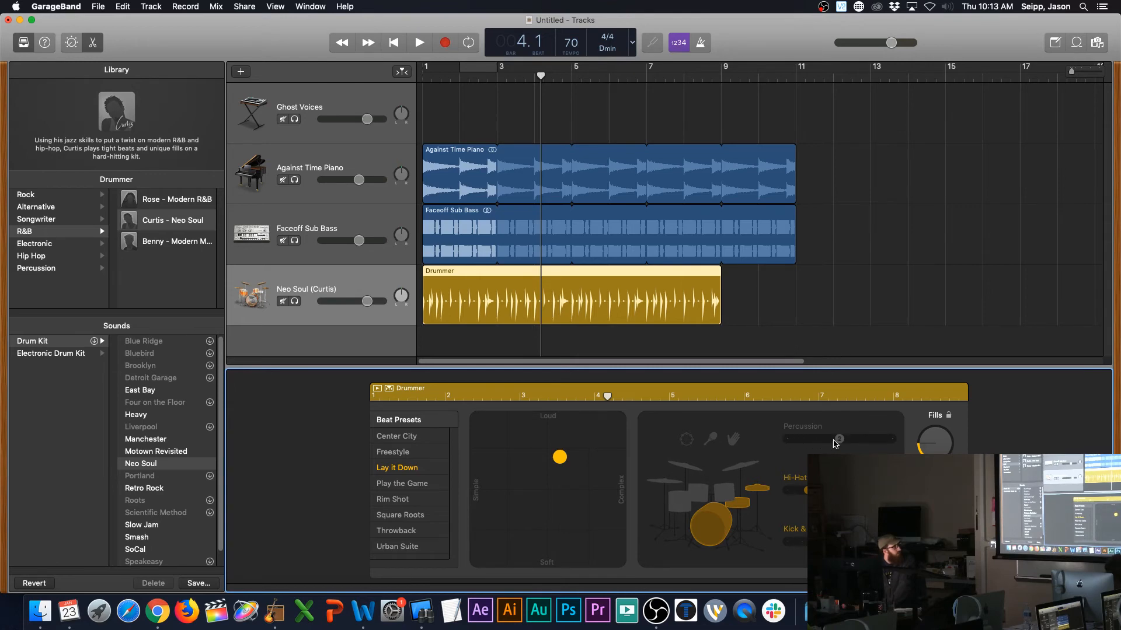
pyautogui.moveTo(883, 442); pyautogui.dragTo(839, 442)
pyautogui.click(714, 440)
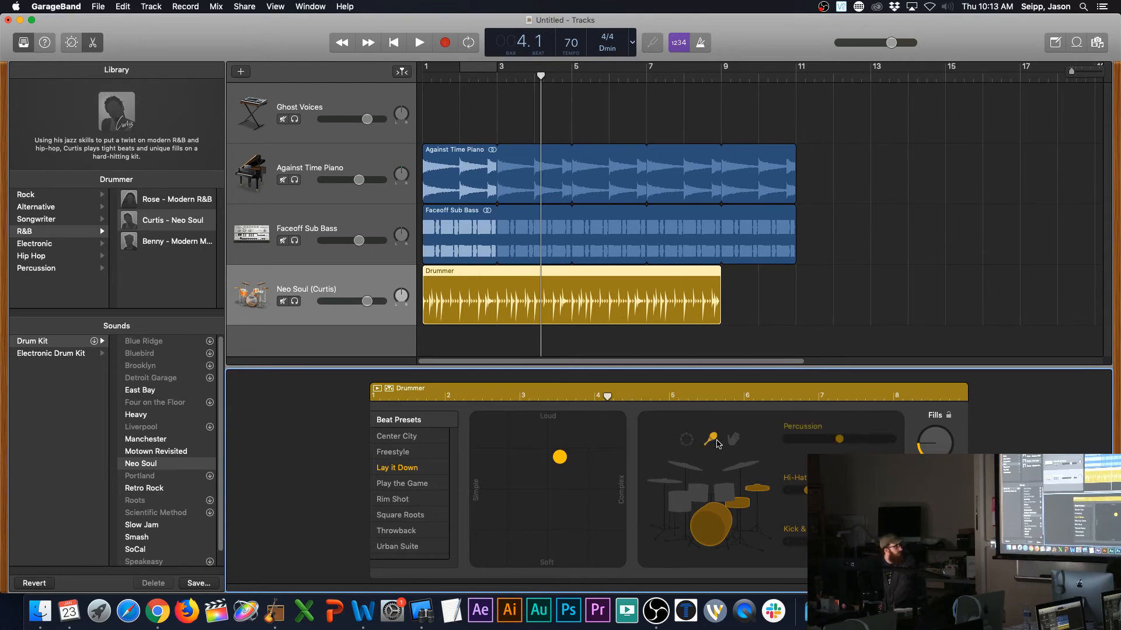
pyautogui.click(861, 440)
pyautogui.moveTo(576, 462); pyautogui.dragTo(578, 449)
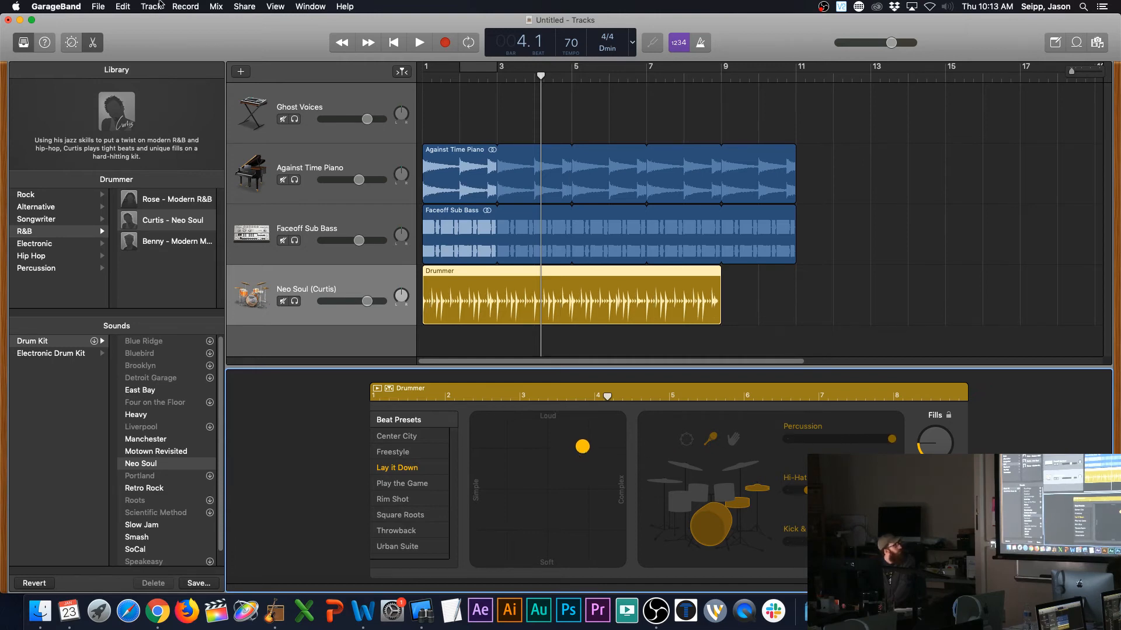
# Step: Return the playhead to bar 1 and play the song with the added percussion into bar 3
pyautogui.click(310, 73)
pyautogui.press('Return')
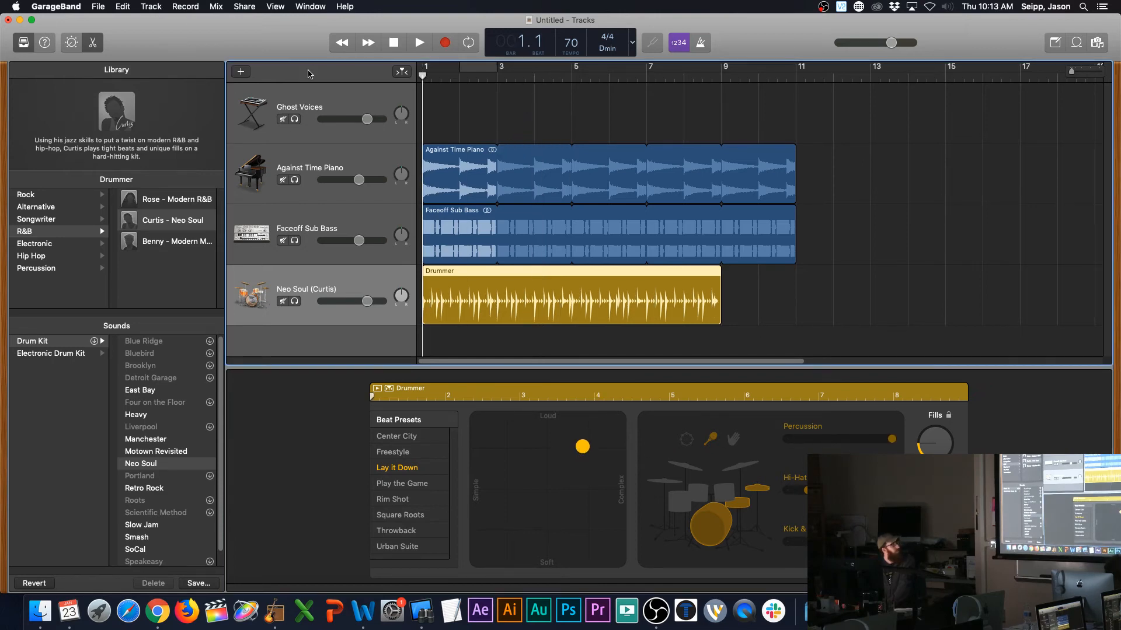
pyautogui.press('space')
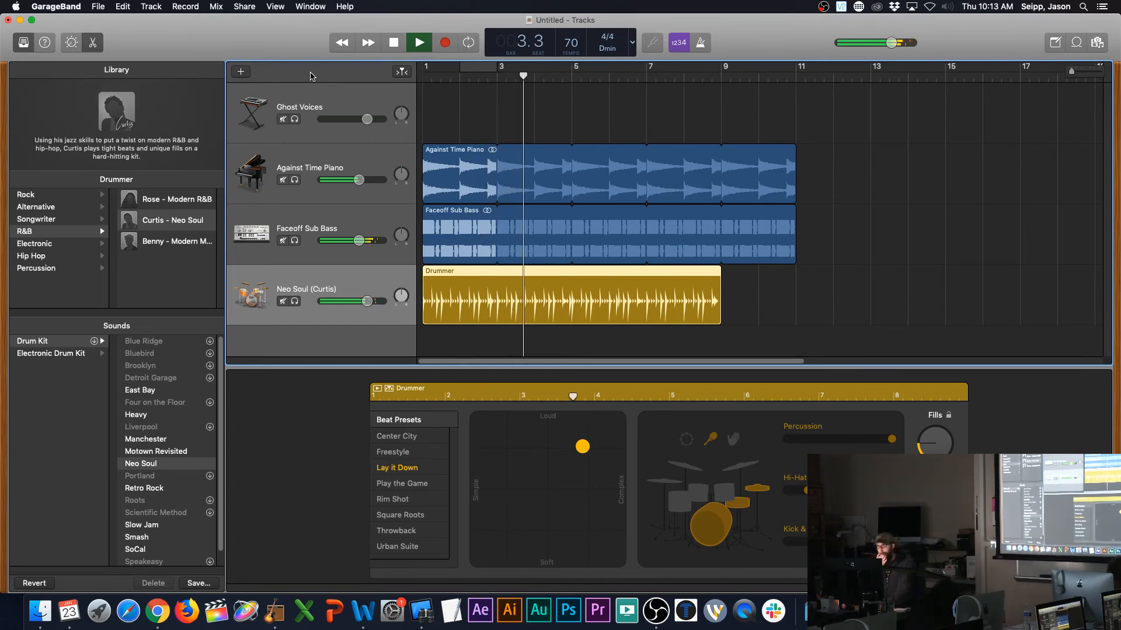
pyautogui.press('space')
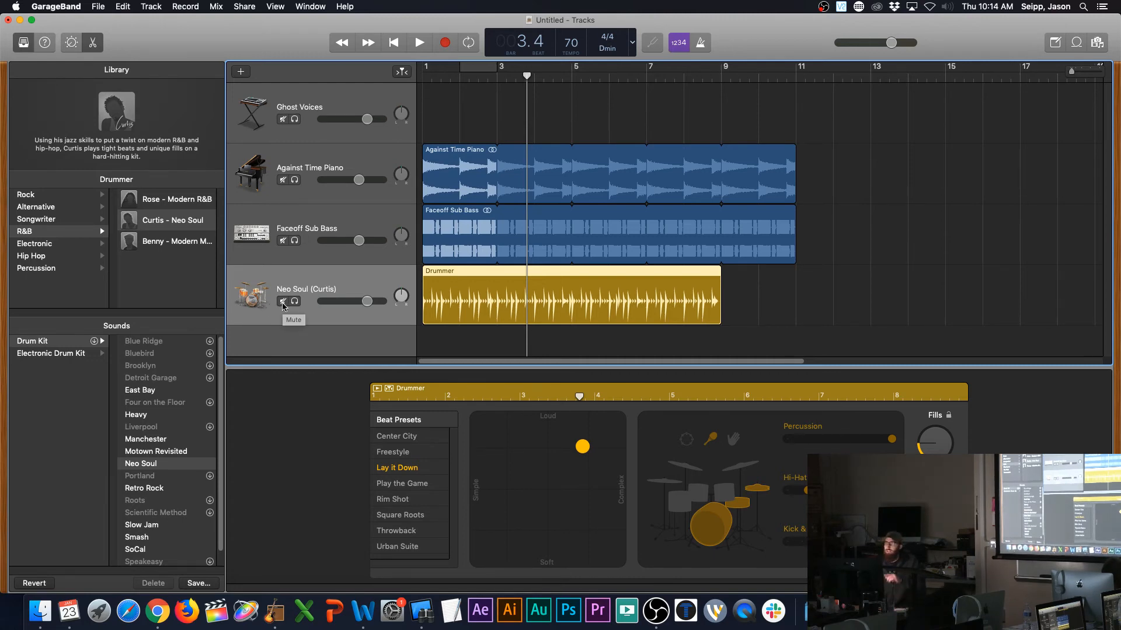
# Step: Mute the Neo Soul drummer track and play the piano and bass from bar 1 into bar 2
pyautogui.click(282, 301)
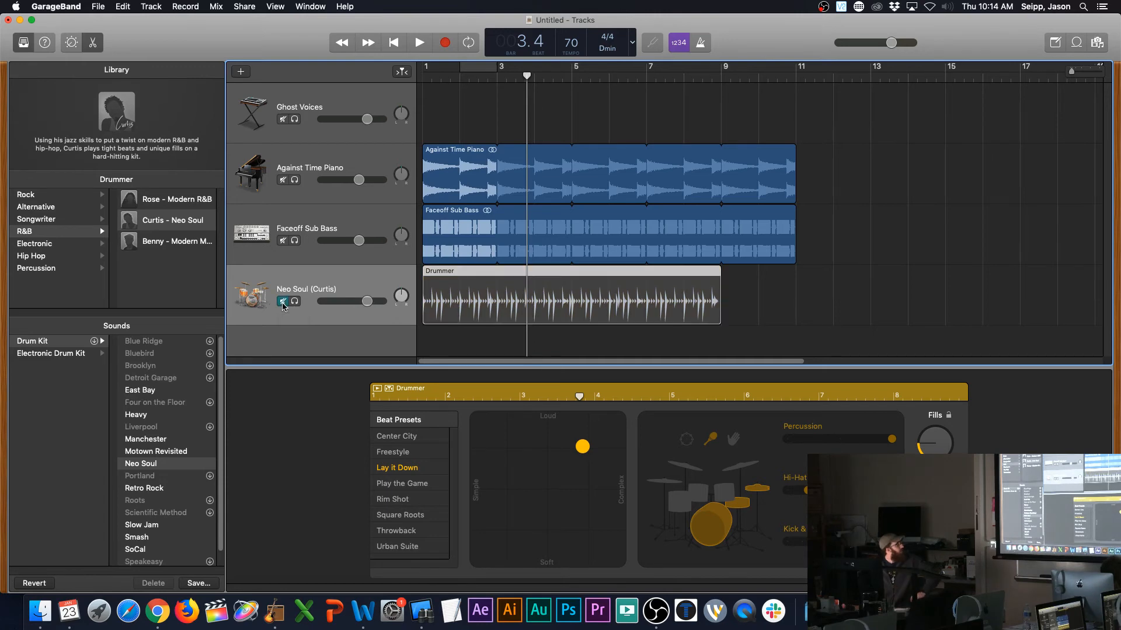
pyautogui.moveTo(528, 76); pyautogui.dragTo(369, 73)
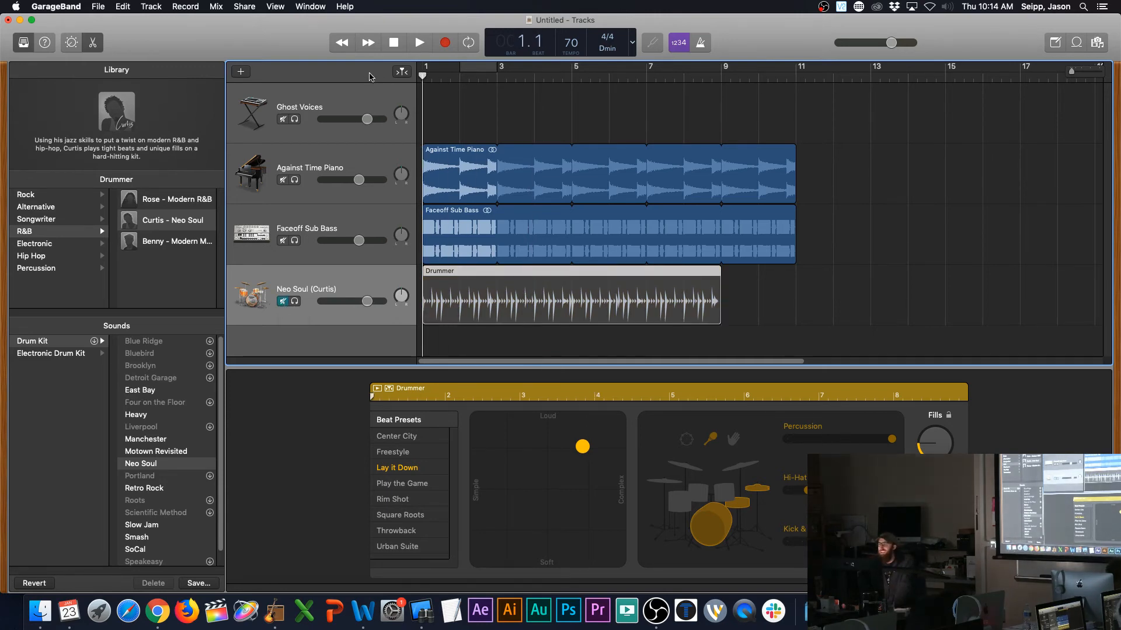
pyautogui.press('space')
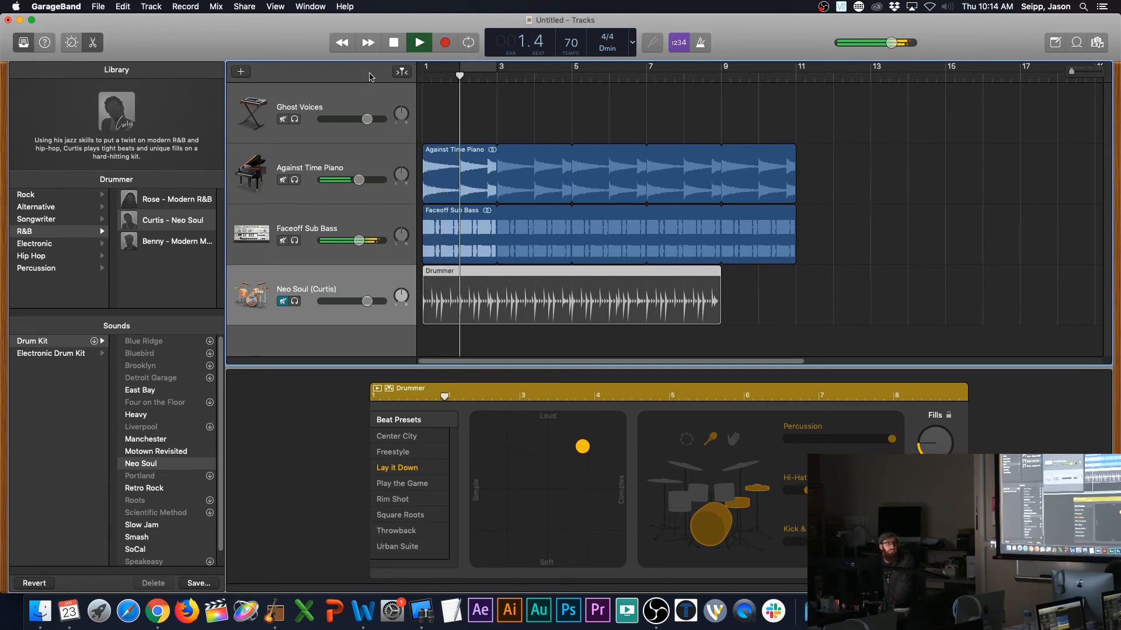
pyautogui.press('space')
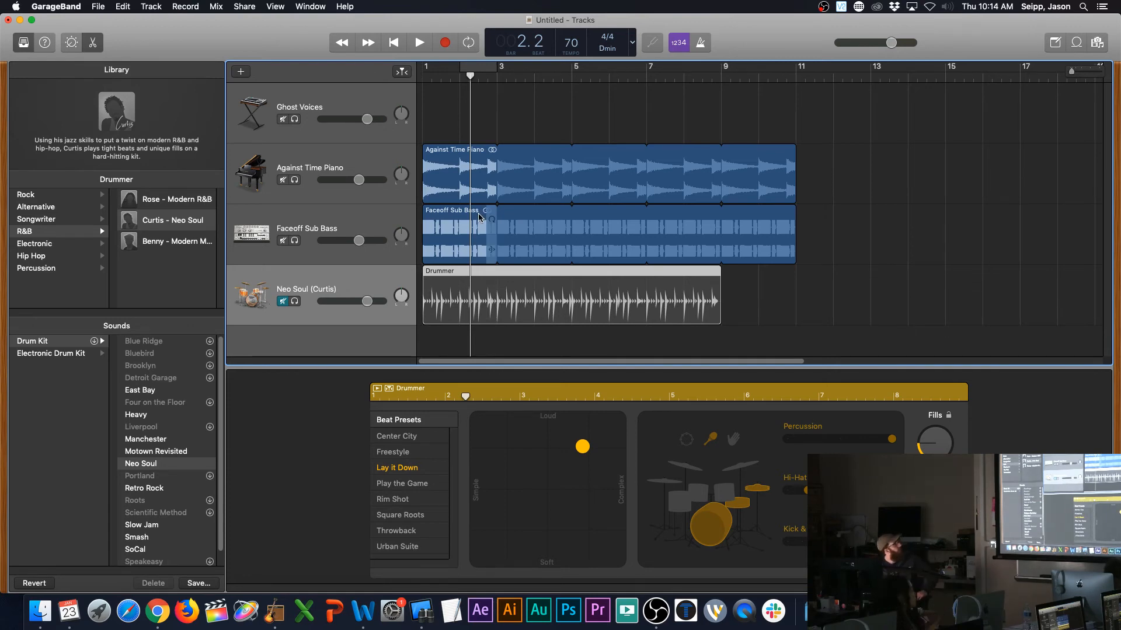
# Step: Move the Faceoff Sub Bass region to start at bar 3 and shorten its loop to end at bar 11
pyautogui.moveTo(439, 225); pyautogui.dragTo(513, 223)
pyautogui.moveTo(868, 248); pyautogui.dragTo(795, 257)
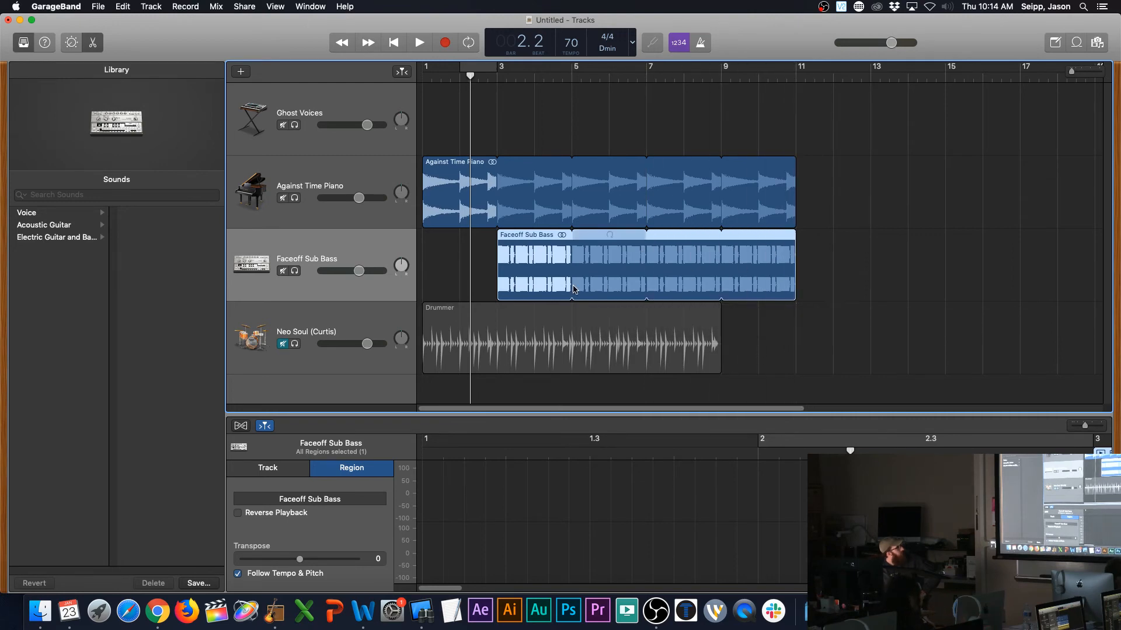
# Step: Move the Drummer region to start at bar 3 and unmute its track
pyautogui.moveTo(435, 323); pyautogui.dragTo(501, 320)
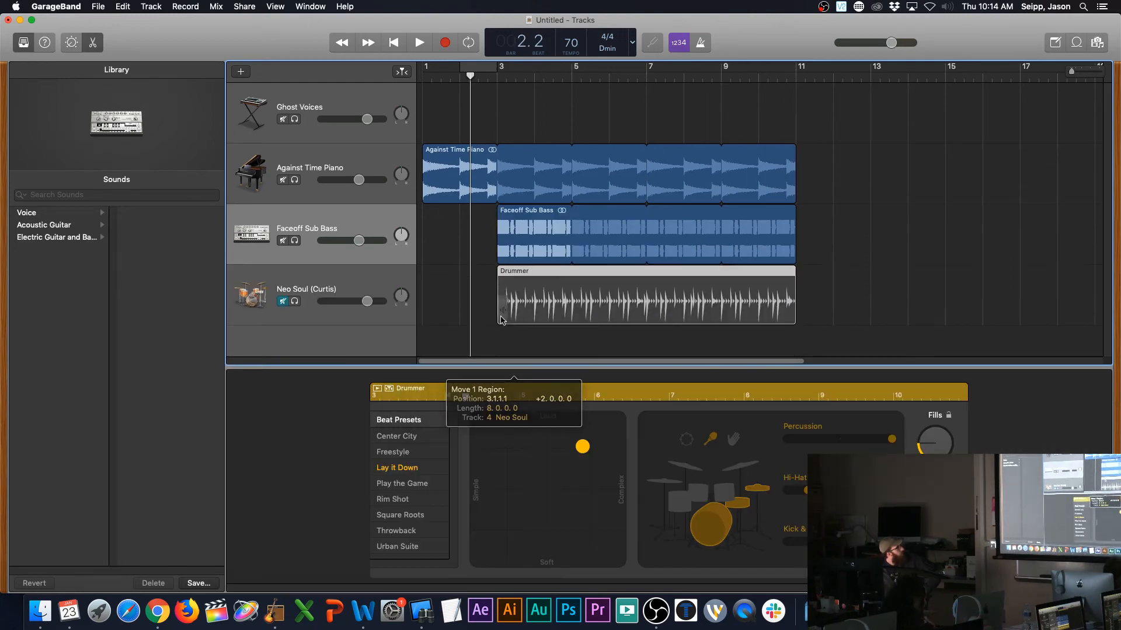
pyautogui.click(352, 272)
pyautogui.click(317, 307)
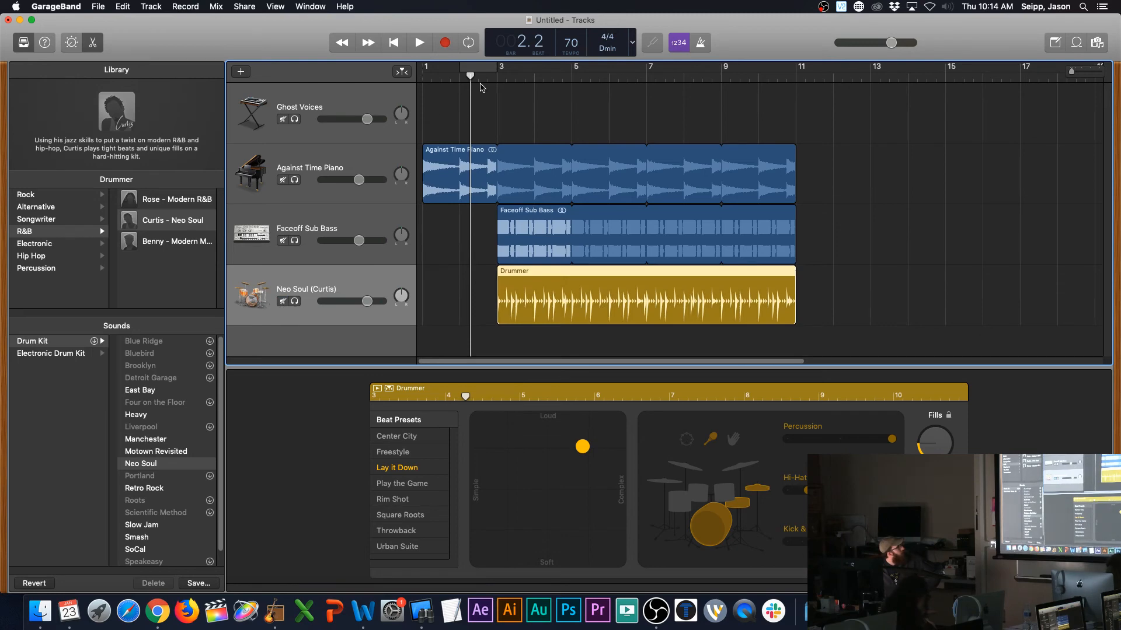
# Step: Play the new arrangement from bar 1 into bar 4, through the bass and drum entry
pyautogui.press('Return')
pyautogui.press('space')
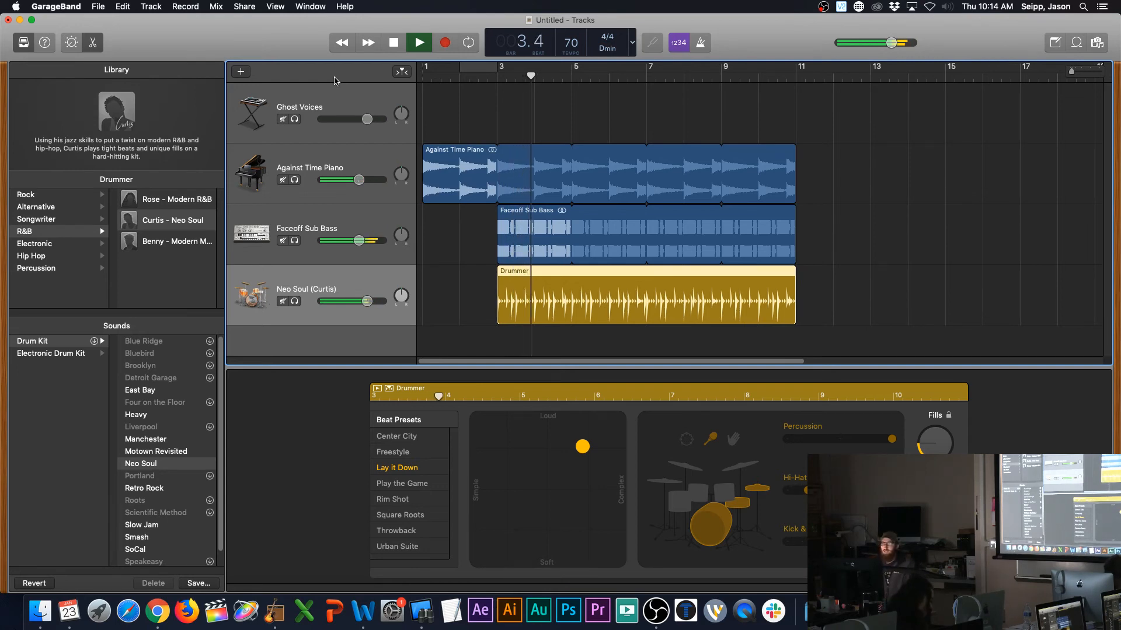
pyautogui.press('space')
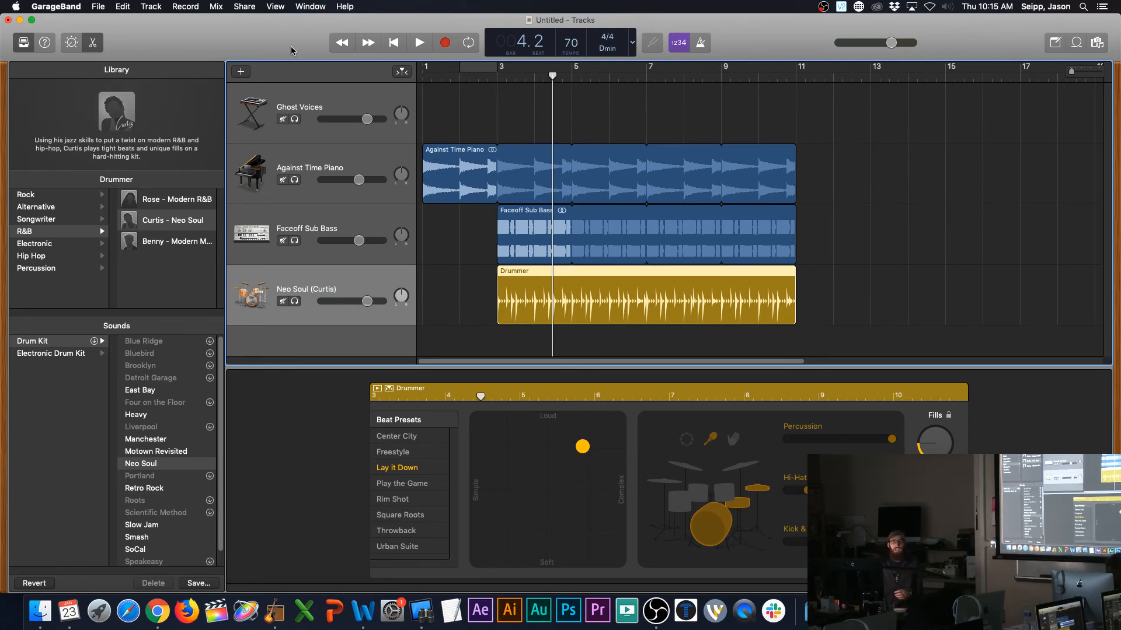
# Step: Start exporting the song to disk as an MP3 with Highest Quality (256 kBit/s)
pyautogui.click(238, 7)
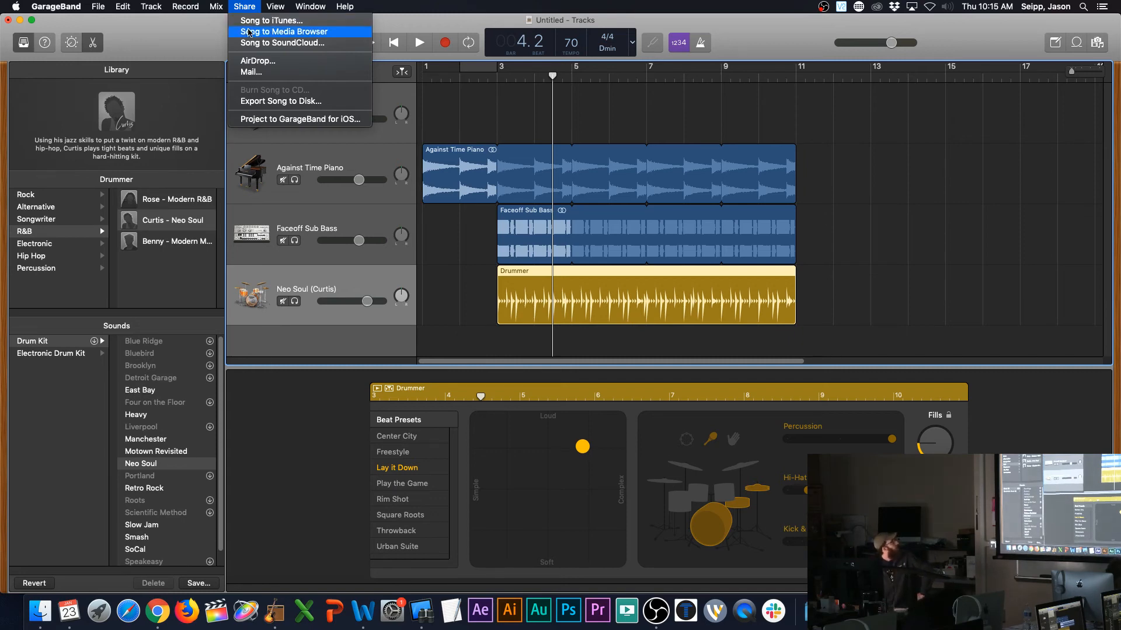
pyautogui.click(254, 102)
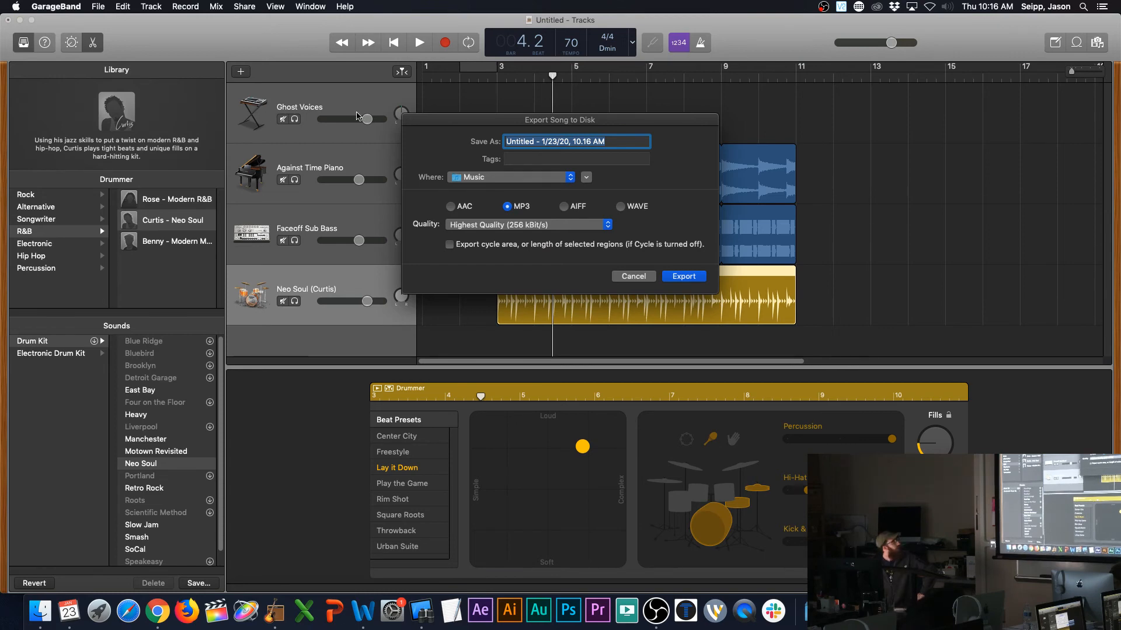
pyautogui.moveTo(588, 180); pyautogui.dragTo(595, 178)
pyautogui.click(593, 175)
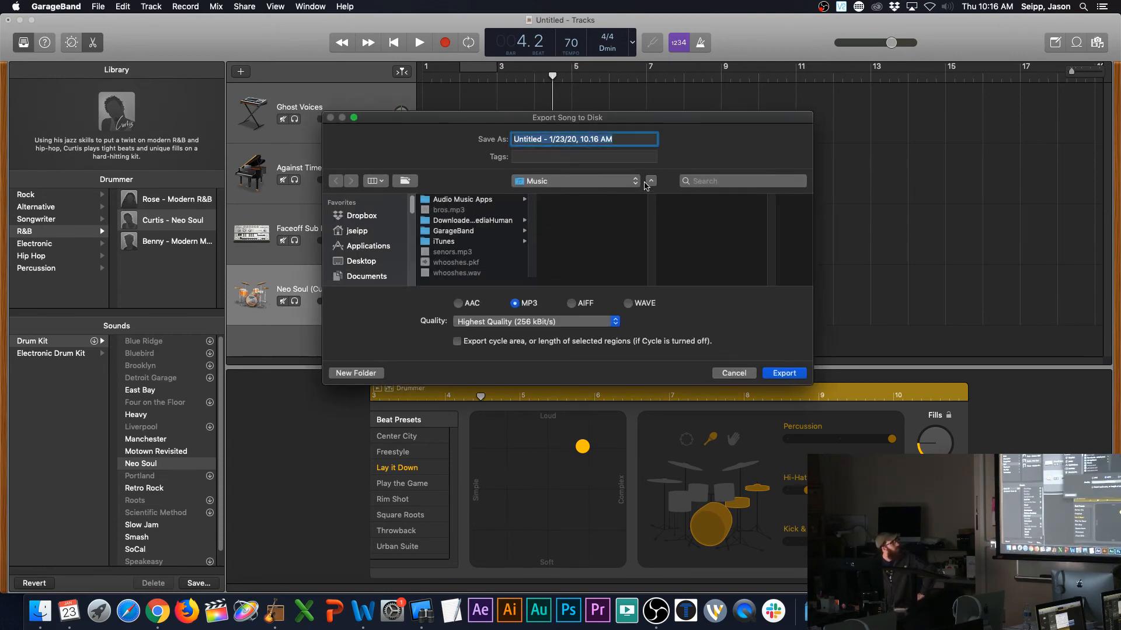
pyautogui.click(650, 178)
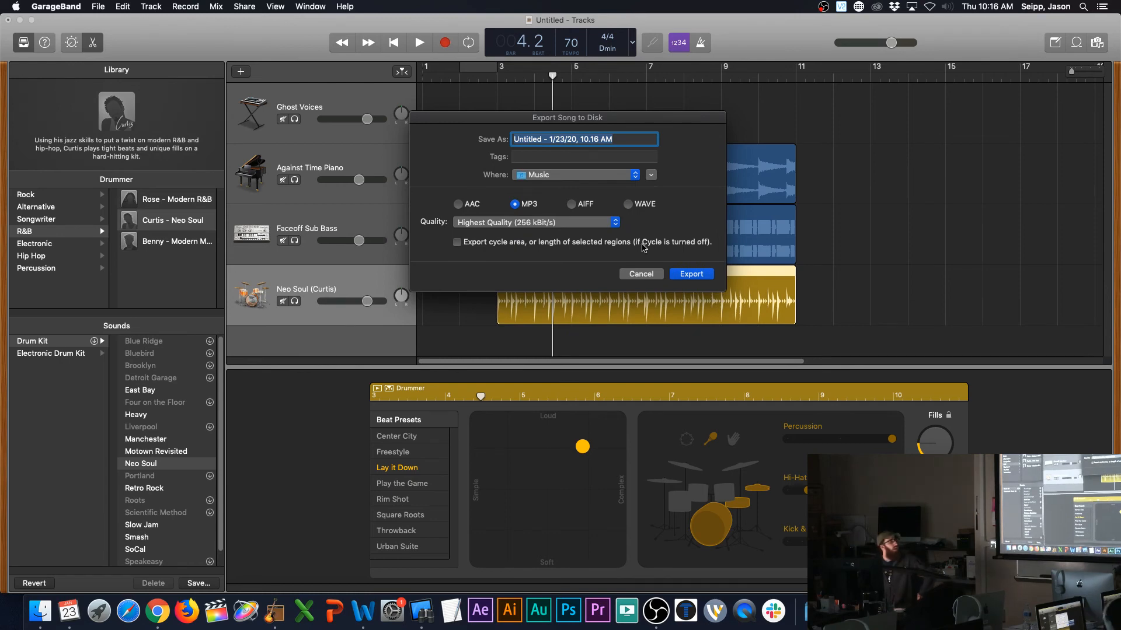
pyautogui.click(506, 223)
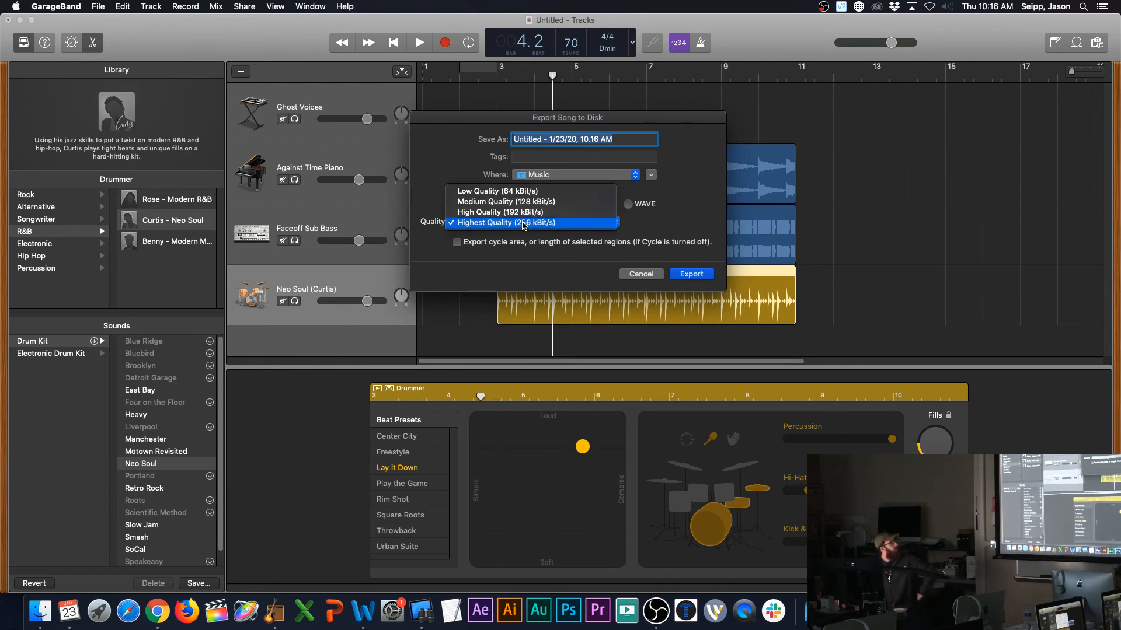
pyautogui.click(503, 223)
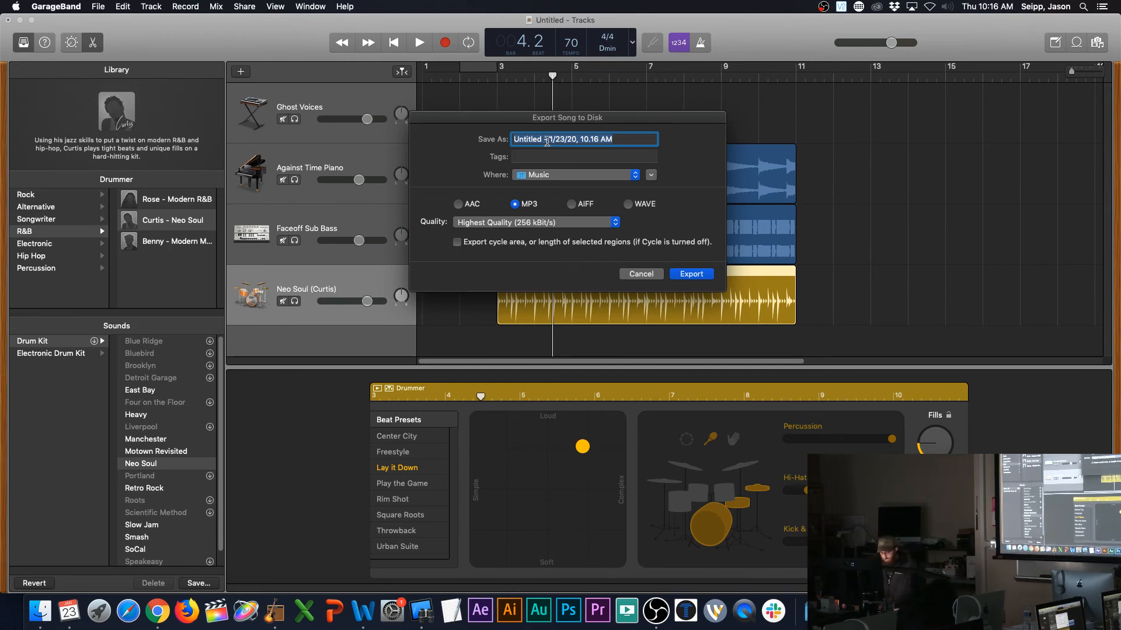
# Step: Name the export file demo, choose the Desktop as its destination, and export the song
pyautogui.write('demo')
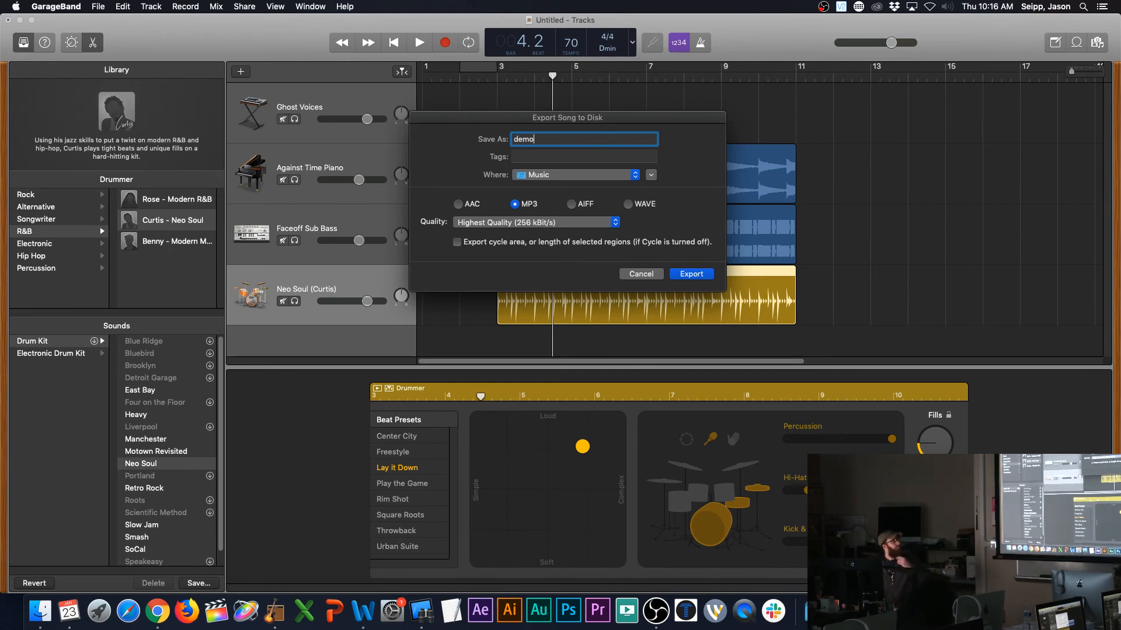
pyautogui.click(636, 177)
pyautogui.click(634, 180)
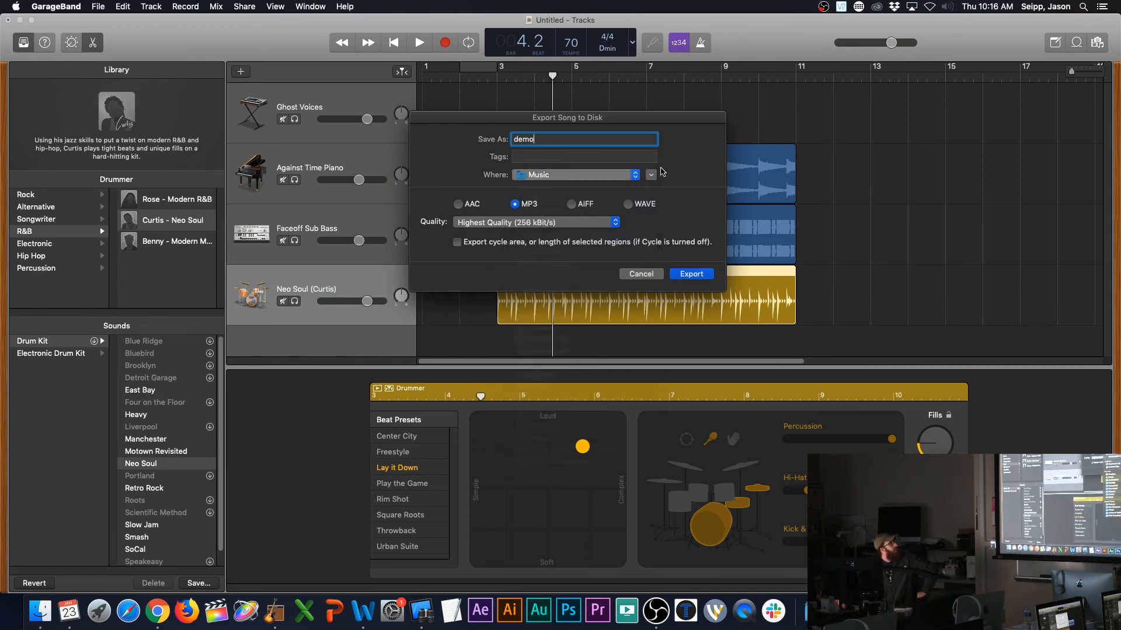
pyautogui.click(630, 178)
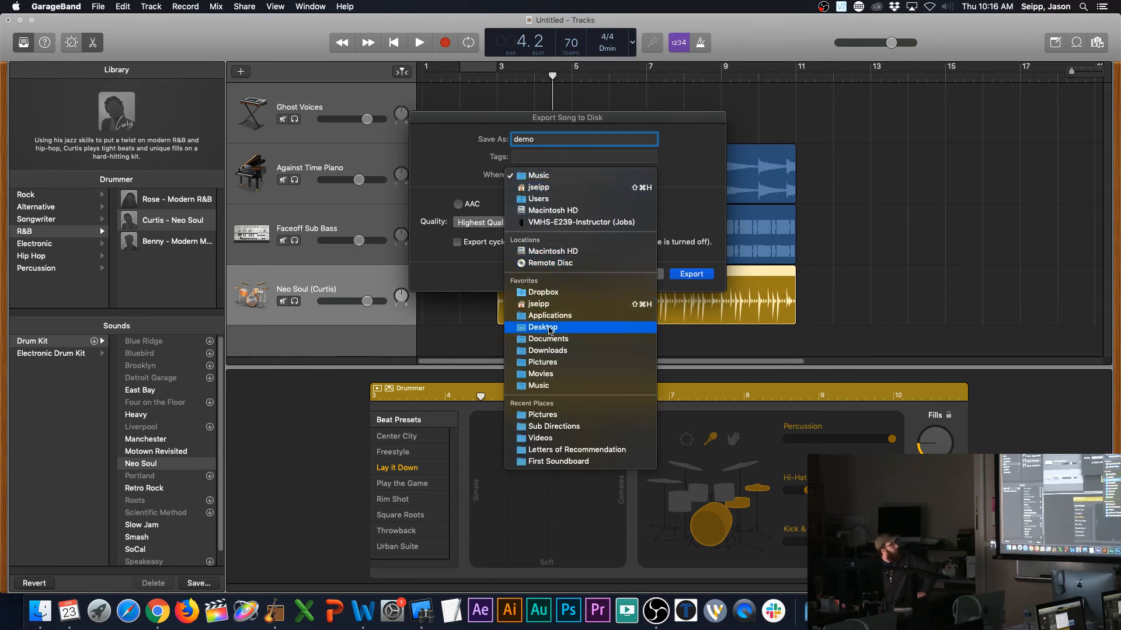
pyautogui.click(548, 328)
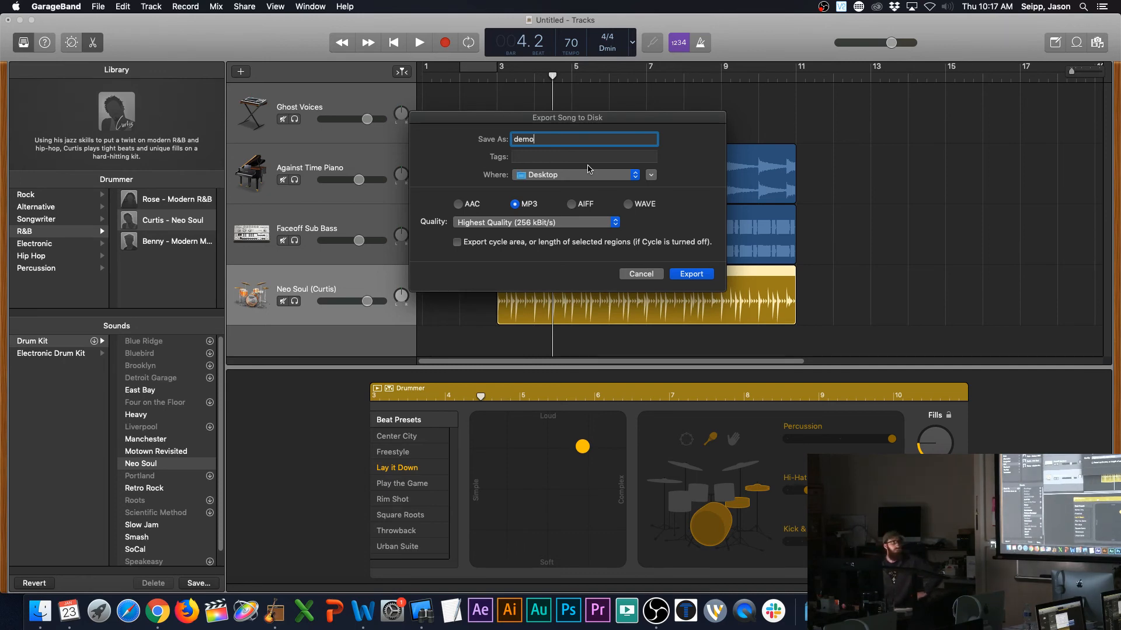
pyautogui.click(691, 279)
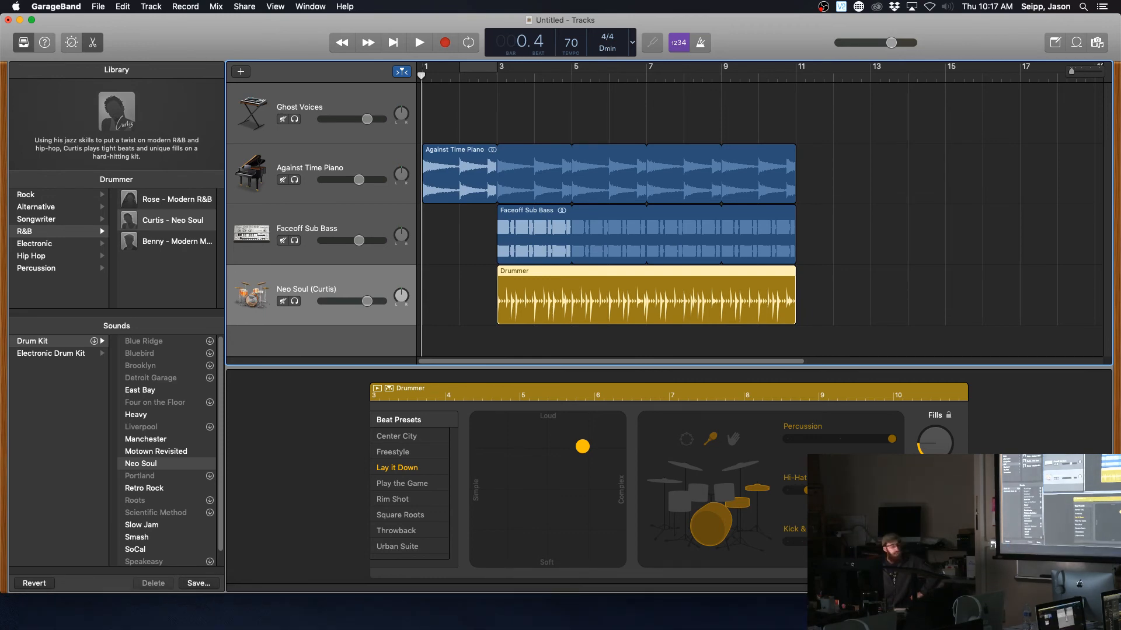
# Step: Switch to Final Cut Pro and play the existing project timeline from the start for about six seconds
pyautogui.moveTo(713, 629)
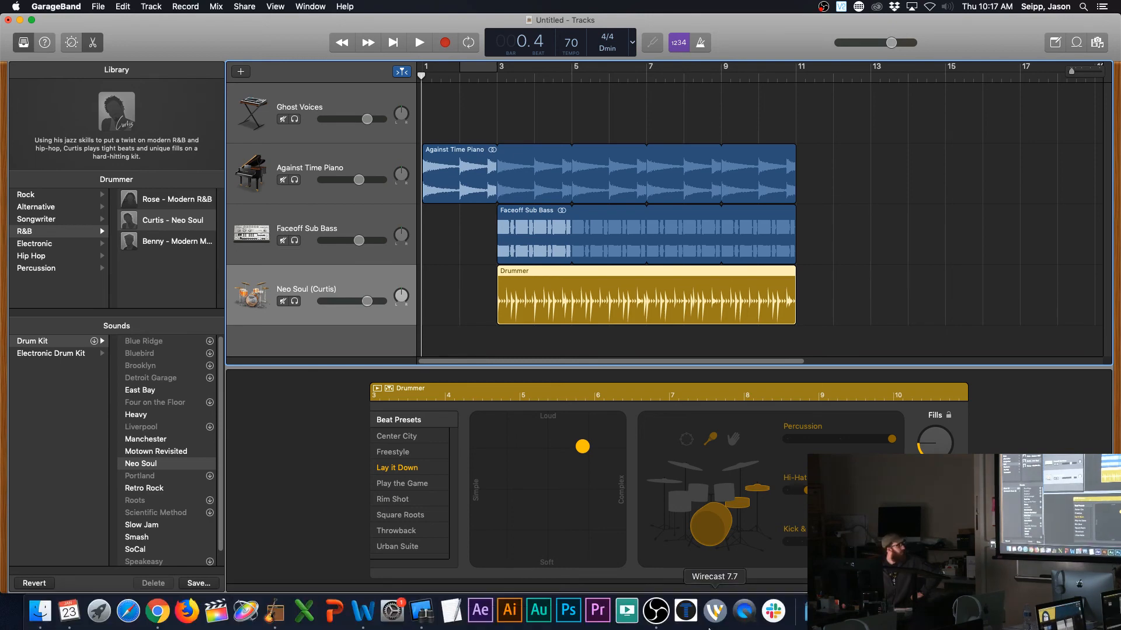
pyautogui.click(217, 613)
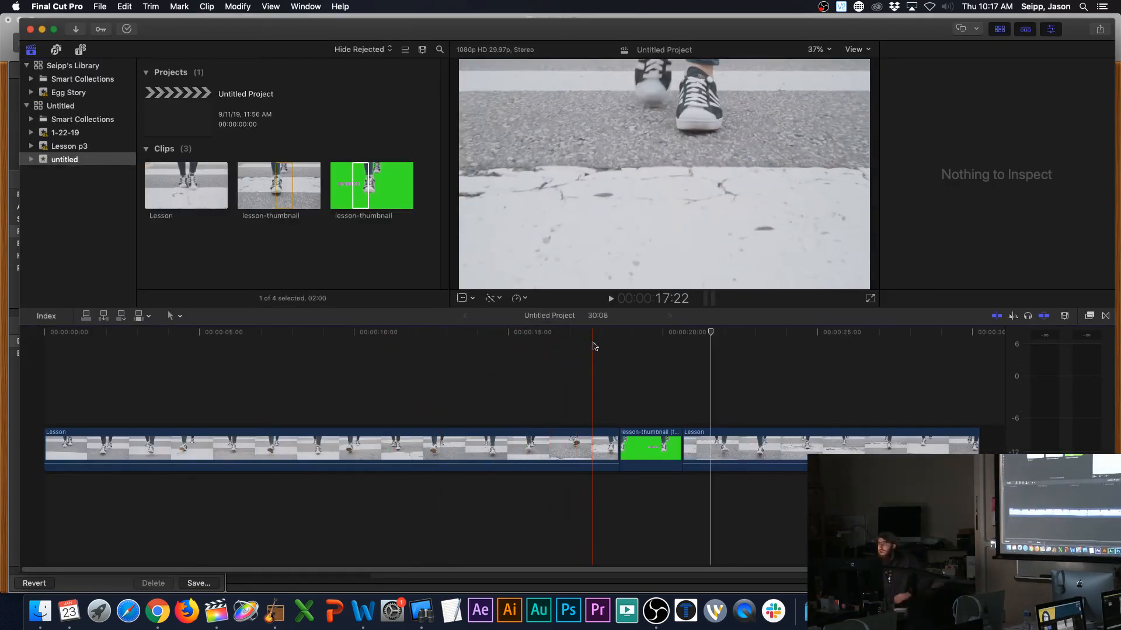
pyautogui.press('space')
pyautogui.press('super+4')
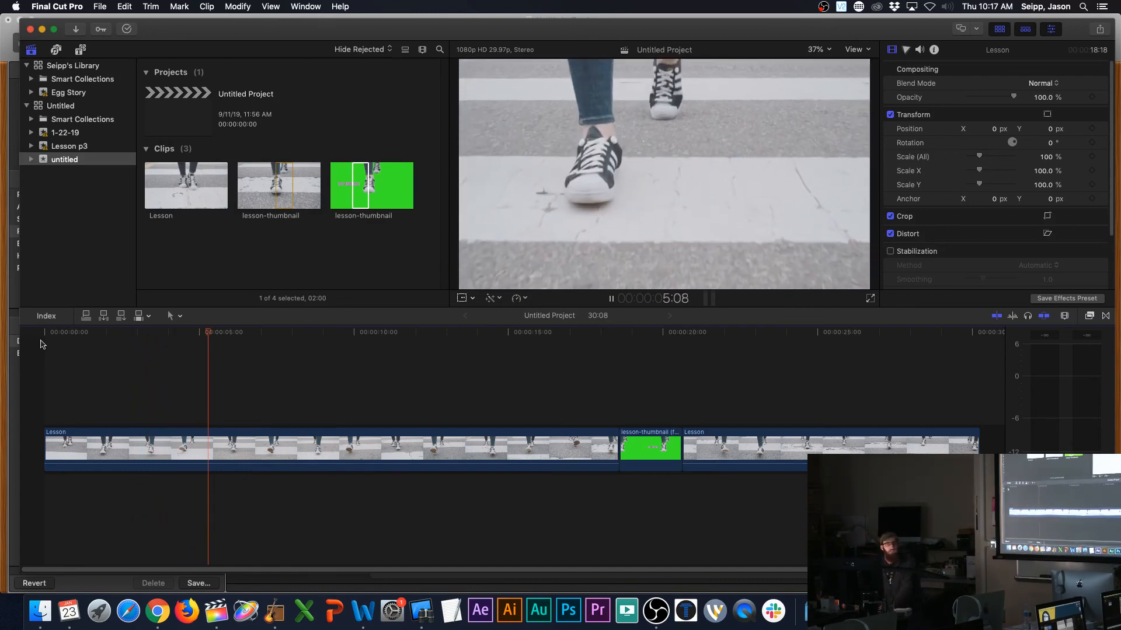
pyautogui.press('space')
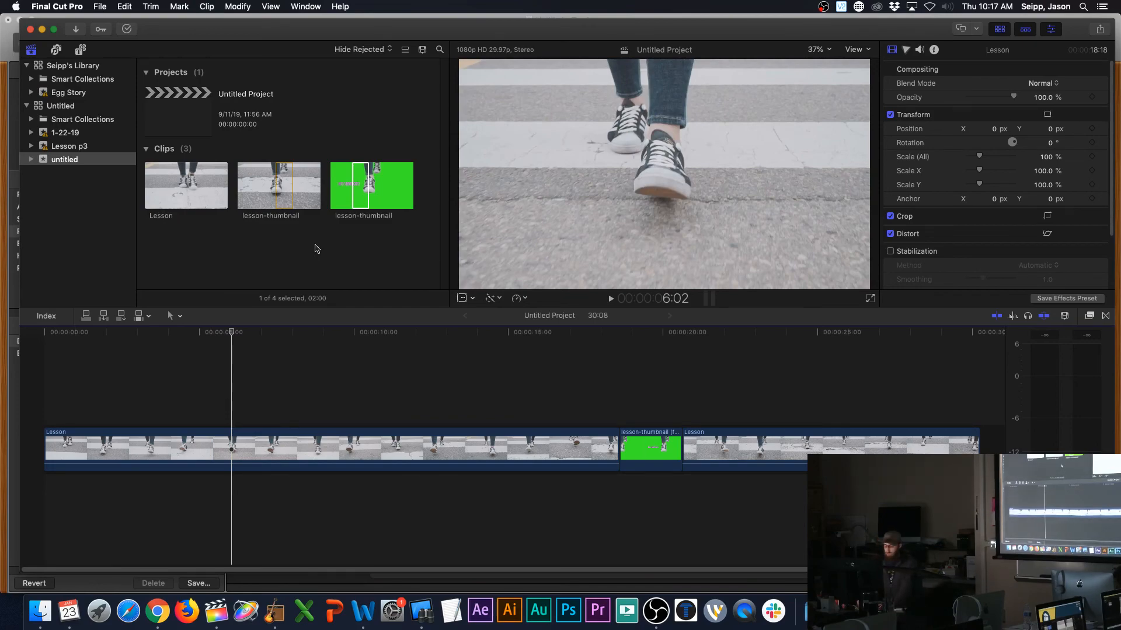
# Step: Import demo.mp3 from the Desktop into the untitled event and place it below the first Lesson clip at the timeline start
pyautogui.press('super+i')
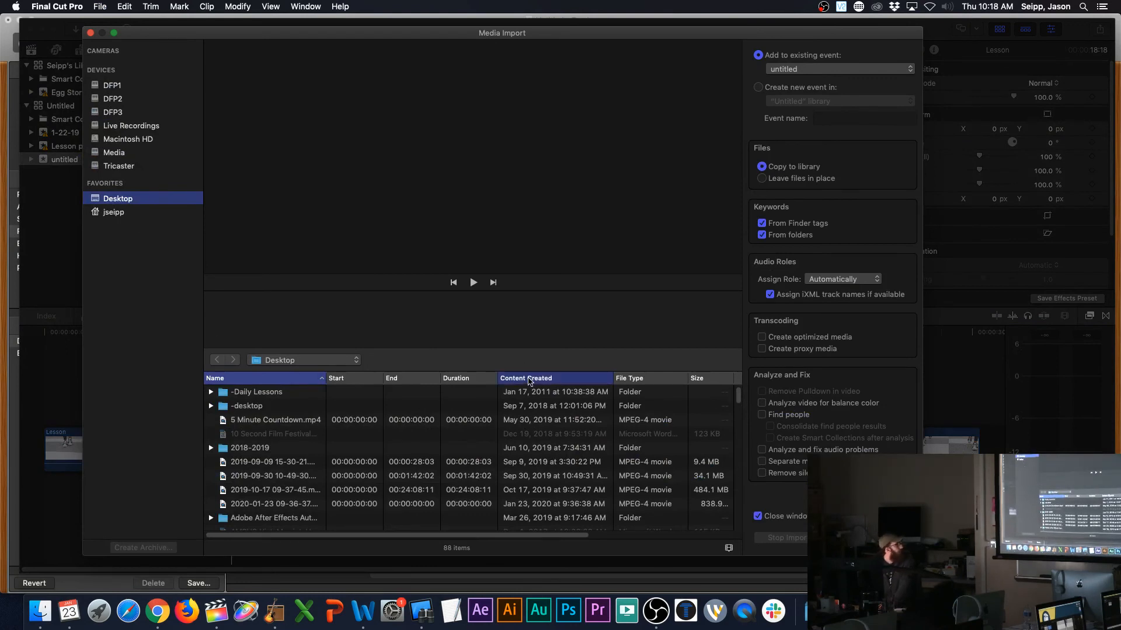
pyautogui.click(525, 378)
pyautogui.click(262, 394)
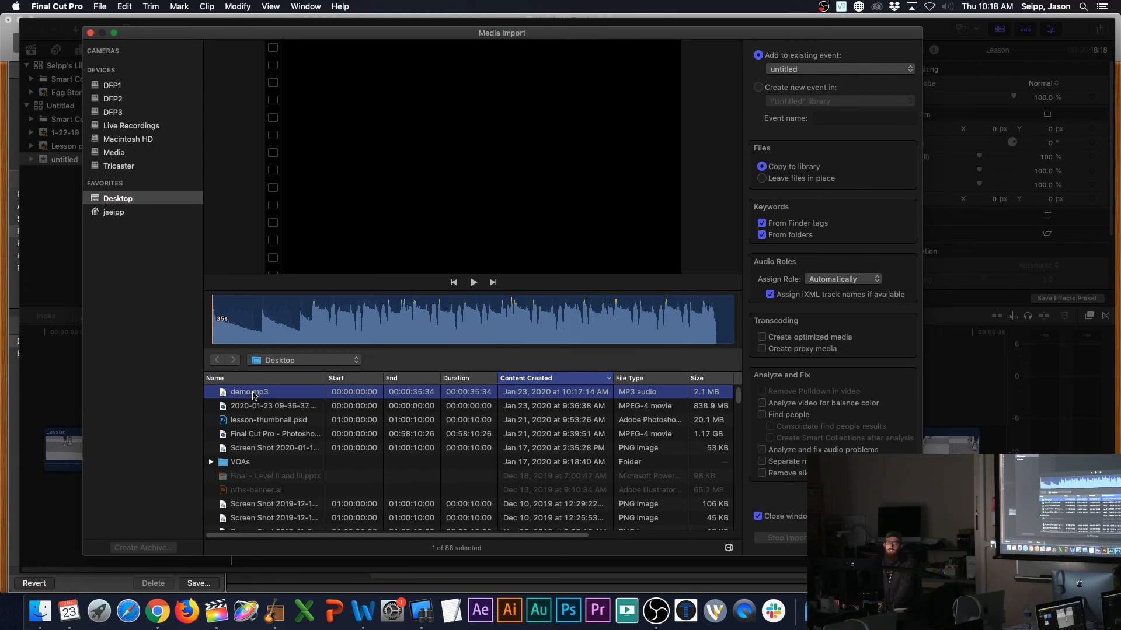
pyautogui.press('Return')
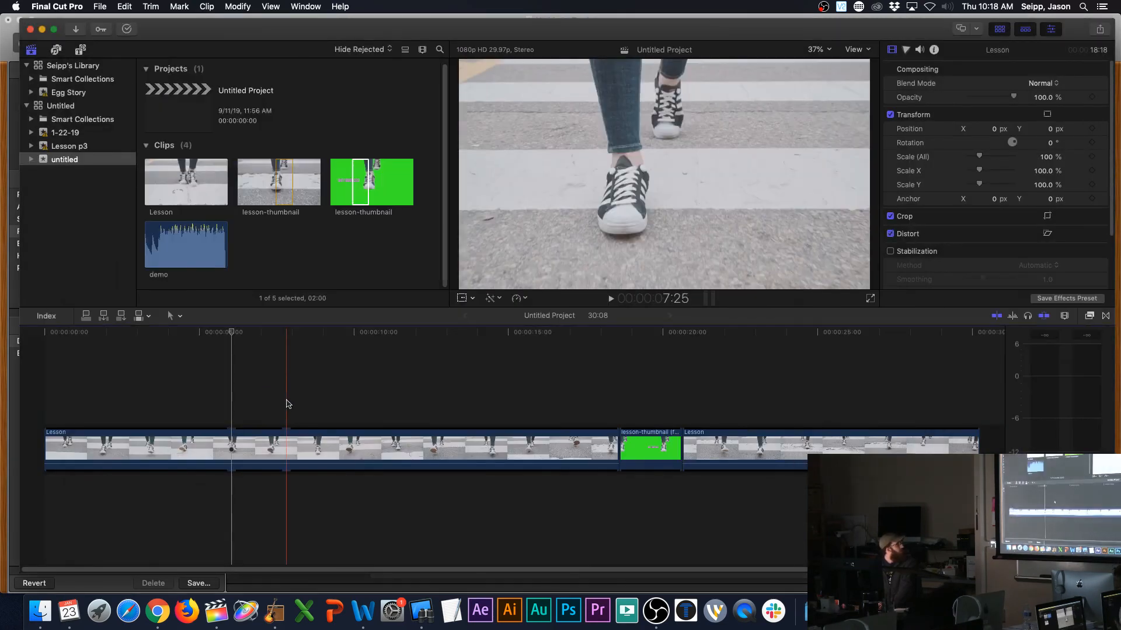
pyautogui.moveTo(178, 244); pyautogui.dragTo(70, 493)
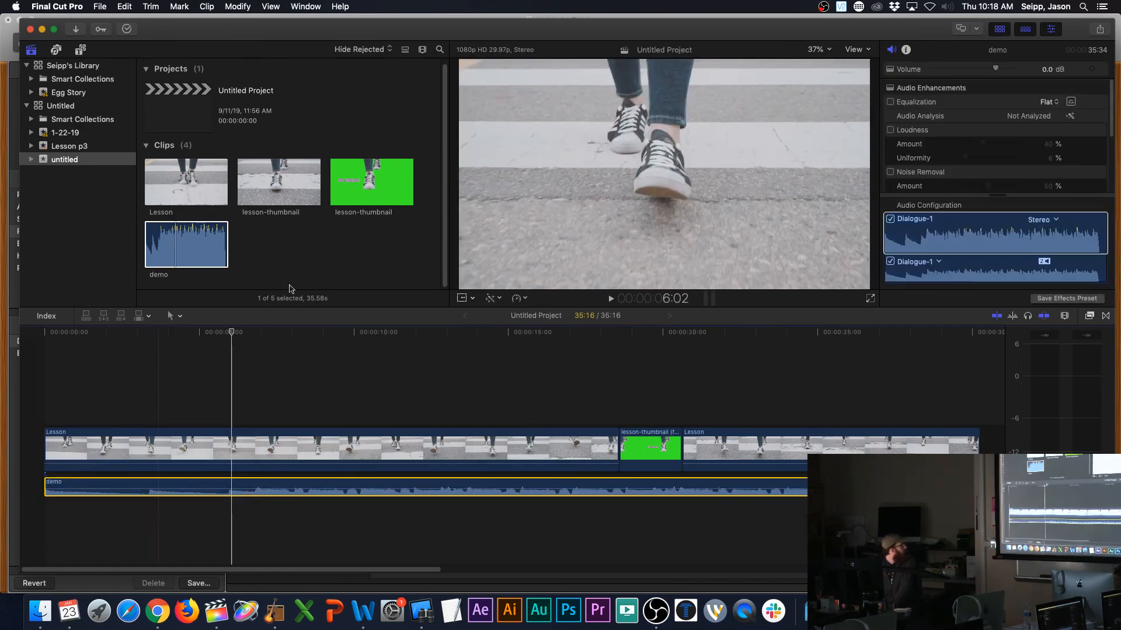
# Step: Play the timeline with the demo music from the start past the green thumbnail clip, and return the playhead to that clip's beginning
pyautogui.moveTo(228, 332); pyautogui.dragTo(43, 332)
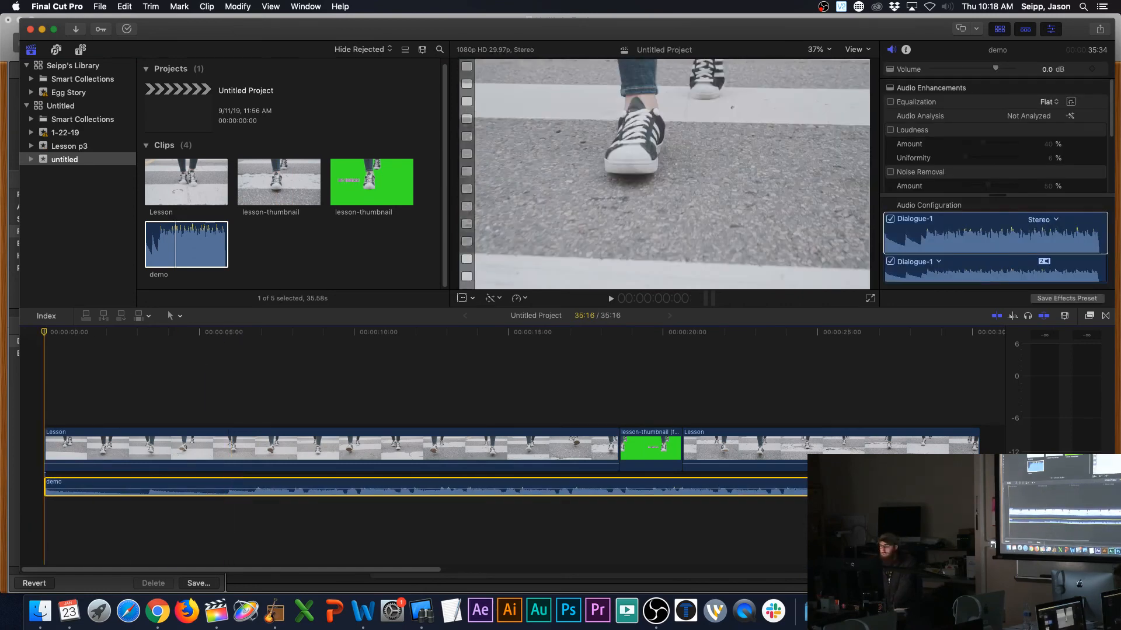
pyautogui.press('space')
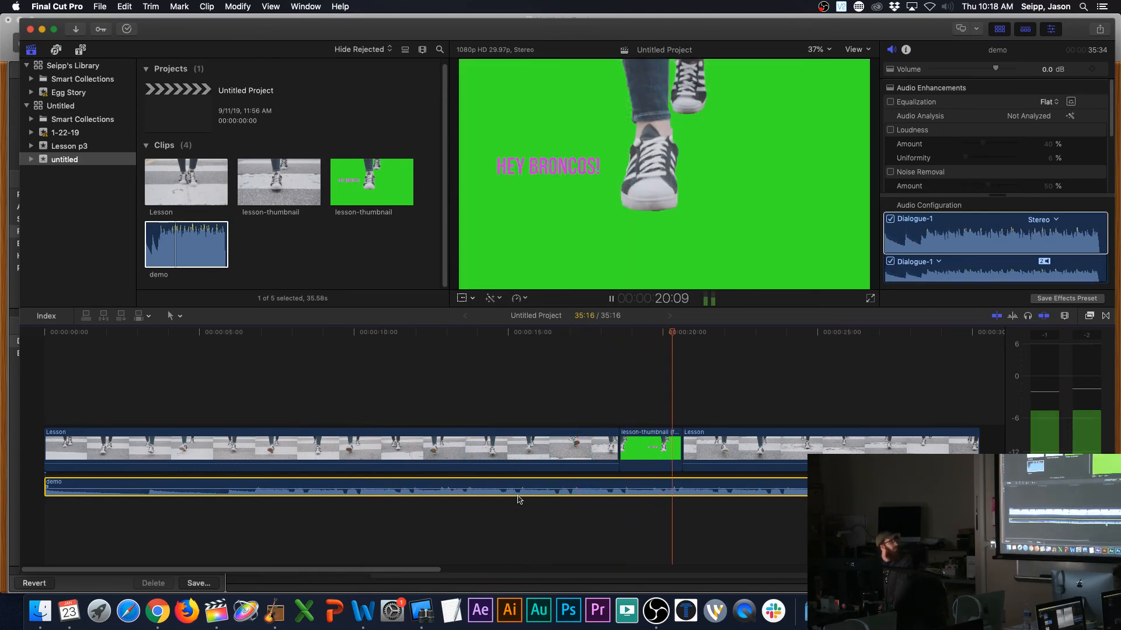
pyautogui.press('space')
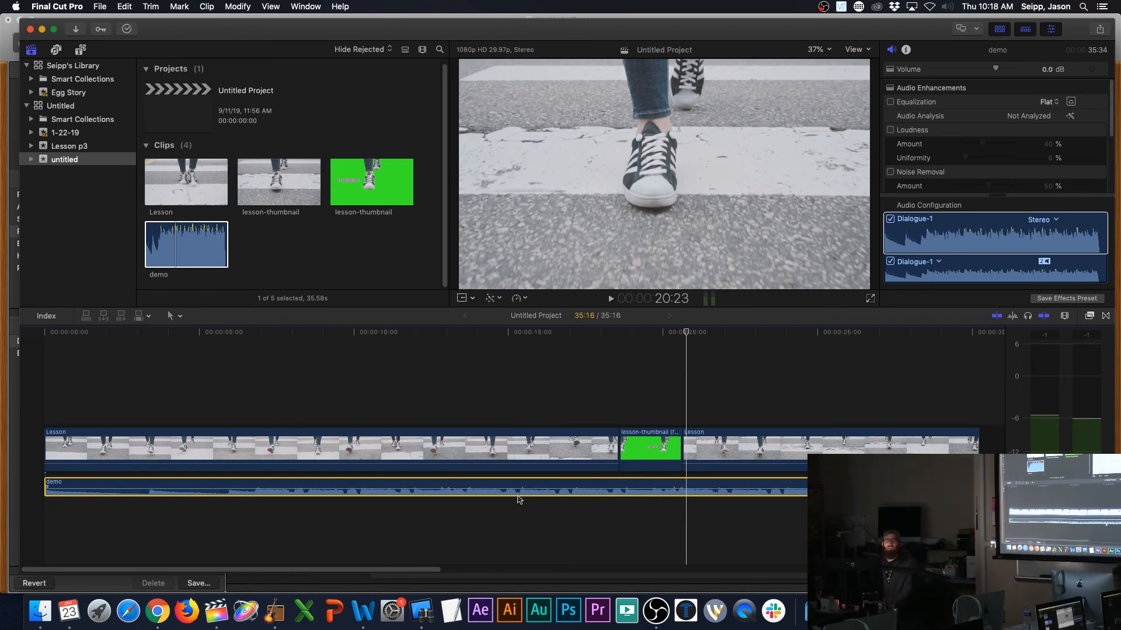
pyautogui.moveTo(682, 334); pyautogui.dragTo(622, 345)
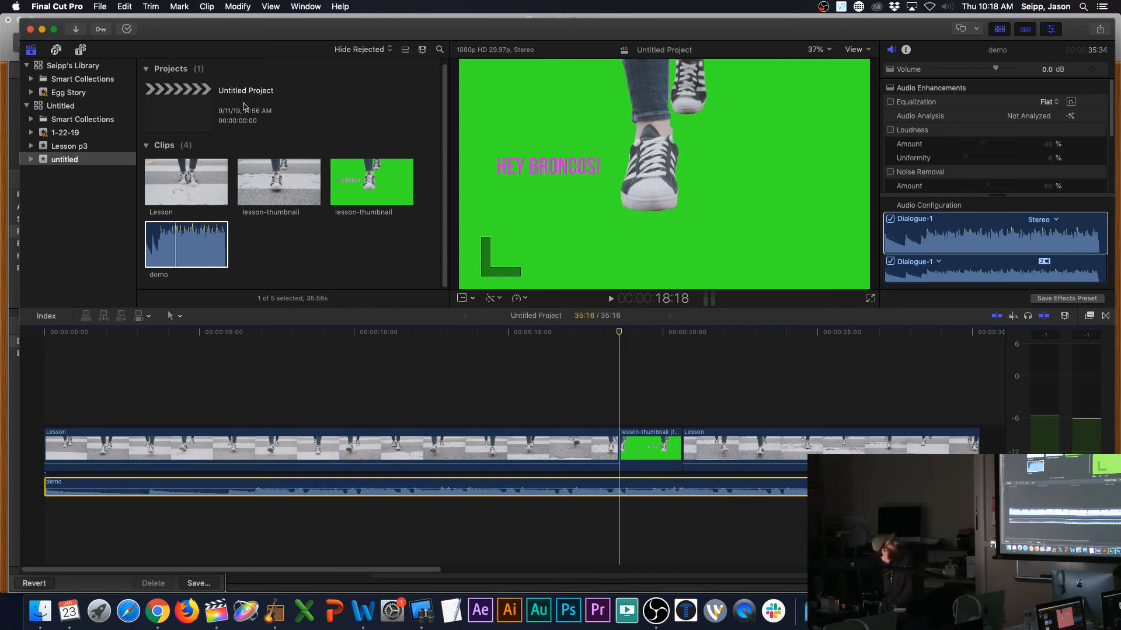
# Step: Minimise Final Cut Pro to return to GarageBand, move the playhead to bar 2 beat 4, and open the Against Time Piano region's editor
pyautogui.click(42, 29)
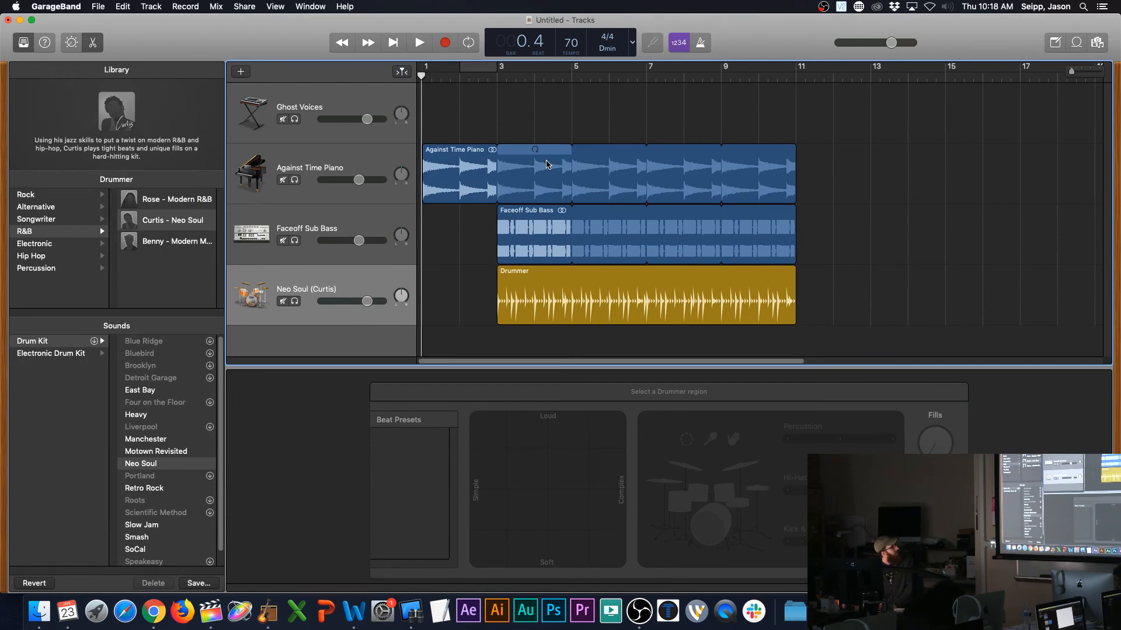
pyautogui.moveTo(422, 76)
pyautogui.mouseDown()
pyautogui.moveTo(483, 78)
pyautogui.moveTo(422, 87)
pyautogui.mouseUp()
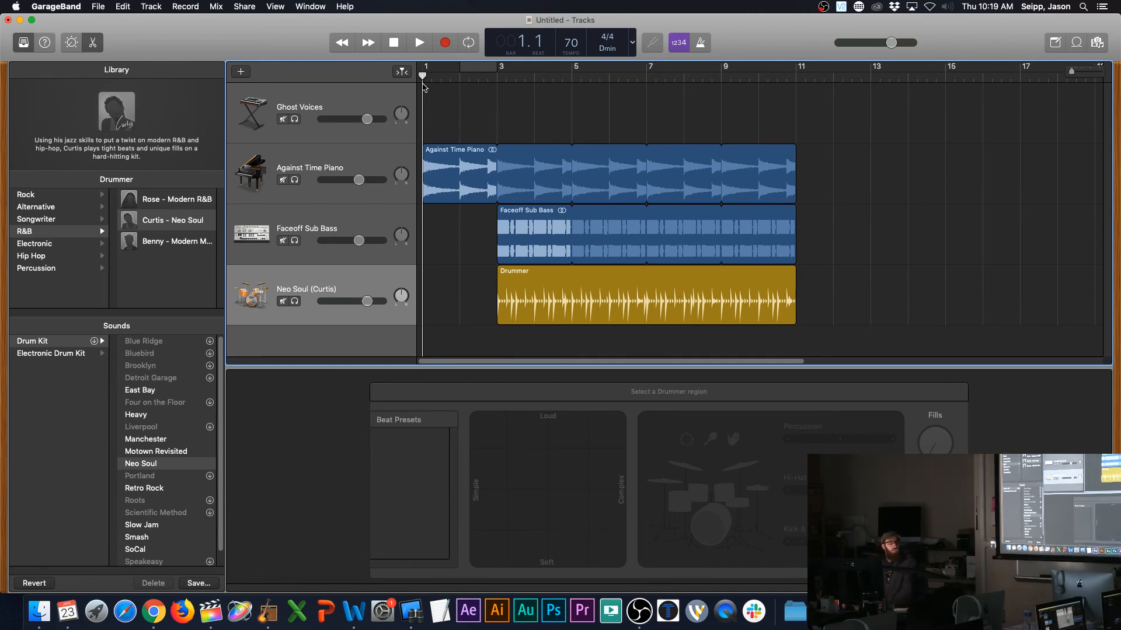
pyautogui.moveTo(424, 86); pyautogui.dragTo(488, 101)
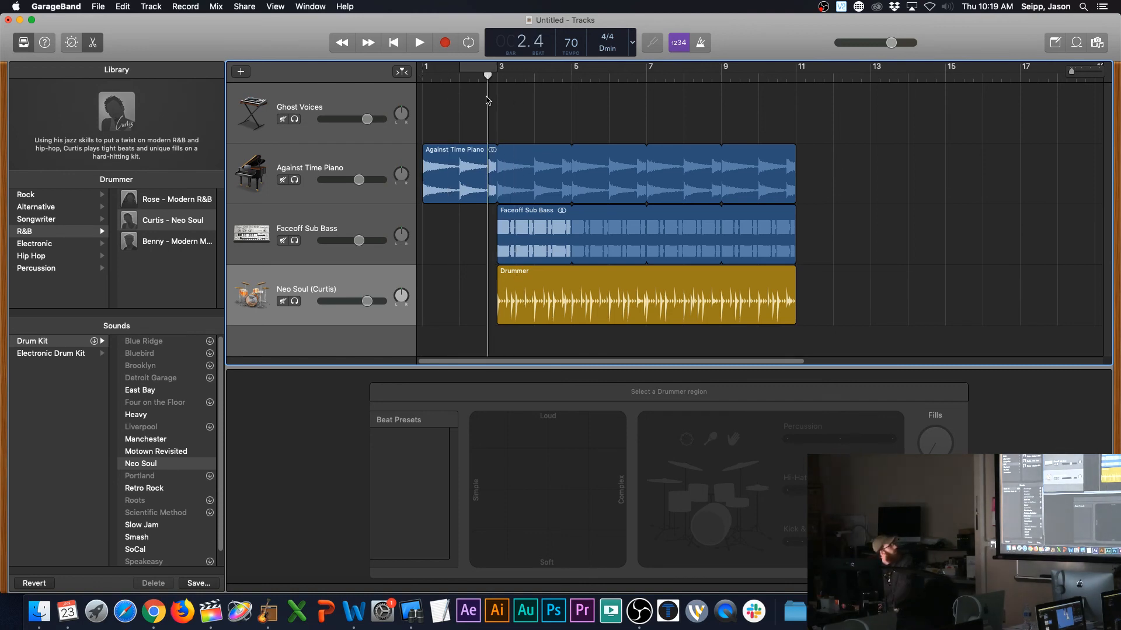
pyautogui.doubleClick(568, 149)
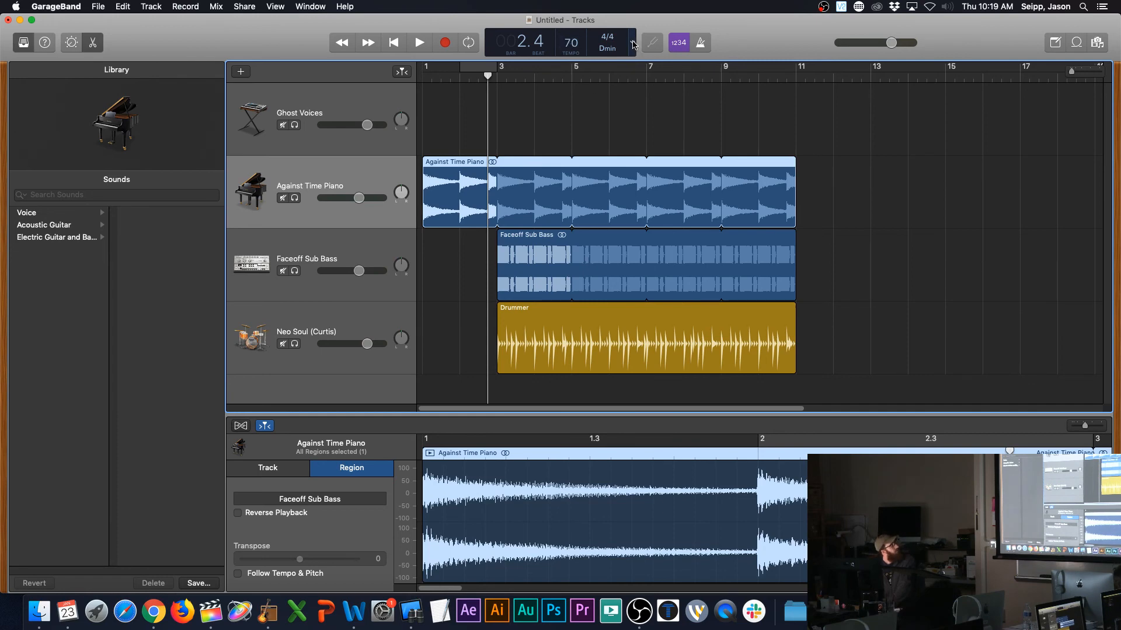
# Step: Set the control bar display to Beats & Time and move the playhead to bar 6 beat 3
pyautogui.click(634, 44)
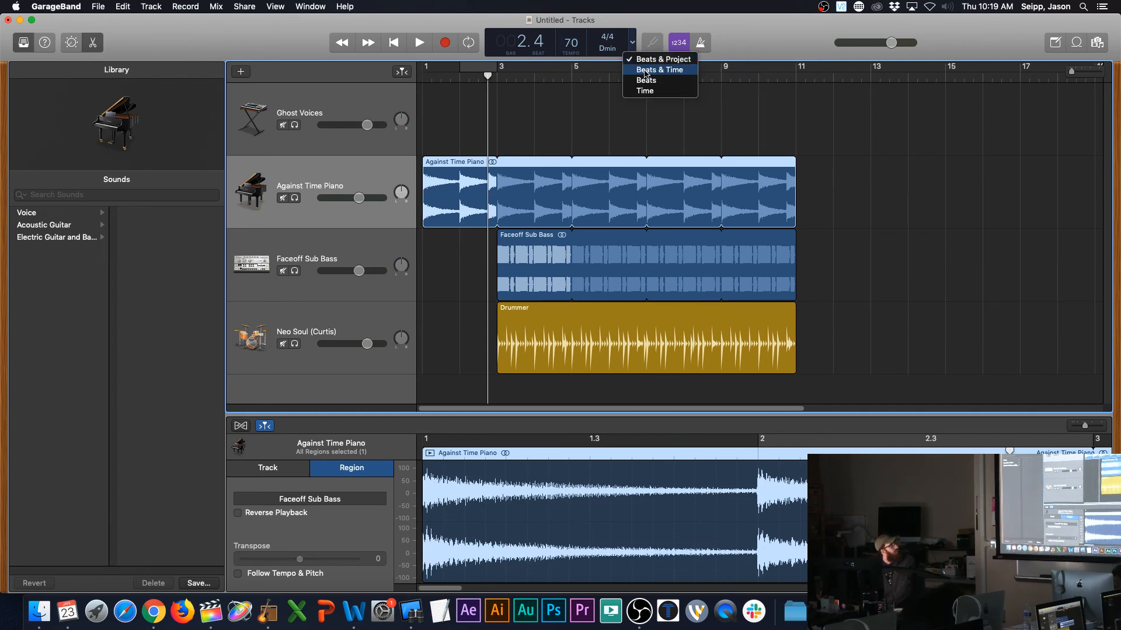
pyautogui.click(646, 70)
pyautogui.moveTo(496, 70); pyautogui.dragTo(534, 82)
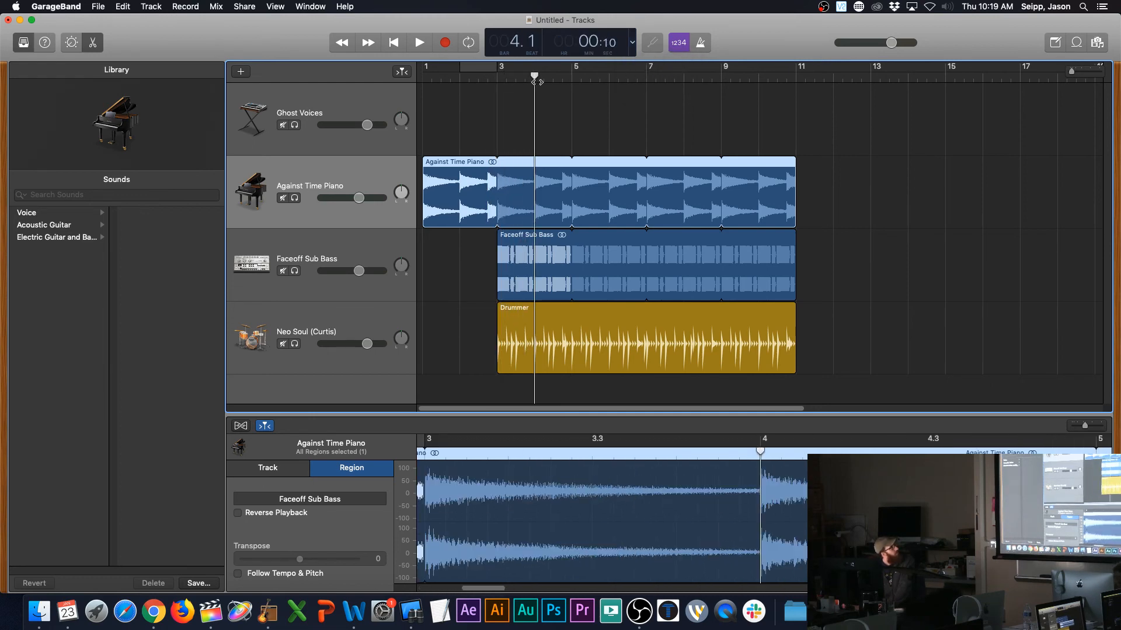
pyautogui.moveTo(534, 77); pyautogui.dragTo(619, 87)
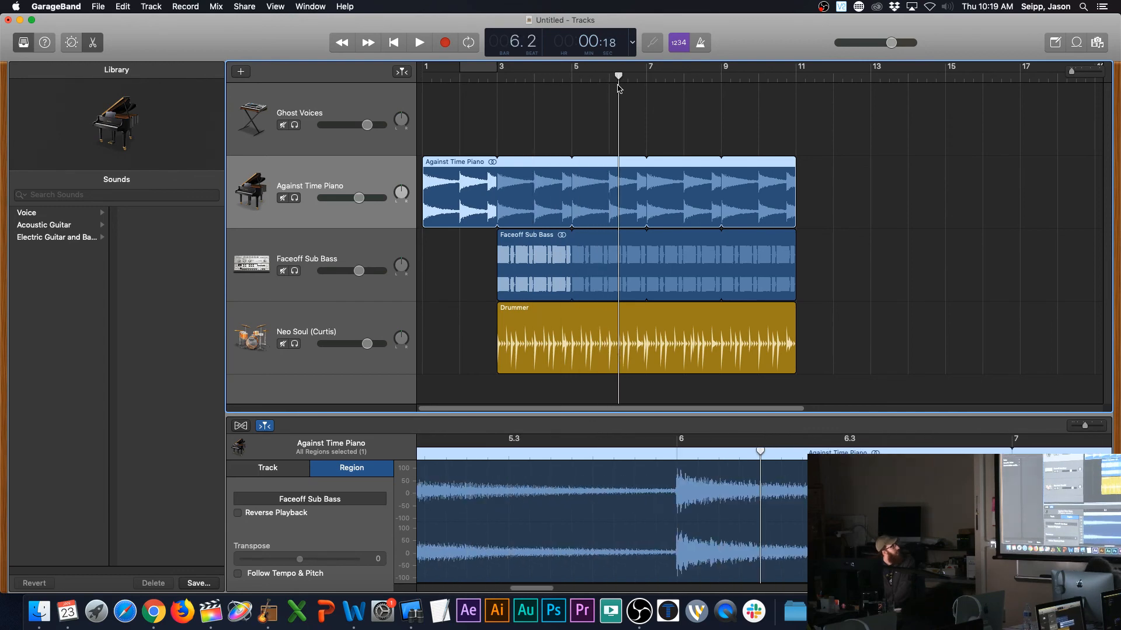
pyautogui.moveTo(619, 88); pyautogui.dragTo(629, 88)
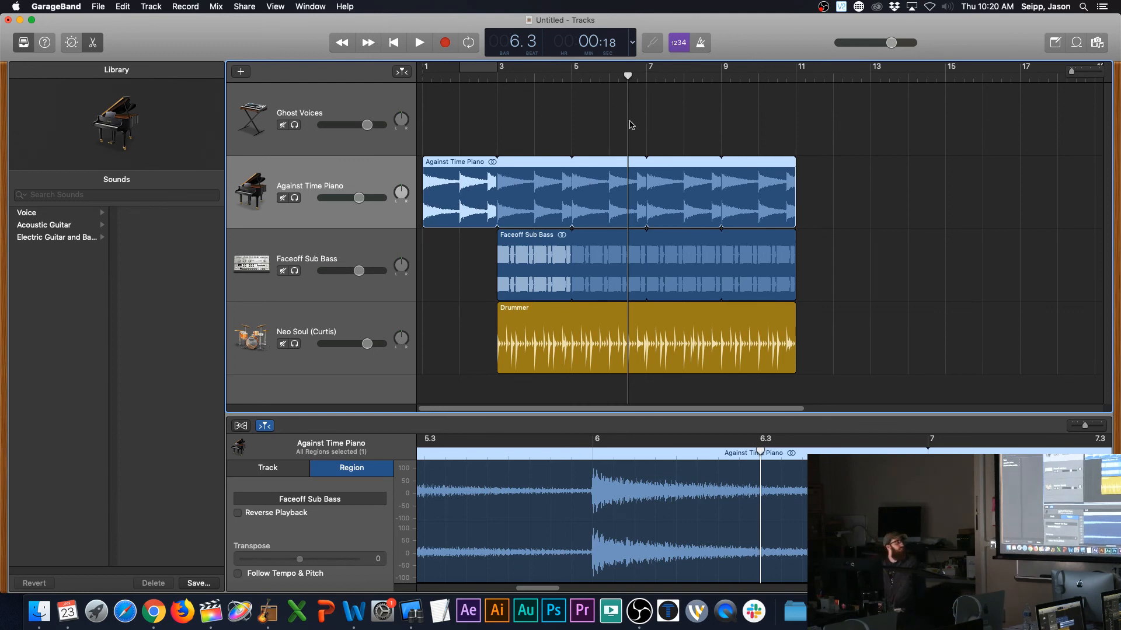
# Step: Open the Apple Loops browser, filter the loops by the Percussion instrument, and browse through the results
pyautogui.click(1075, 42)
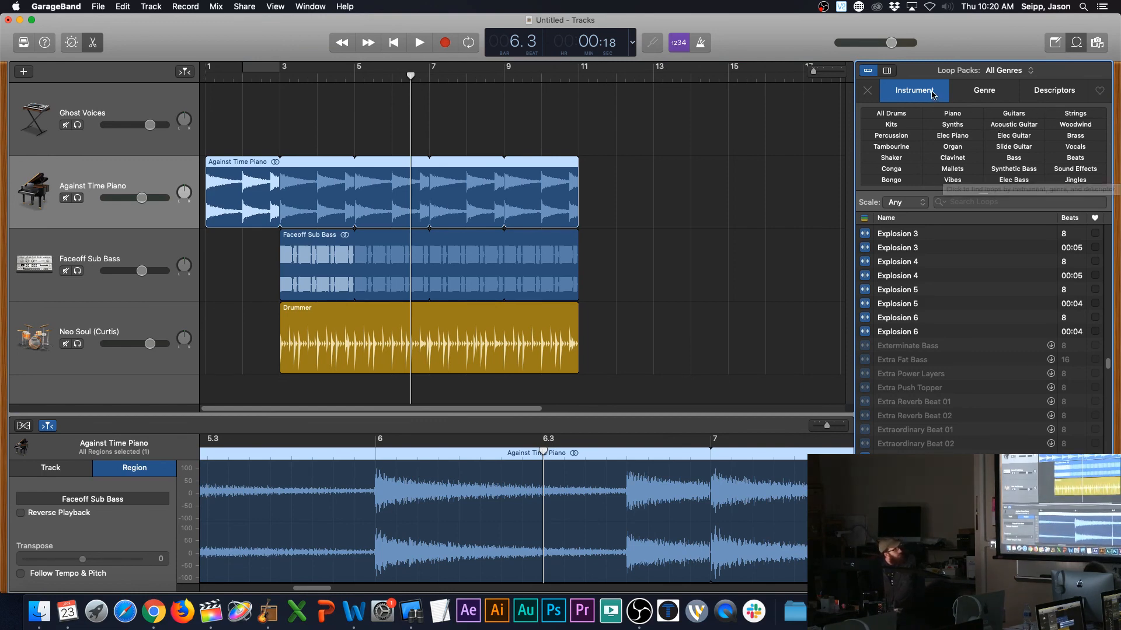
pyautogui.click(906, 136)
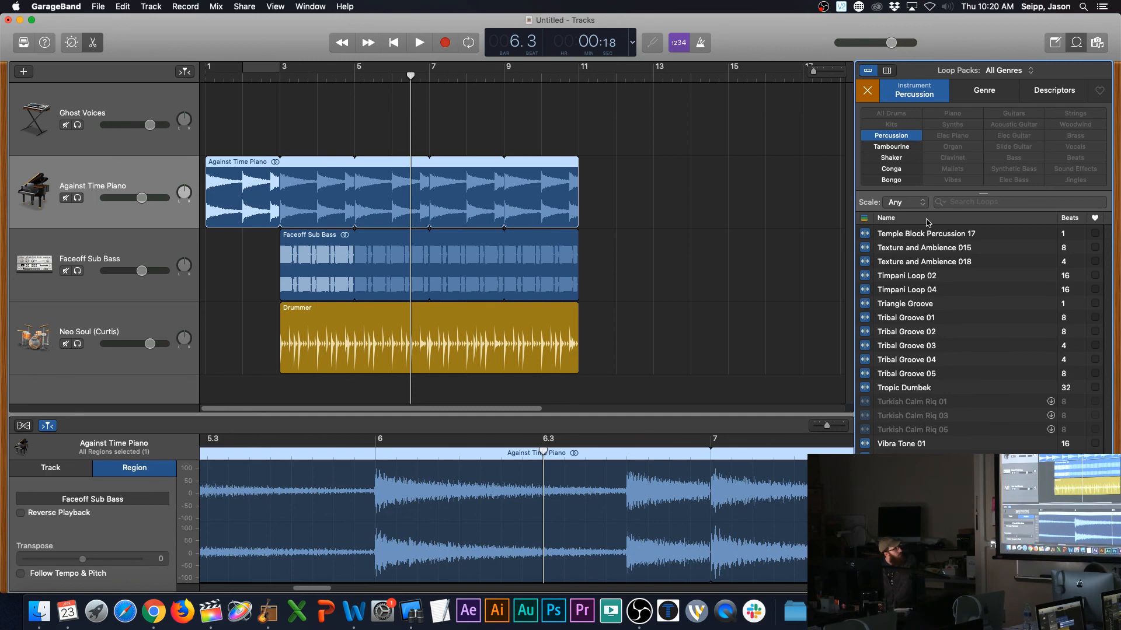
pyautogui.scroll(20, 962, 348)
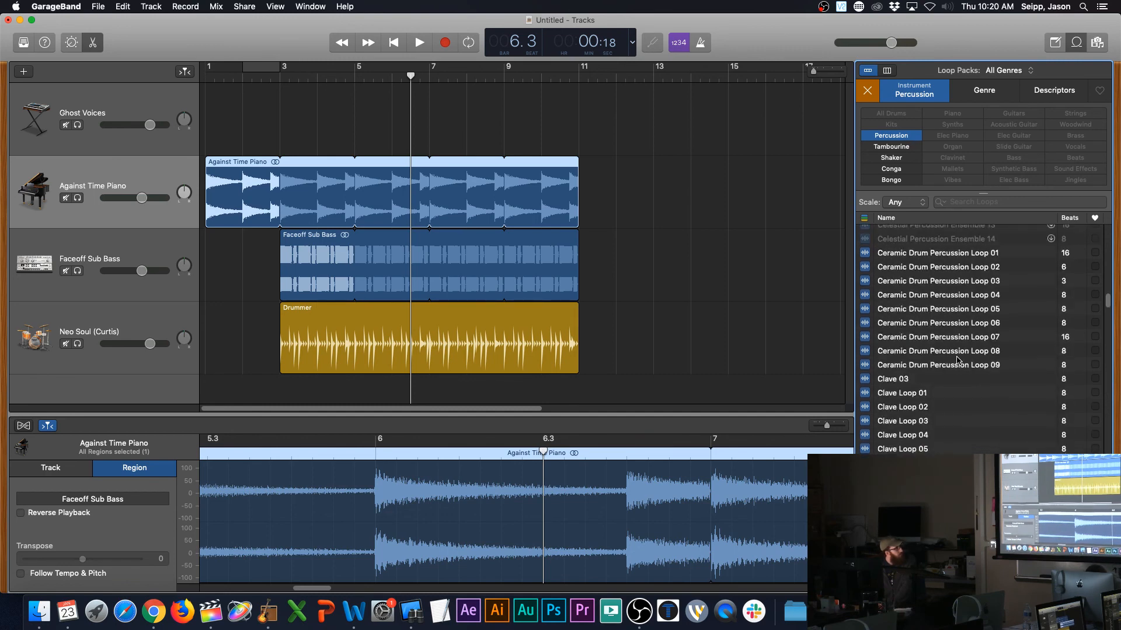
pyautogui.scroll(-10, 957, 360)
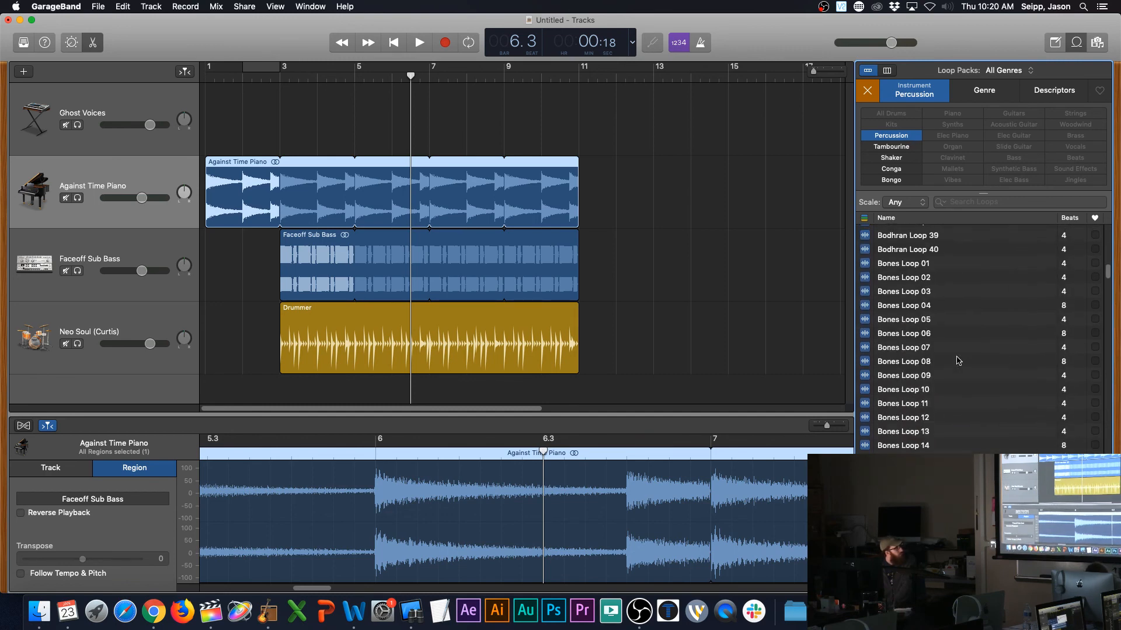
pyautogui.scroll(-10, 934, 403)
pyautogui.scroll(-7, 969, 403)
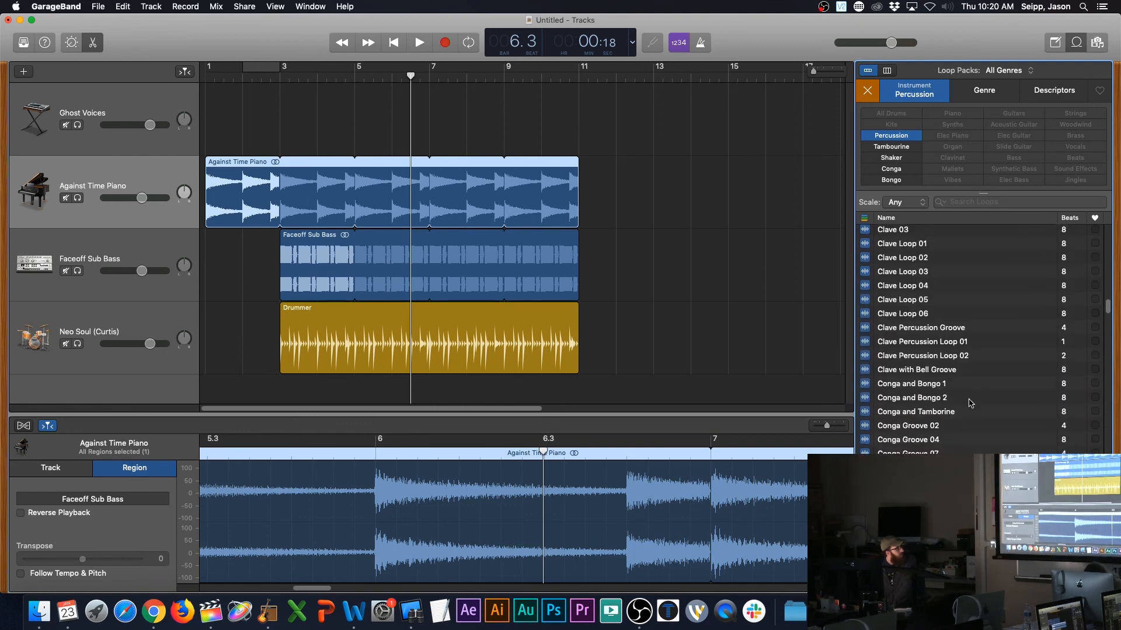
pyautogui.scroll(-15, 963, 454)
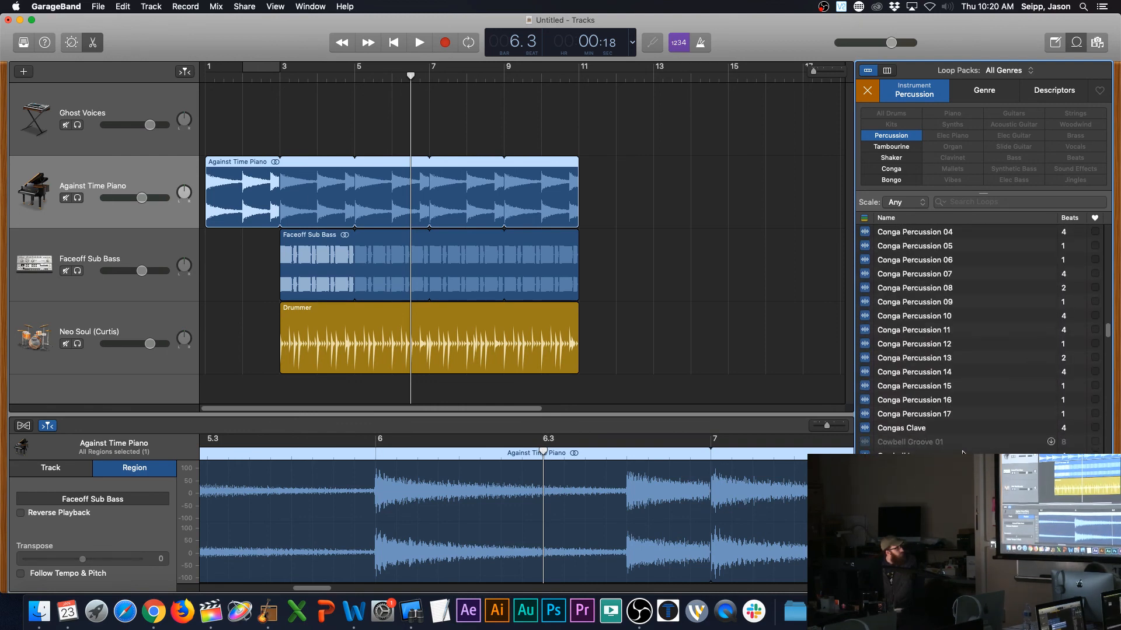
pyautogui.scroll(8, 962, 454)
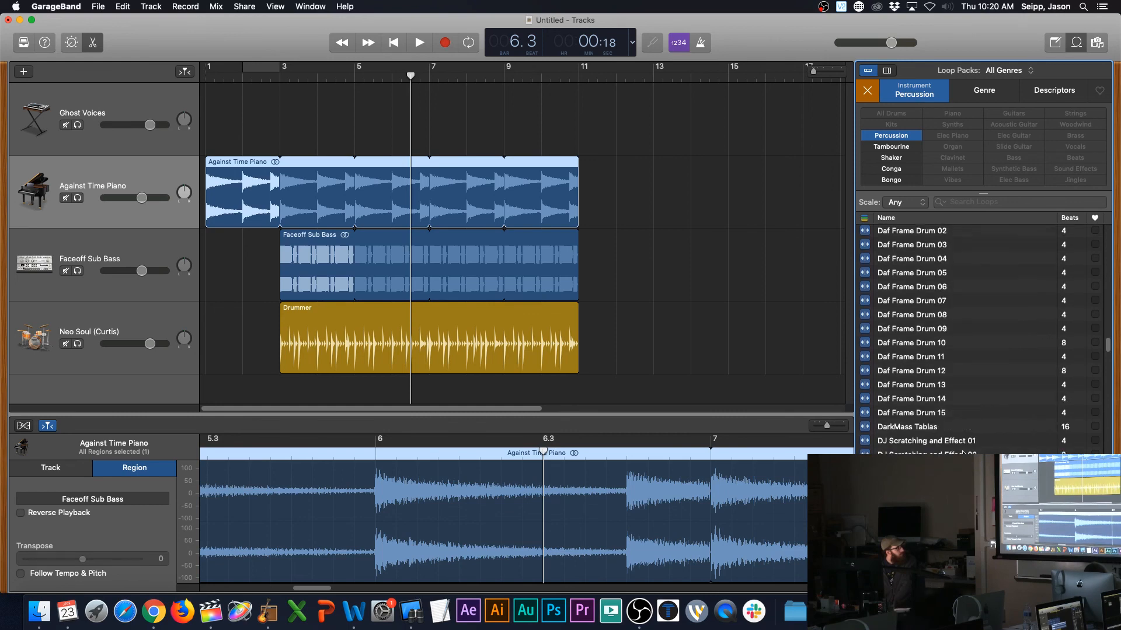
pyautogui.scroll(1, 960, 346)
pyautogui.scroll(-20, 960, 344)
# Step: Preview Rommelpot 03, add it on a new track below the Drummer at bar 6 beat 3, and loop it until bar 11
pyautogui.click(931, 372)
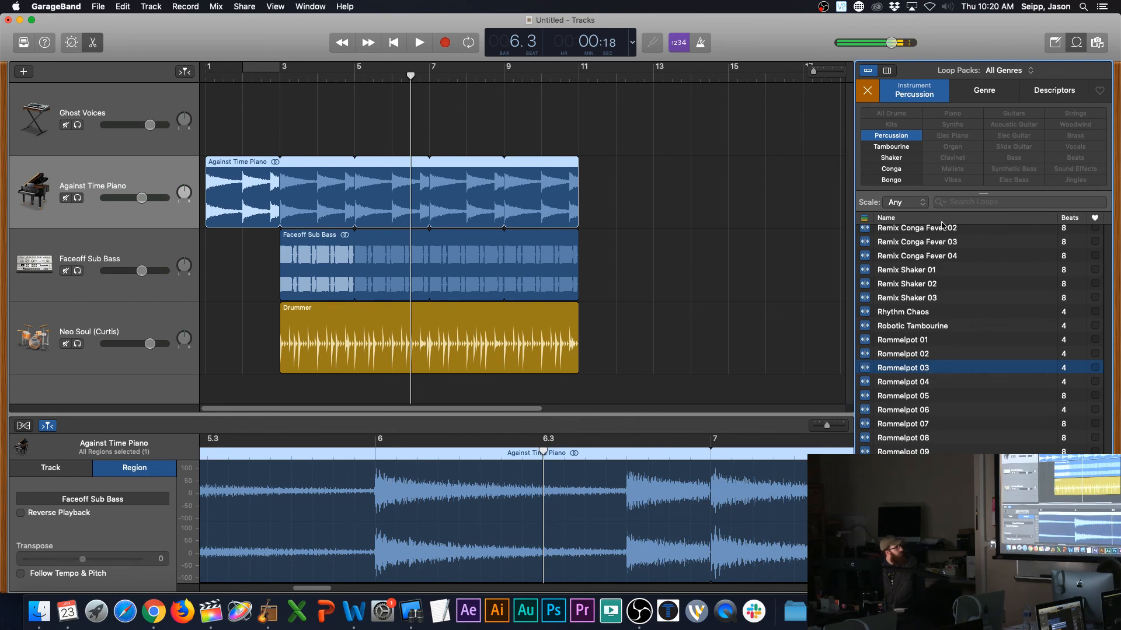
pyautogui.moveTo(911, 367); pyautogui.dragTo(414, 397)
pyautogui.moveTo(448, 323); pyautogui.dragTo(578, 329)
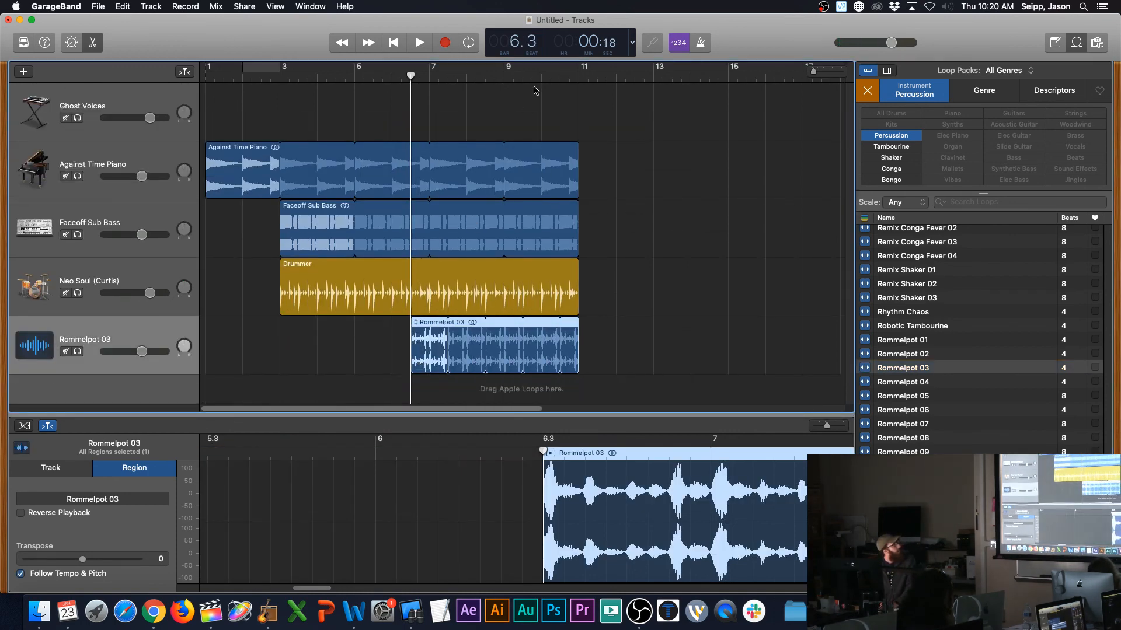
# Step: Set the control bar display to Beats & Project and play the song from the start
pyautogui.click(632, 43)
pyautogui.click(642, 45)
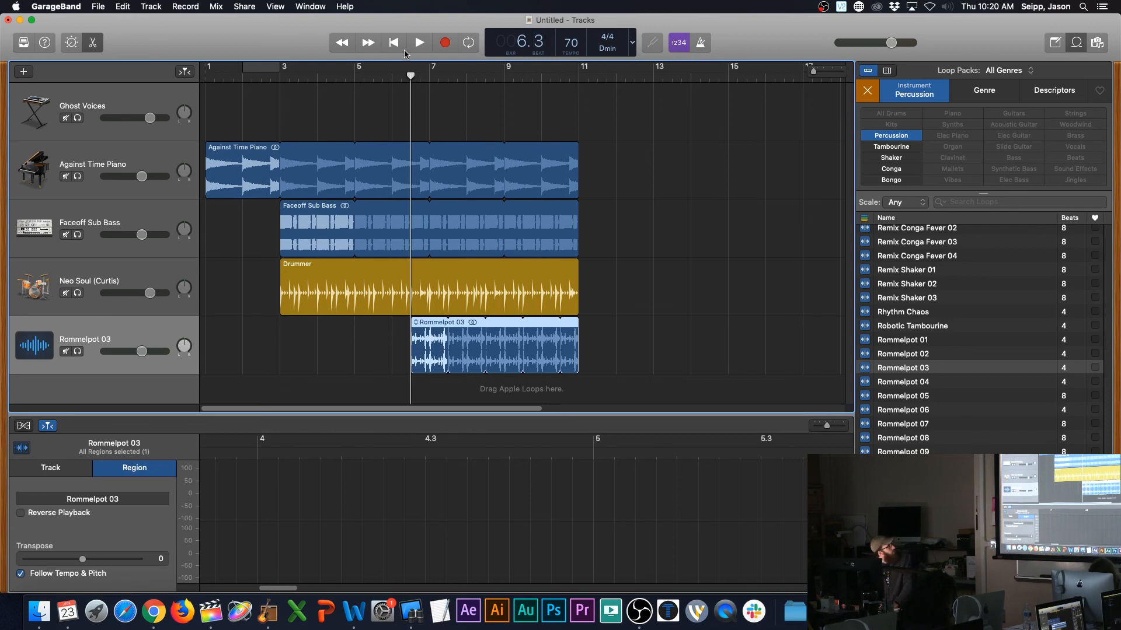
pyautogui.press('Return')
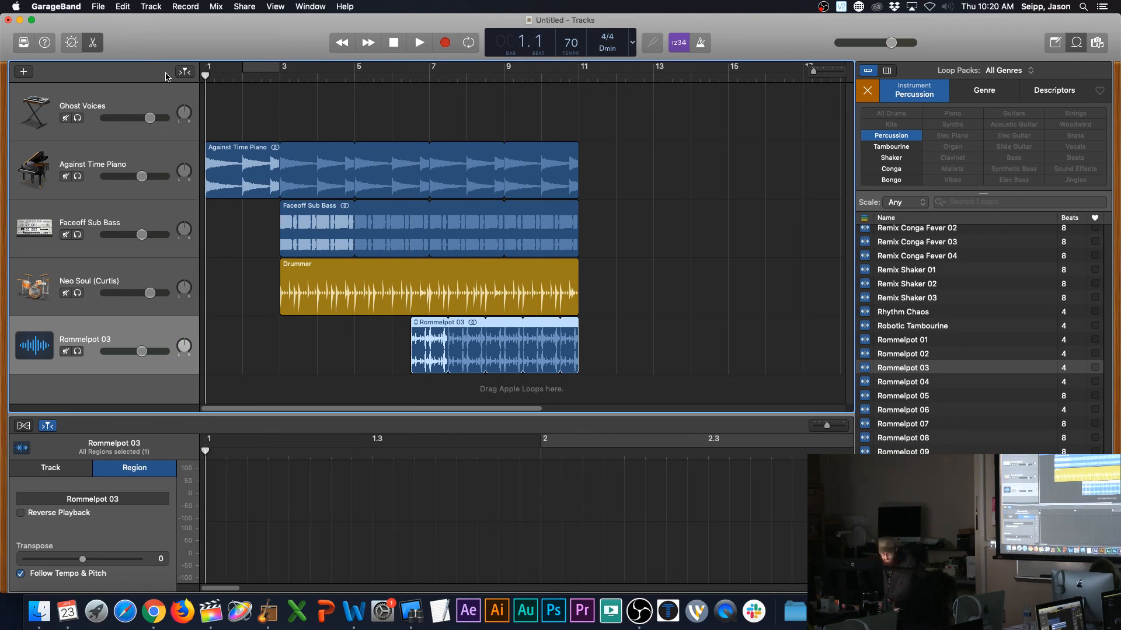
pyautogui.press('space')
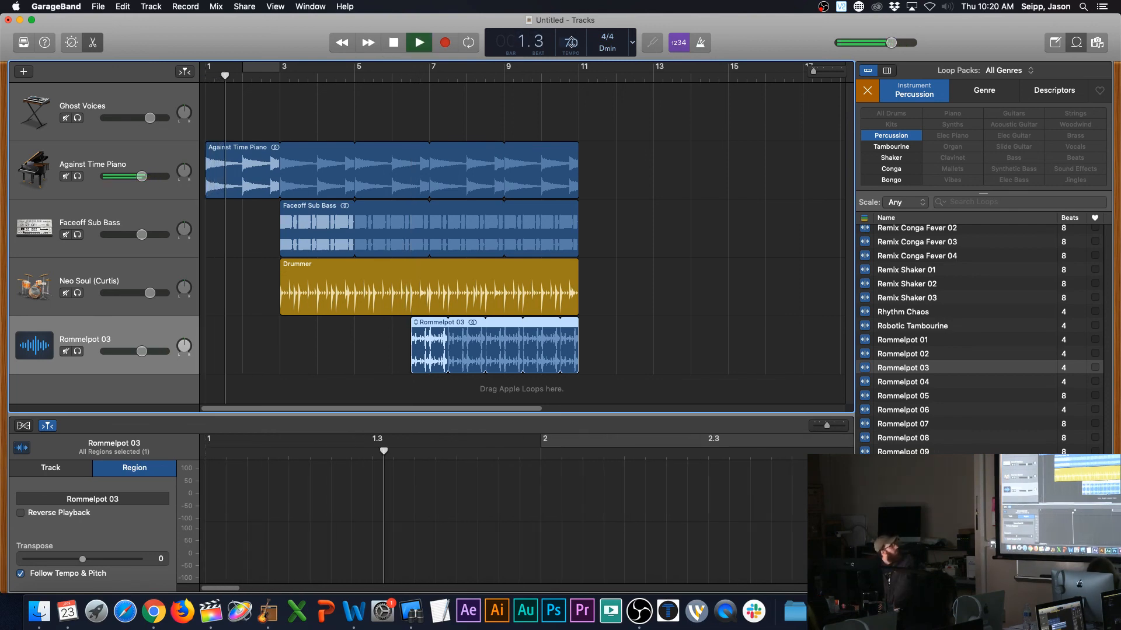
# Step: Try faster project tempos, including 93, and restore the tempo to 70
pyautogui.moveTo(571, 42); pyautogui.dragTo(568, 1)
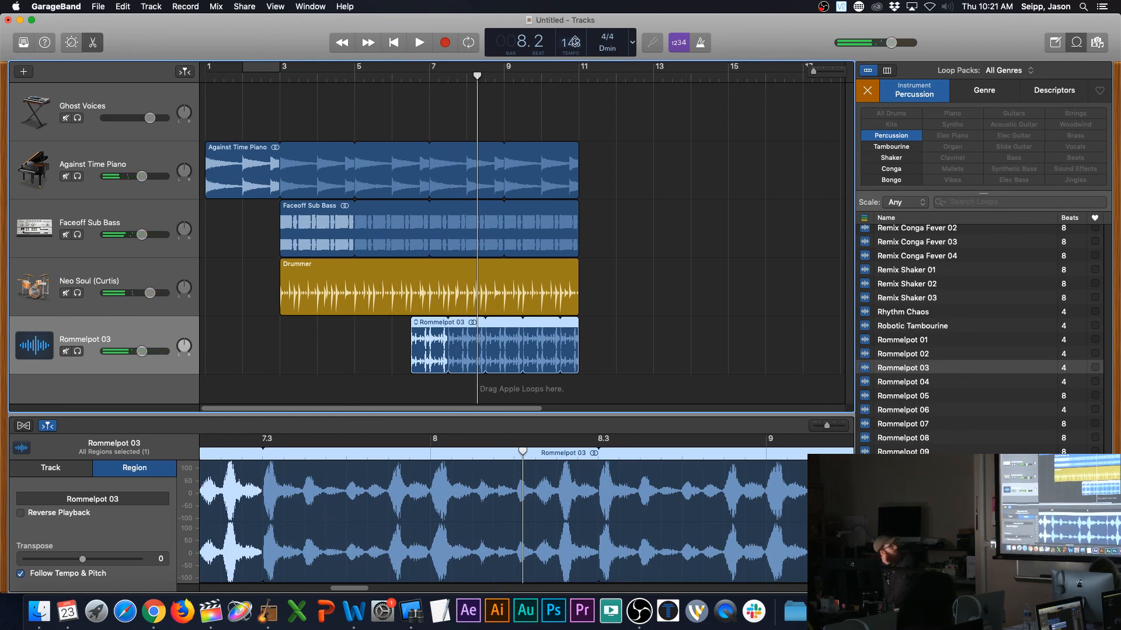
pyautogui.moveTo(565, 85); pyautogui.dragTo(557, 118)
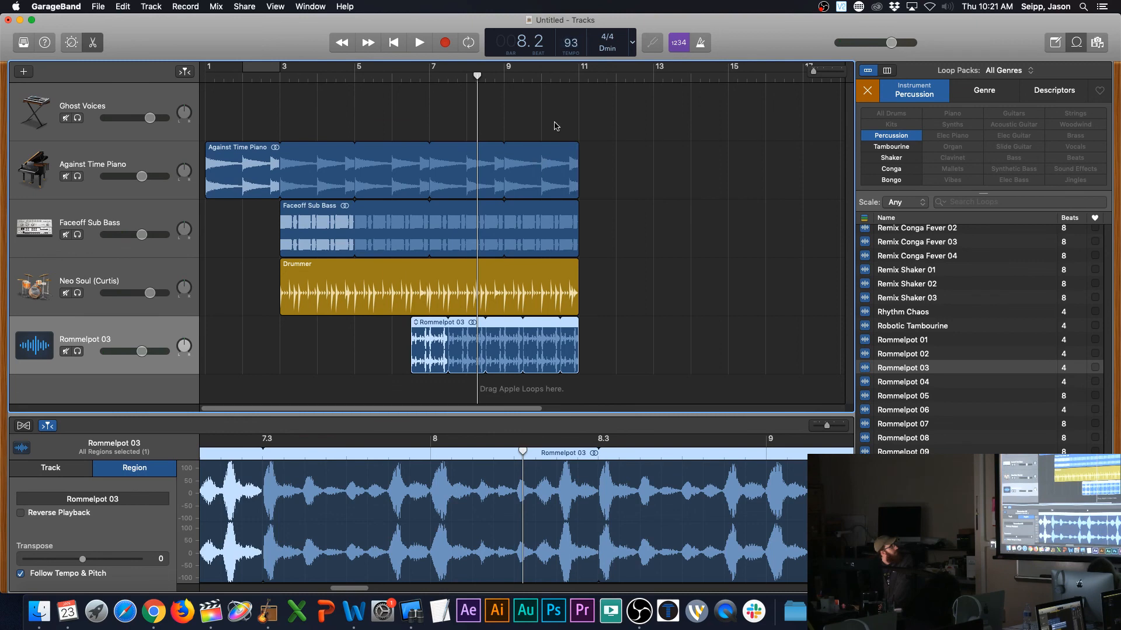
pyautogui.doubleClick(571, 43)
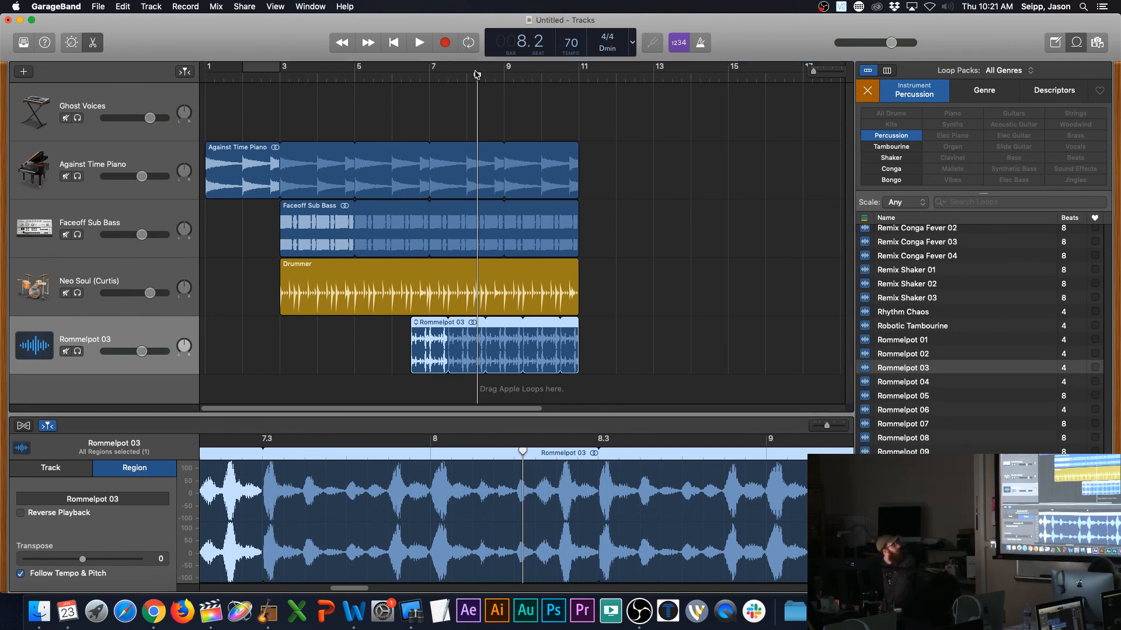
# Step: Play a few beats of the song from bar 3 and stop playback
pyautogui.click(280, 74)
pyautogui.press('space')
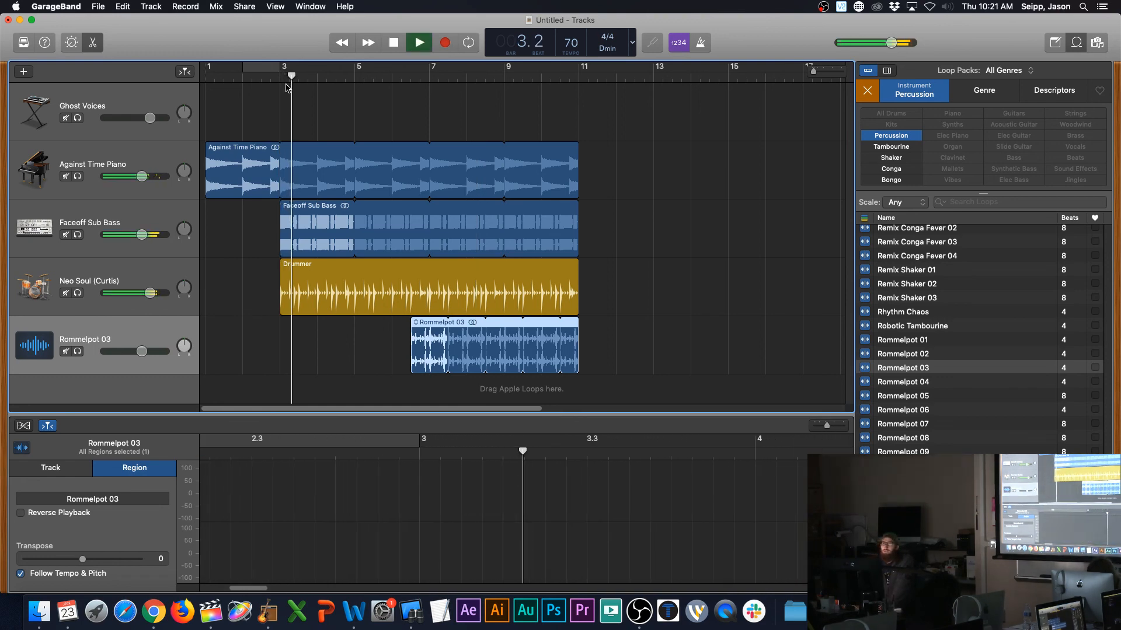
pyautogui.press('space')
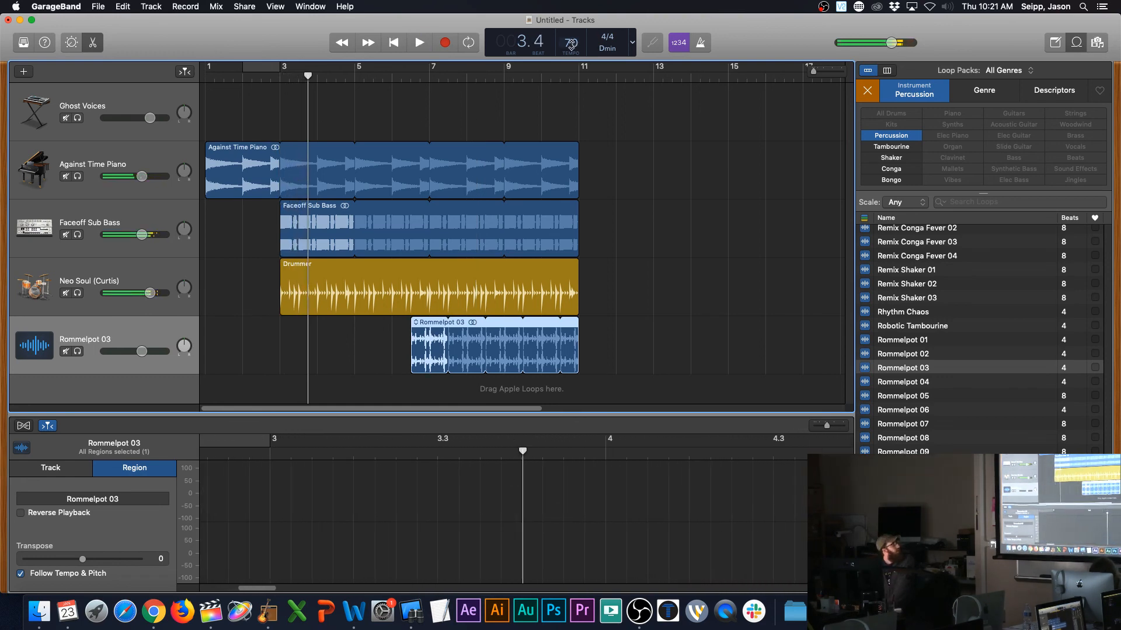
# Step: Set the project tempo to 140 and play the song from around bar 3 to hear it faster
pyautogui.doubleClick(570, 43)
pyautogui.write('14')
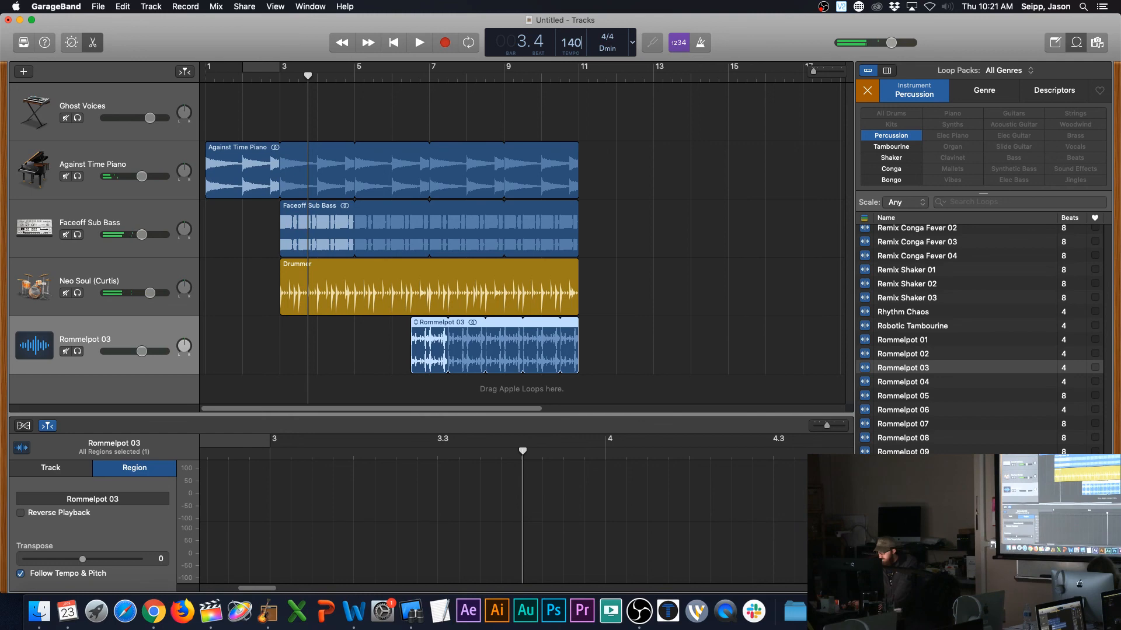
pyautogui.moveTo(316, 81); pyautogui.dragTo(264, 81)
pyautogui.press('space')
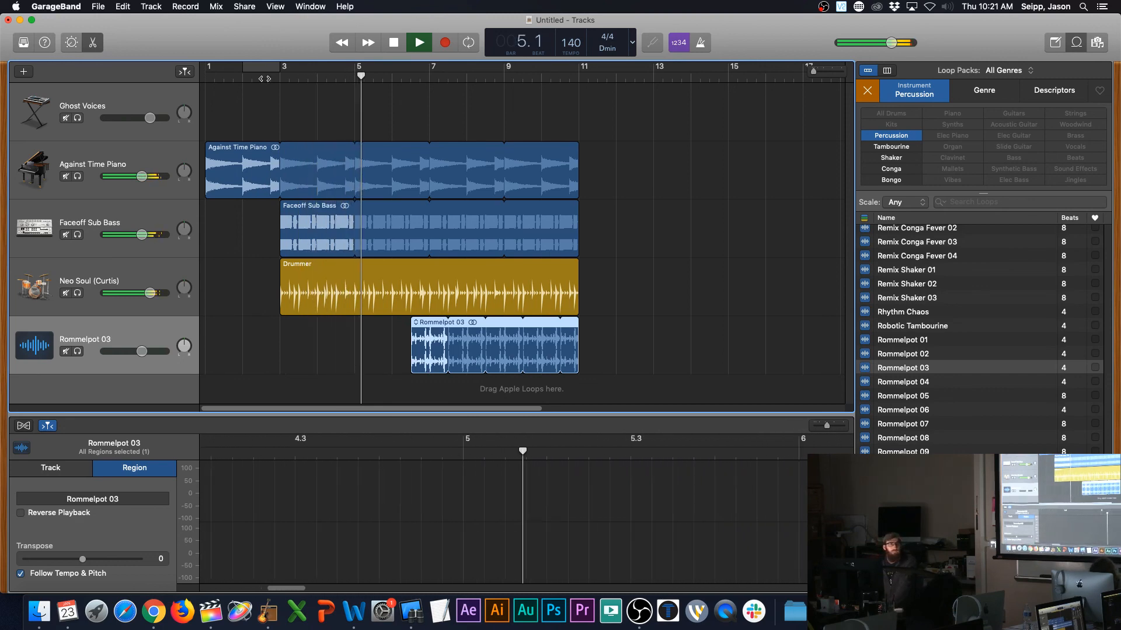
pyautogui.press('space')
# Step: Set the project tempo back to 70
pyautogui.doubleClick(575, 42)
pyautogui.write('70')
pyautogui.press('Return')
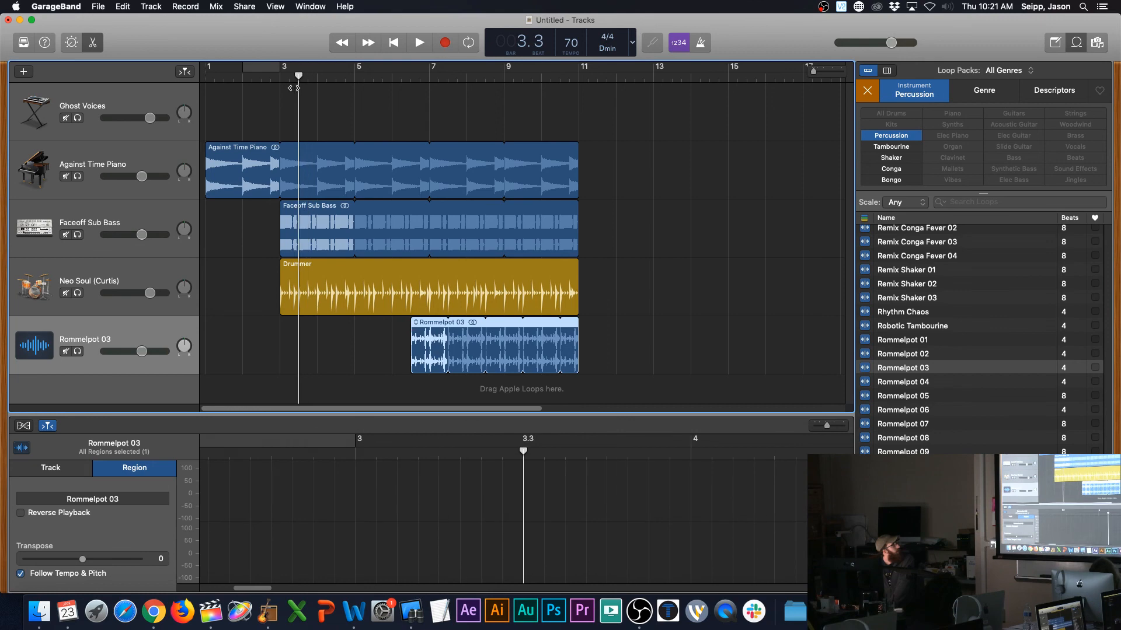
# Step: Change the key signature to F major during playback, then stop and return the playhead to bar 3
pyautogui.press('space')
pyautogui.click(609, 51)
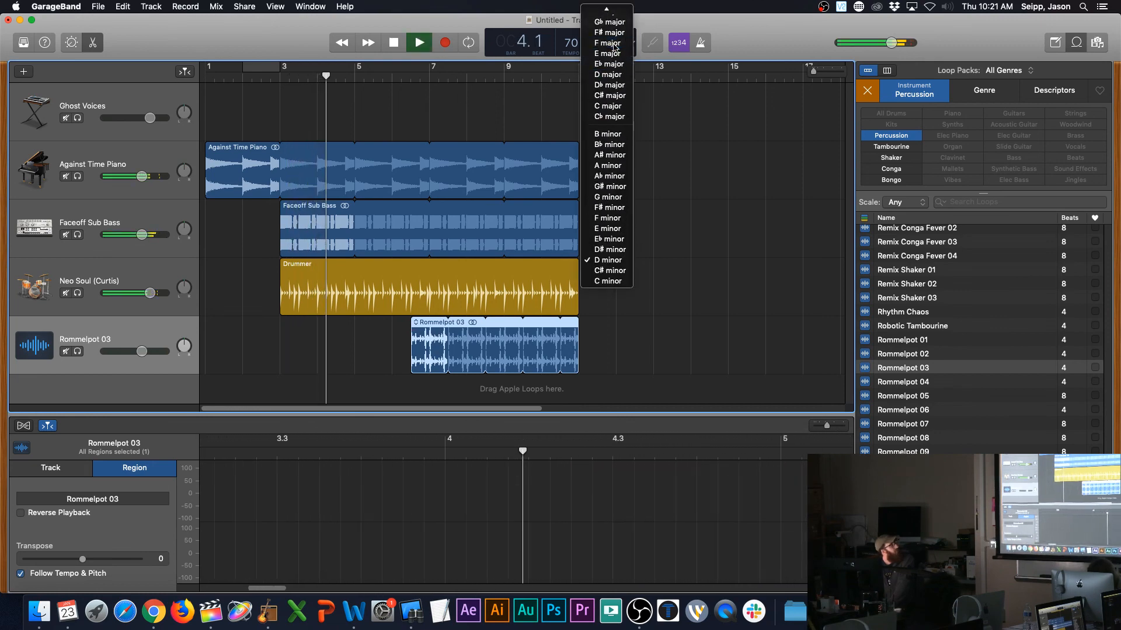
pyautogui.click(609, 43)
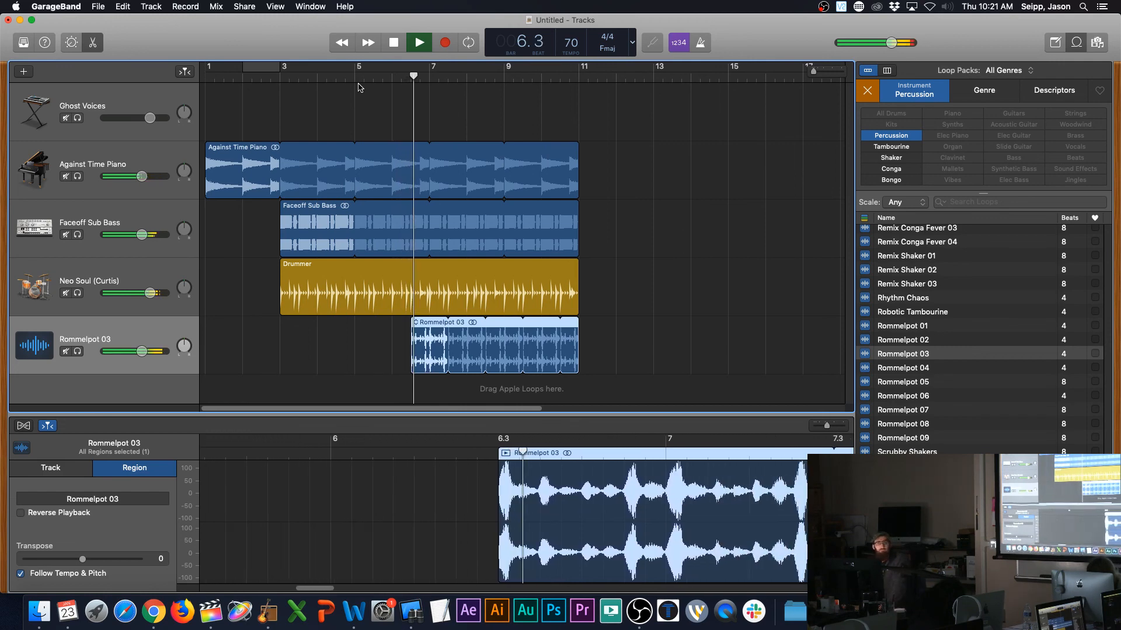
pyautogui.press('space')
pyautogui.click(288, 78)
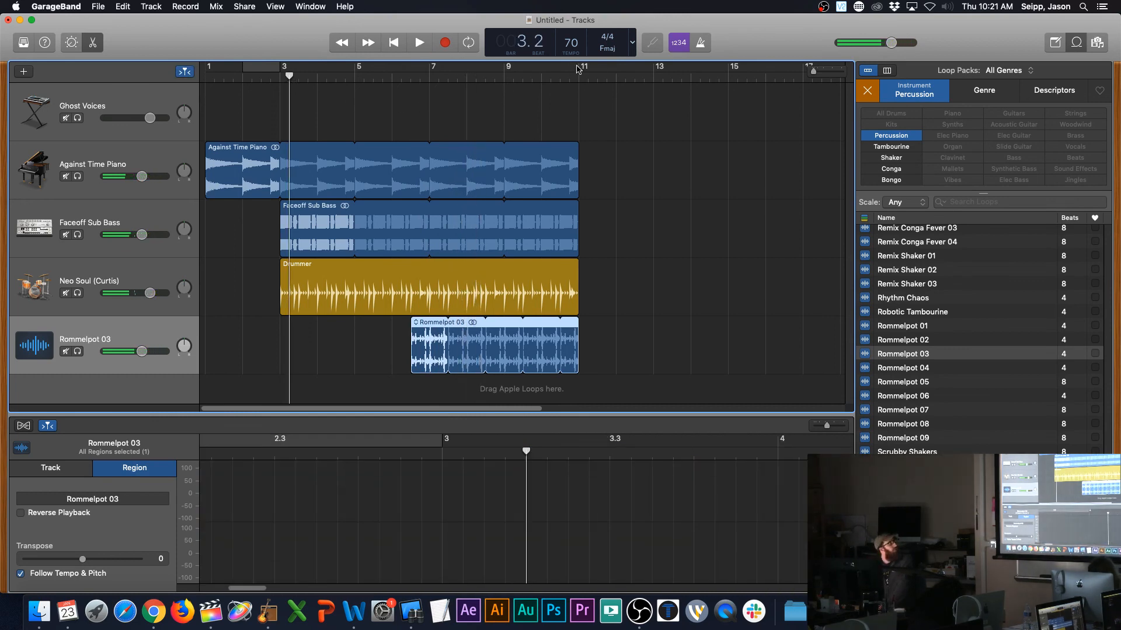
# Step: Change the key signature to E major and play the opening of the song from the start
pyautogui.click(608, 50)
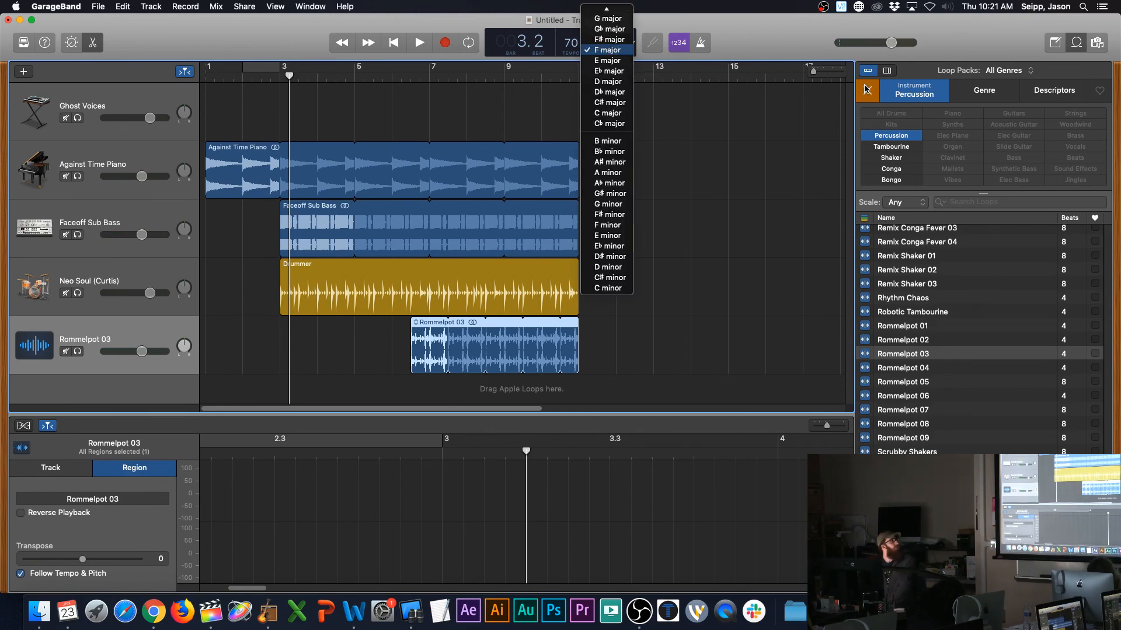
pyautogui.scroll(2, 623, 55)
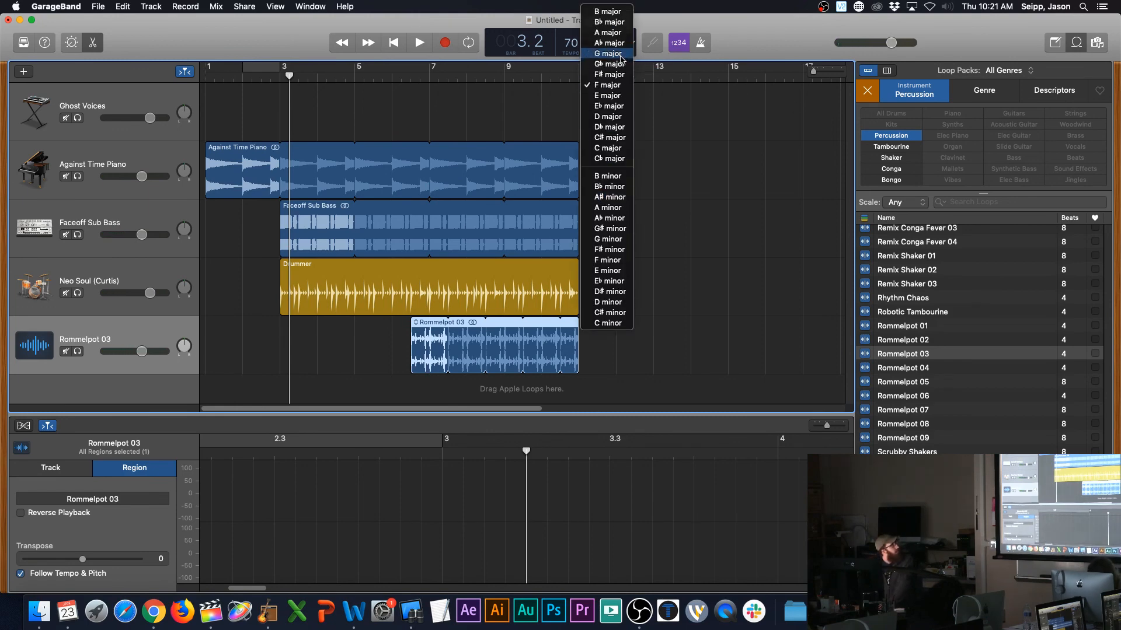
pyautogui.click(252, 80)
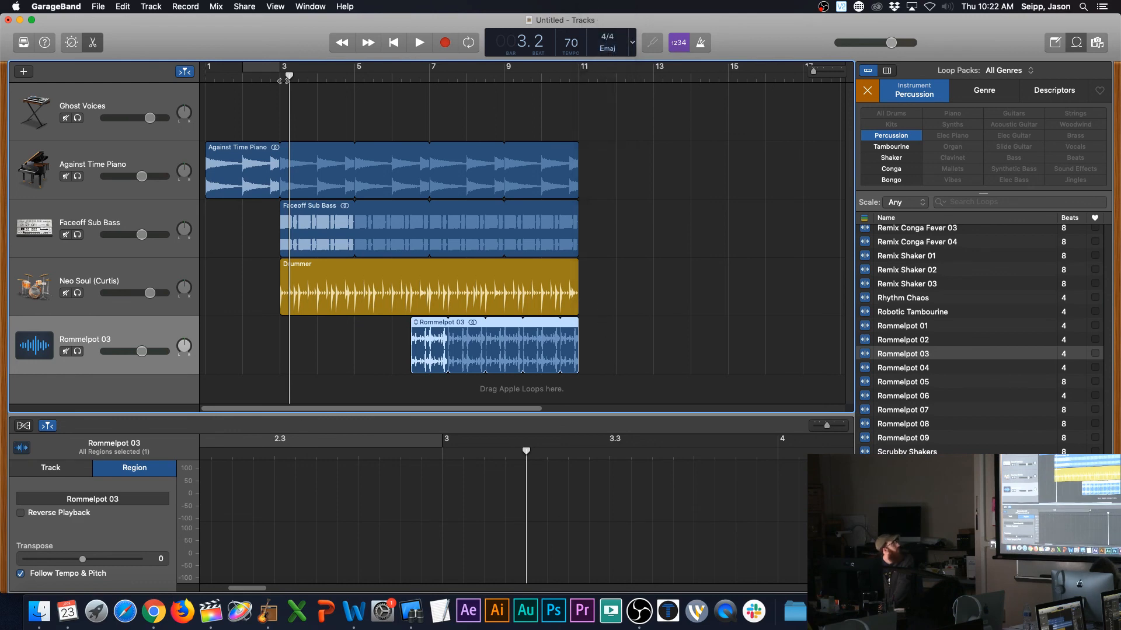
pyautogui.press('Return')
pyautogui.press('space')
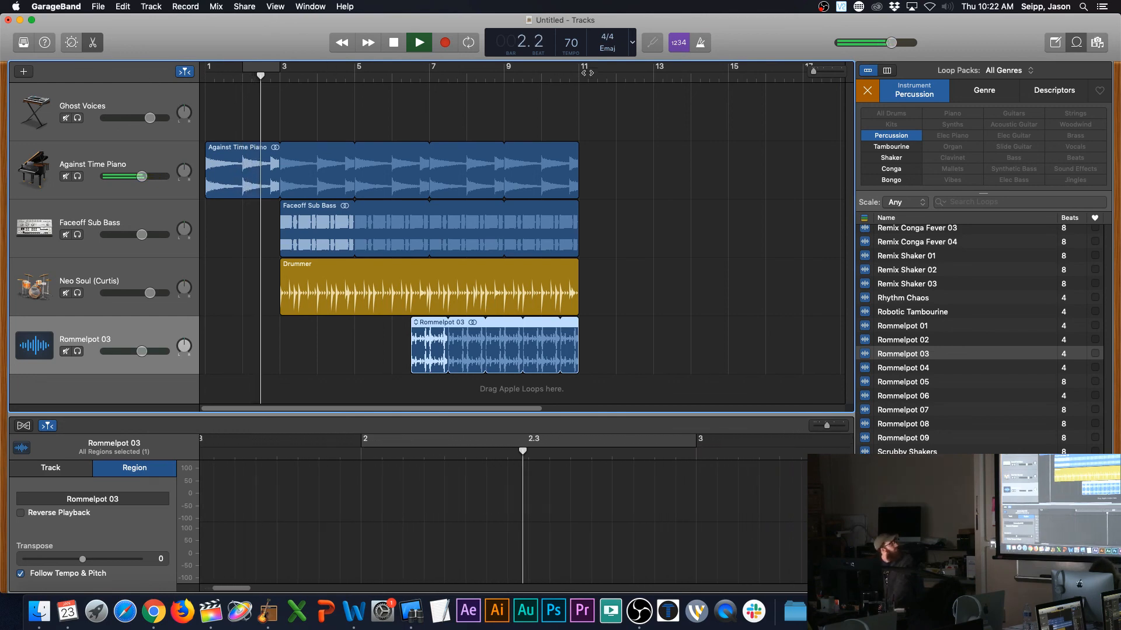
pyautogui.press('space')
# Step: Change the key signature to A minor and play the song from the start until just past bar 3
pyautogui.click(633, 47)
pyautogui.click(633, 46)
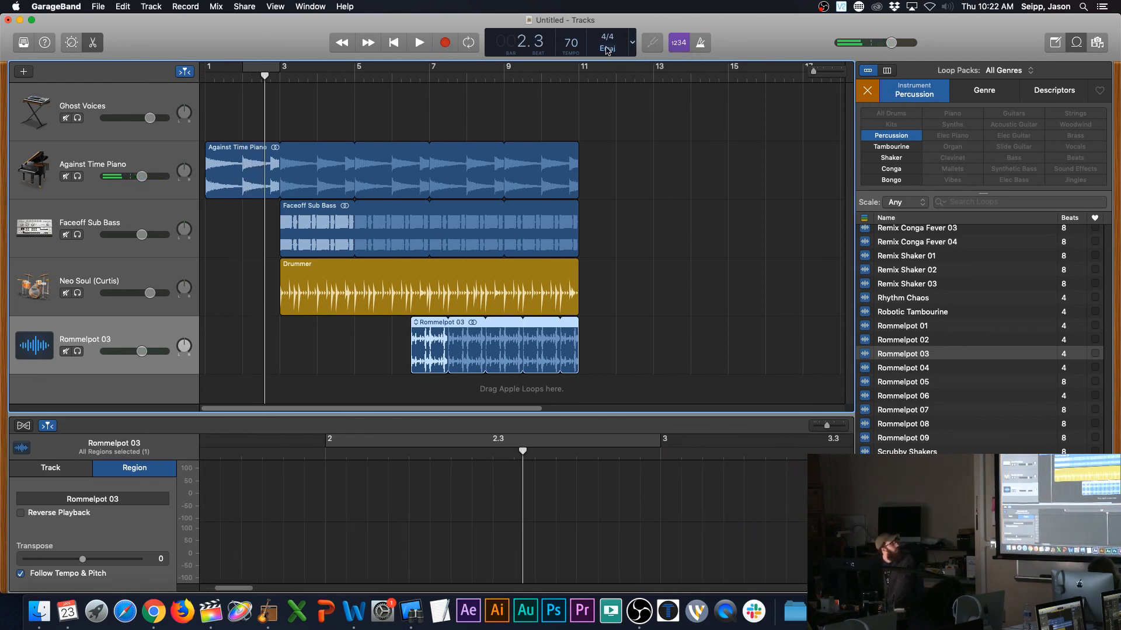
pyautogui.click(607, 47)
pyautogui.click(608, 162)
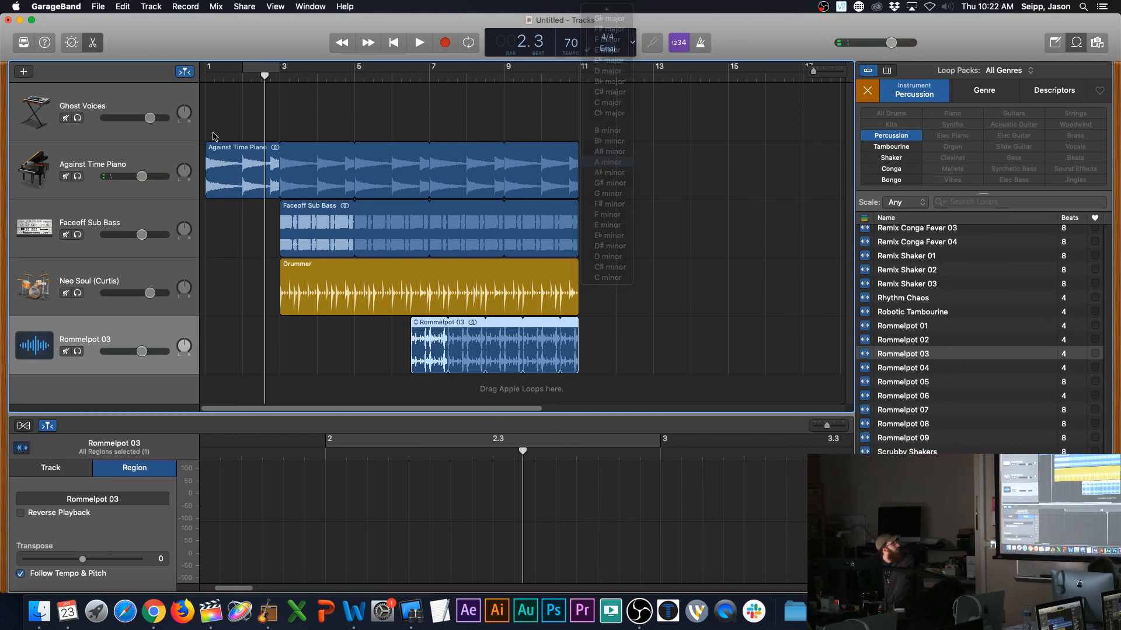
pyautogui.press('Return')
pyautogui.press('space')
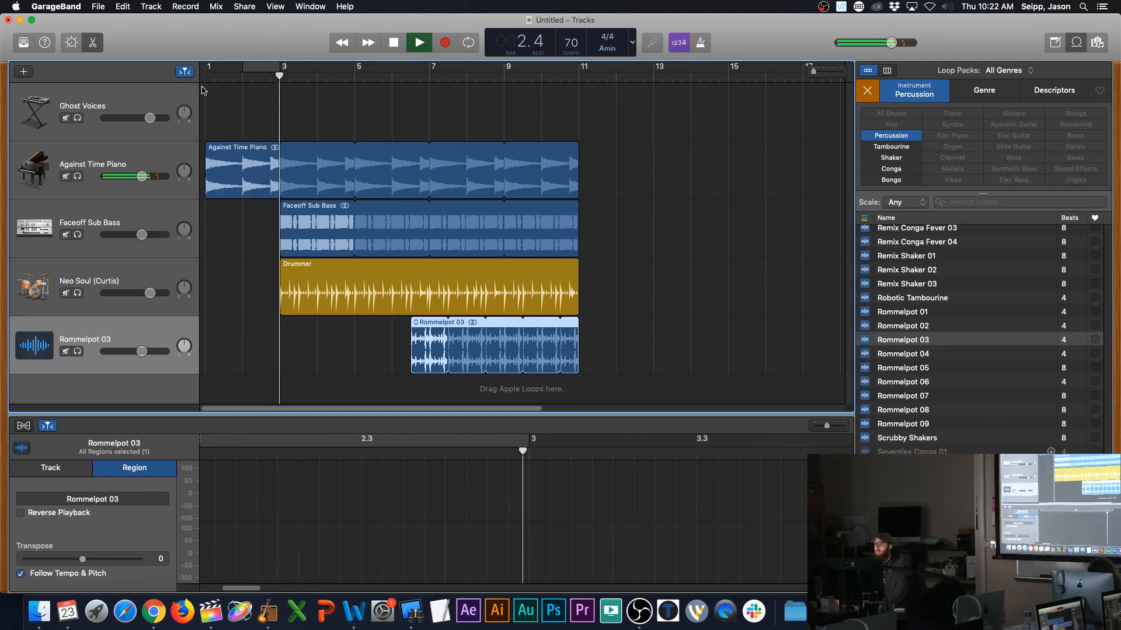
pyautogui.press('space')
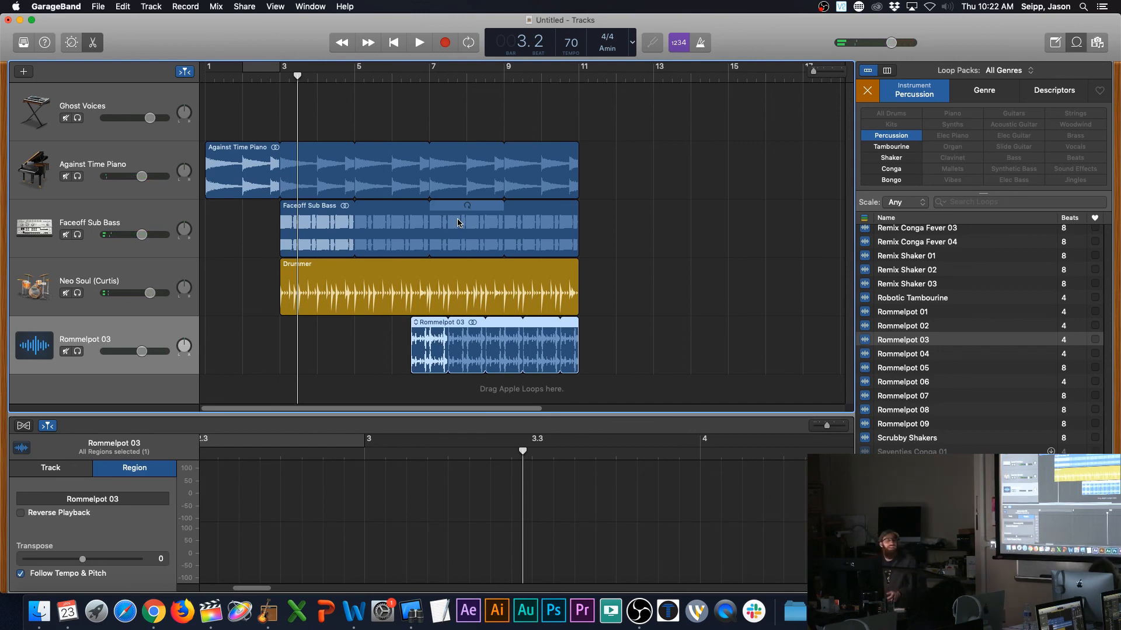
# Step: Set the key signature back to D minor and return the playhead to the start of the song
pyautogui.click(633, 44)
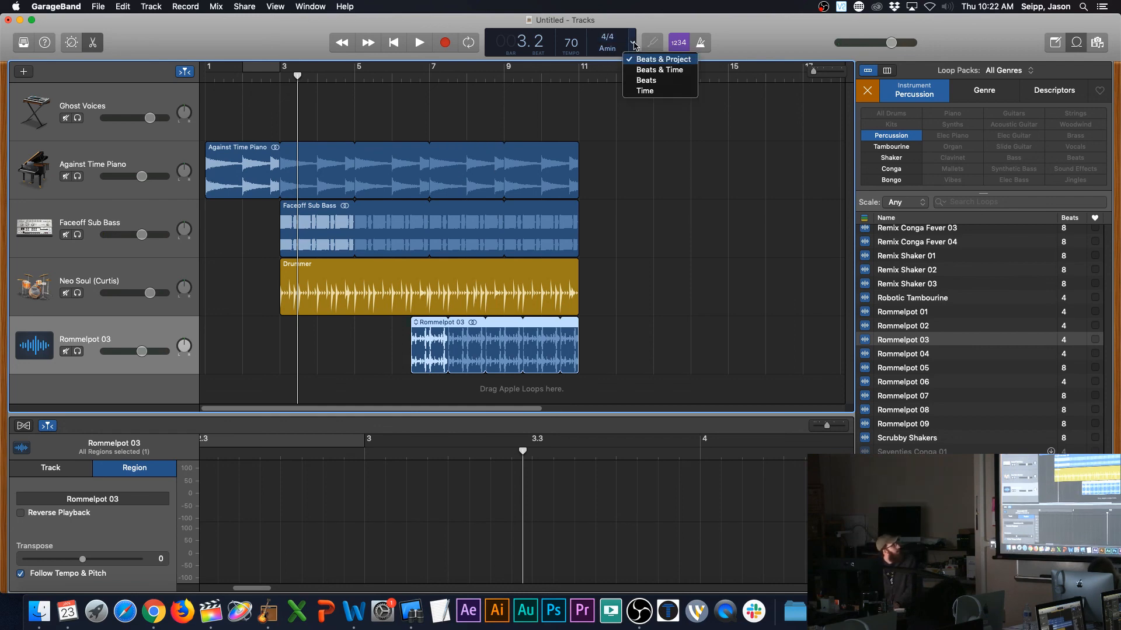
pyautogui.click(601, 51)
pyautogui.click(603, 50)
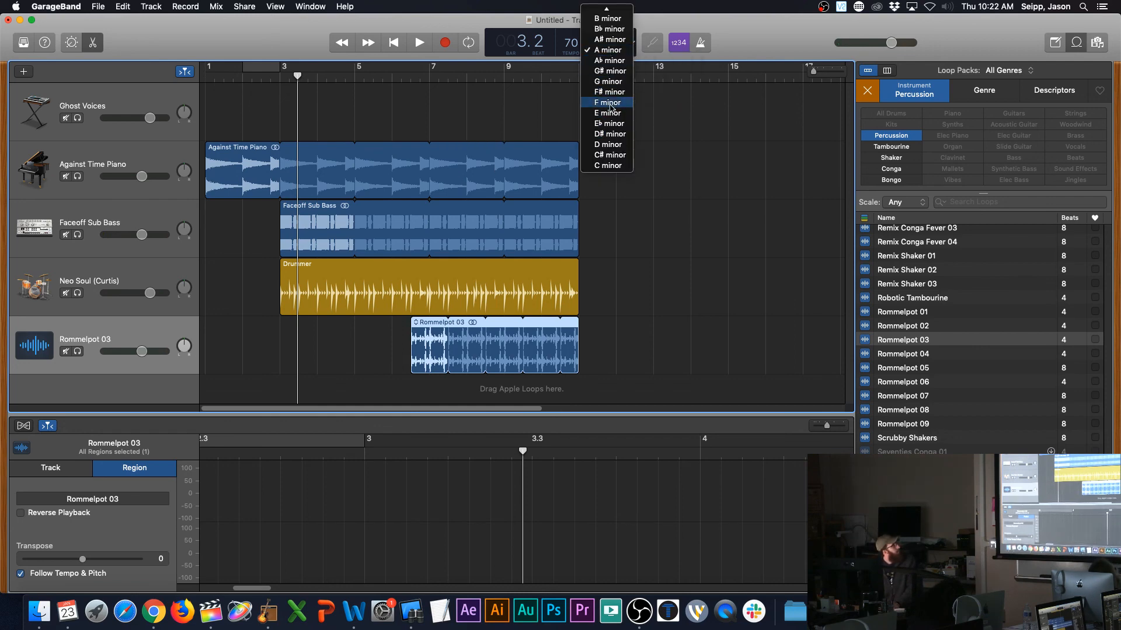
pyautogui.click(609, 145)
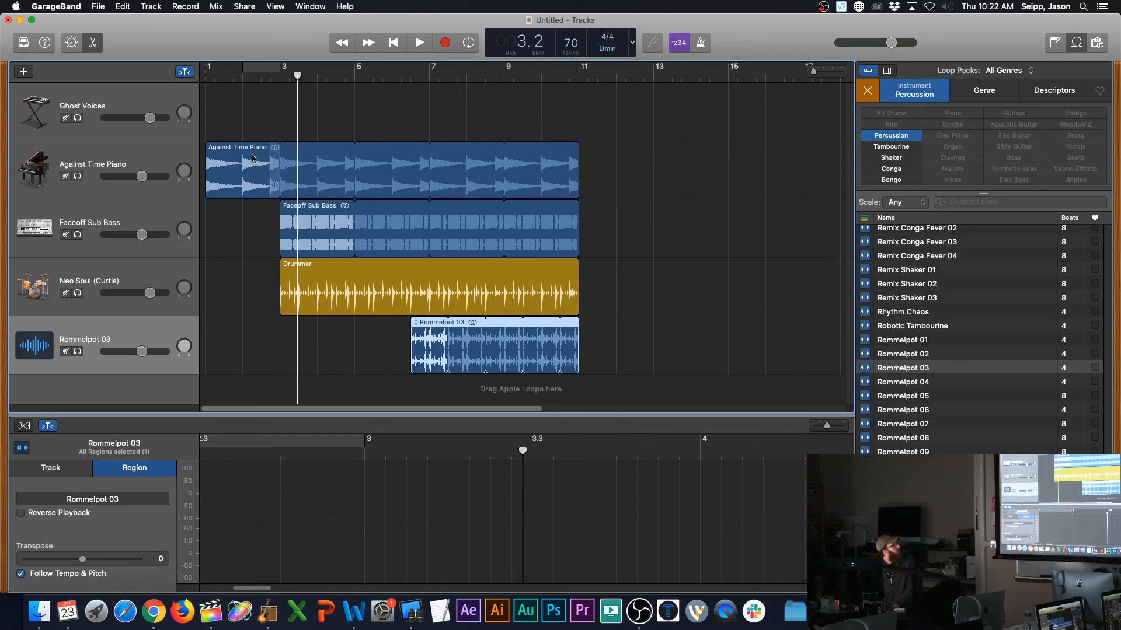
pyautogui.press('Return')
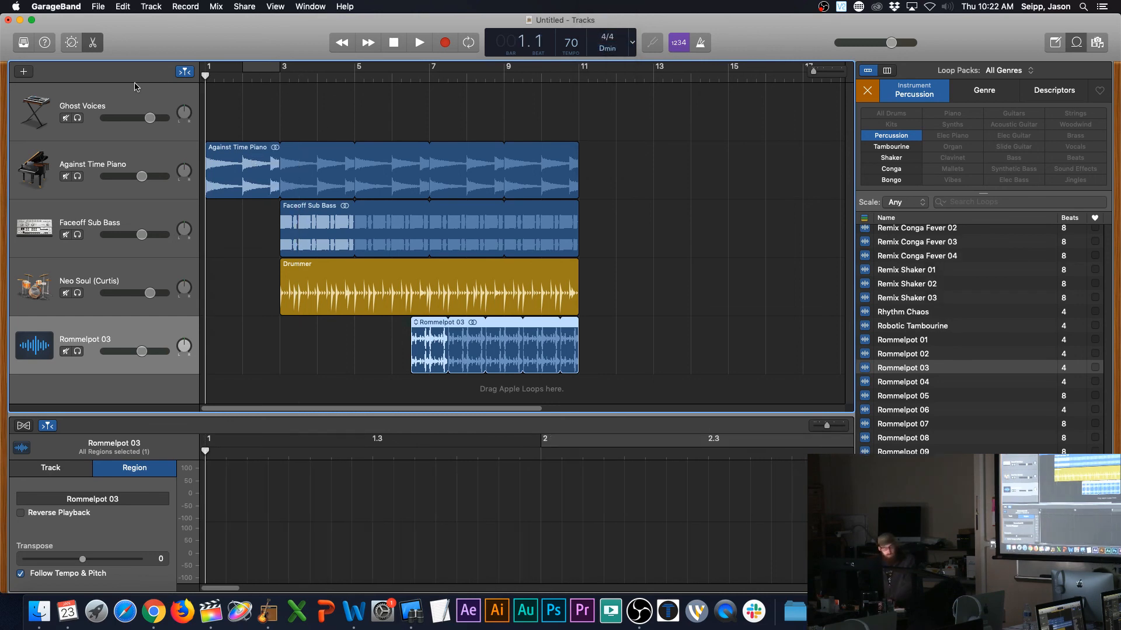
# Step: Play the song's opening briefly, then export the song to the Desktop as highest-quality MP3 "demo", replacing the existing file
pyautogui.press('space')
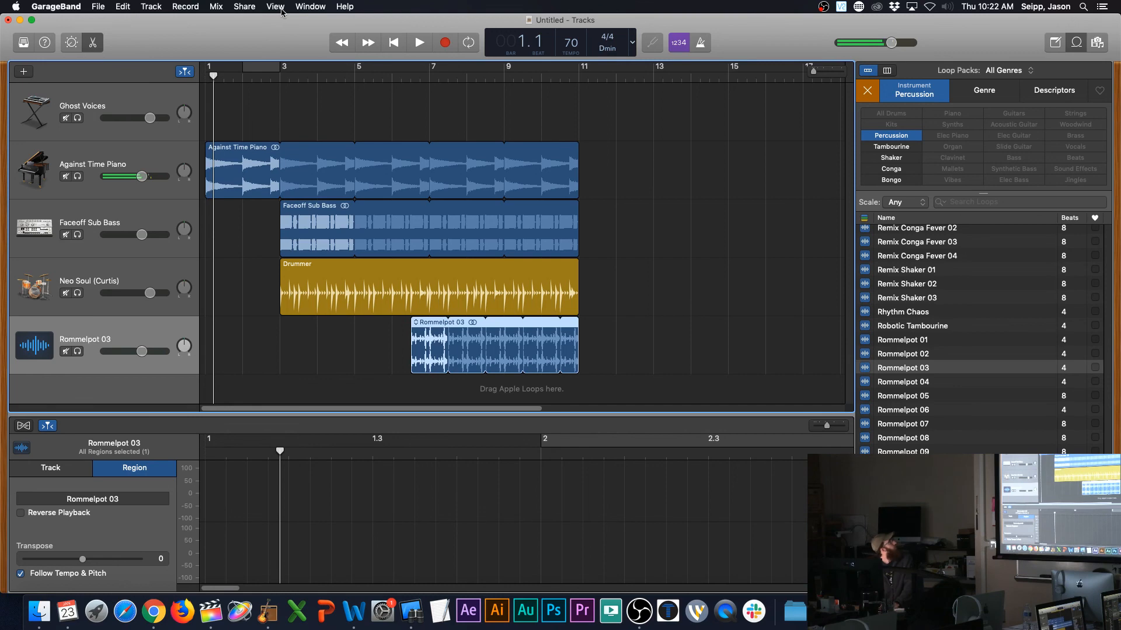
pyautogui.click(243, 7)
pyautogui.click(266, 102)
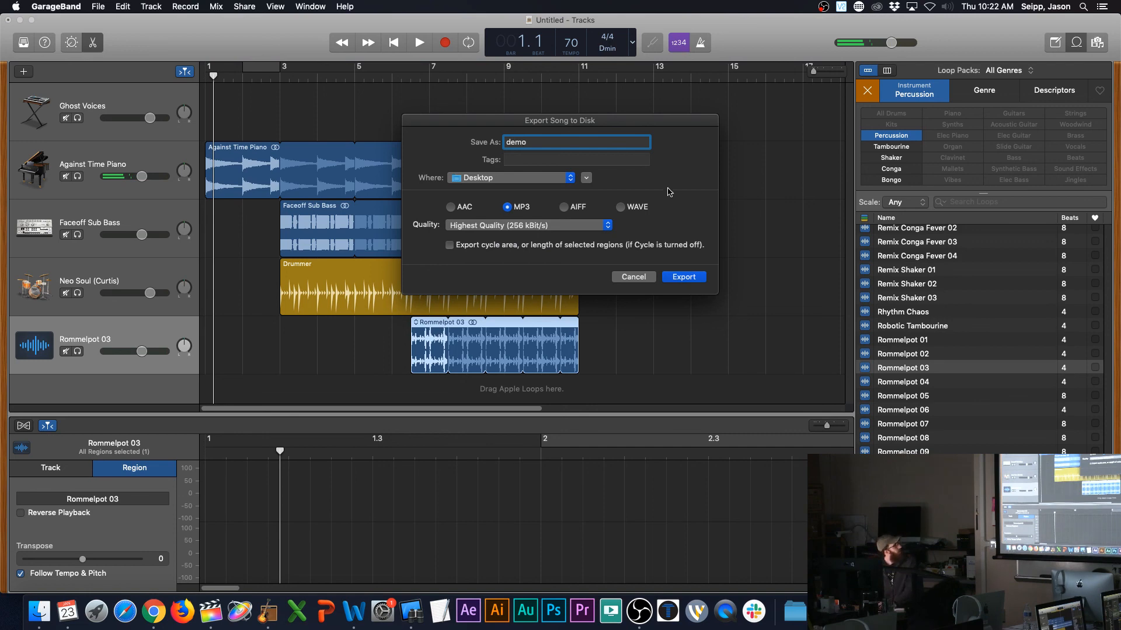
pyautogui.click(669, 276)
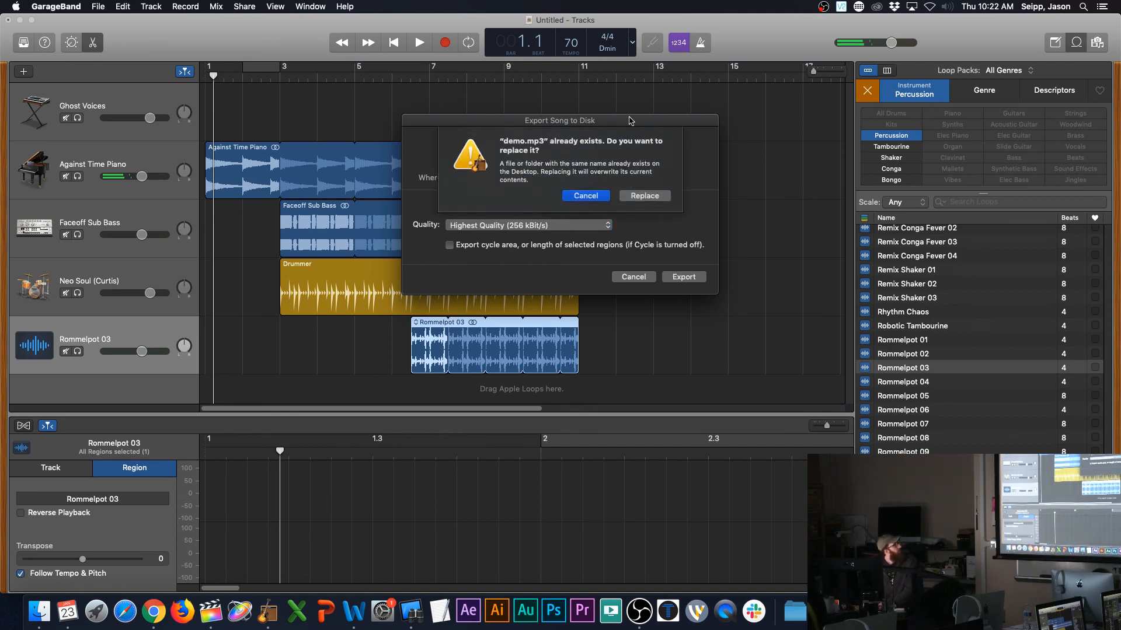
pyautogui.click(659, 197)
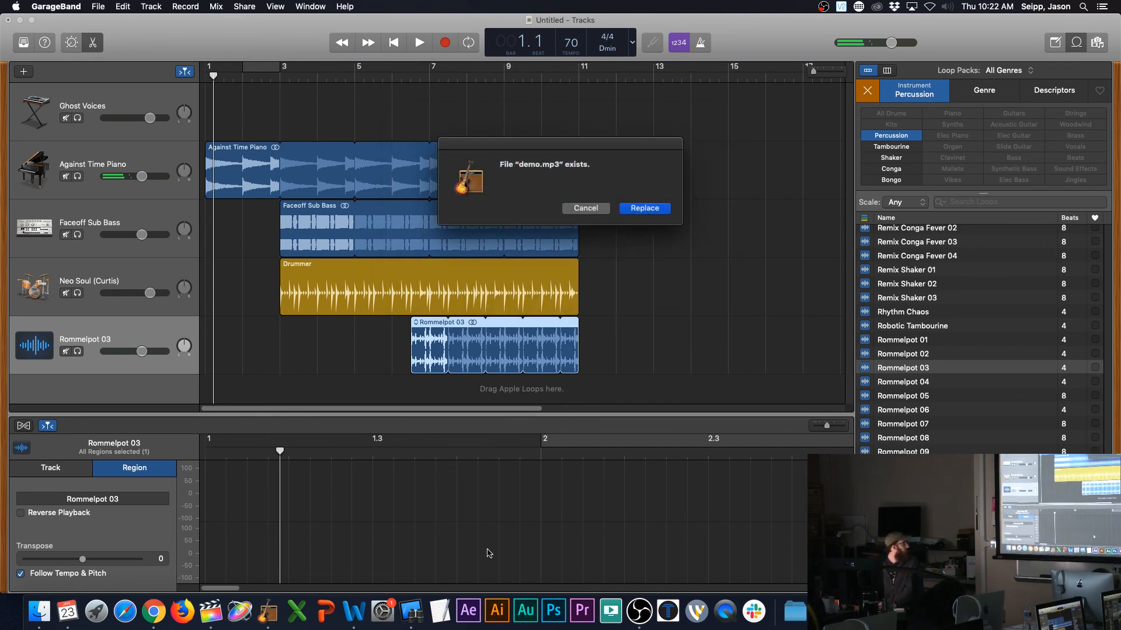
pyautogui.click(644, 208)
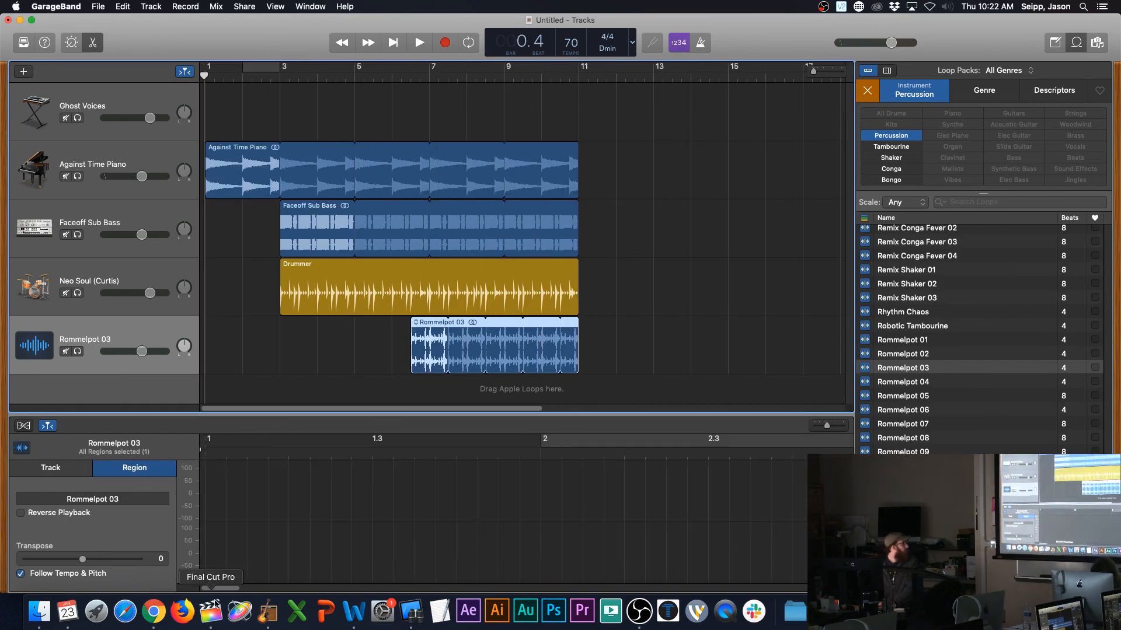
# Step: Switch to Final Cut Pro and play the project from about 8:24 until just past the green-screen clip
pyautogui.click(211, 611)
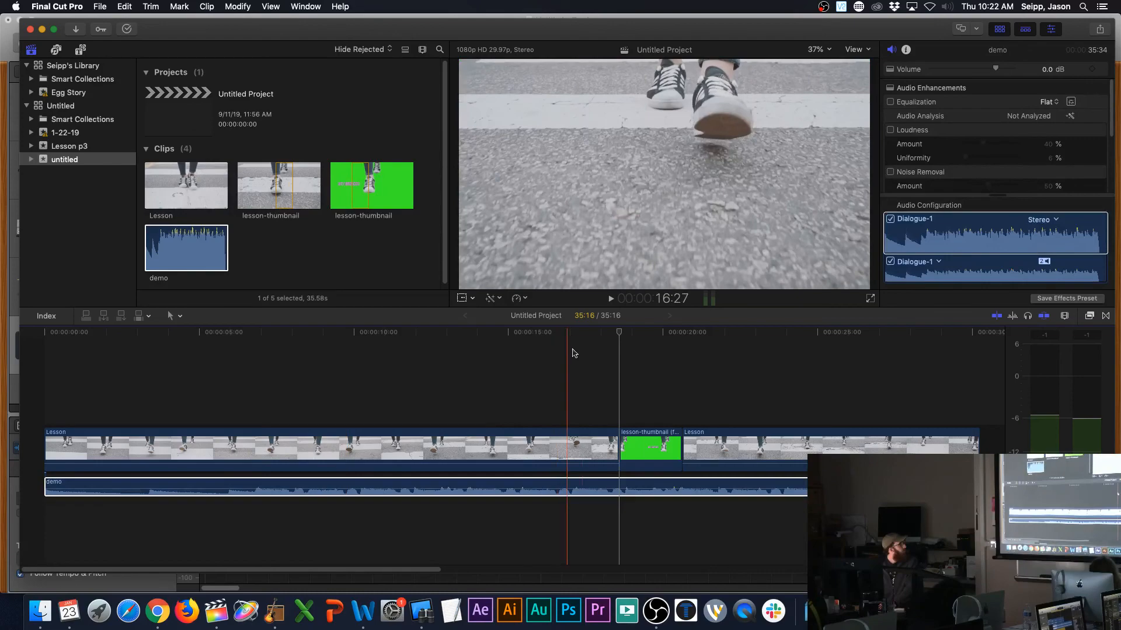
pyautogui.click(317, 332)
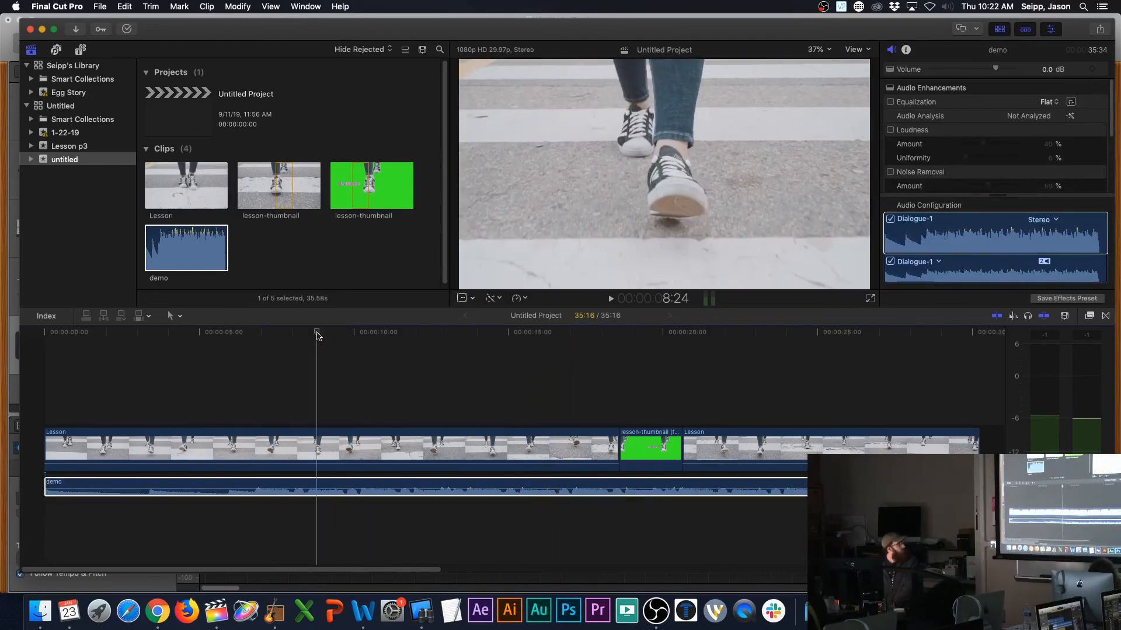
pyautogui.press('space')
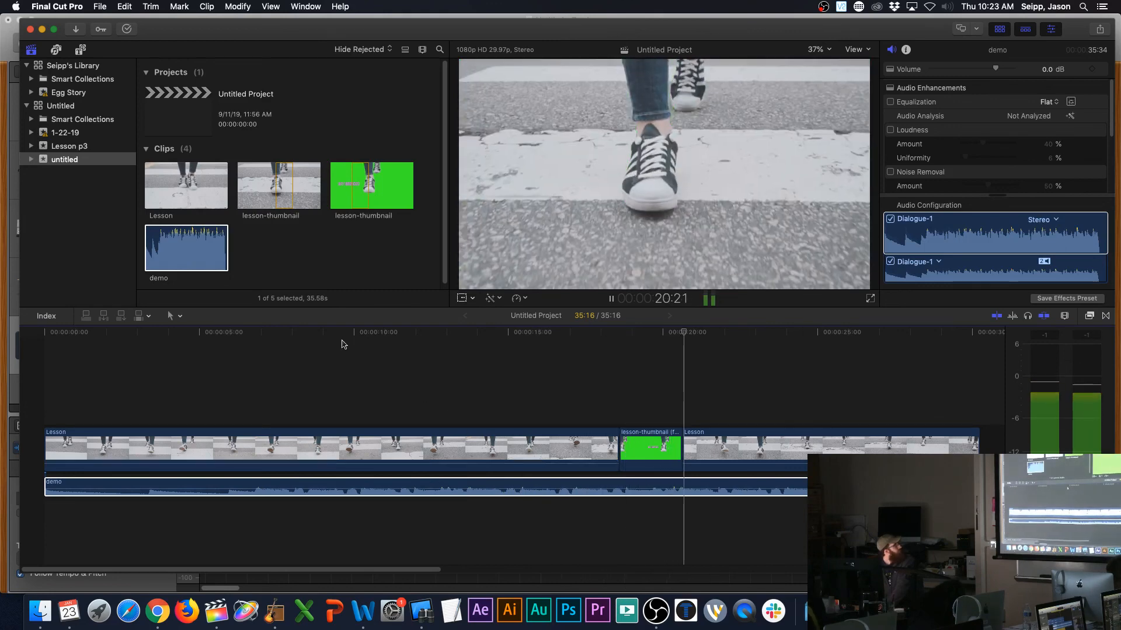
pyautogui.press('space')
# Step: Delete the demo audio clip from the project timeline and from the untitled event
pyautogui.click(379, 487)
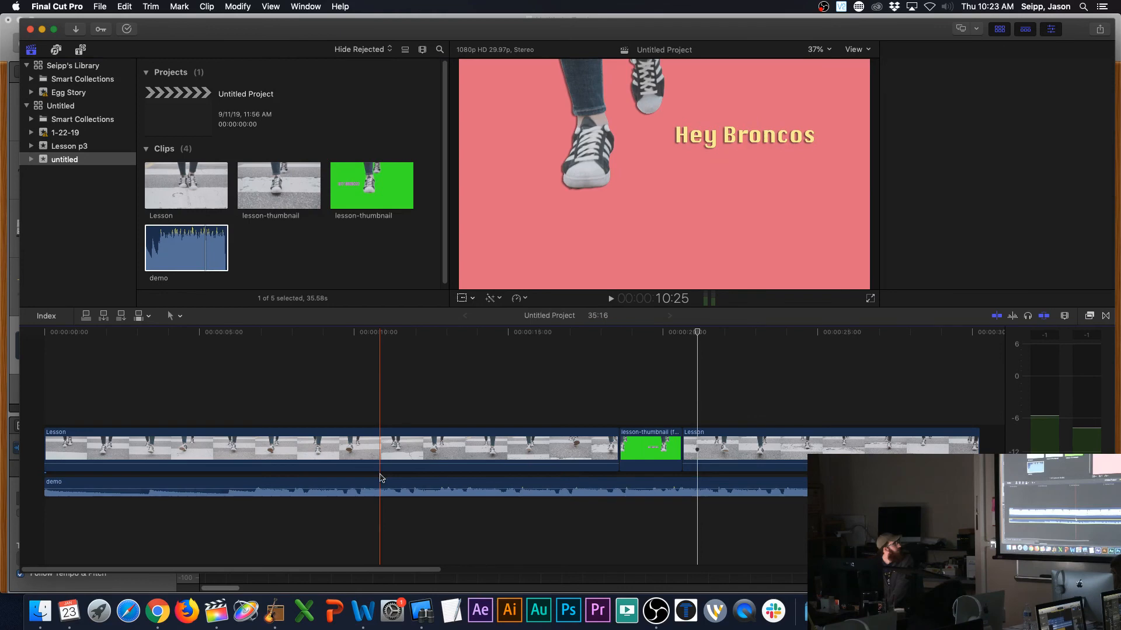
pyautogui.press('Delete')
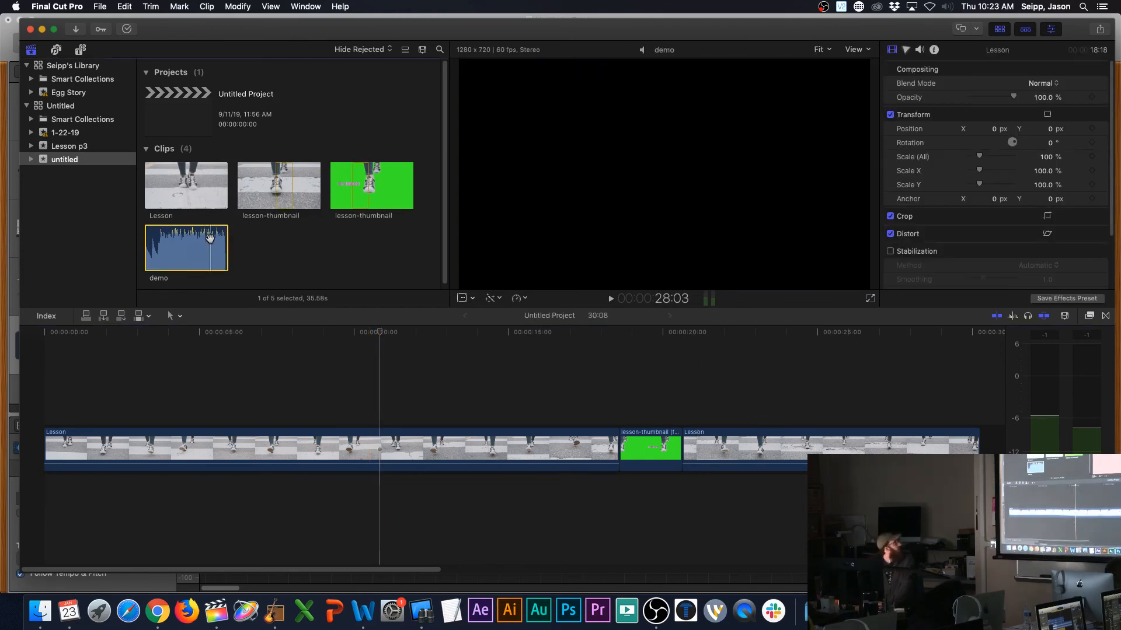
pyautogui.press('super+BackSpace')
# Step: Import demo.mp3 from the Desktop into the untitled event and attach it beneath the Lesson clip at the timeline's start
pyautogui.press('super+i')
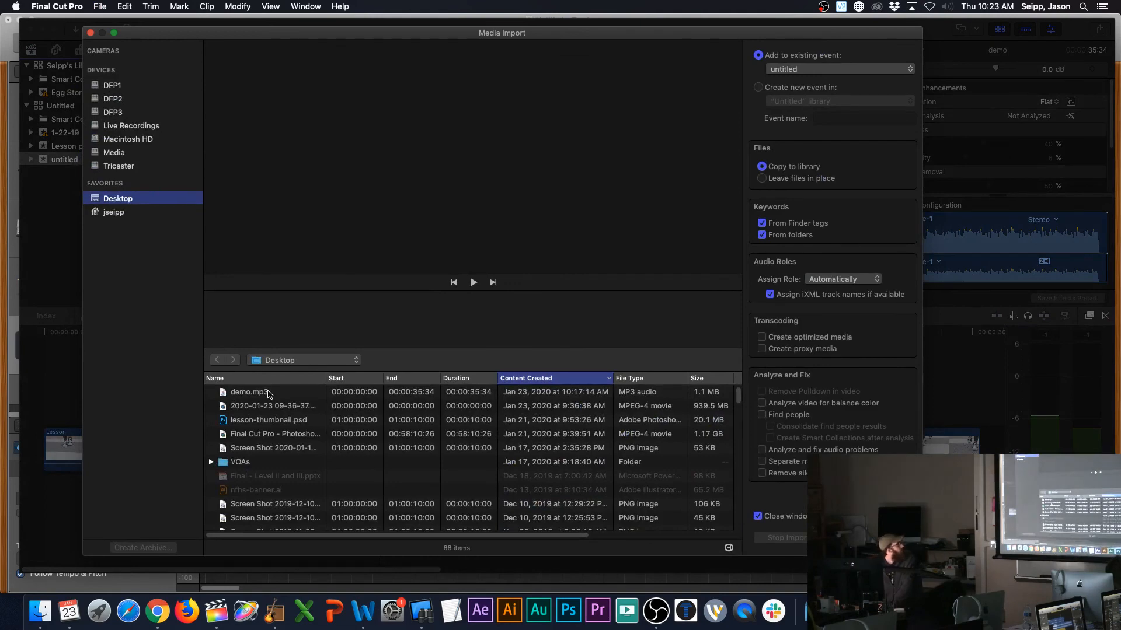
pyautogui.click(268, 395)
pyautogui.press('Return')
pyautogui.moveTo(192, 237); pyautogui.dragTo(34, 482)
# Step: Play the project from shortly before the green-screen clip to about 22:06 to check the re-imported music
pyautogui.click(593, 334)
pyautogui.press('space')
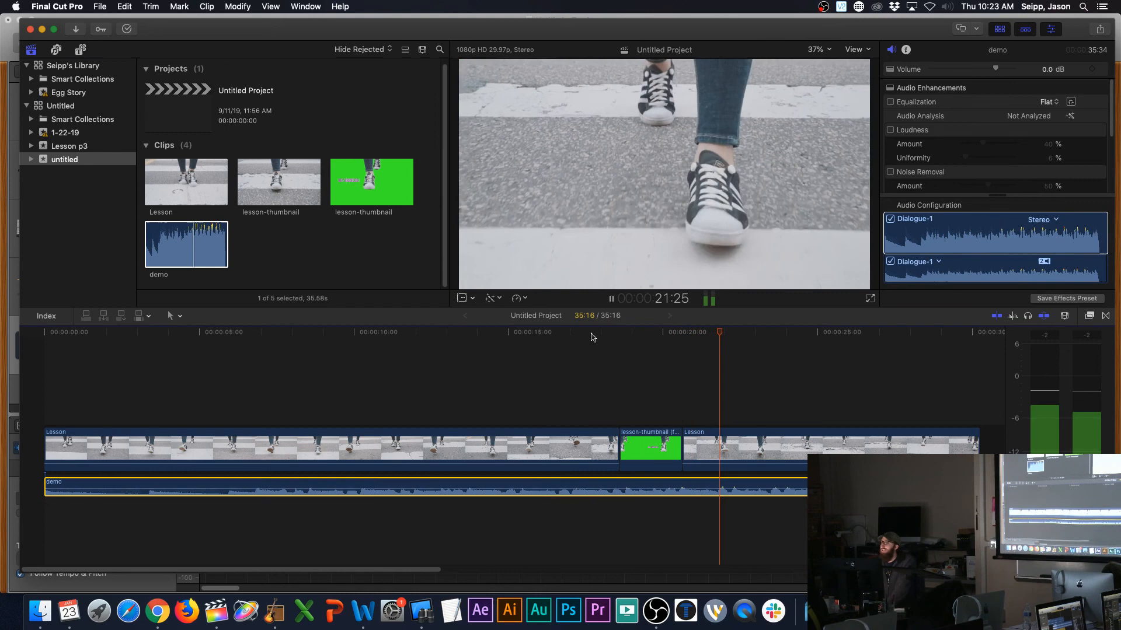
pyautogui.press('space')
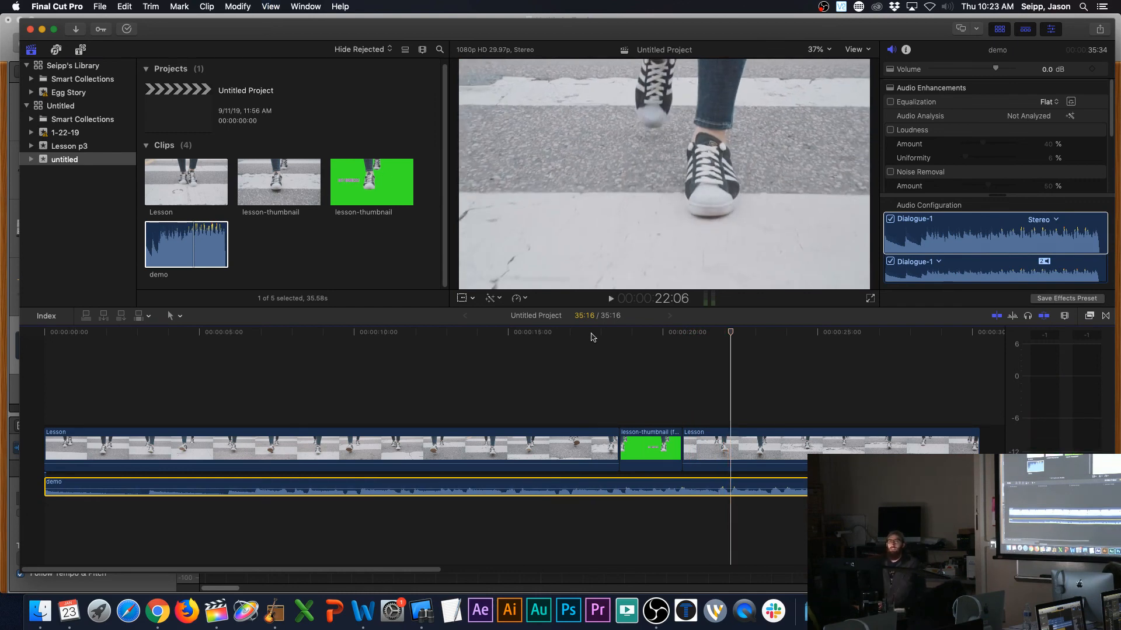